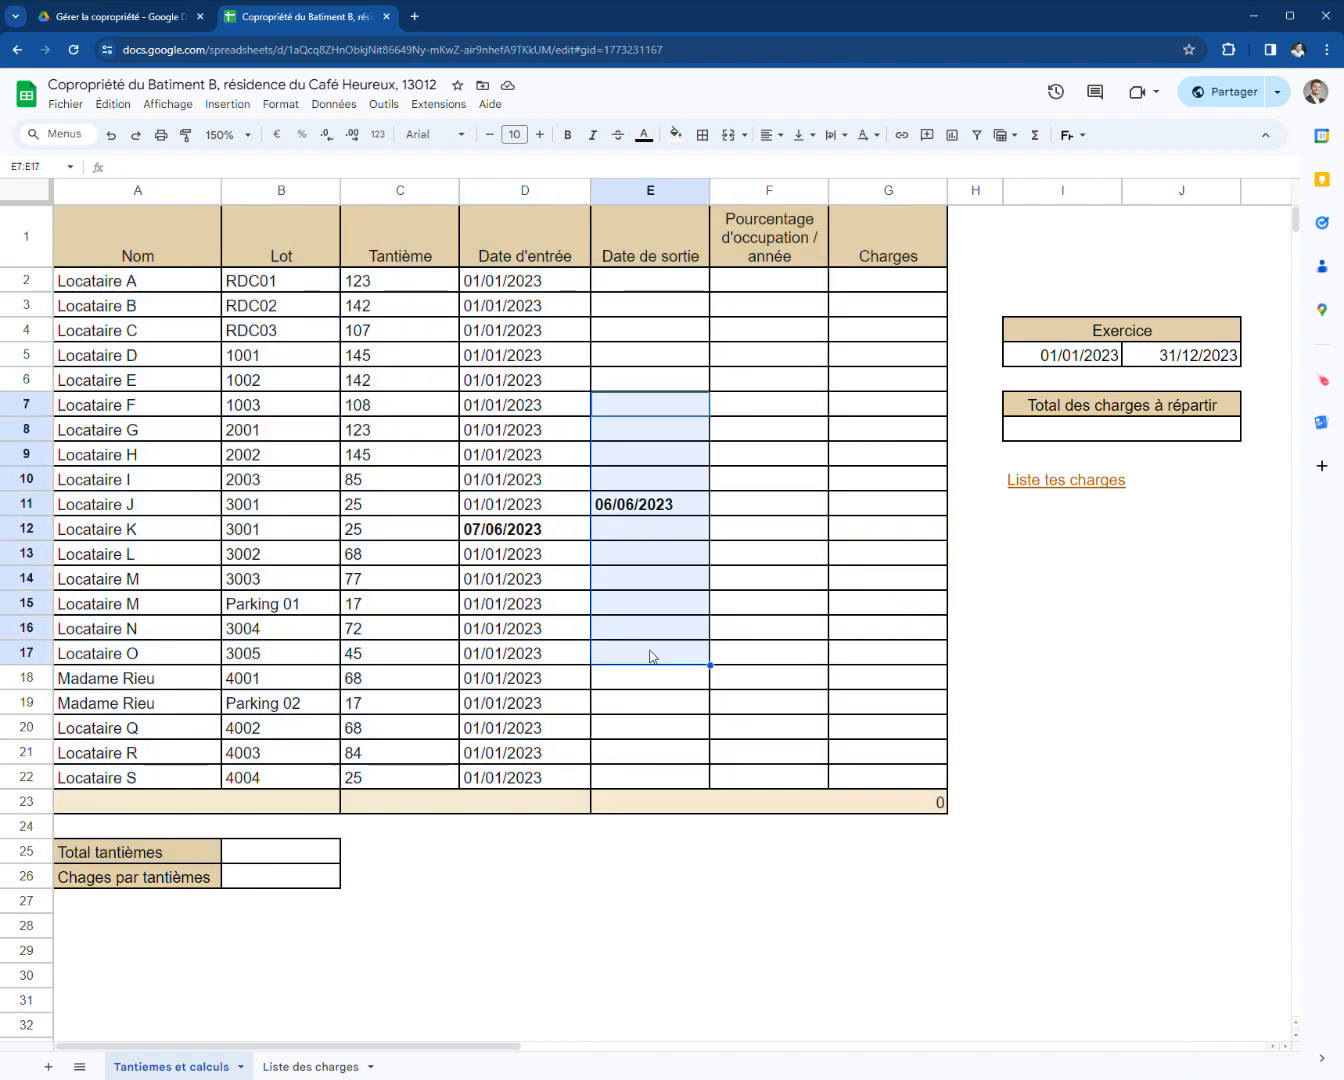
- Examine the tantièmes and the exercise dates, and look through the expenses on the Liste des charges sheet
drag(393, 279, 388, 363)
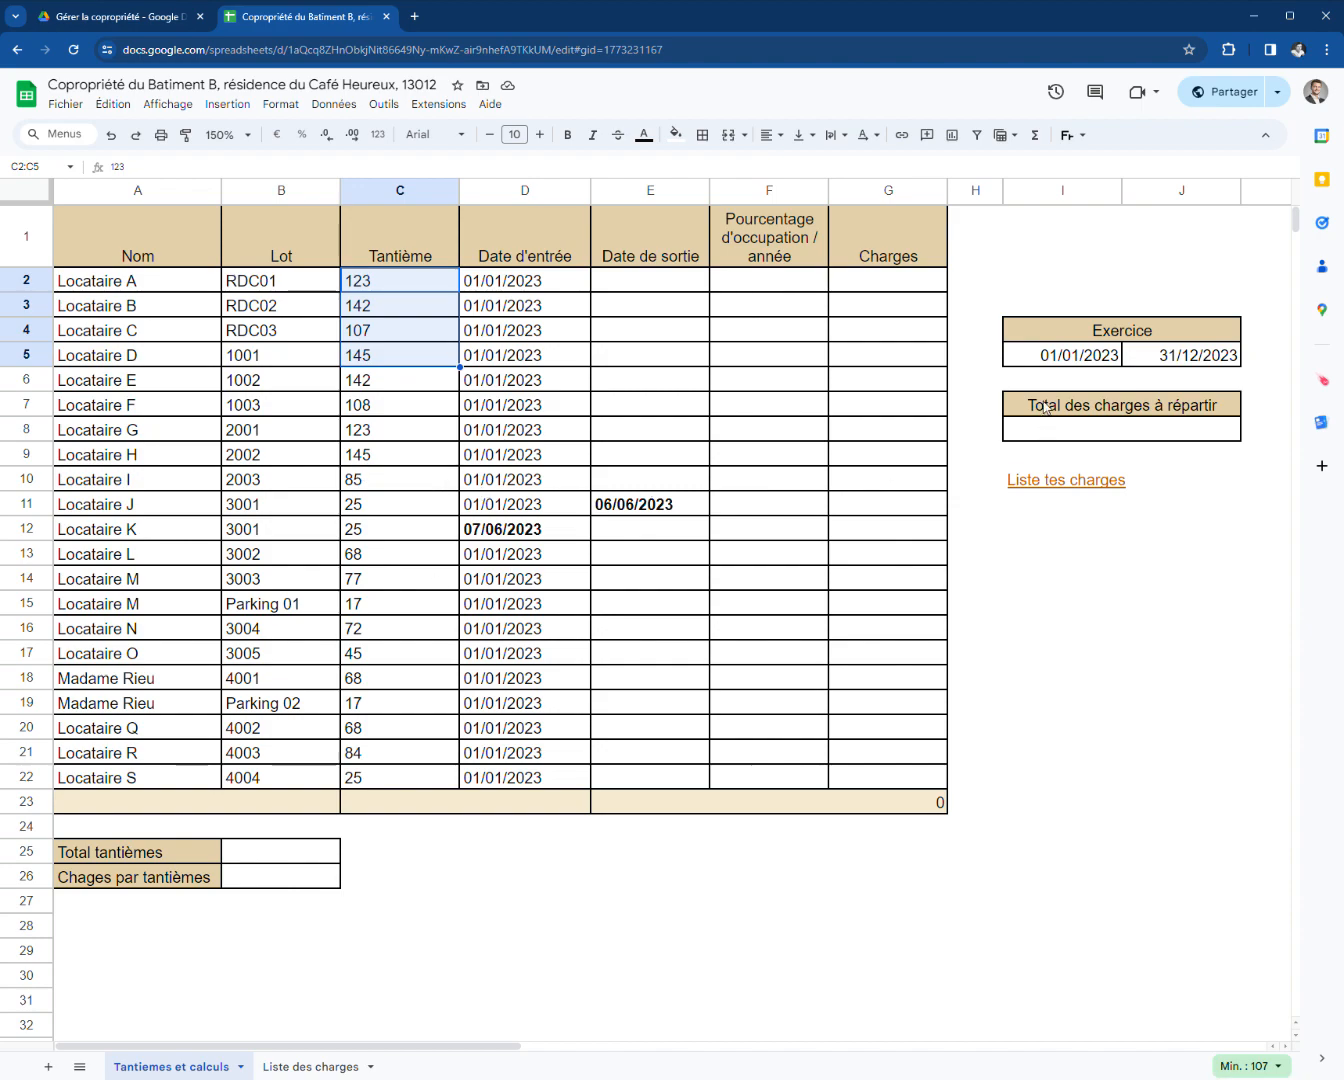
drag(1086, 366, 1180, 356)
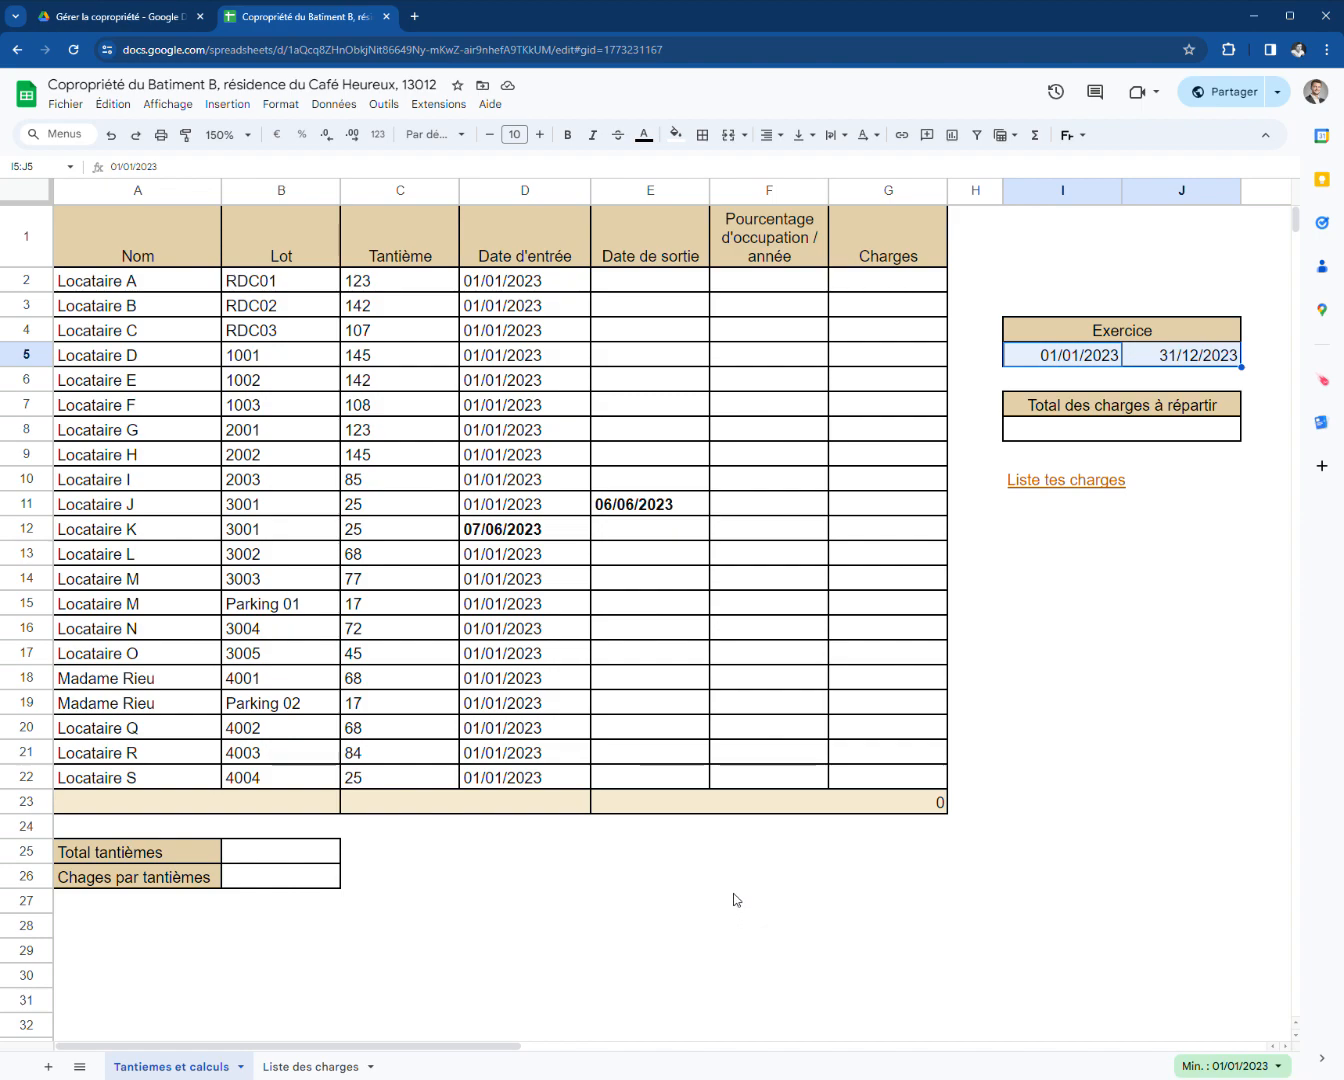
click(1070, 480)
click(285, 1066)
click(447, 389)
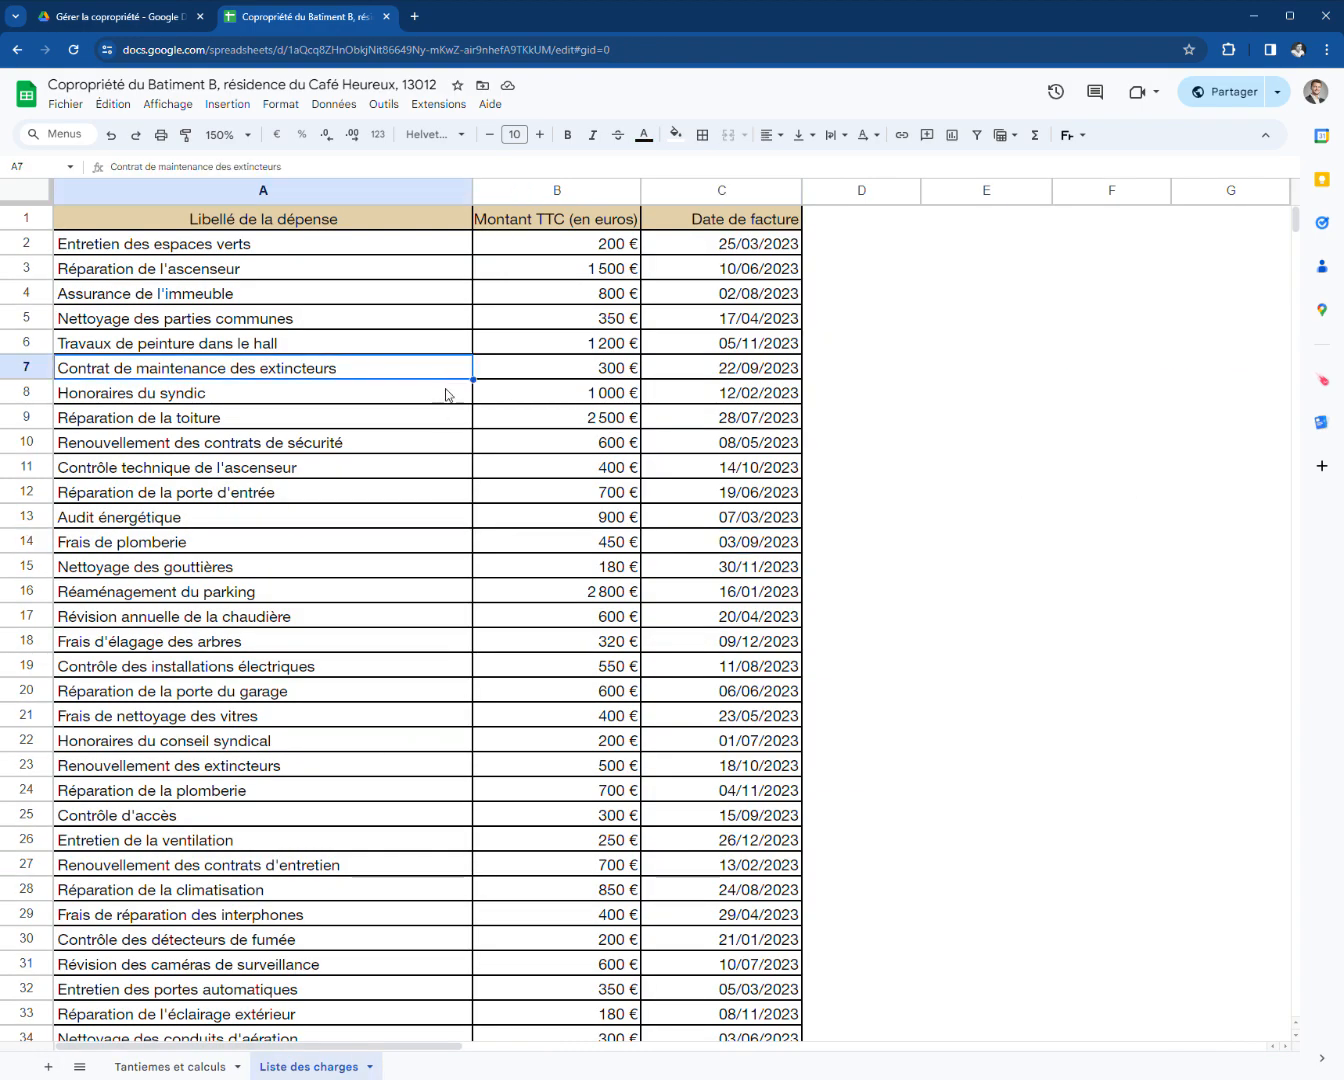
scroll(455, 400, down, 10)
scroll(471, 420, up, 12)
drag(293, 248, 300, 399)
scroll(321, 690, down, 4)
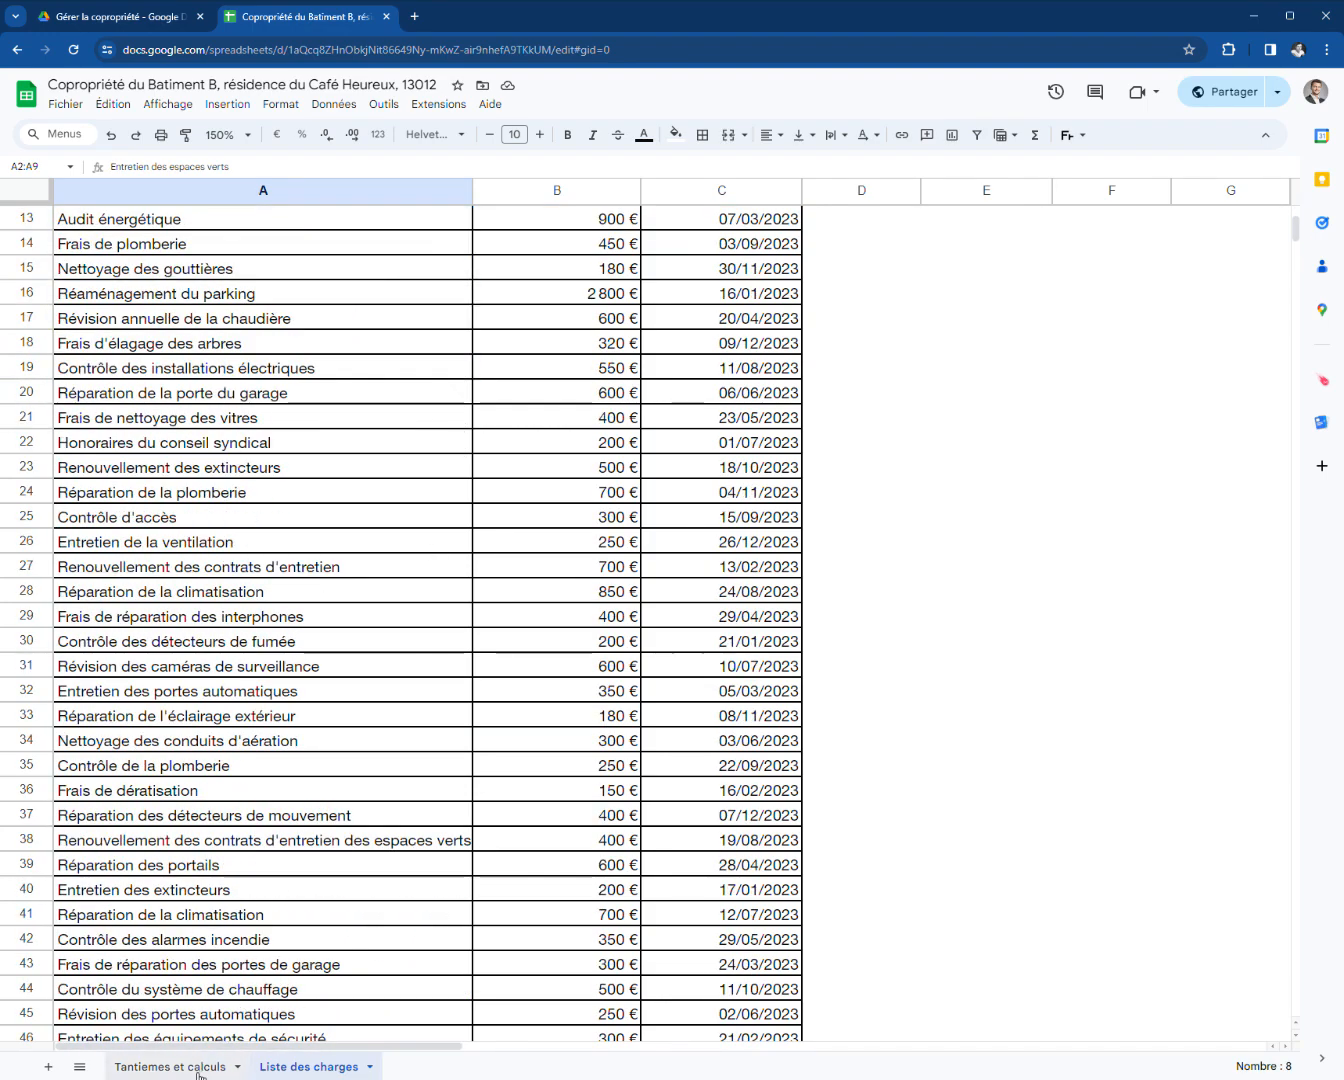
- On the Tantiemes et calculs sheet, correct the spelling of the label in A26 to "Charges par tantièmes"
click(165, 1066)
drag(125, 283, 249, 423)
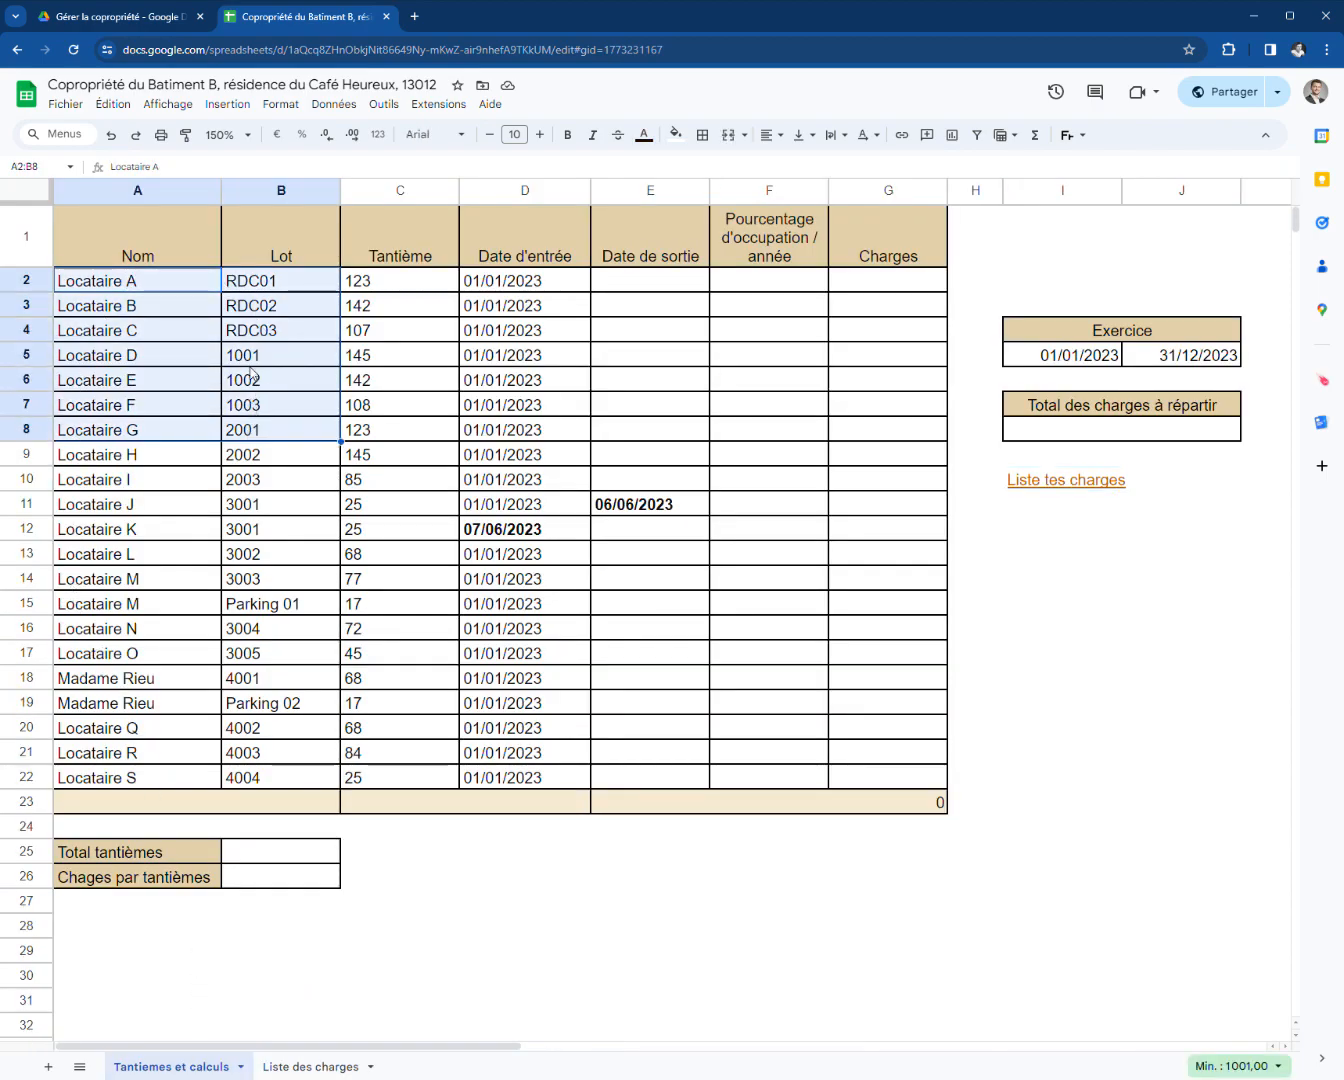
drag(253, 347, 253, 387)
drag(256, 455, 264, 800)
click(254, 853)
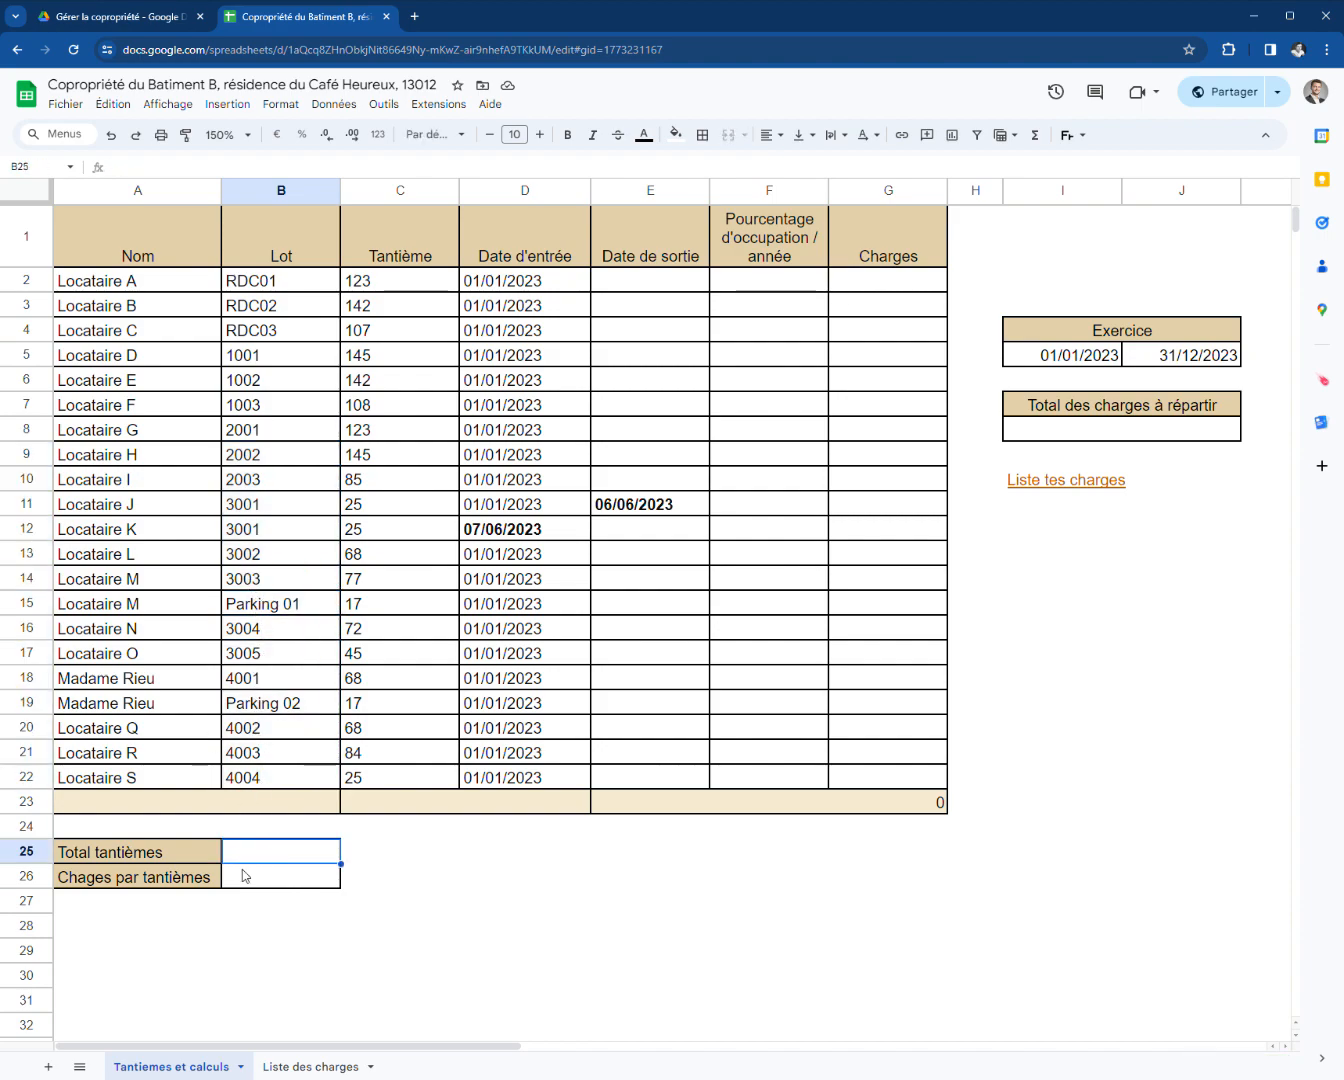
click(88, 882)
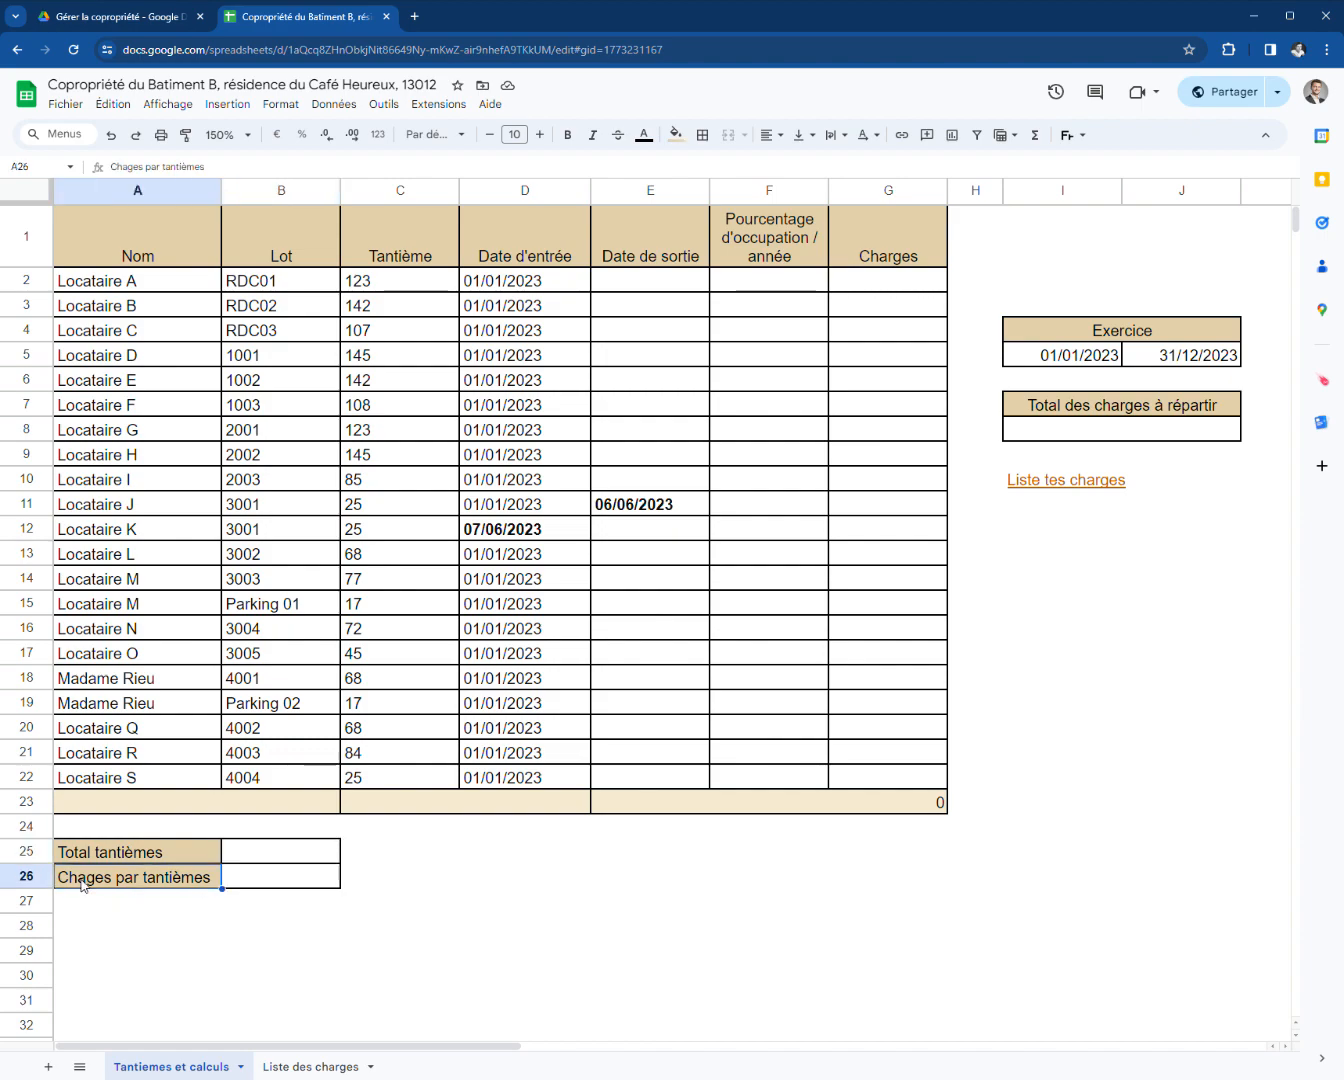
double_click(94, 885)
text(r)
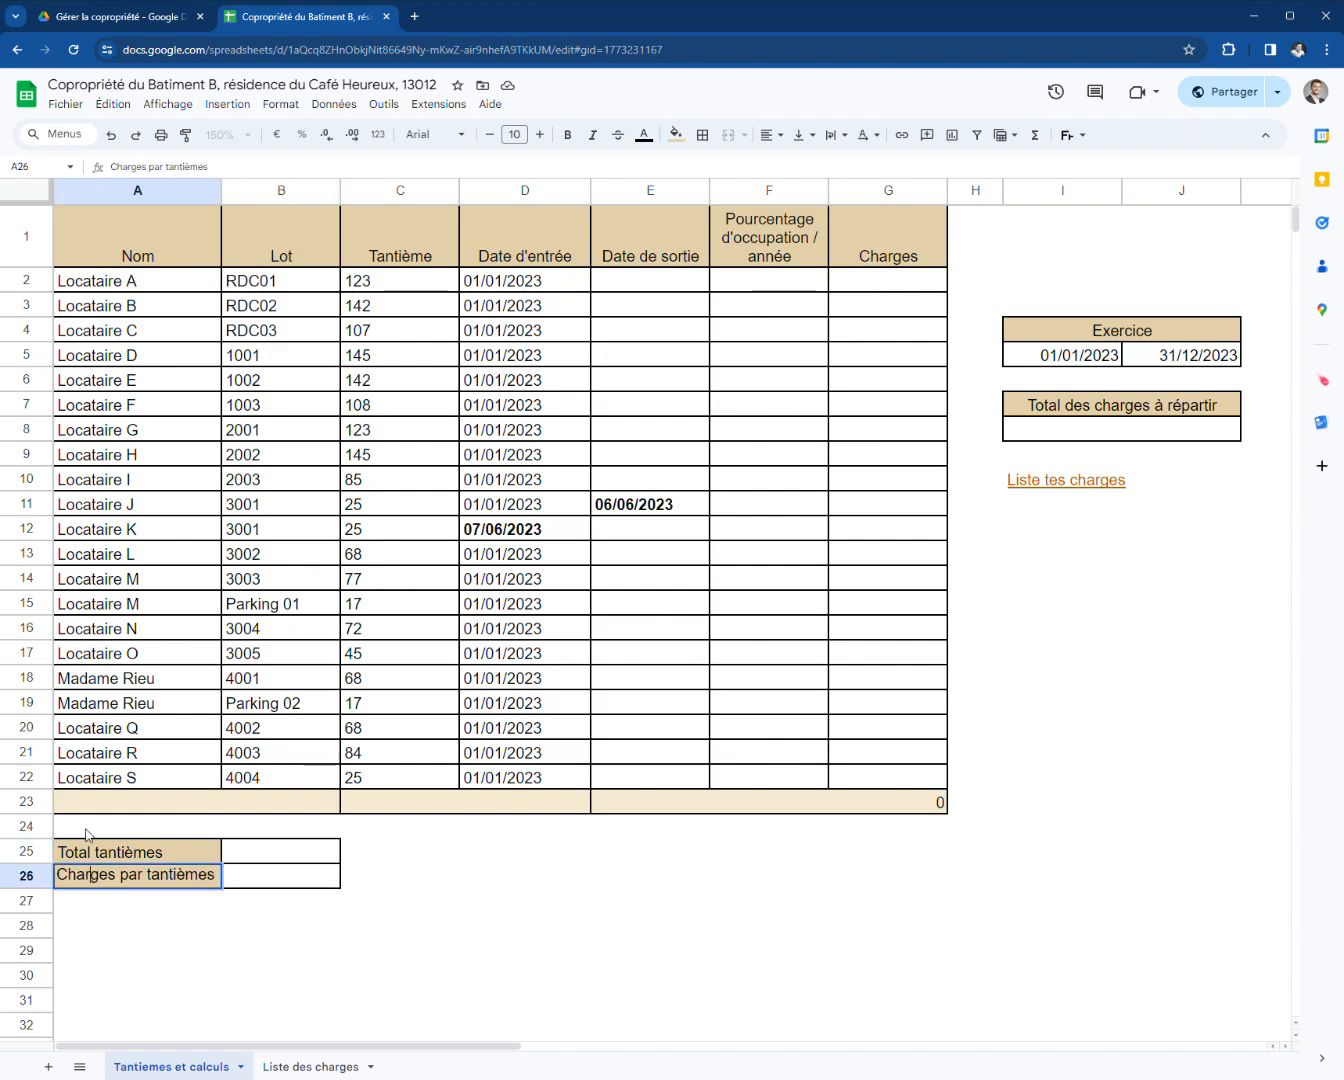
key(Return)
drag(907, 288, 917, 788)
click(960, 705)
click(935, 714)
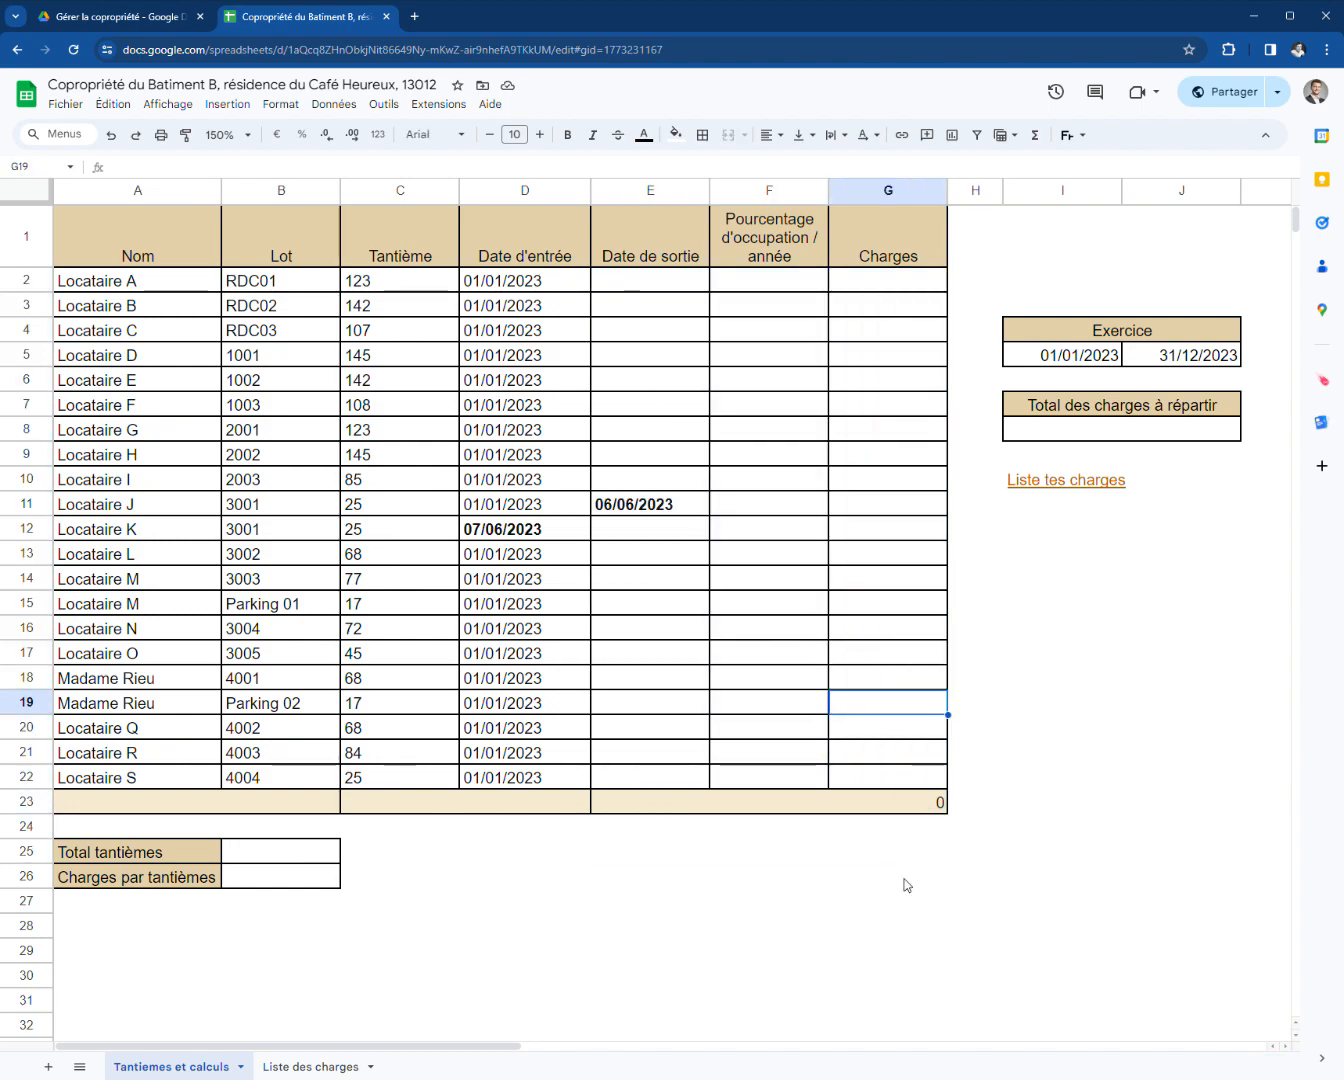
- Open the Liste des charges sheet at the beginning of the expense table
click(351, 1065)
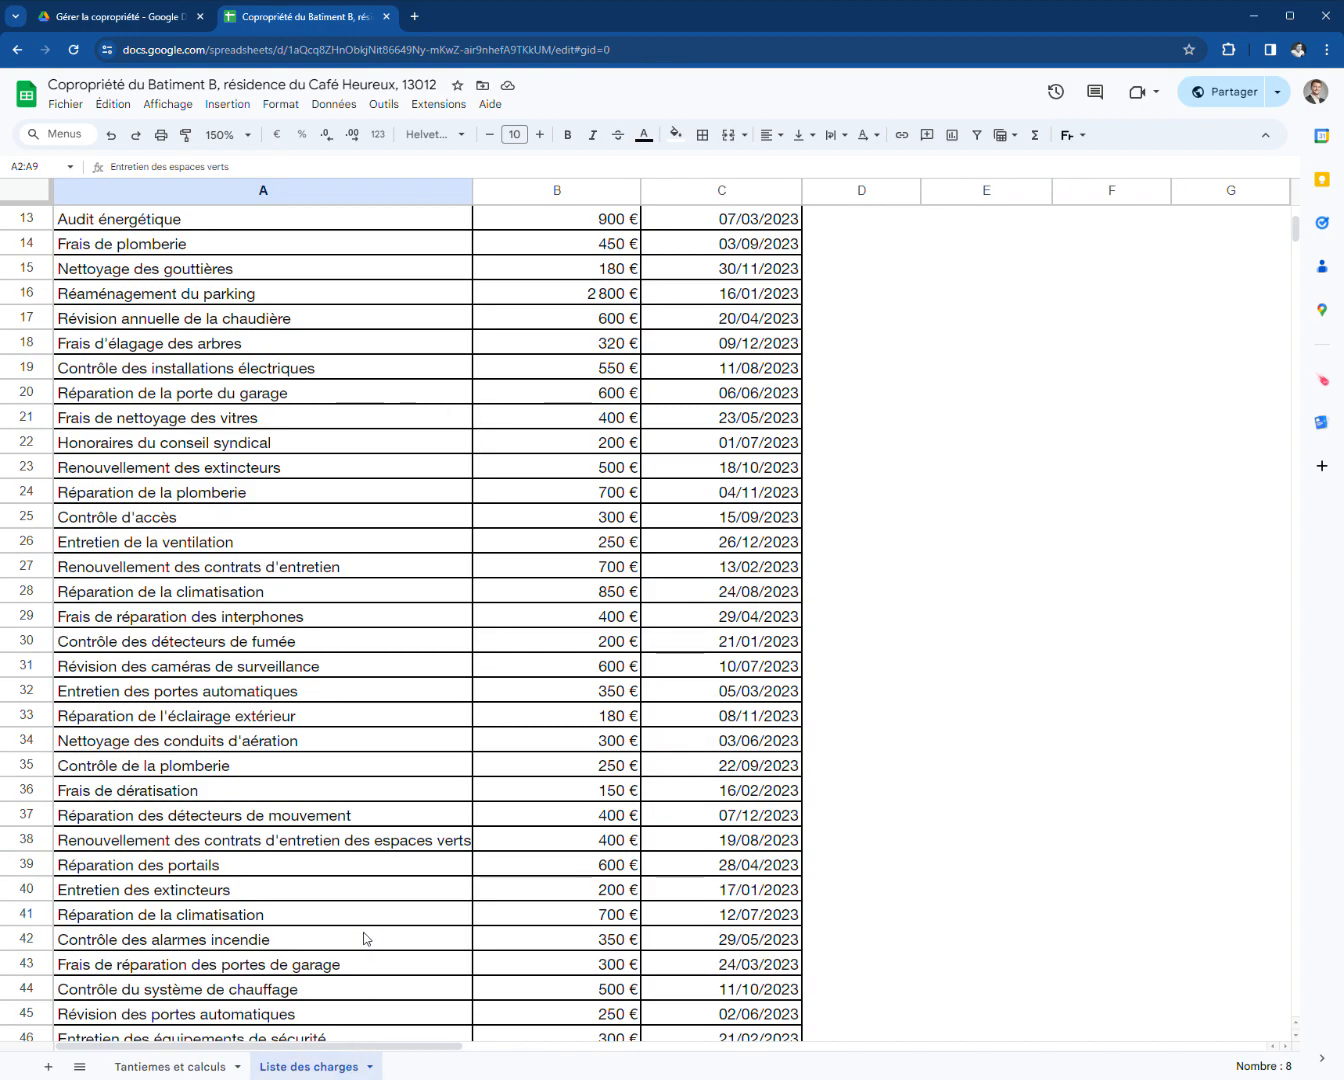
scroll(365, 938, up, 5)
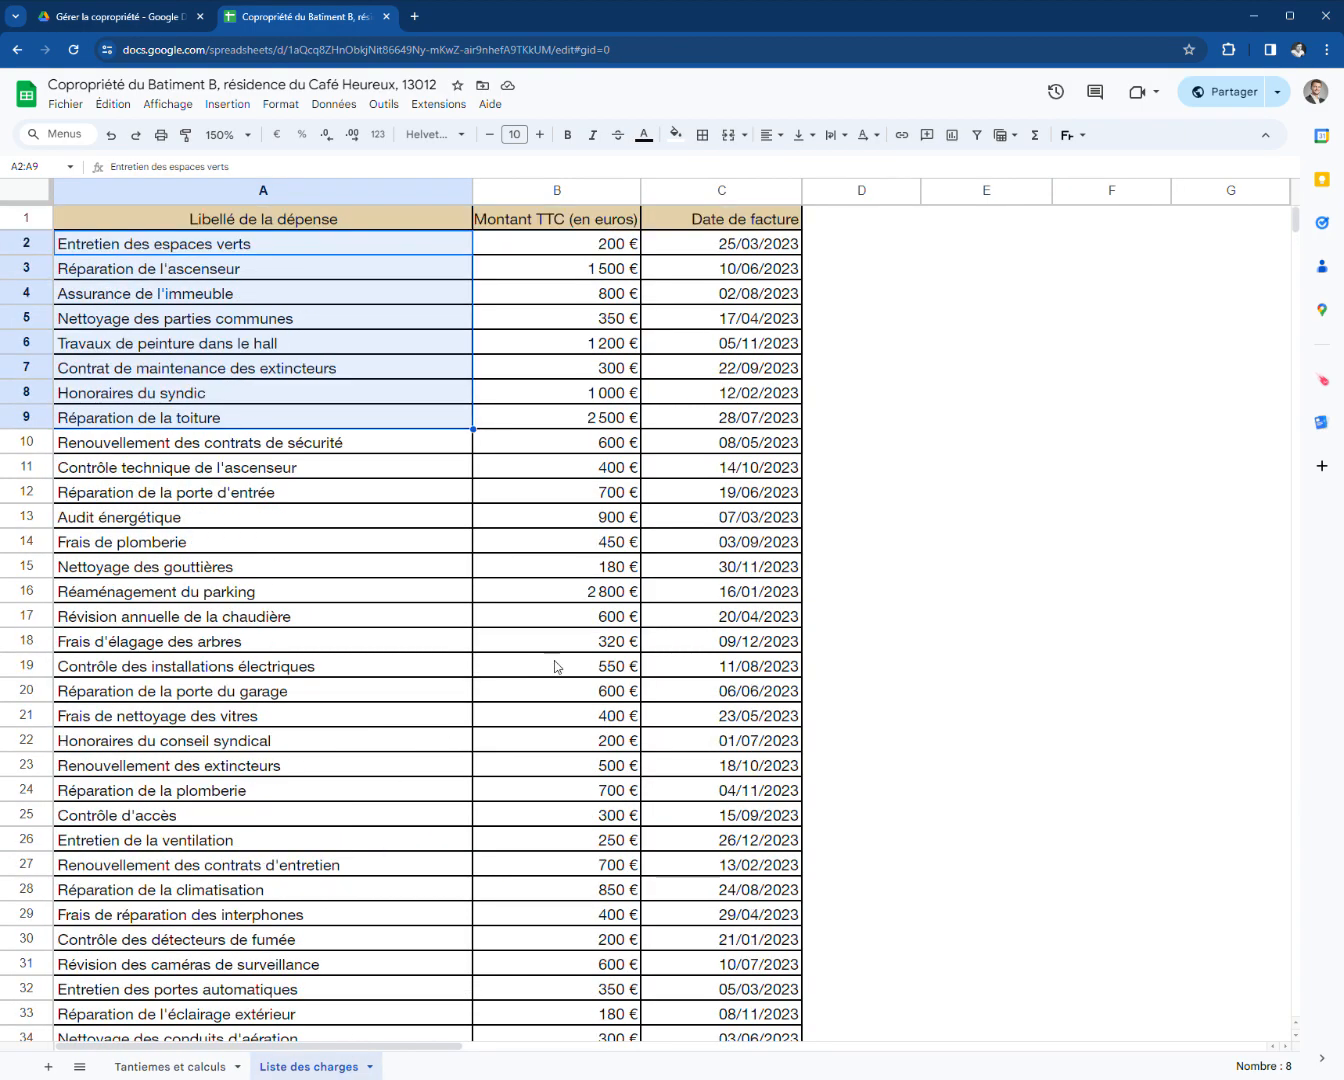
click(541, 670)
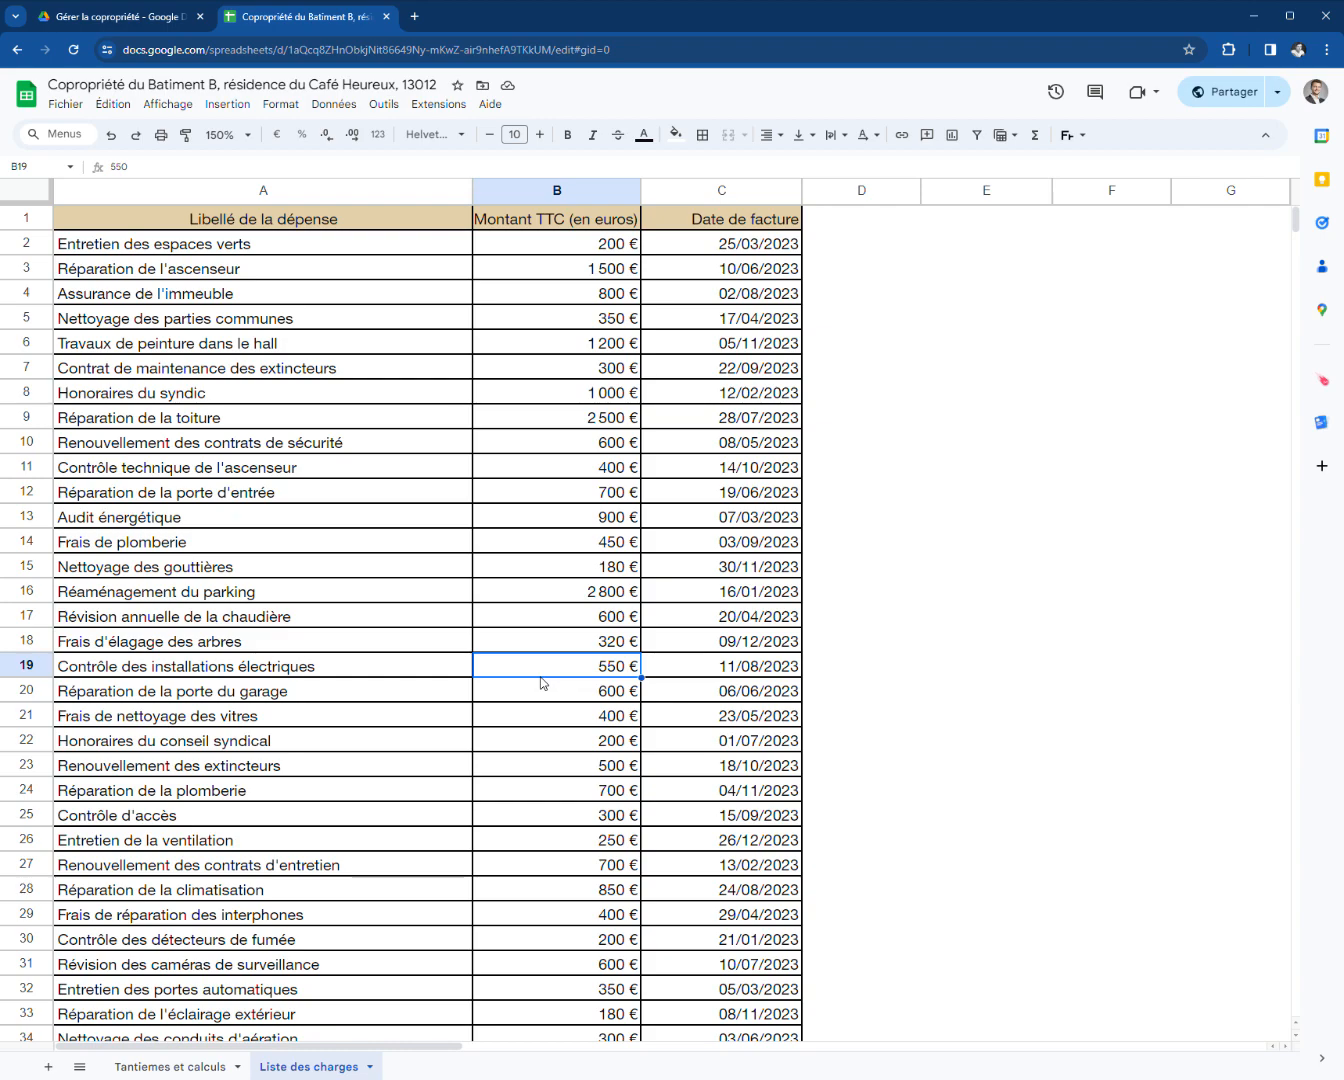
right_click(677, 191)
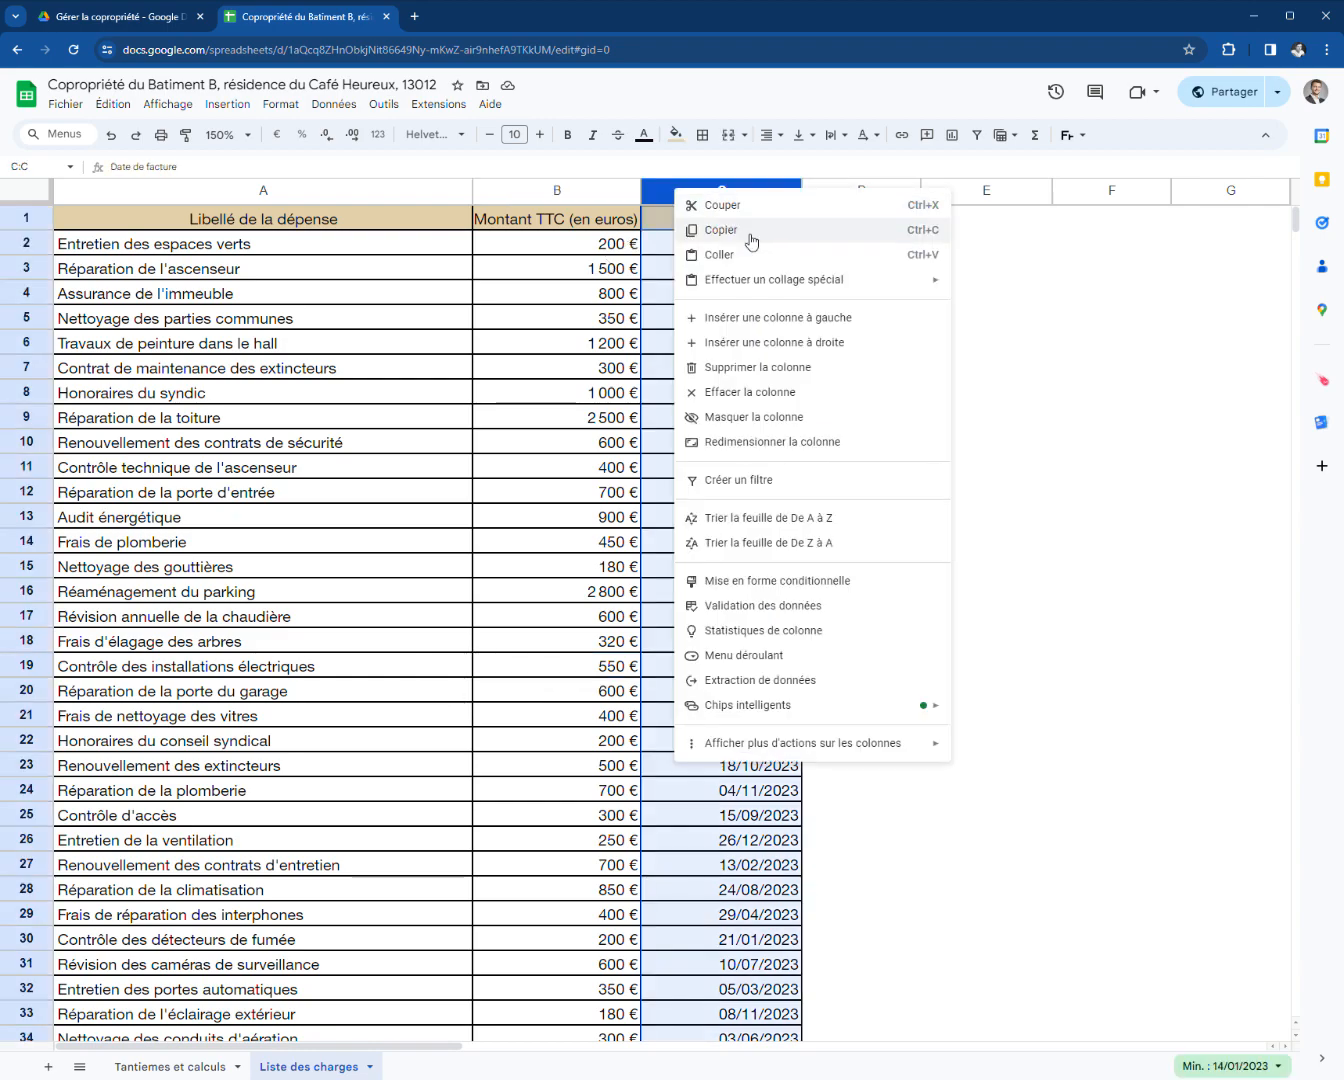
click(771, 350)
key(ctrl+z)
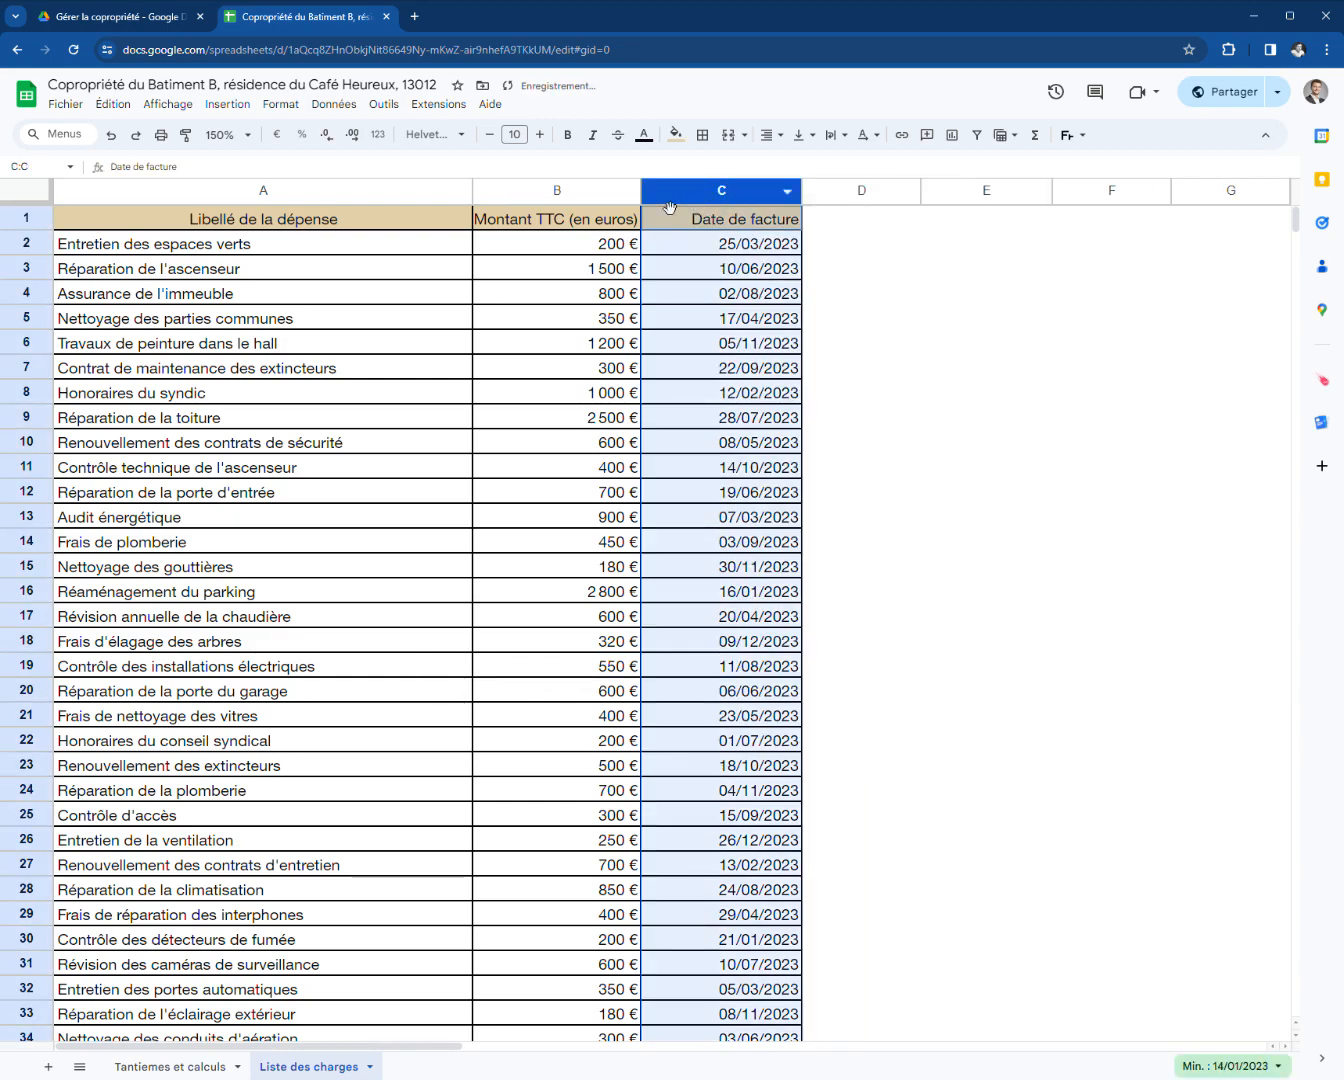
- Insert a column between Montant TTC (en euros) and Date de facture and give it the header "Ascenceur"
right_click(623, 199)
click(705, 328)
click(716, 215)
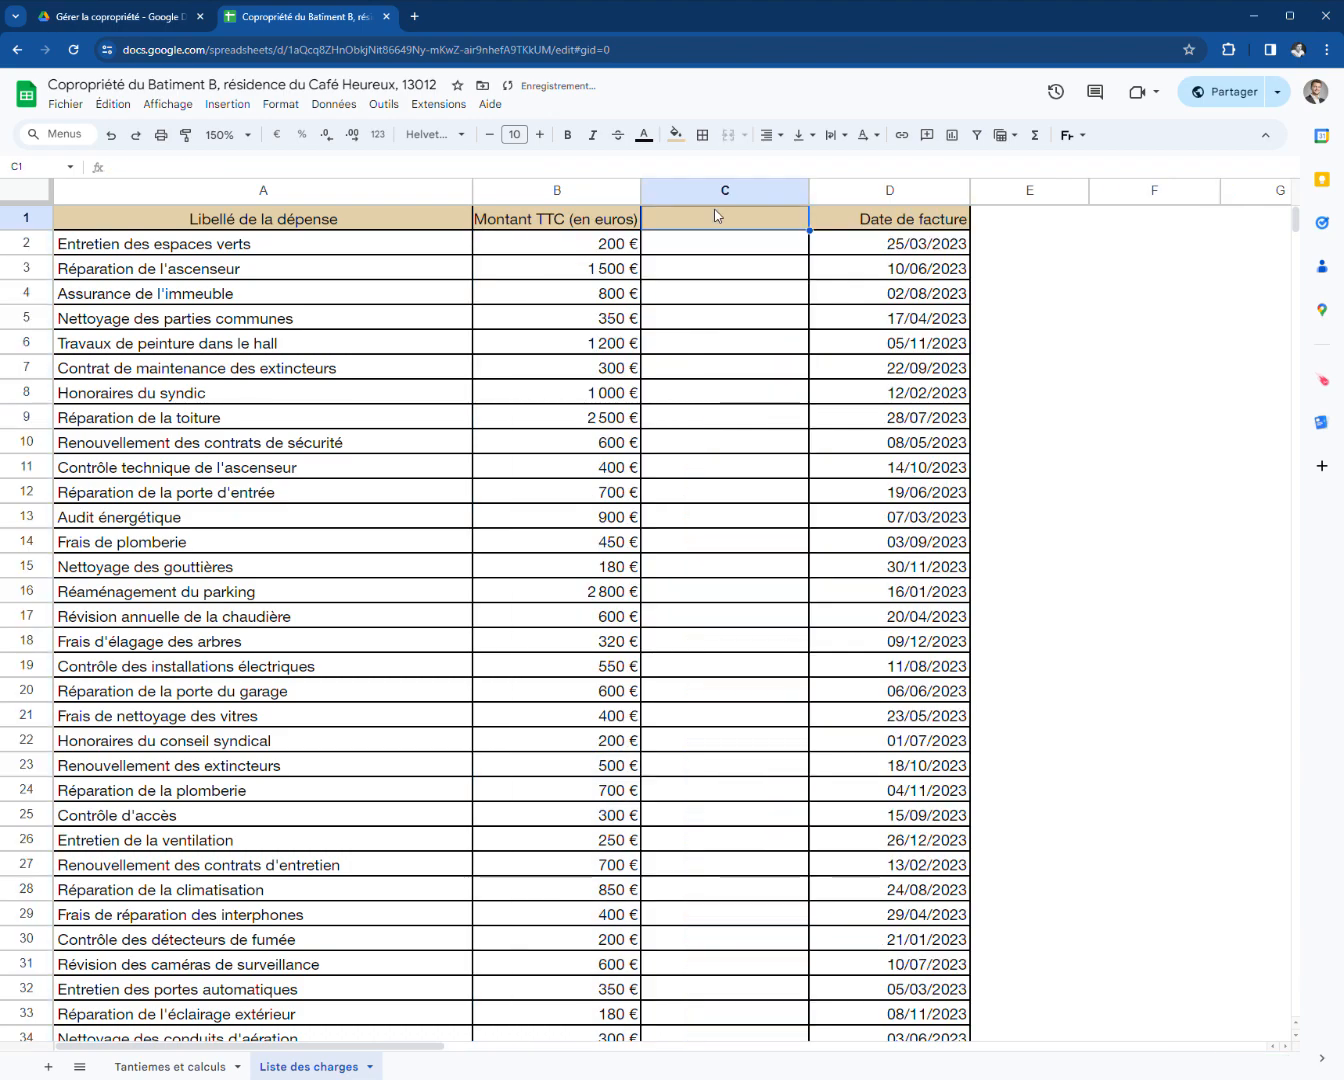
text(Ascenceur)
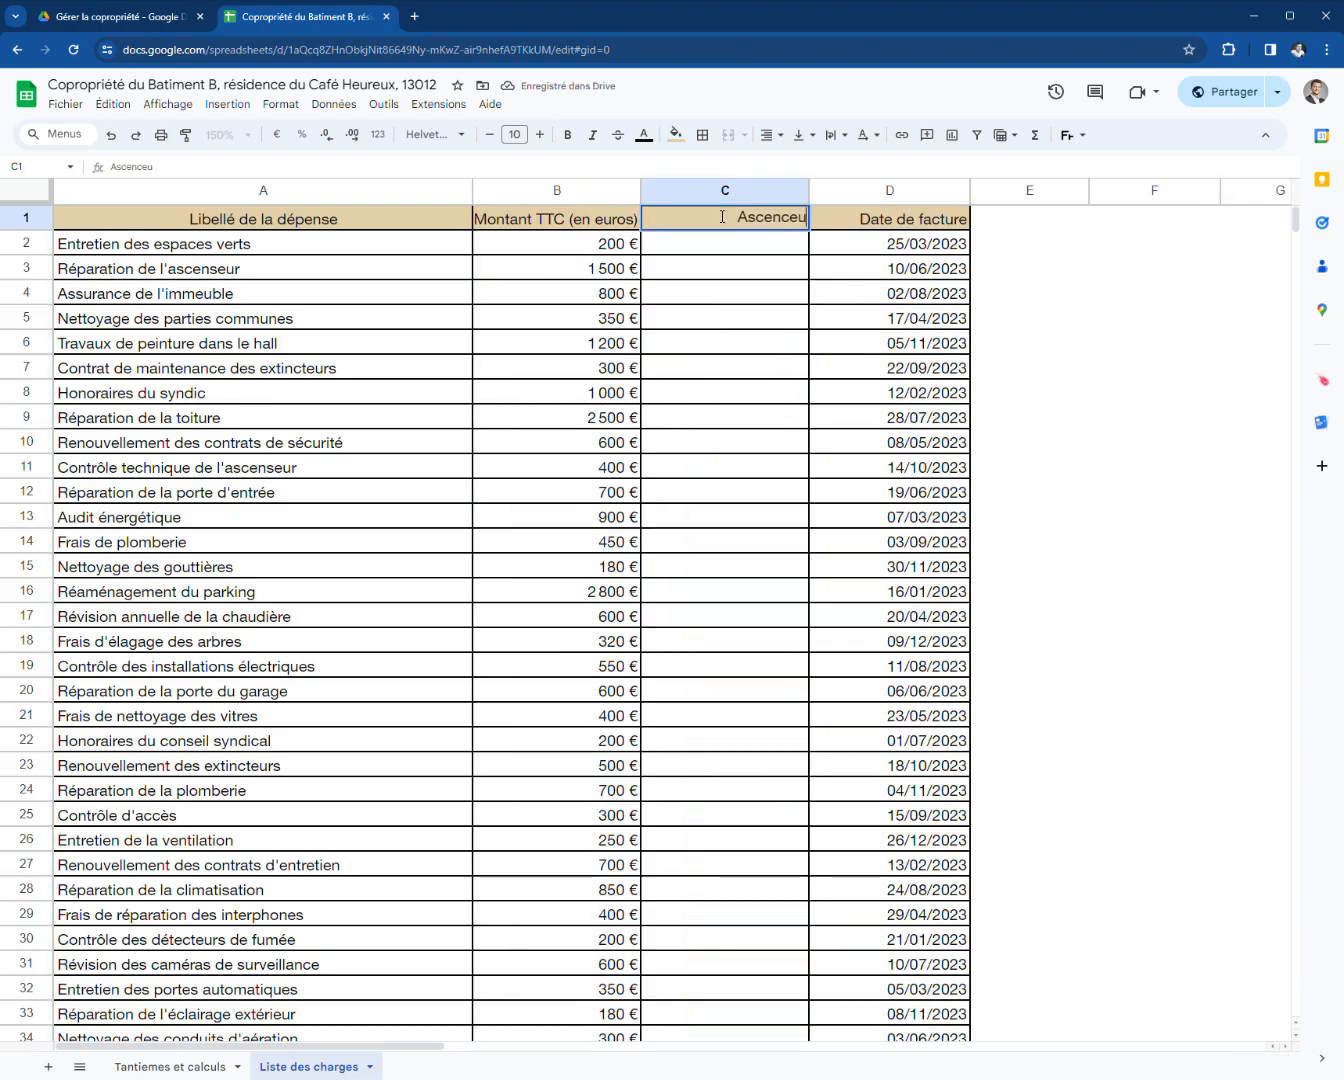
key(Return)
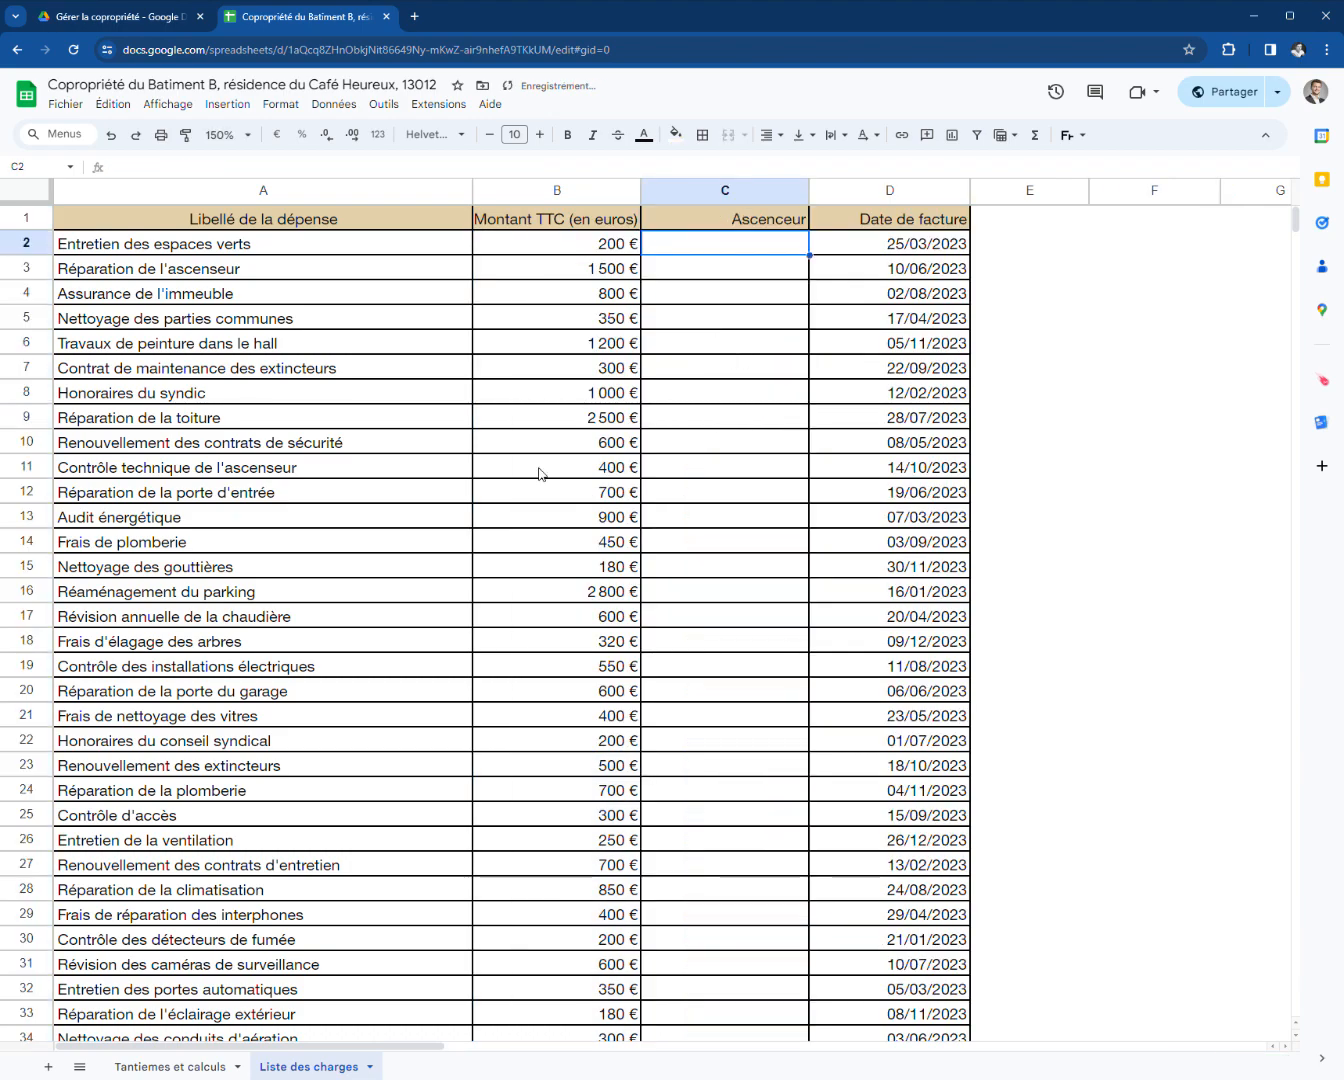
- Move the amount for Réparation de l'ascenseur from B3 to C3 in the Ascenceur column
click(590, 268)
key(ctrl+x)
click(755, 271)
key(ctrl+v)
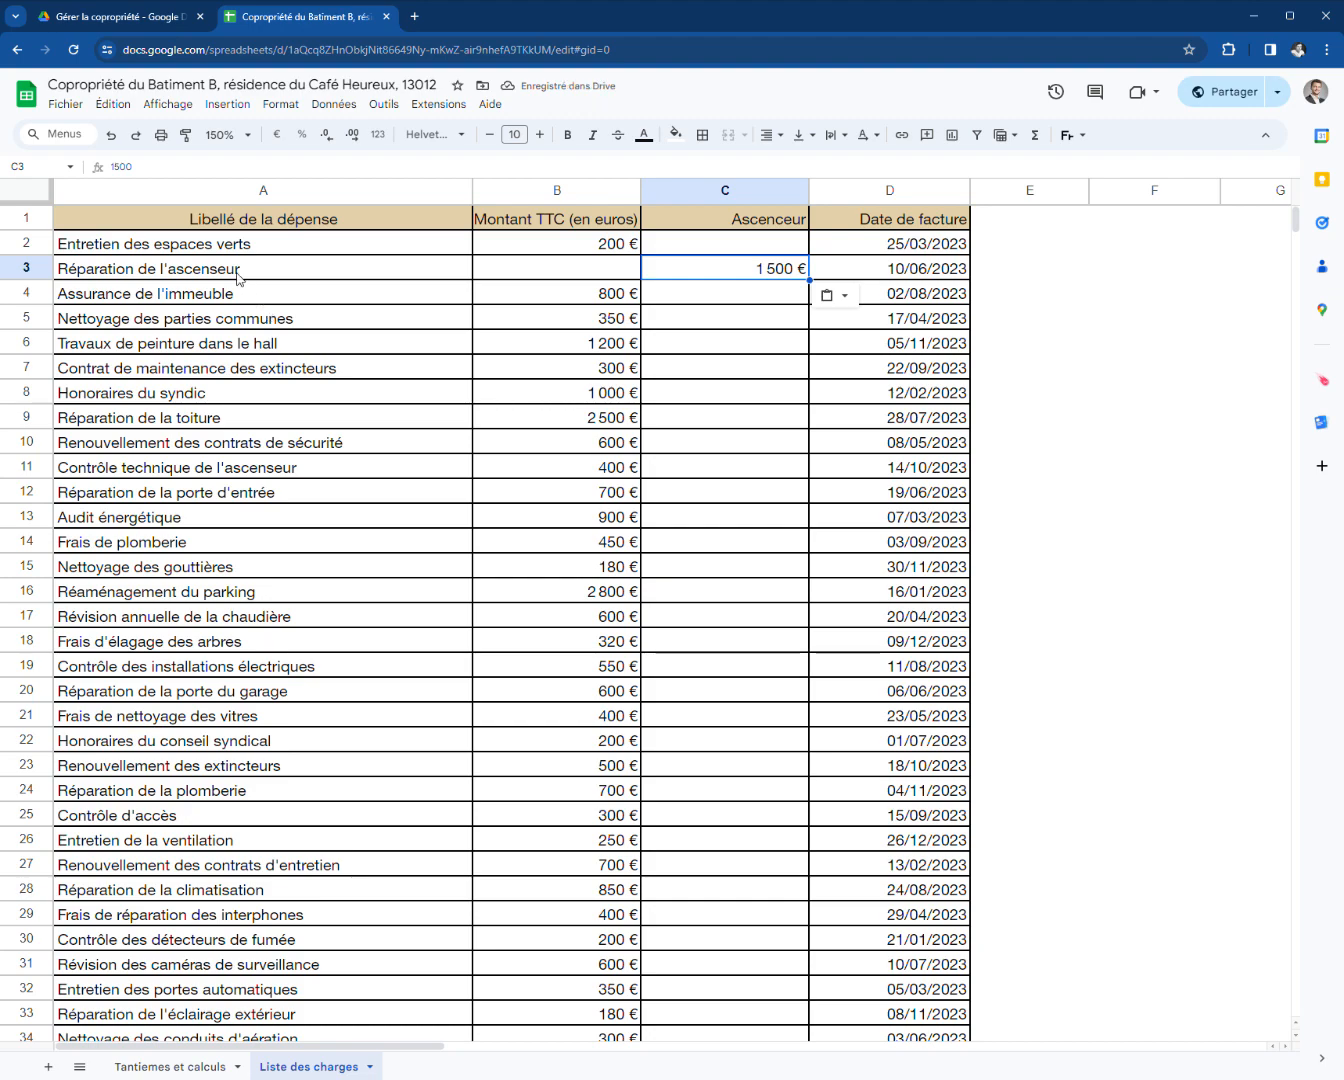
- Find the next elevator expense, Contrôle technique de l'ascenseur, and move its amount from B11 to C11
drag(255, 244, 520, 244)
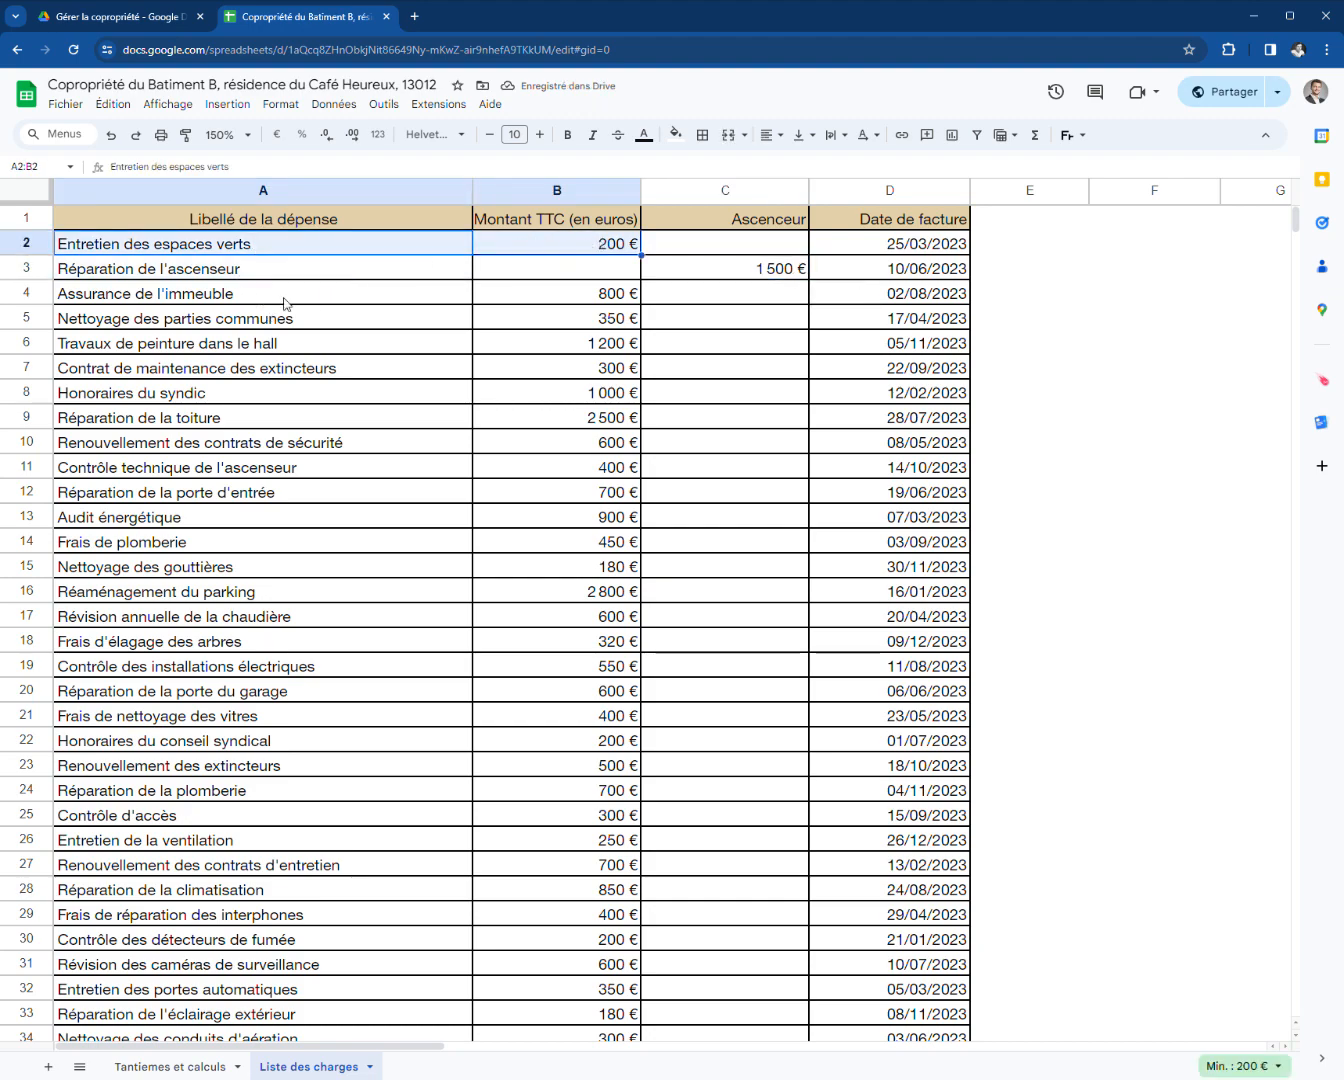
drag(141, 304, 614, 300)
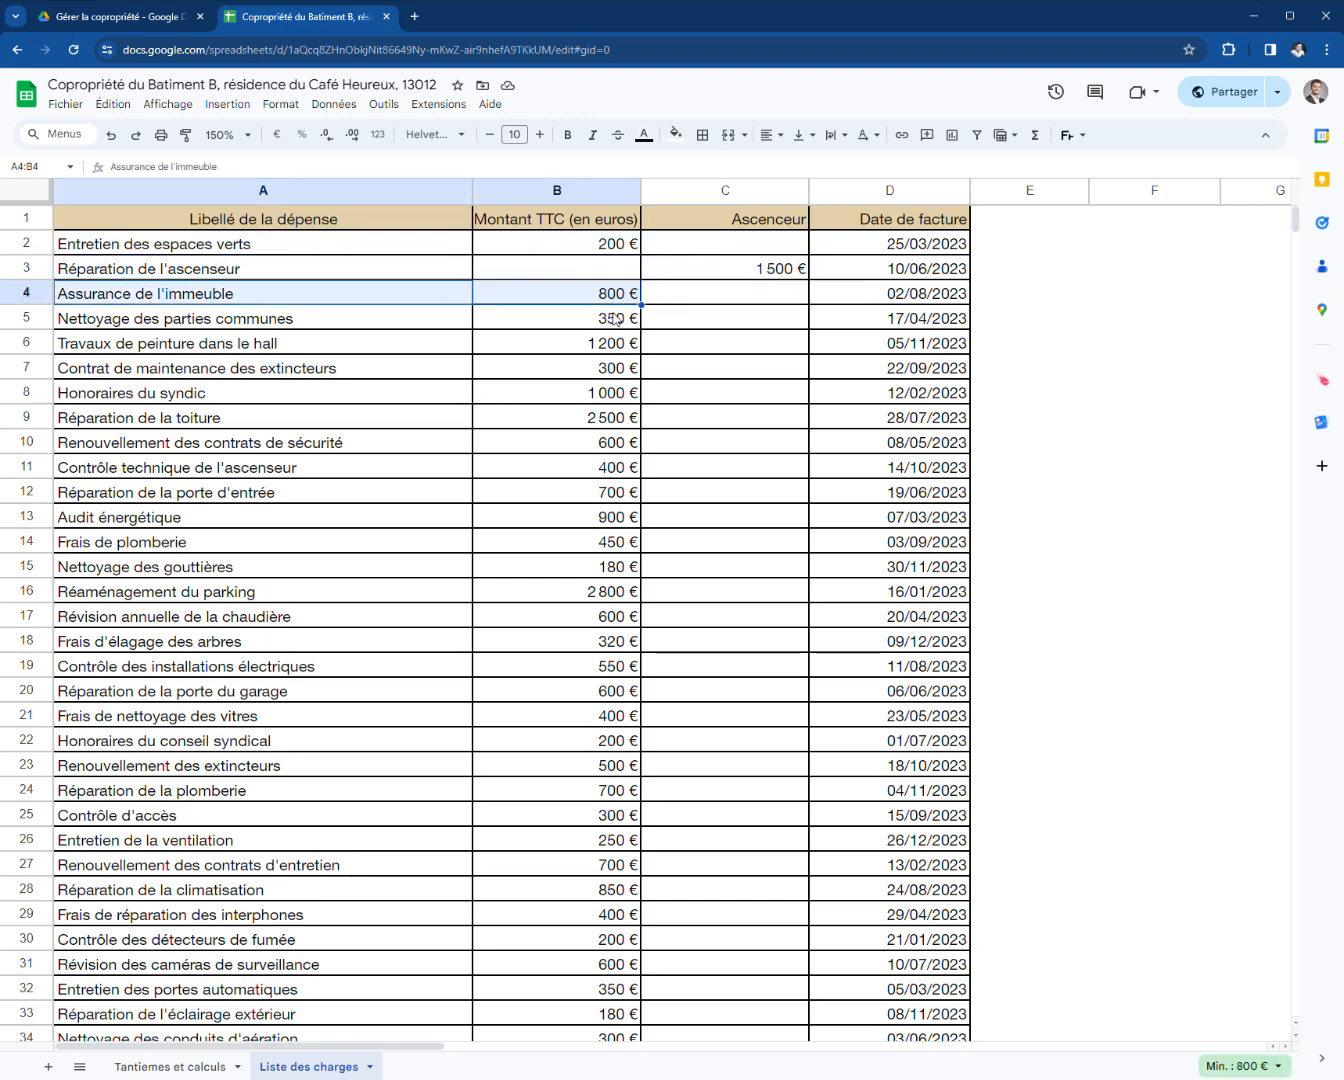
click(615, 319)
scroll(614, 320, down, 1)
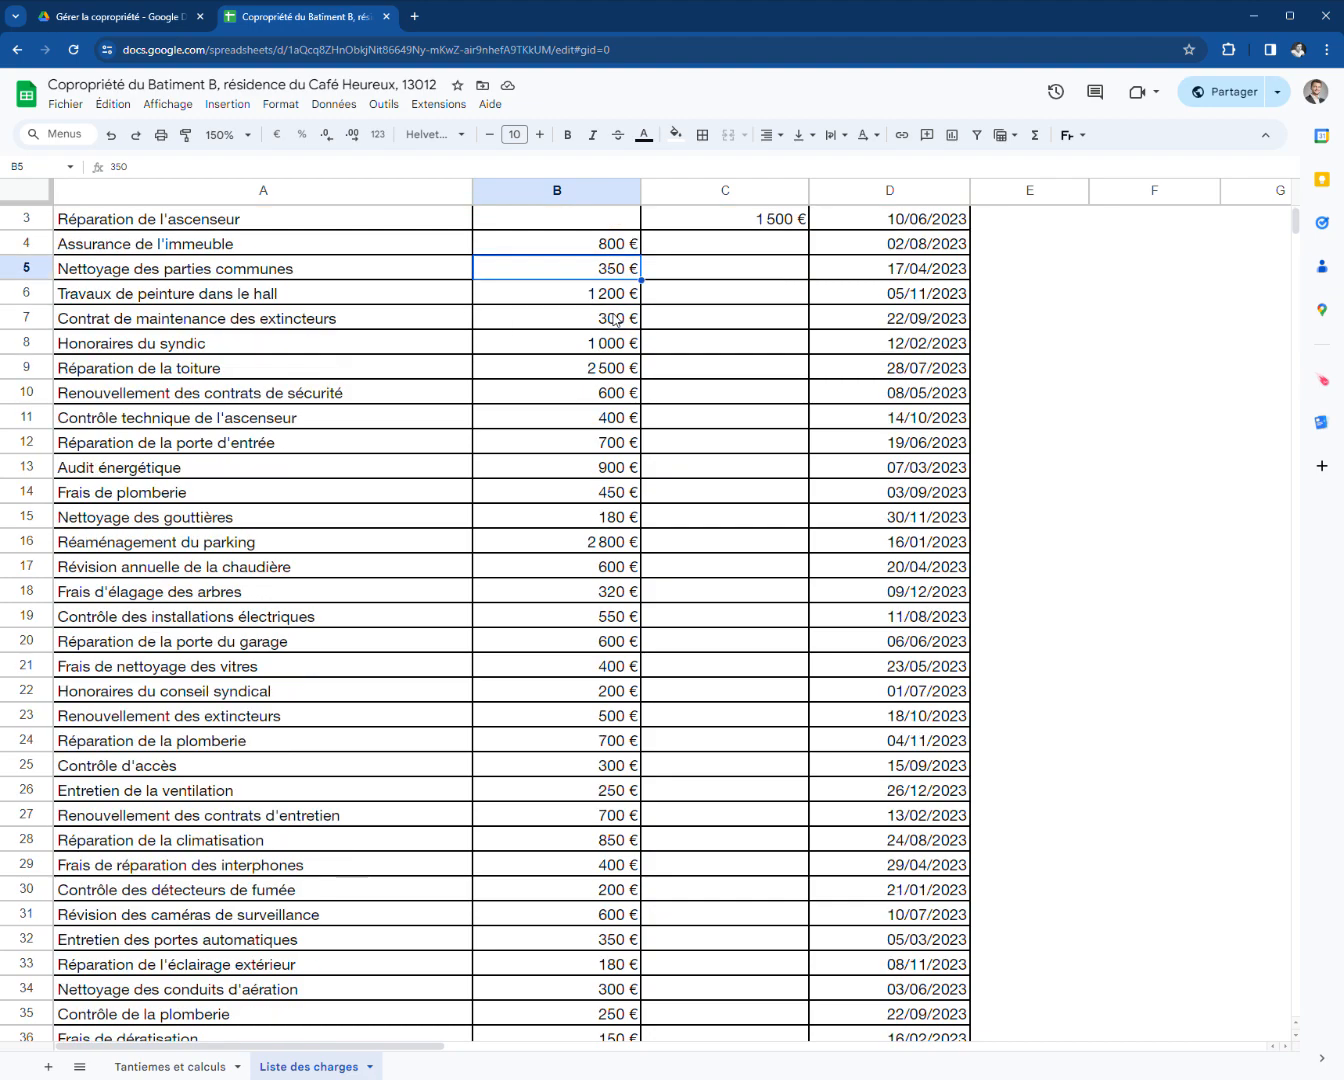
click(263, 321)
click(156, 348)
click(178, 373)
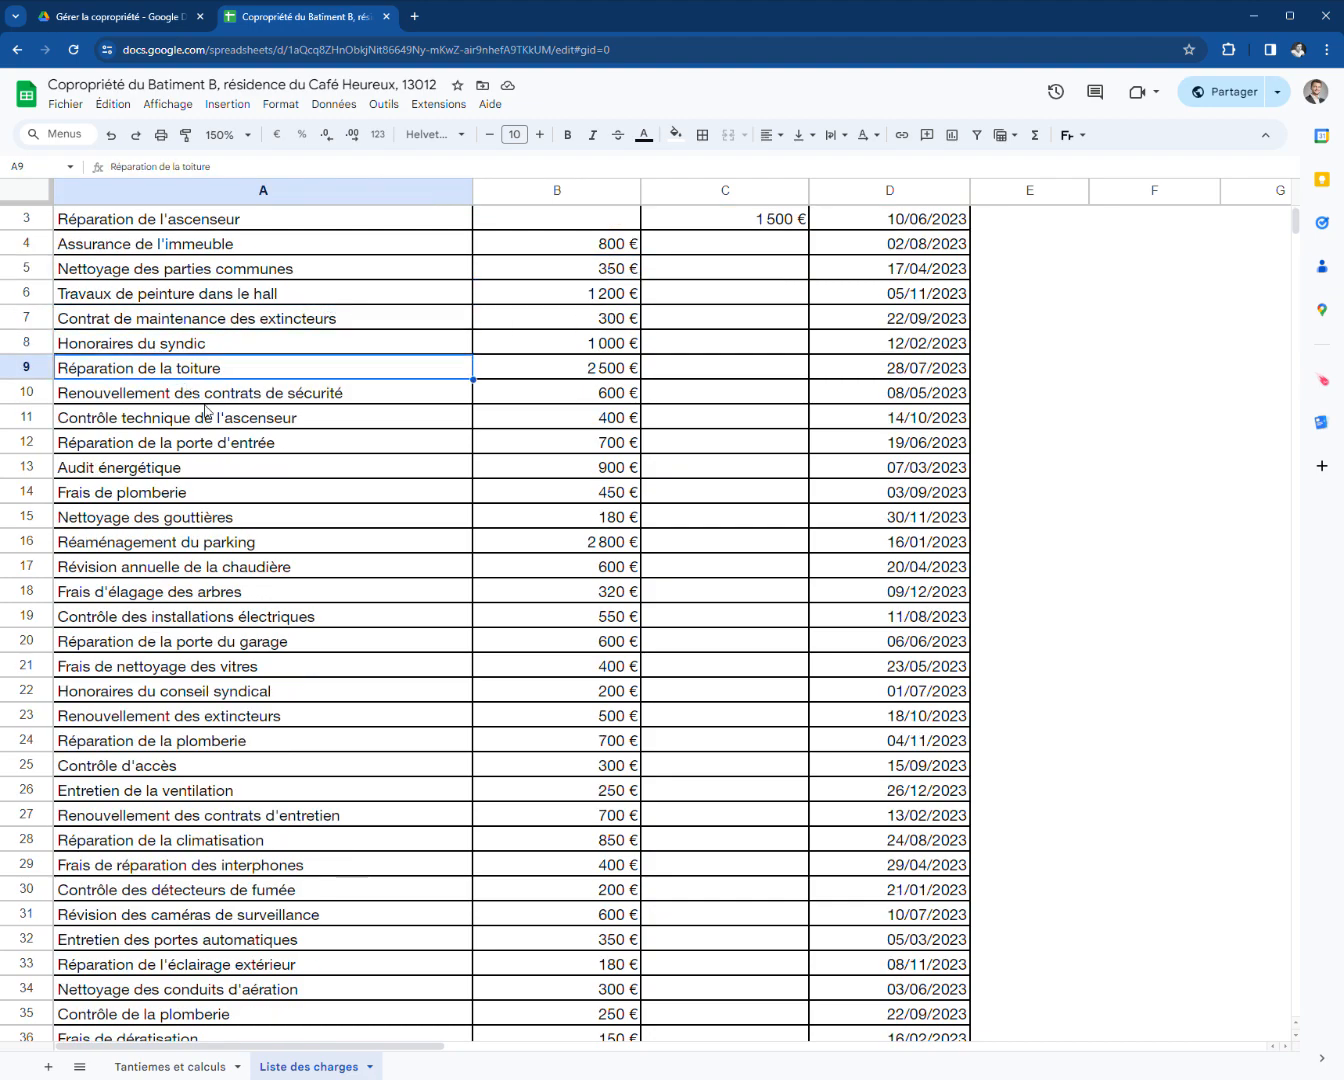
click(208, 394)
click(218, 424)
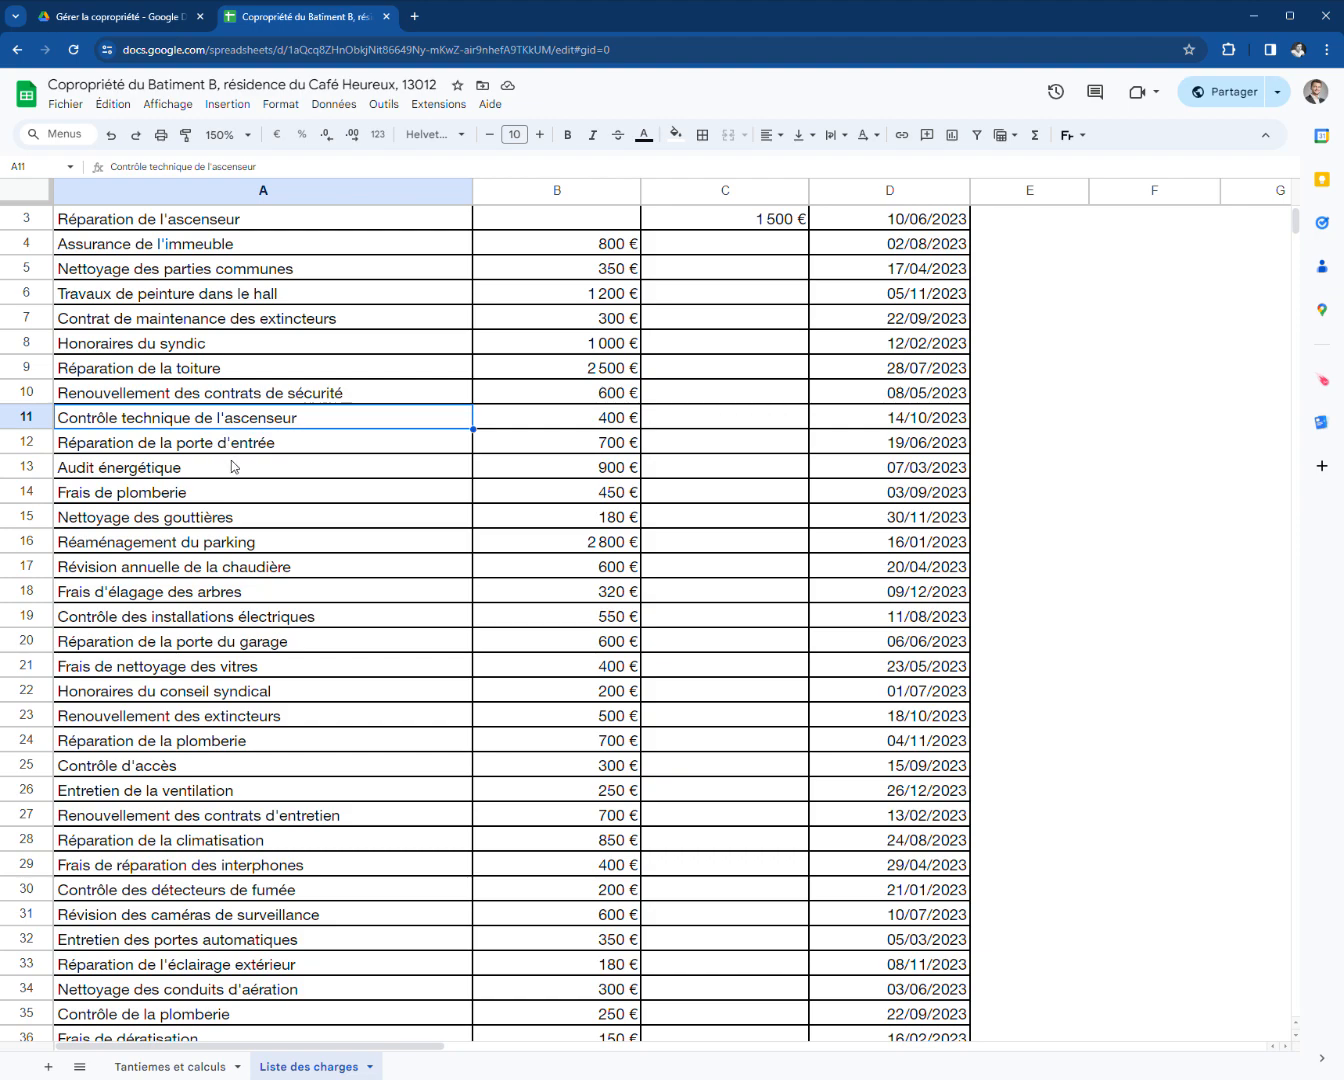
click(592, 426)
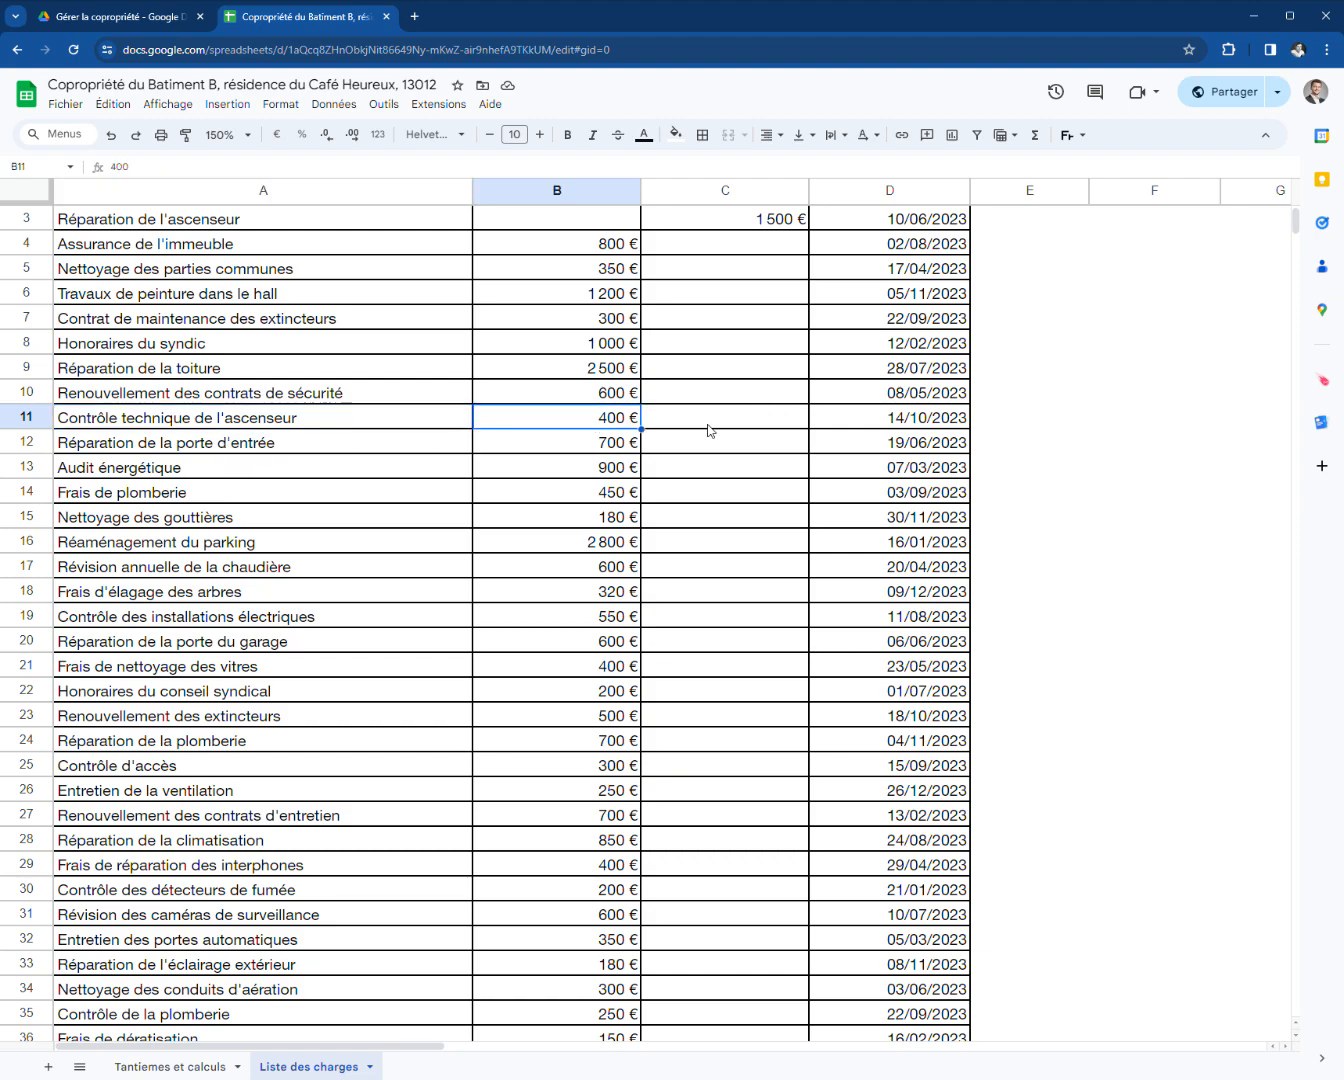
click(707, 434)
key(ctrl+v)
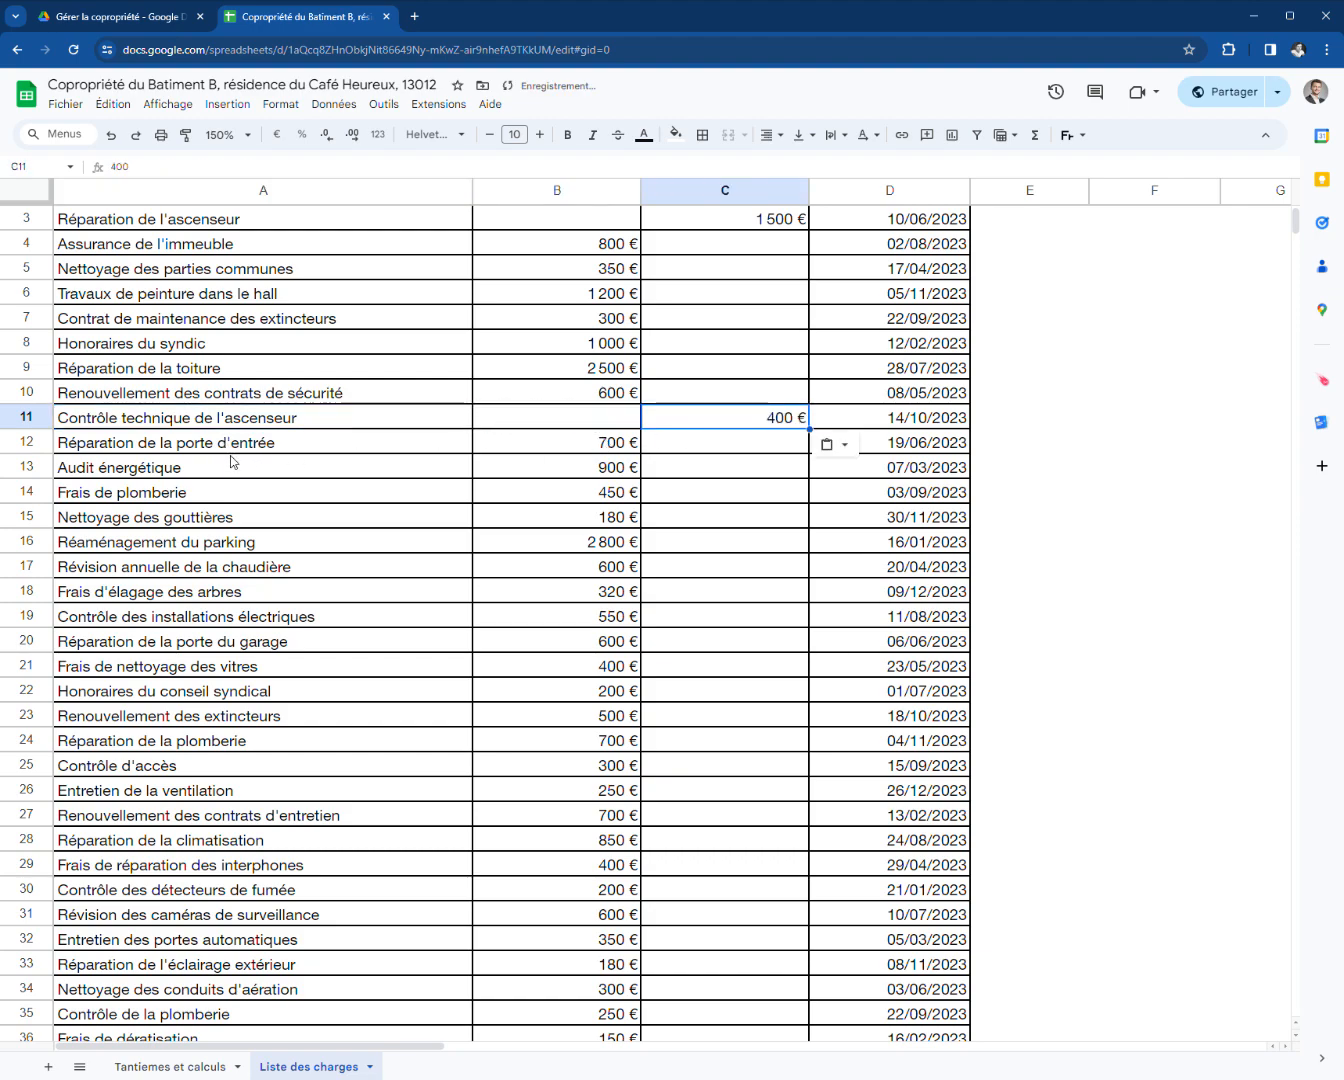
- Review the expense labels in rows 12 to 22 to identify charges that need a separate category
click(182, 453)
click(185, 468)
click(190, 495)
click(220, 527)
click(232, 553)
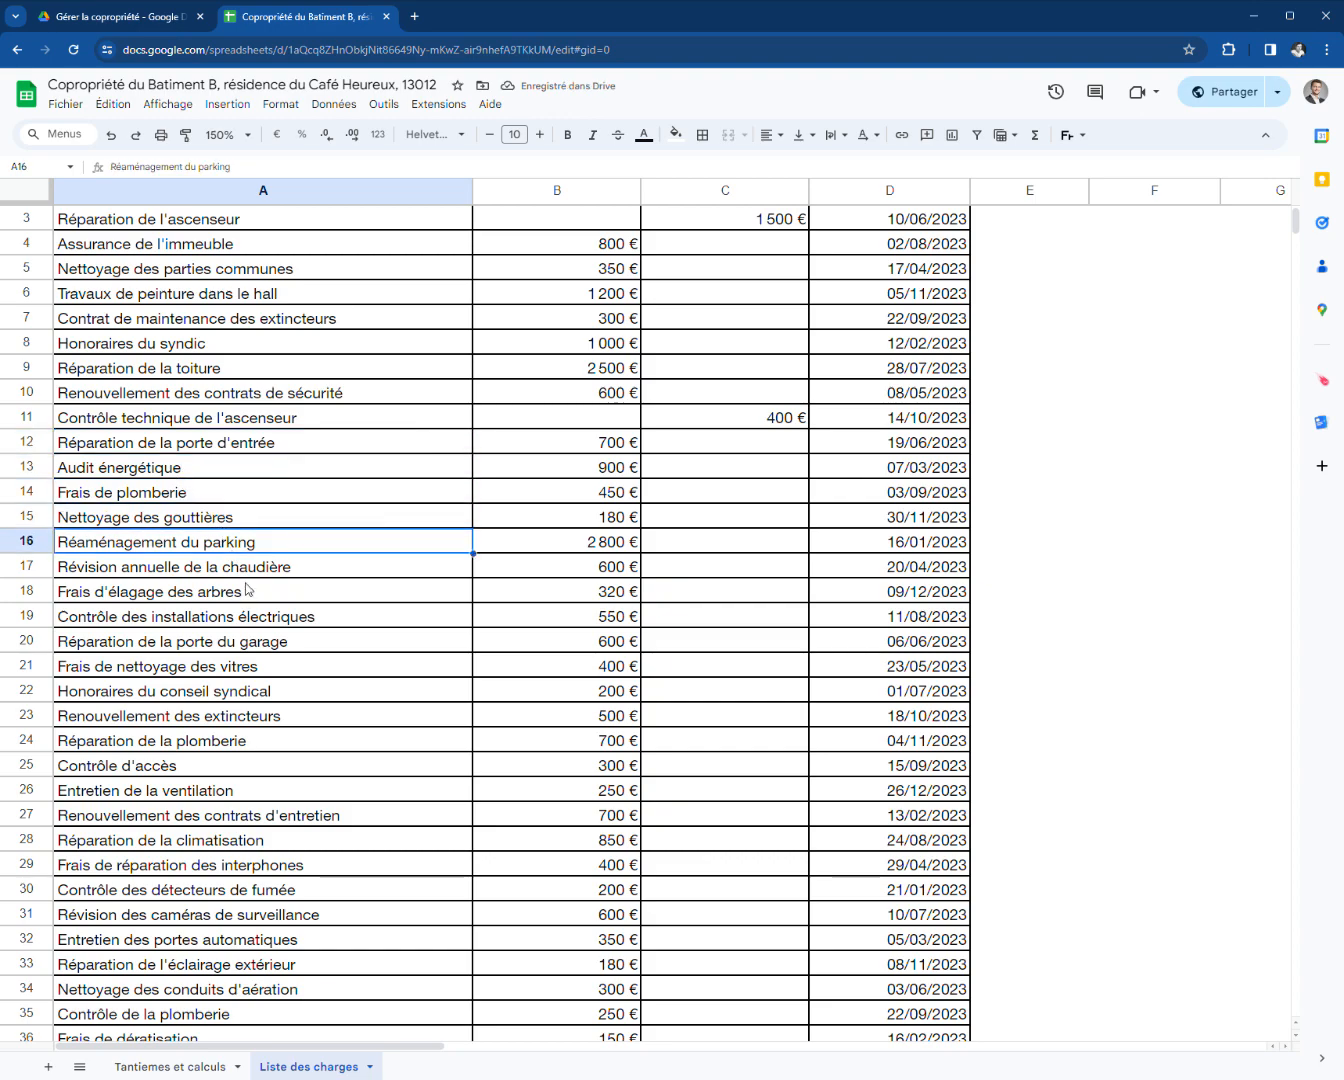
click(248, 585)
scroll(230, 545, down, 2)
click(220, 515)
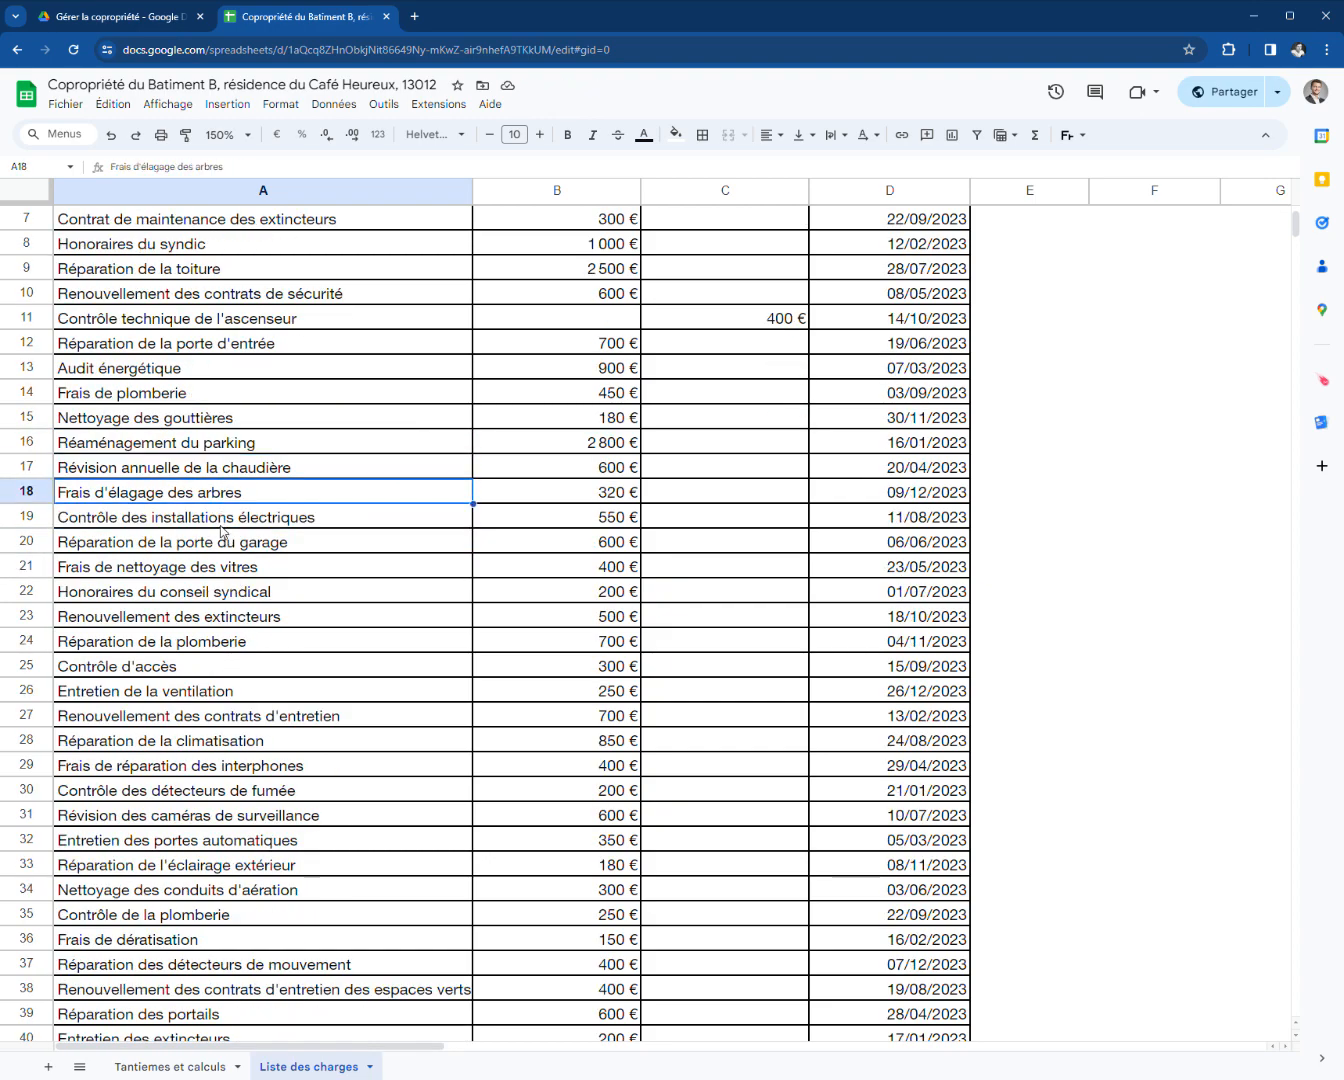
click(220, 527)
click(226, 553)
click(228, 577)
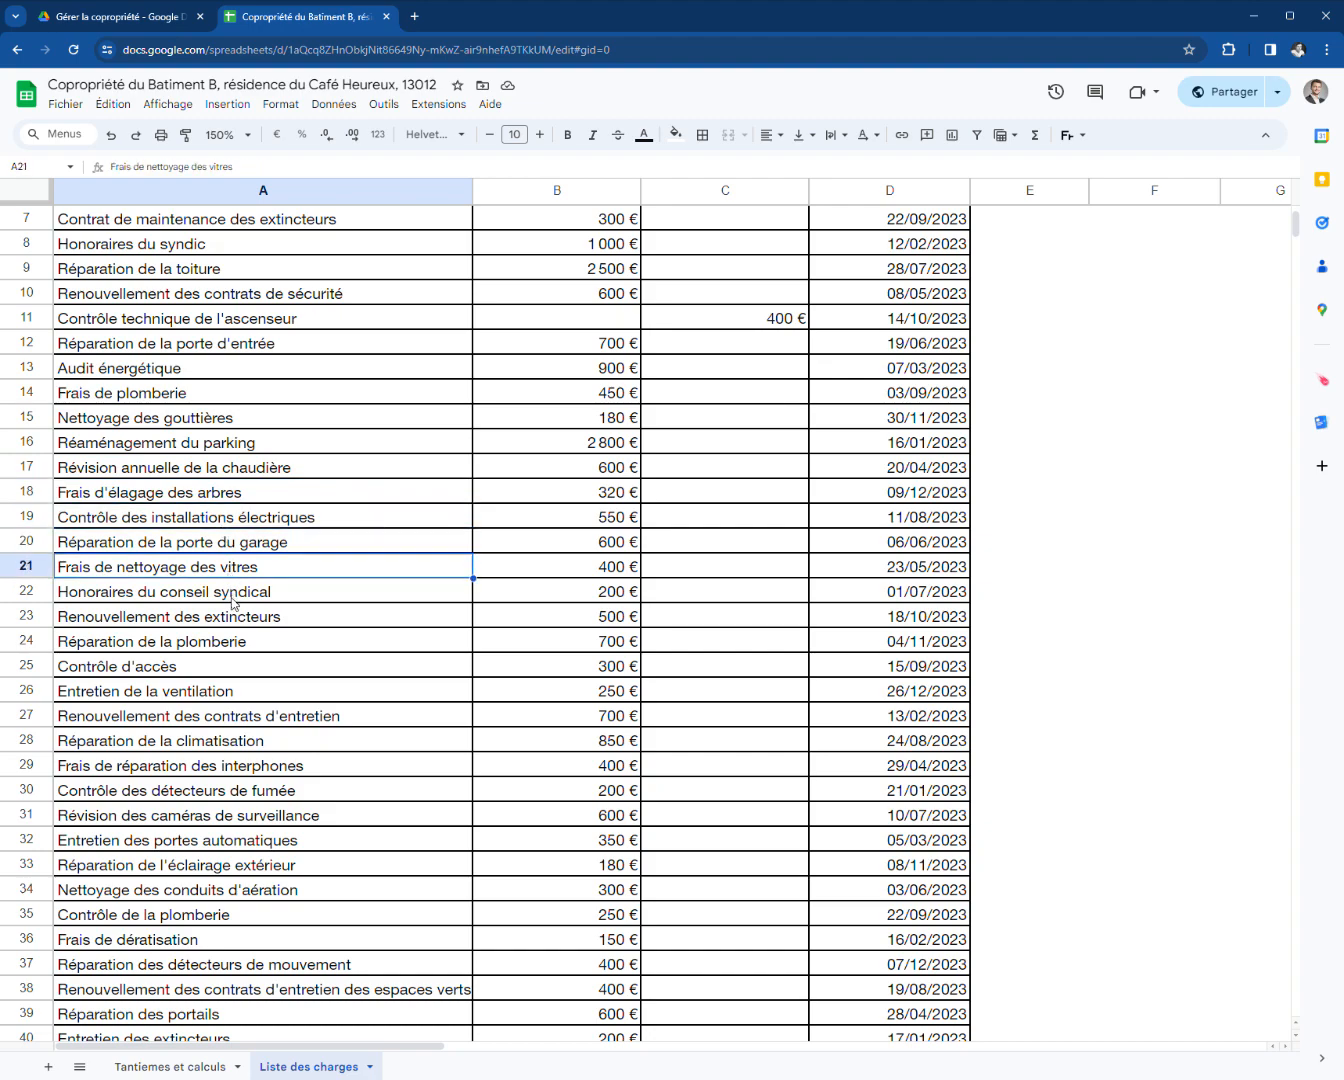
click(239, 600)
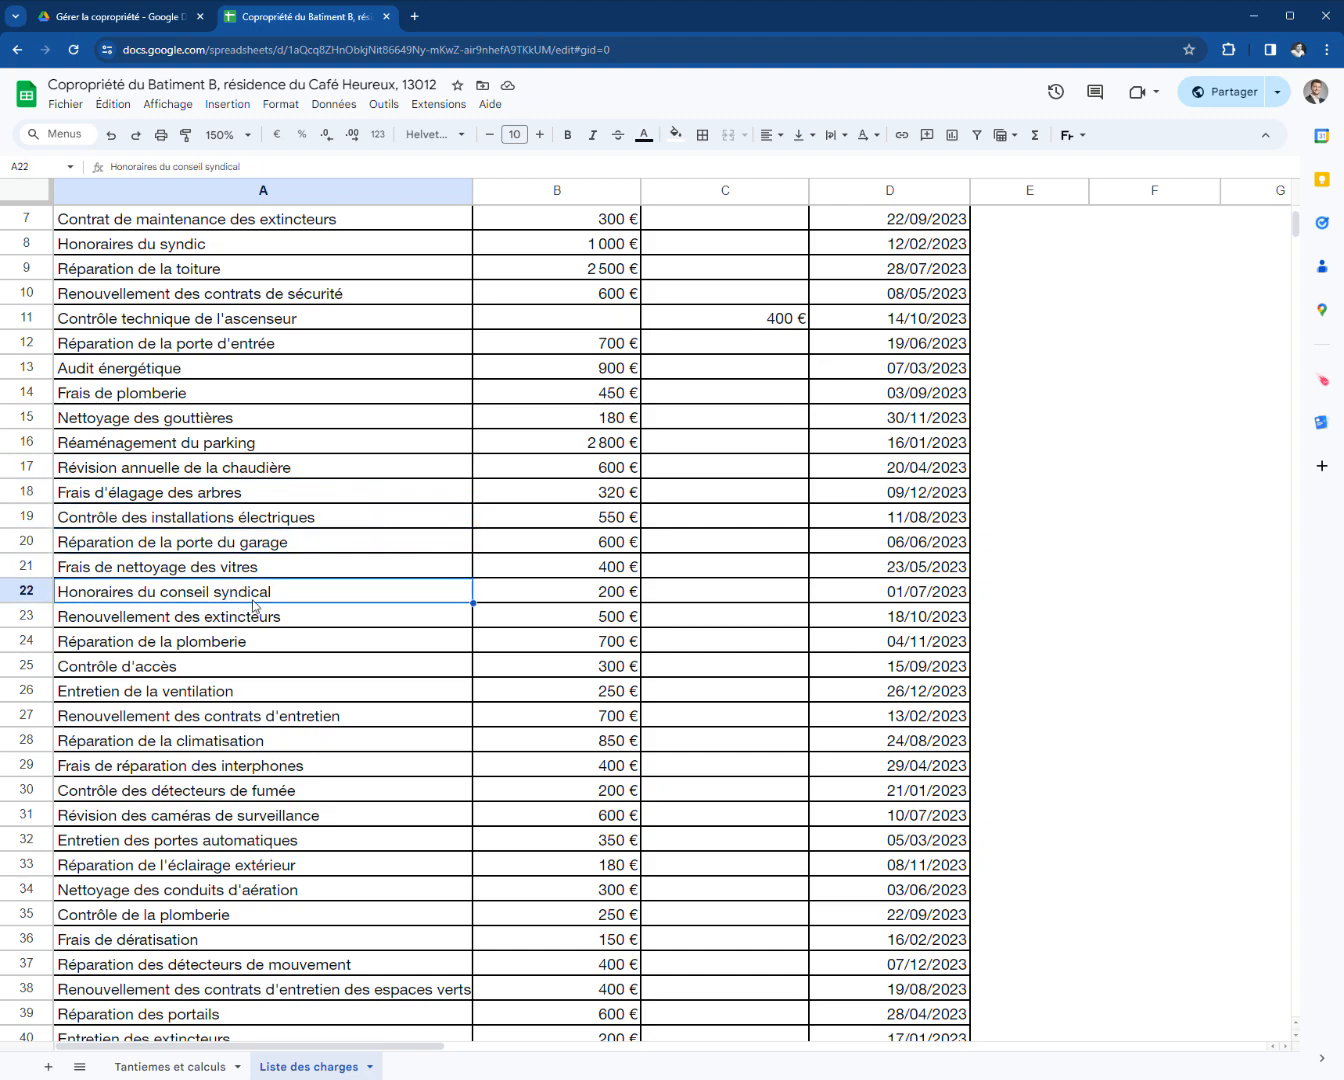
click(245, 549)
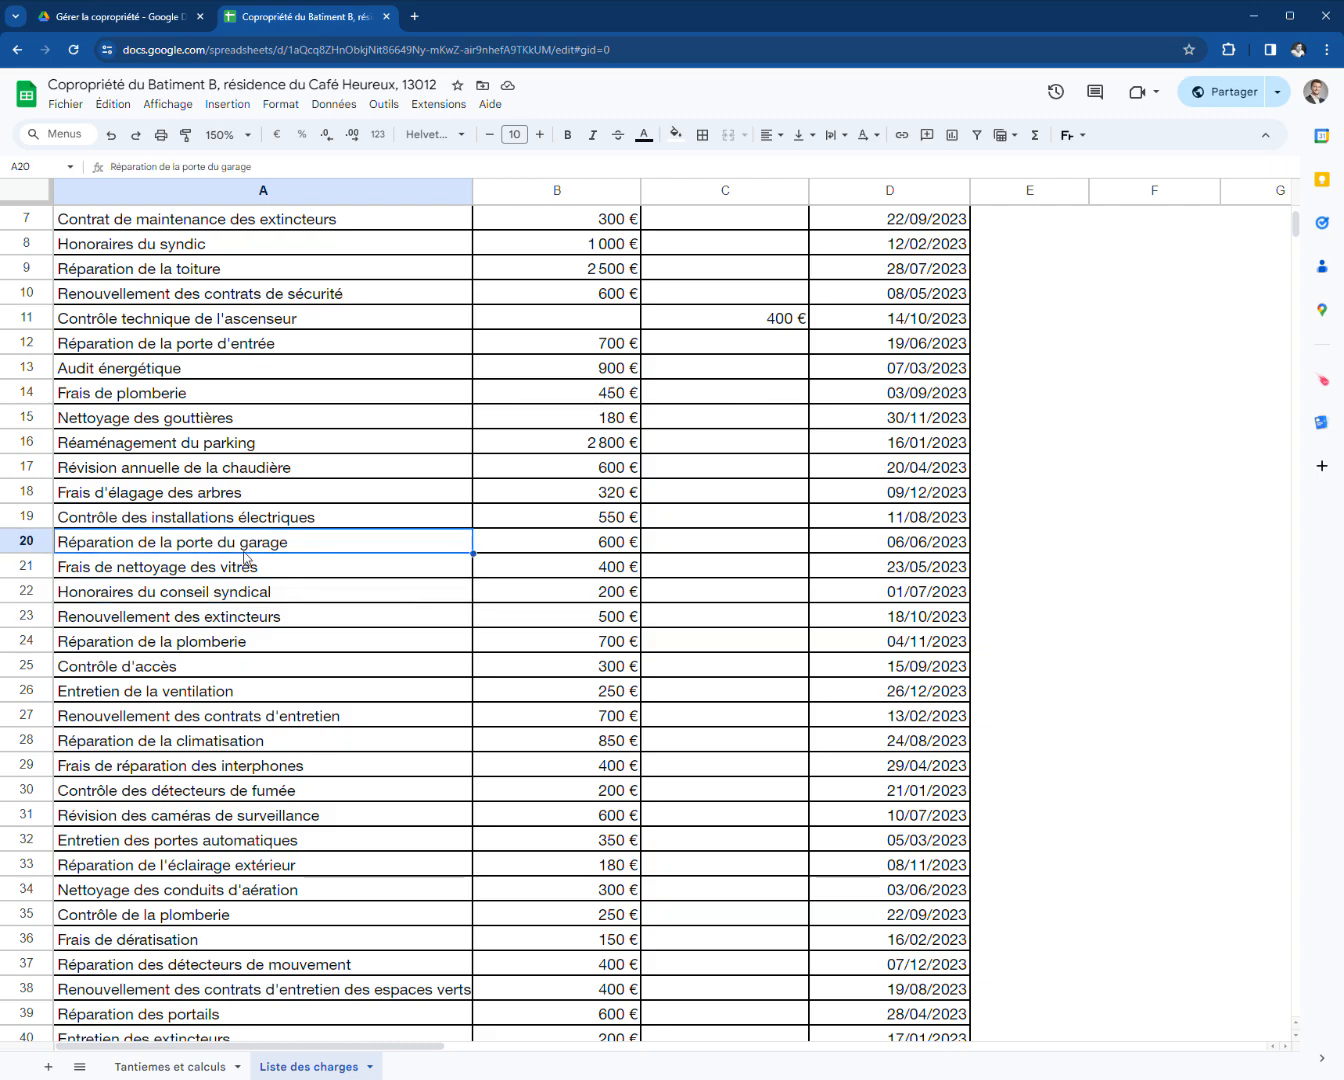
- Insert a column between Ascenceur and Date de facture and give it the header "Parking"
click(577, 543)
key(ctrl+c)
scroll(705, 445, up, 2)
right_click(668, 194)
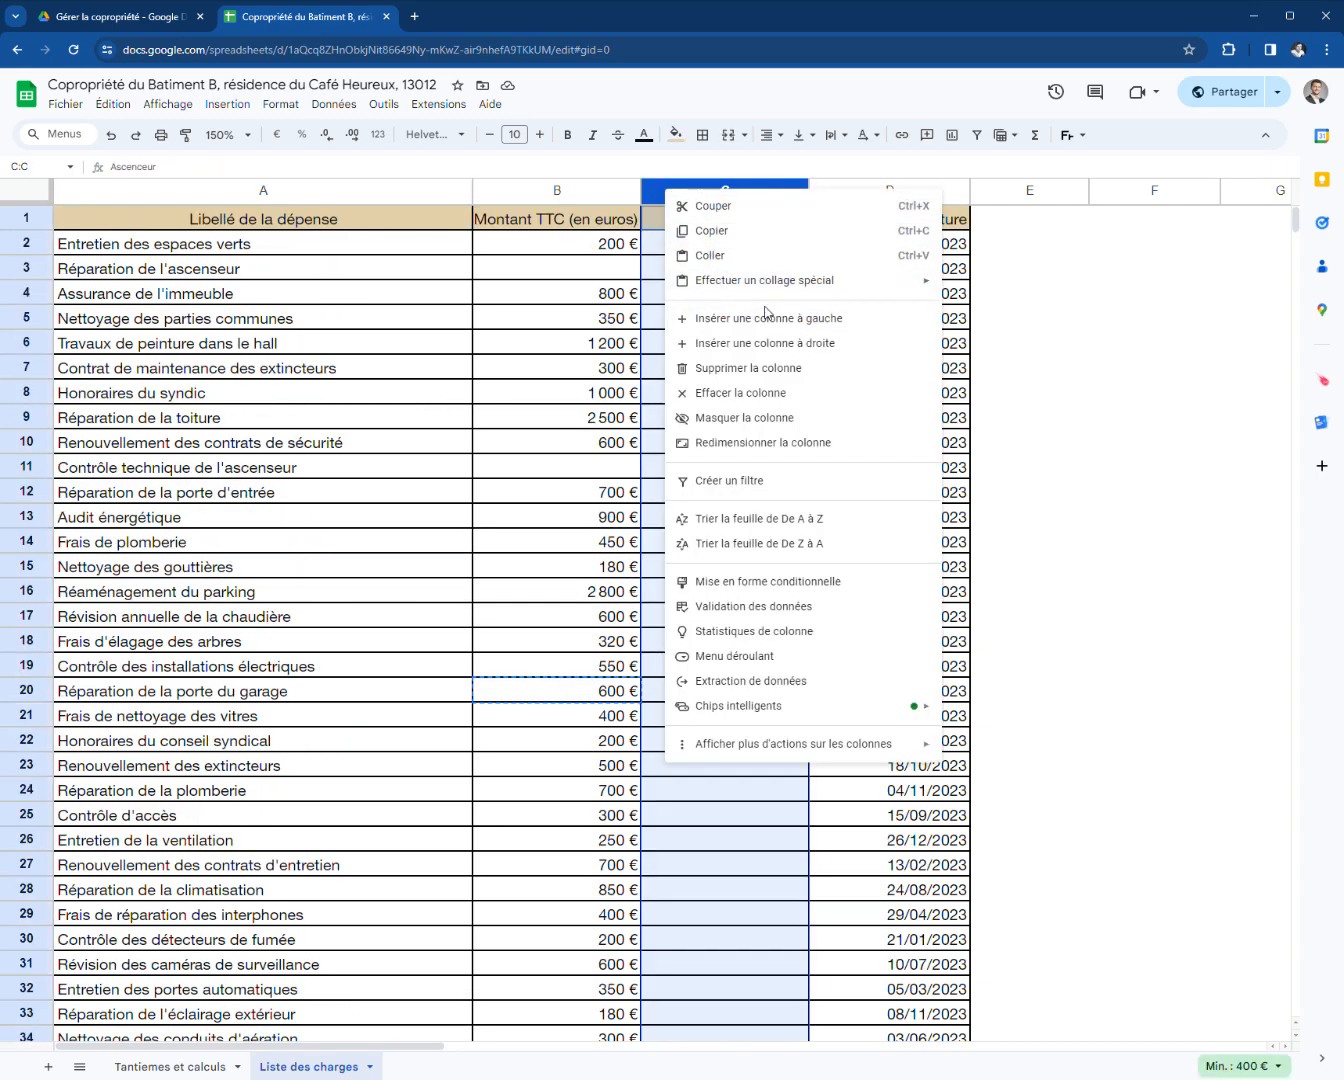
click(761, 264)
text(Parking)
key(Return)
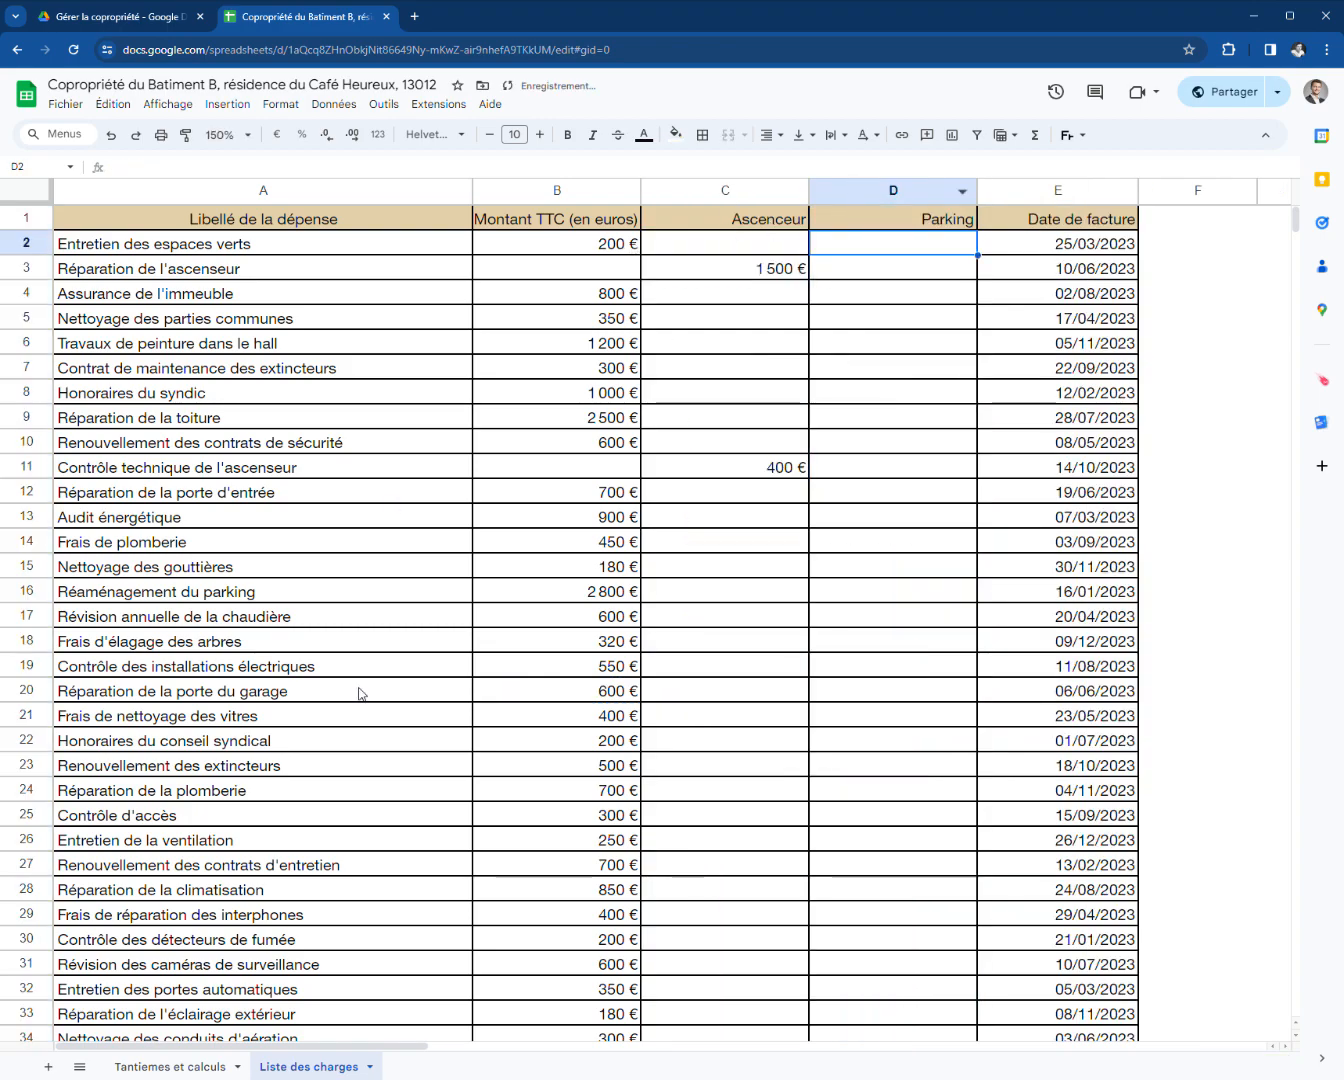
- Move the amount for Réparation de la porte du garage from B20 to D20 in the Parking column
click(258, 966)
scroll(170, 724, down, 2)
drag(199, 765, 202, 600)
click(202, 599)
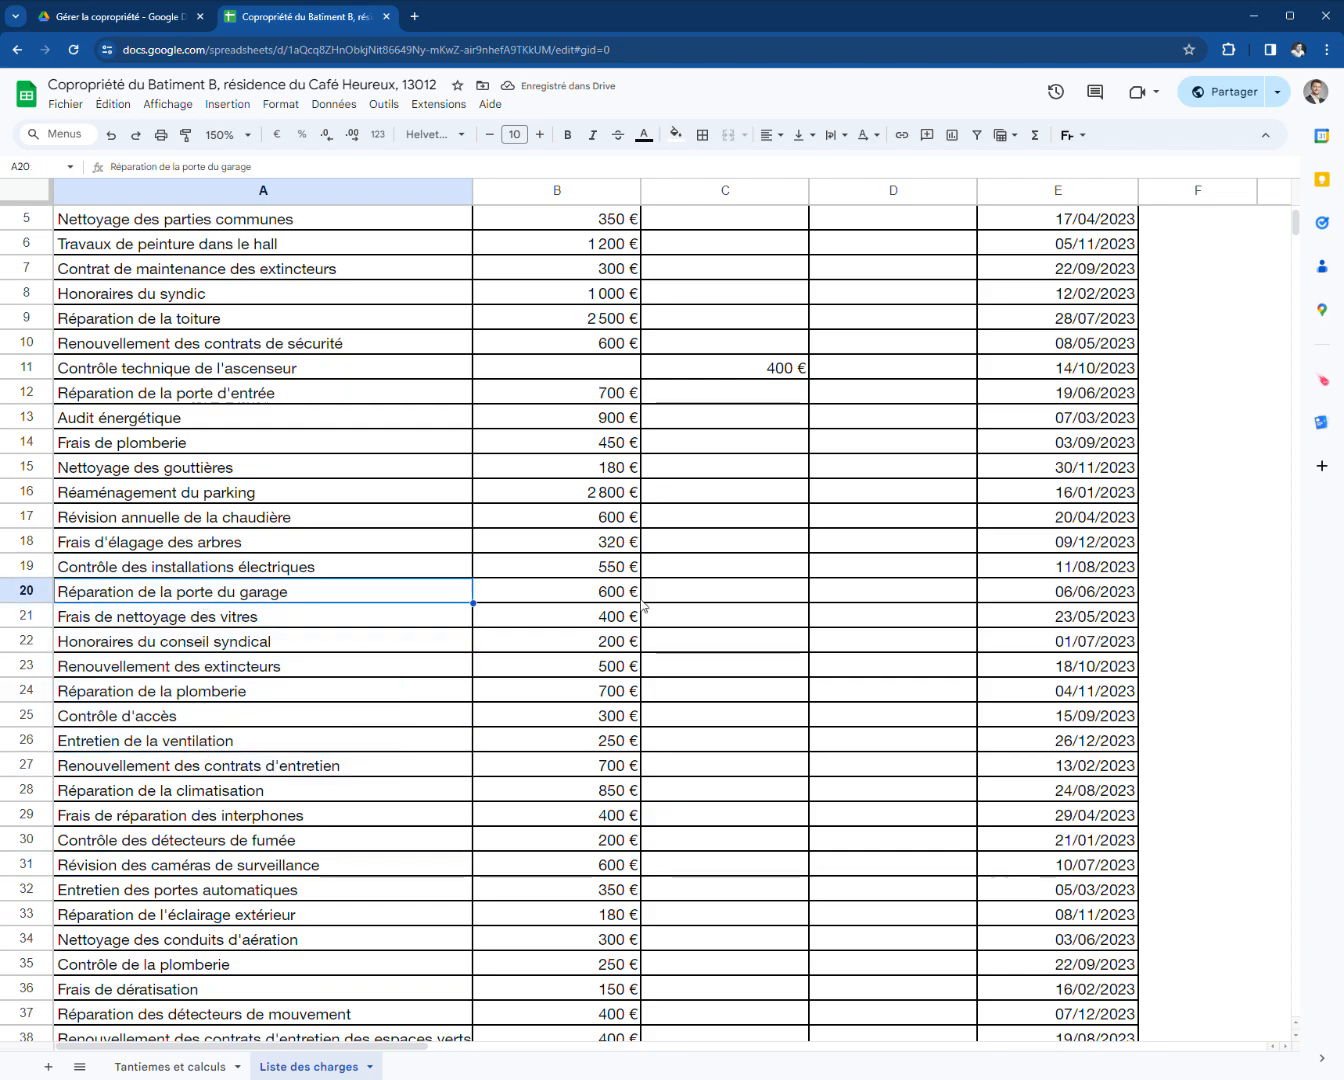
click(628, 599)
key(ctrl+x)
click(881, 599)
key(ctrl+v)
click(662, 615)
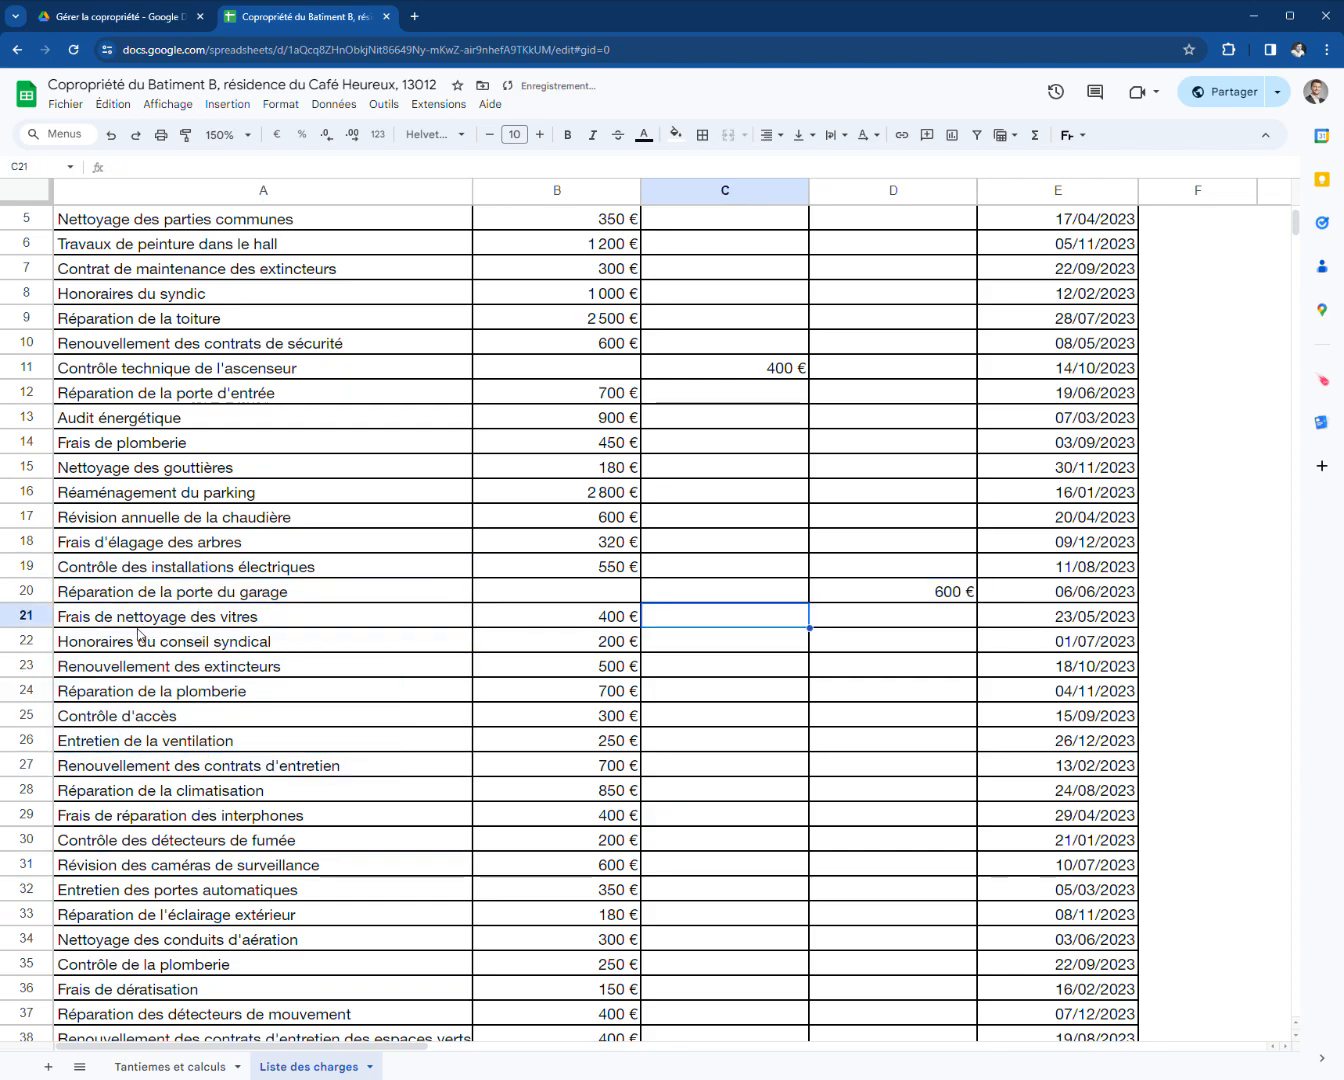
- Review the expense labels in rows 21 to 33 for elevator or parking charges
click(140, 625)
click(152, 645)
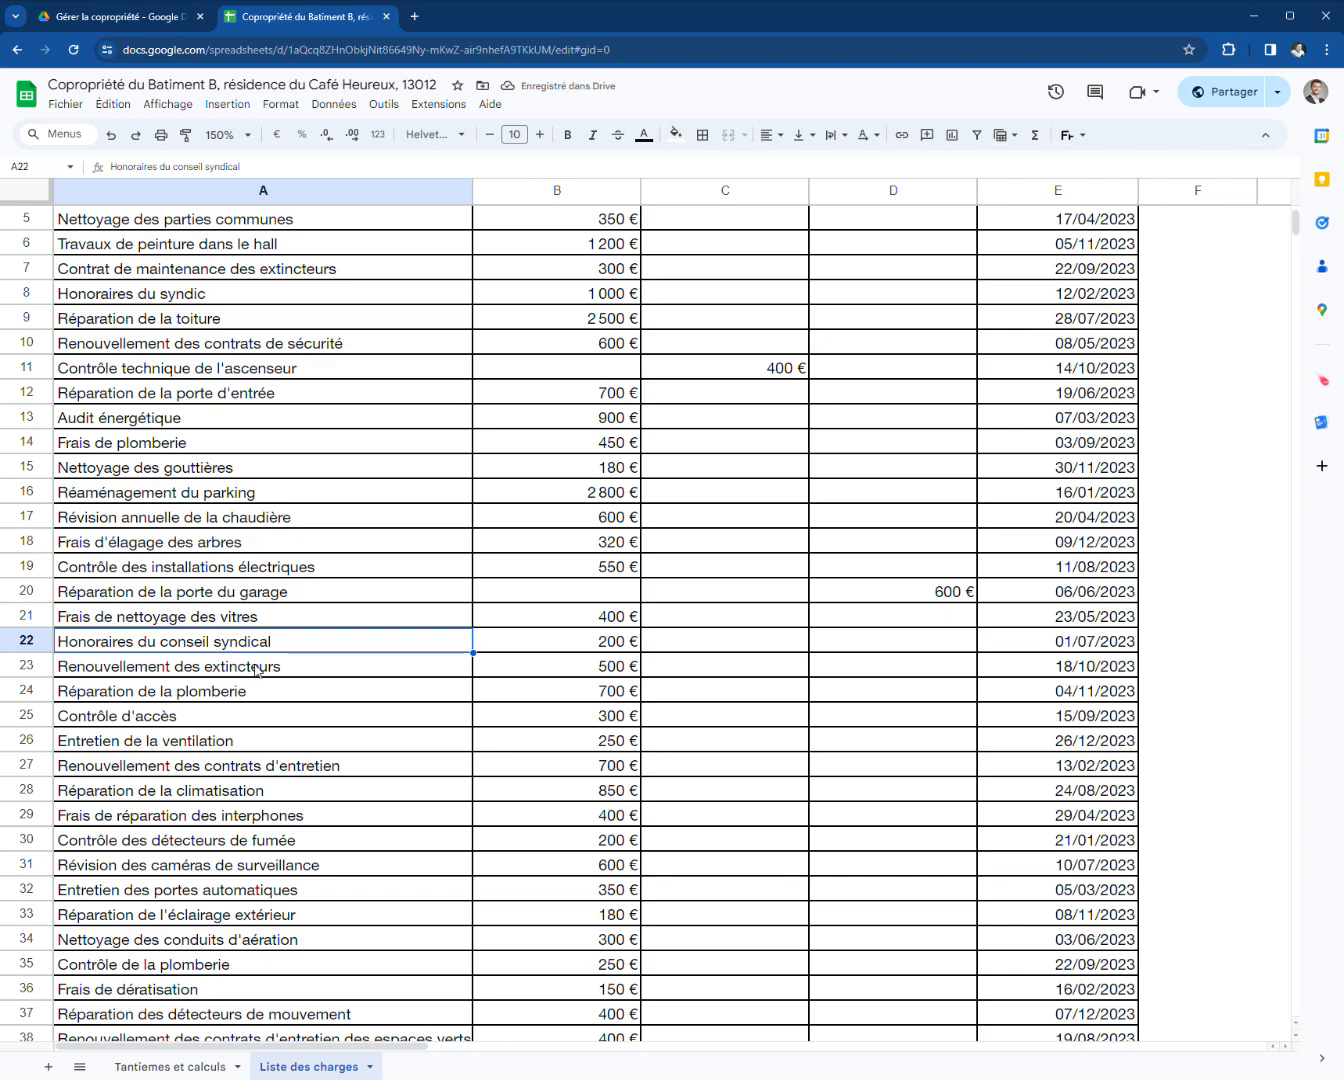
click(256, 670)
click(241, 695)
click(236, 719)
click(231, 745)
scroll(254, 775, down, 1)
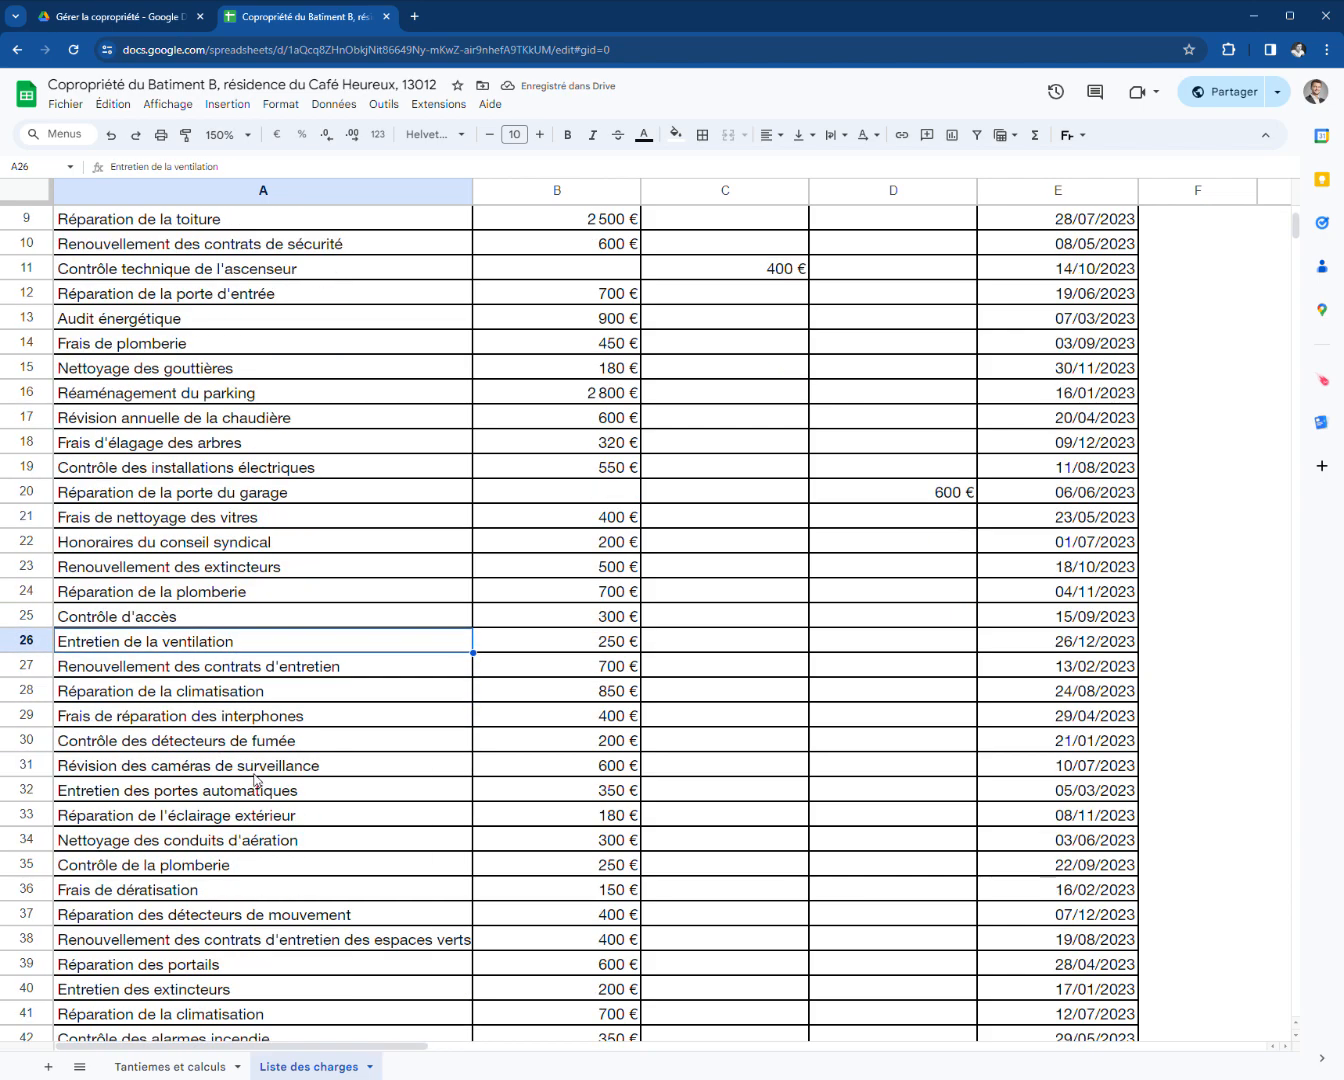
scroll(284, 644, down, 1)
scroll(271, 677, down, 1)
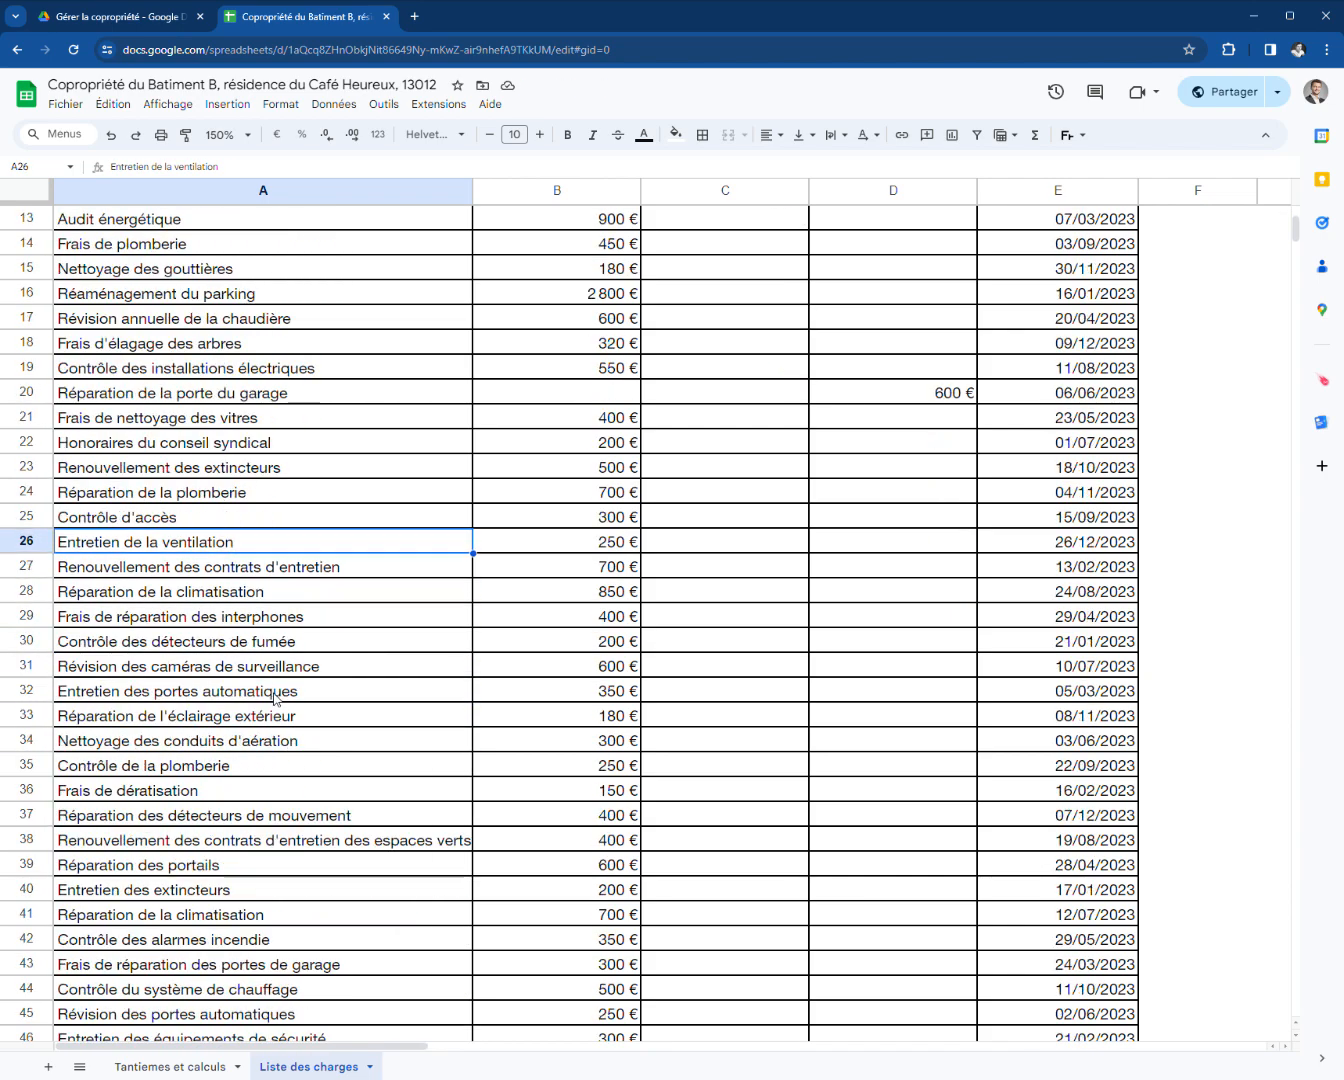
click(269, 700)
click(274, 716)
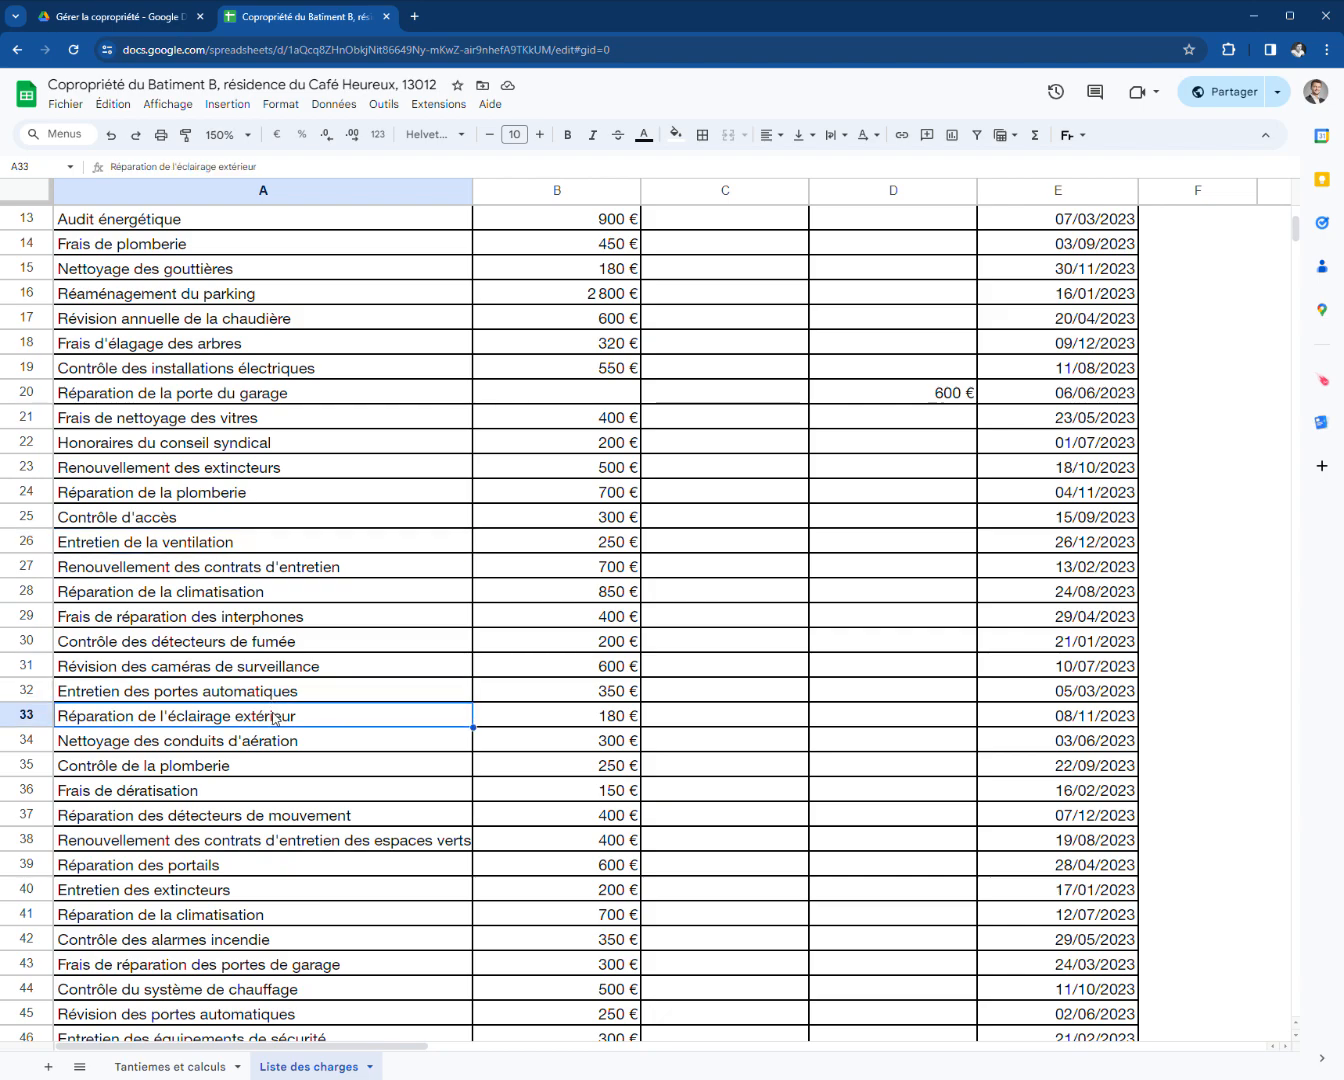
- Review the expense labels in rows 34 to 43 for elevator, gate or garage charges
scroll(274, 716, down, 1)
click(277, 700)
click(261, 741)
click(257, 767)
scroll(290, 771, down, 1)
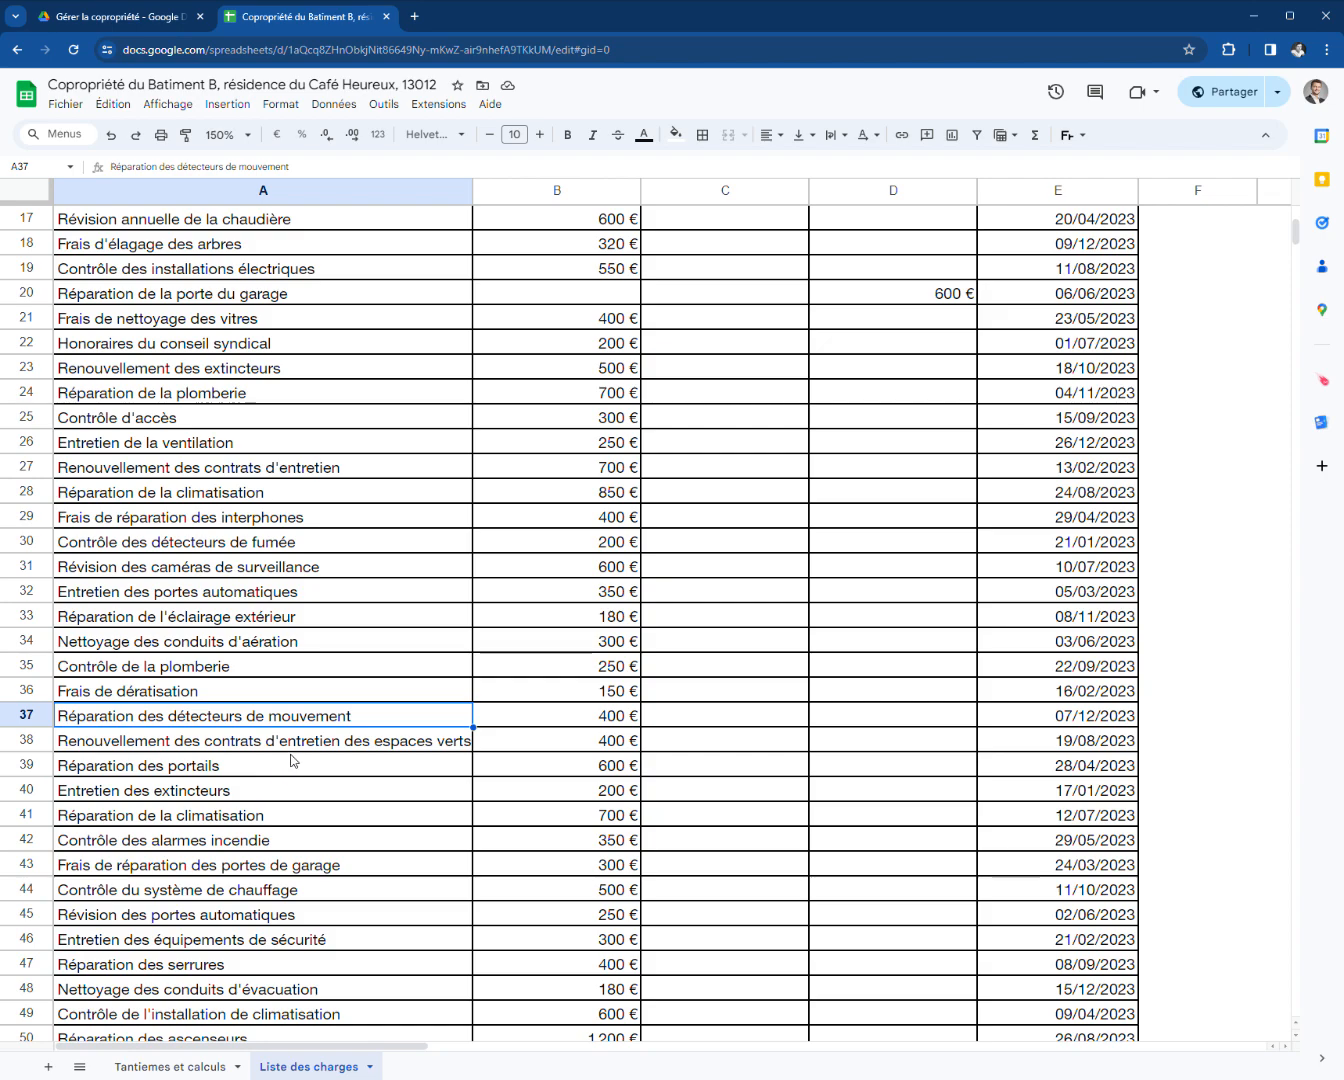
click(298, 763)
scroll(287, 789, down, 2)
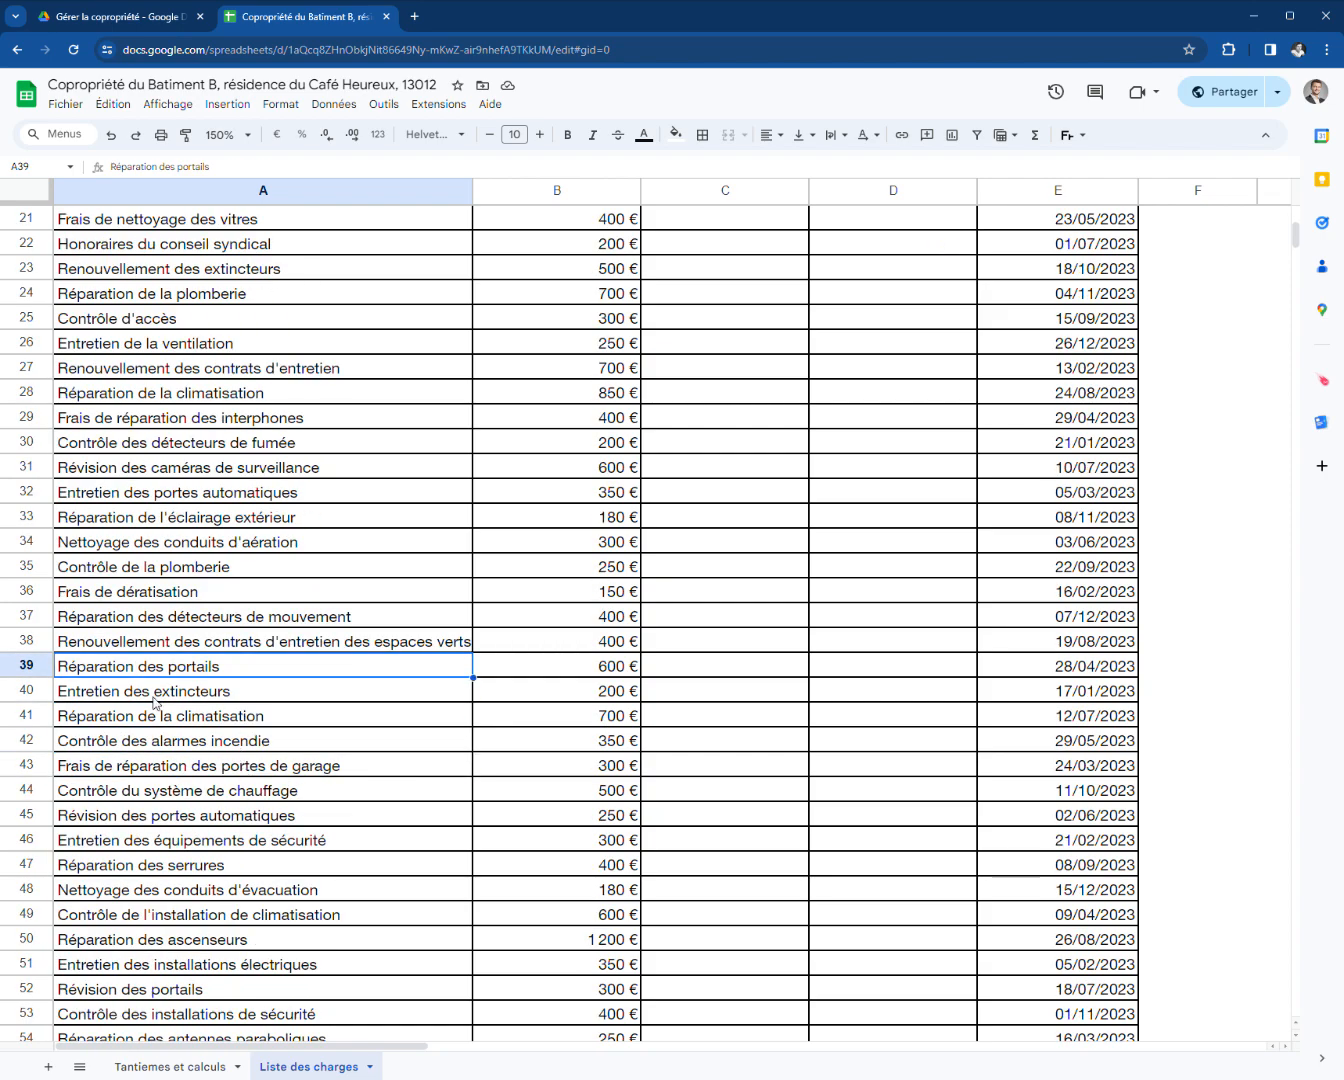
click(213, 681)
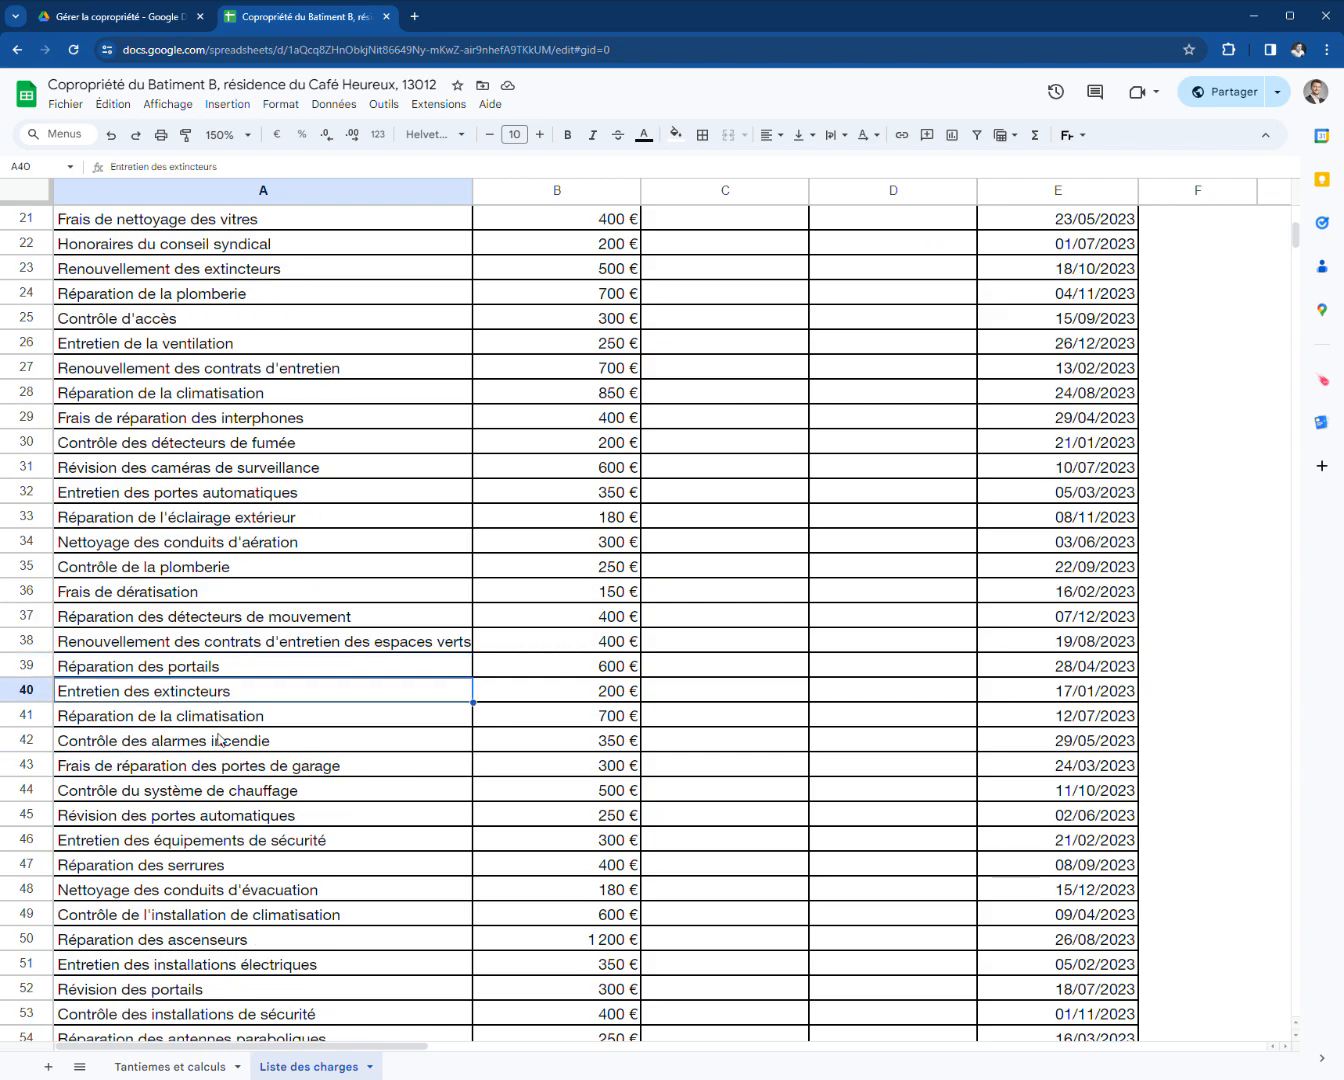
scroll(218, 740, down, 1)
click(219, 627)
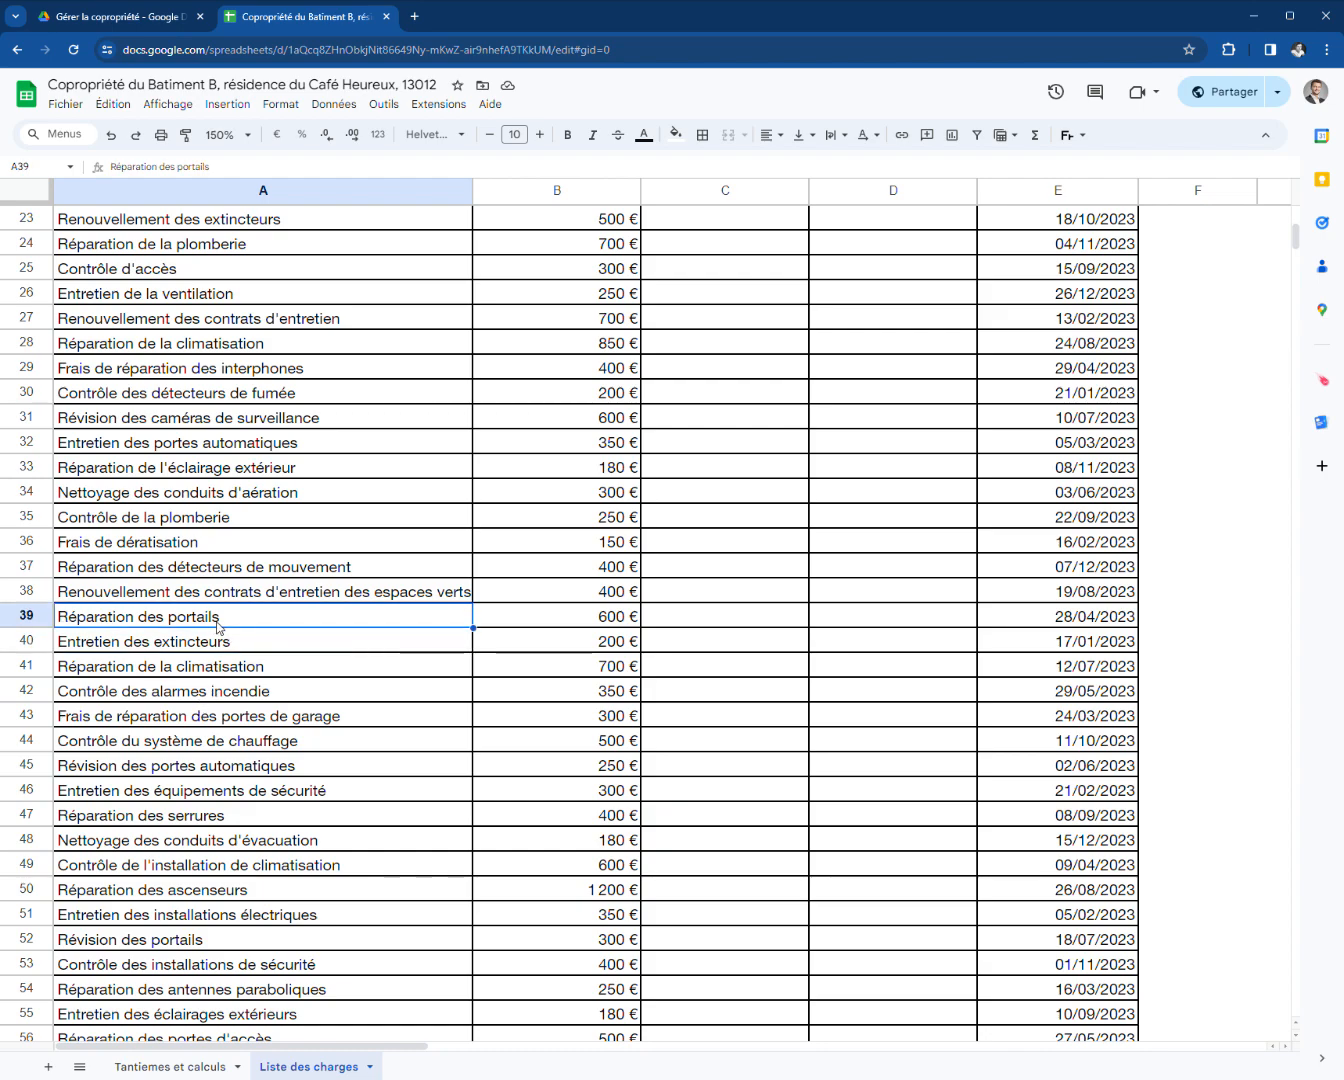
scroll(264, 719, down, 1)
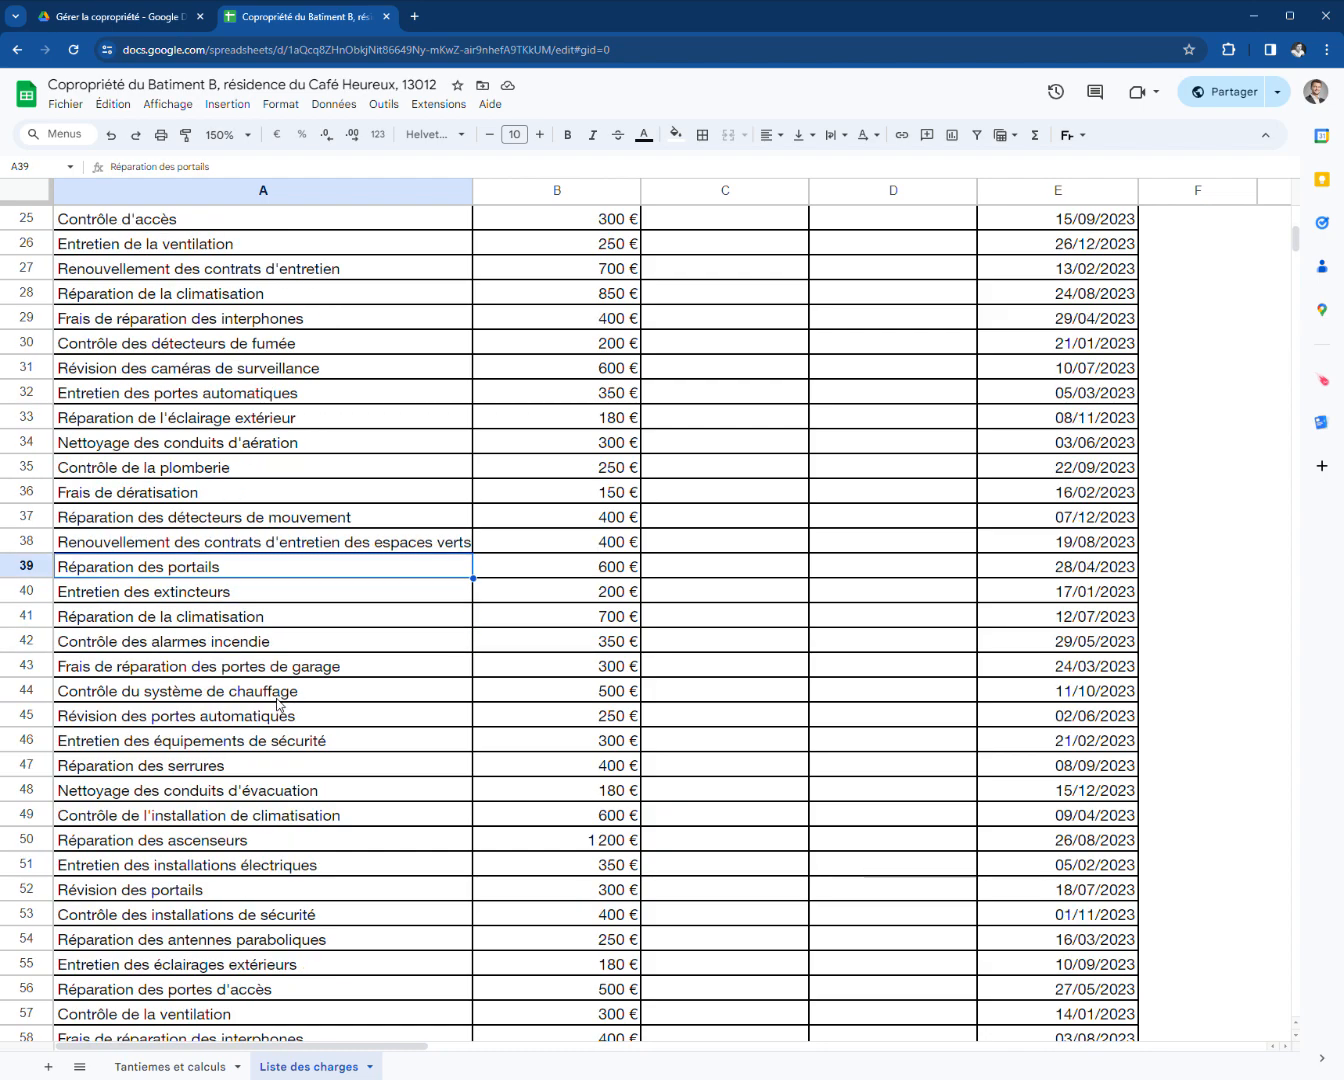
- Move the label Frais de réparation des portes de garage from A43 to D43
click(281, 668)
key(ctrl+x)
click(868, 665)
key(ctrl+v)
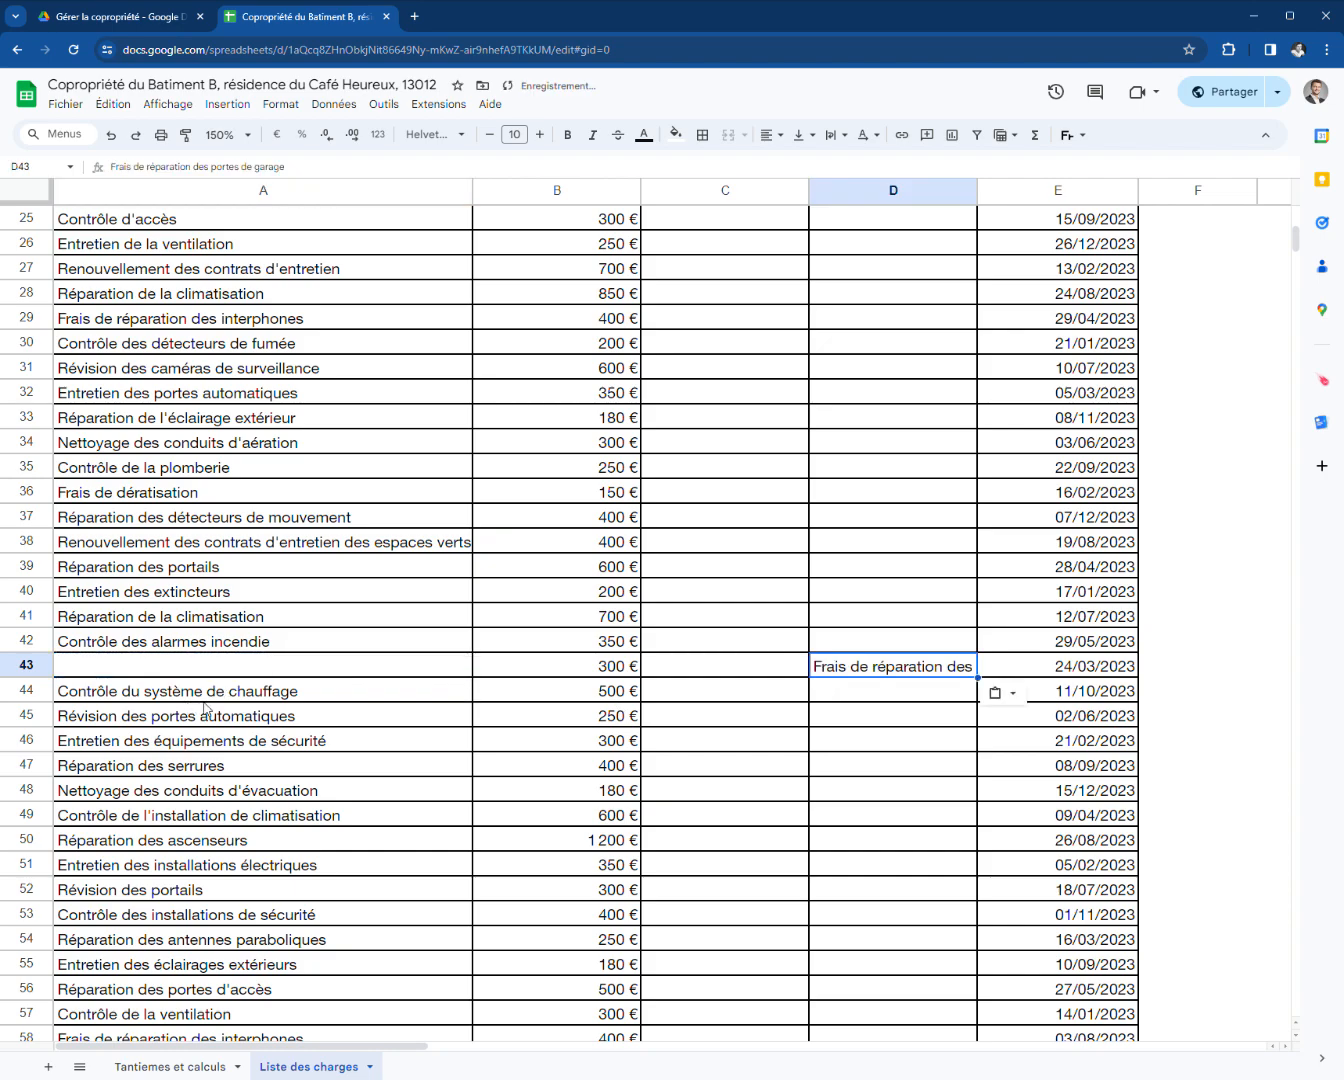
- Review the expense labels in rows 44 to 49 for elevator or parking charges
click(207, 714)
click(204, 746)
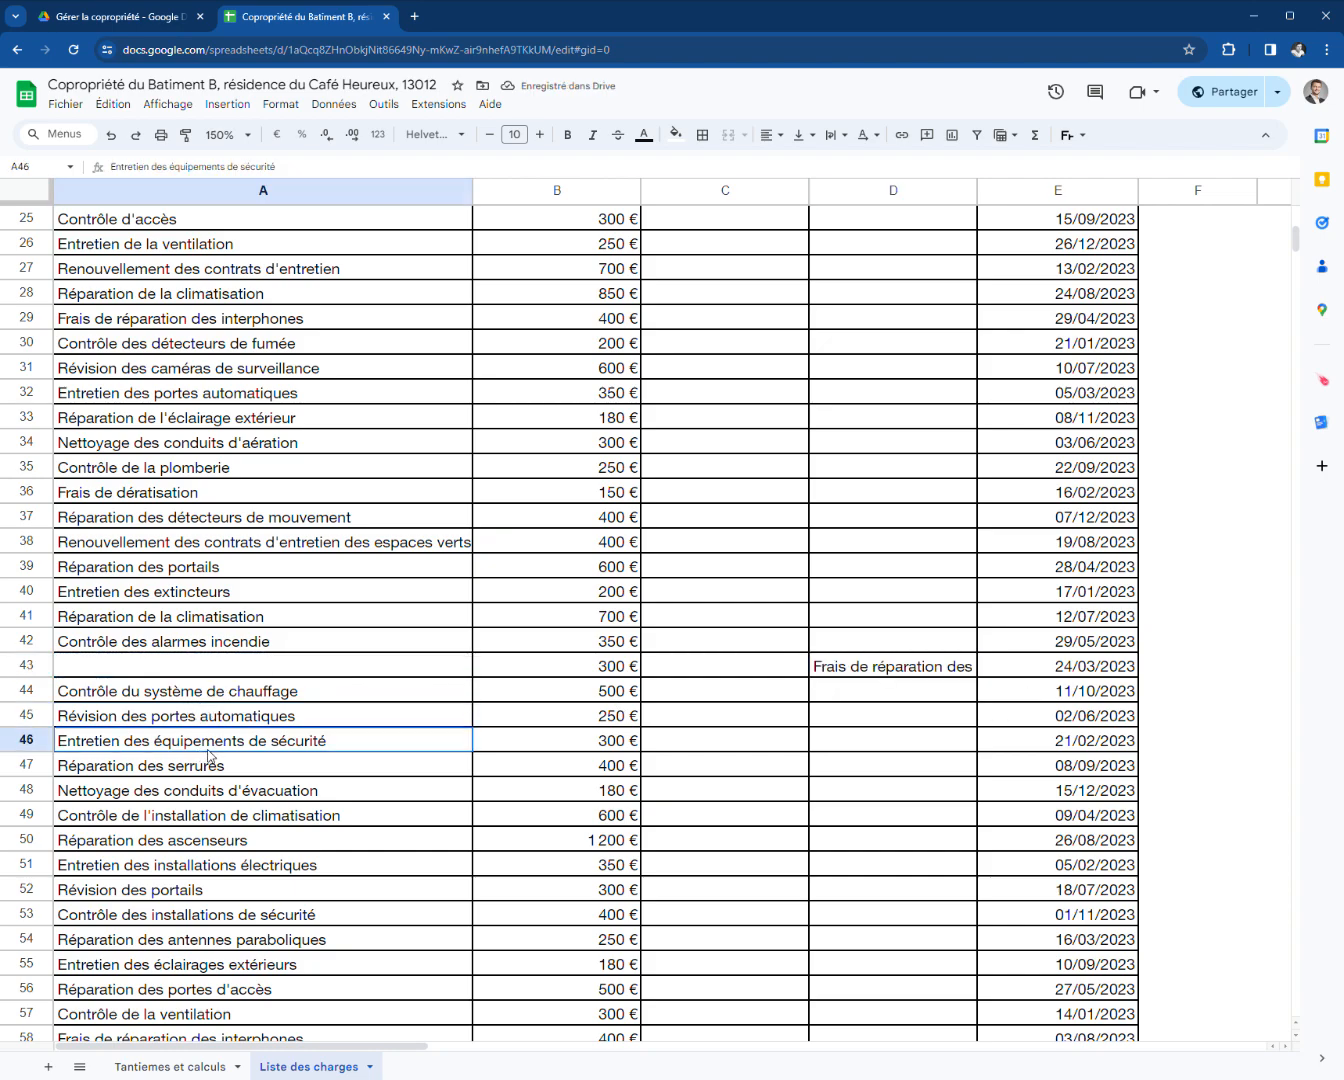
scroll(236, 779, down, 1)
scroll(236, 778, down, 1)
click(212, 700)
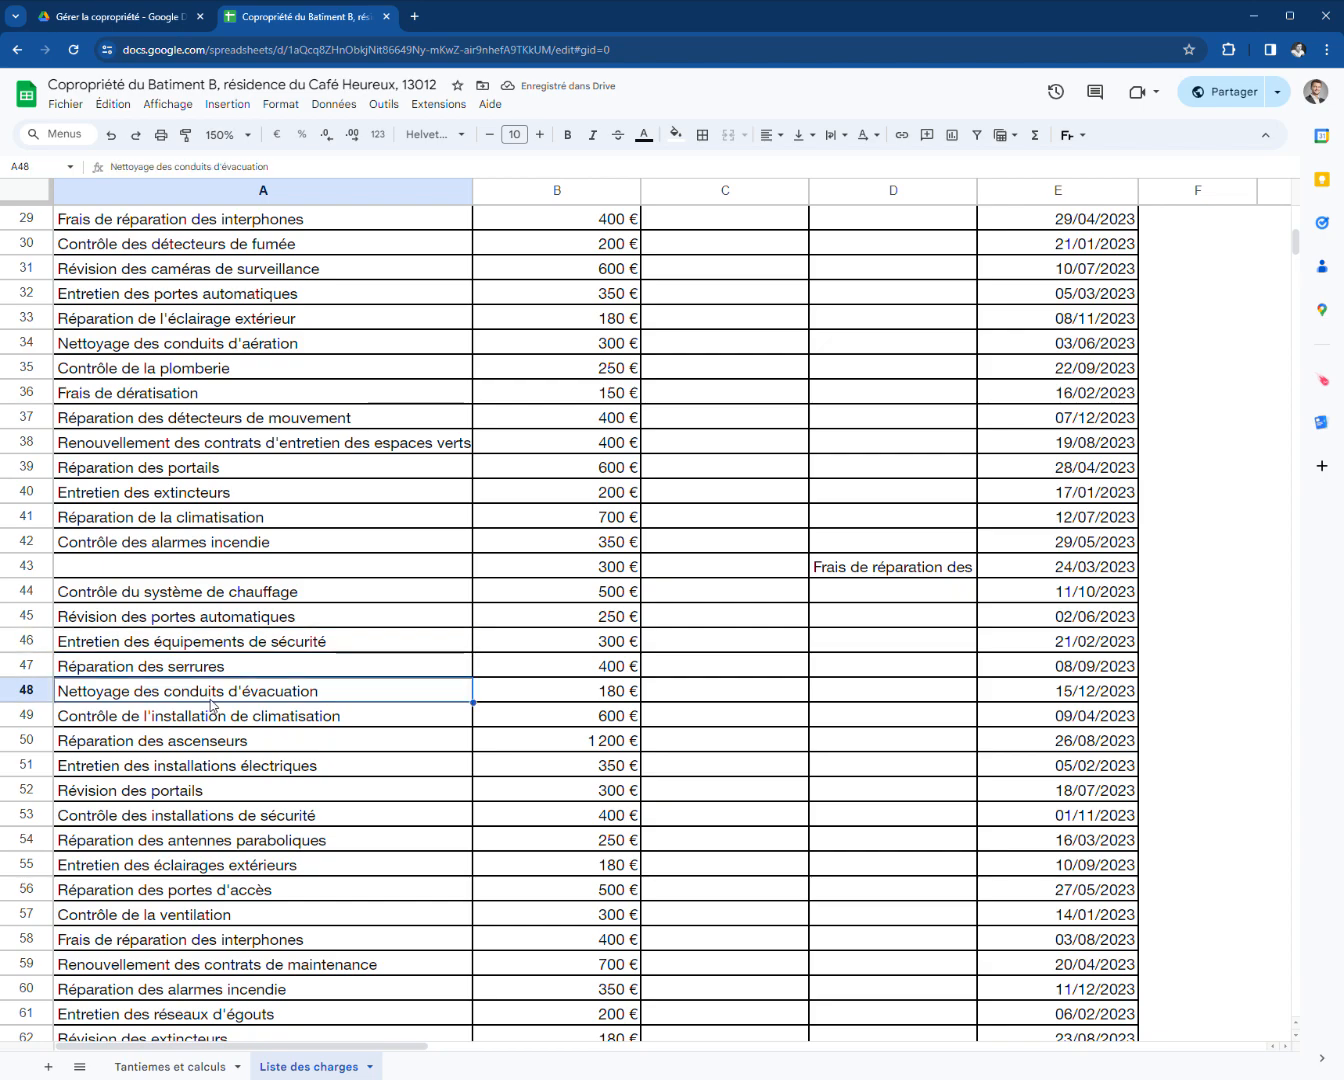
click(284, 717)
click(244, 746)
key(ctrl+x)
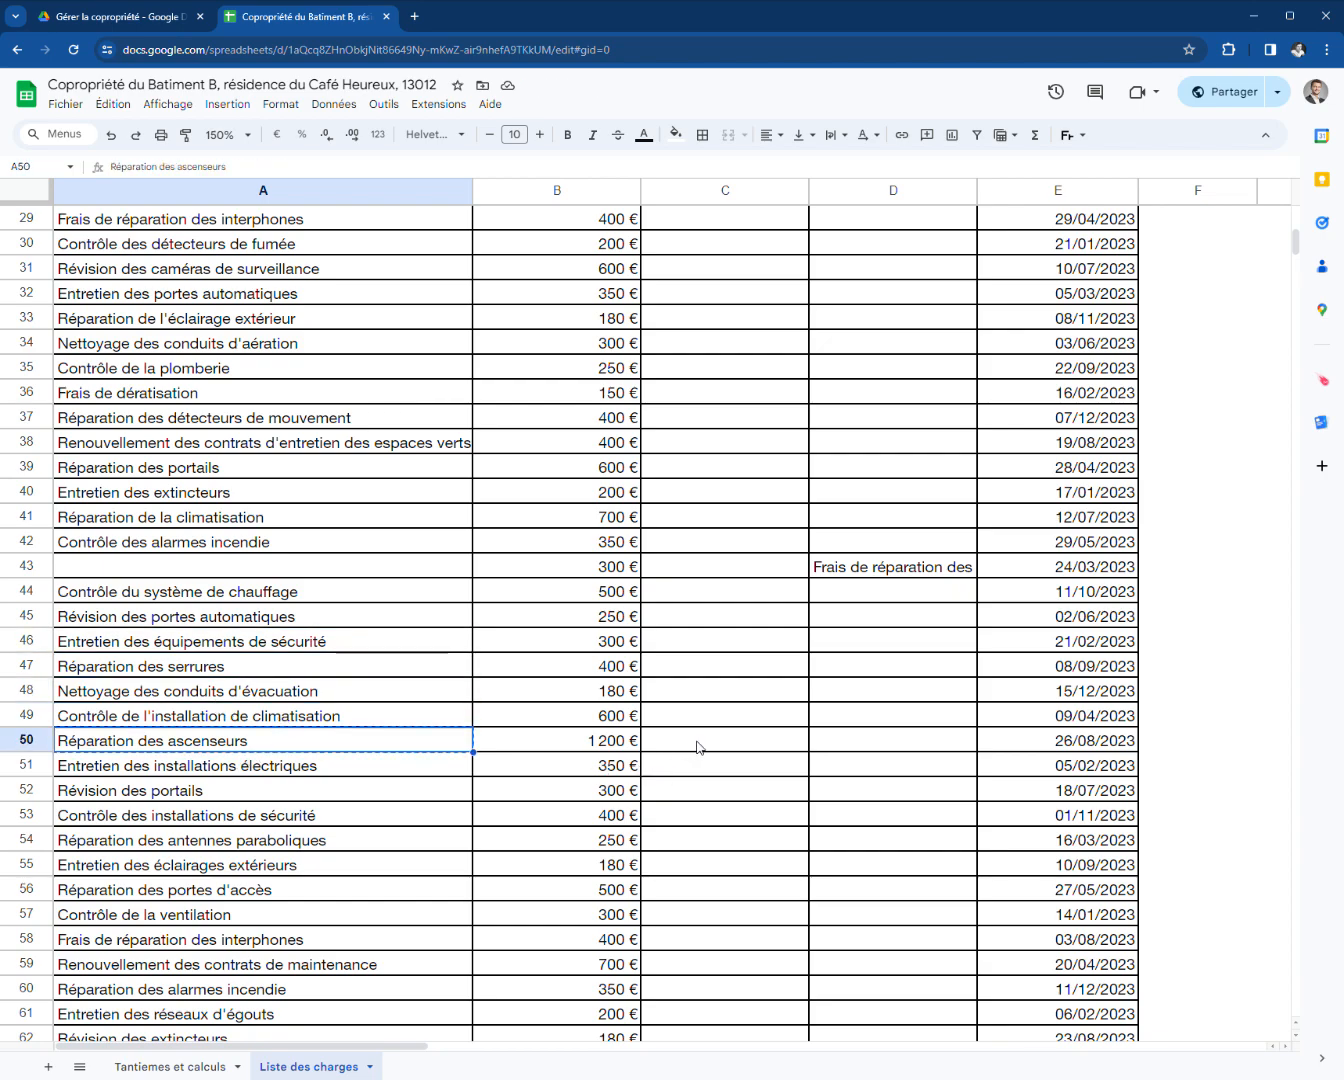
click(693, 746)
key(ctrl+v)
key(ctrl+z)
- Move the amount for Réparation des ascenseurs from B50 to C50 in the elevator column
click(627, 746)
key(ctrl+x)
click(699, 742)
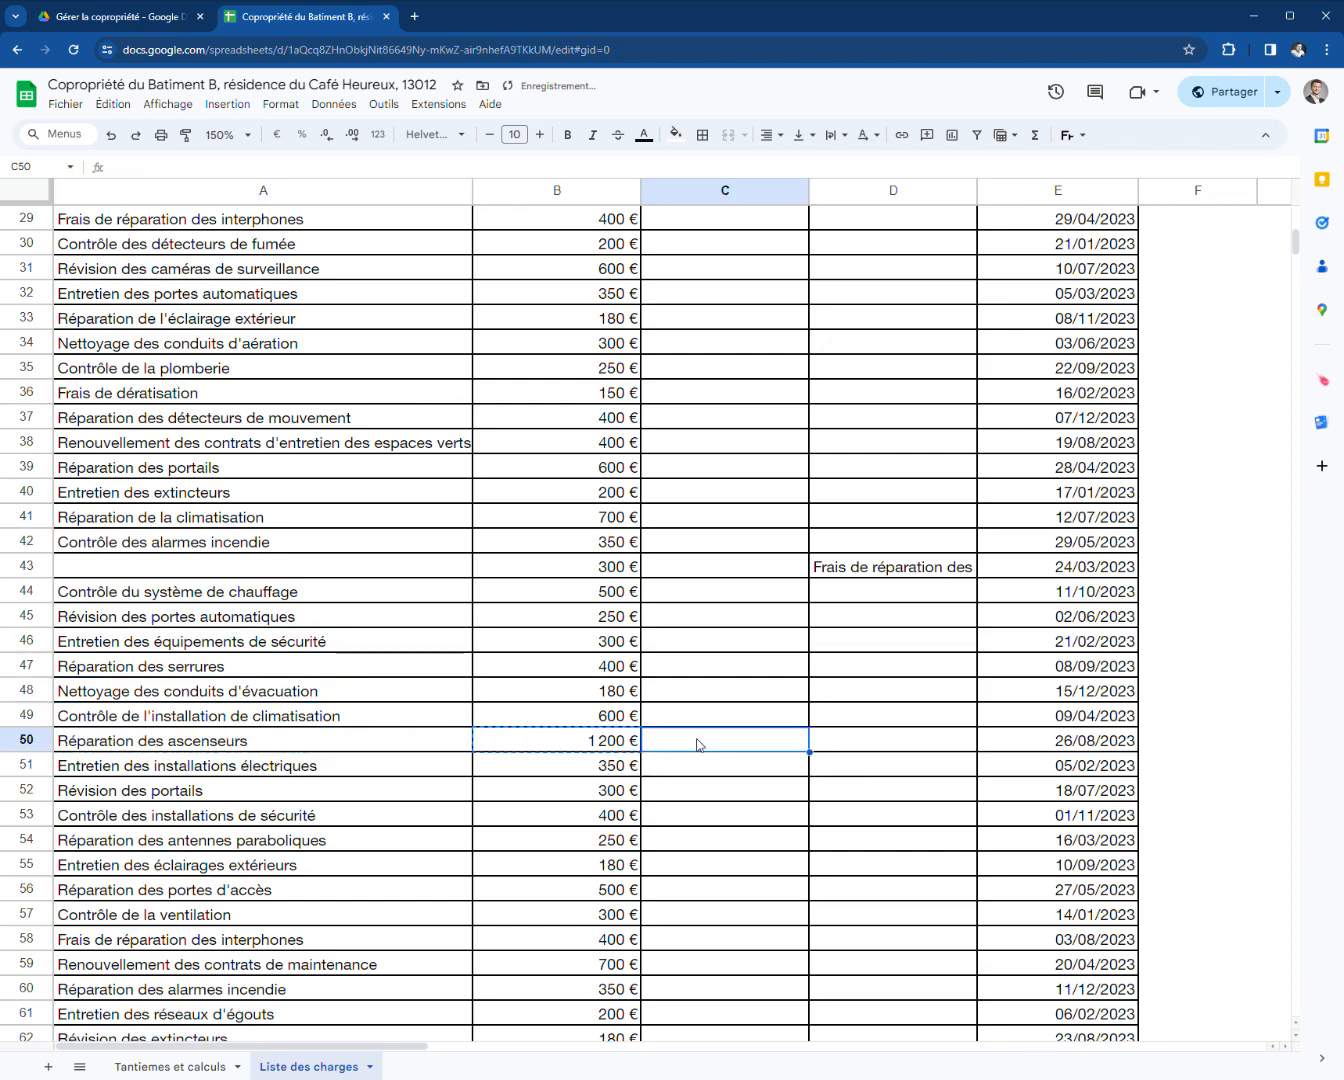
key(ctrl+v)
- Move the misplaced label Frais de réparation des portes de garage from D43 back to A43
click(846, 590)
click(829, 575)
drag(829, 574, 140, 569)
- Move the amount for Frais de réparation des portes de garage from B43 to D43
click(590, 570)
key(ctrl+x)
click(891, 571)
key(ctrl+v)
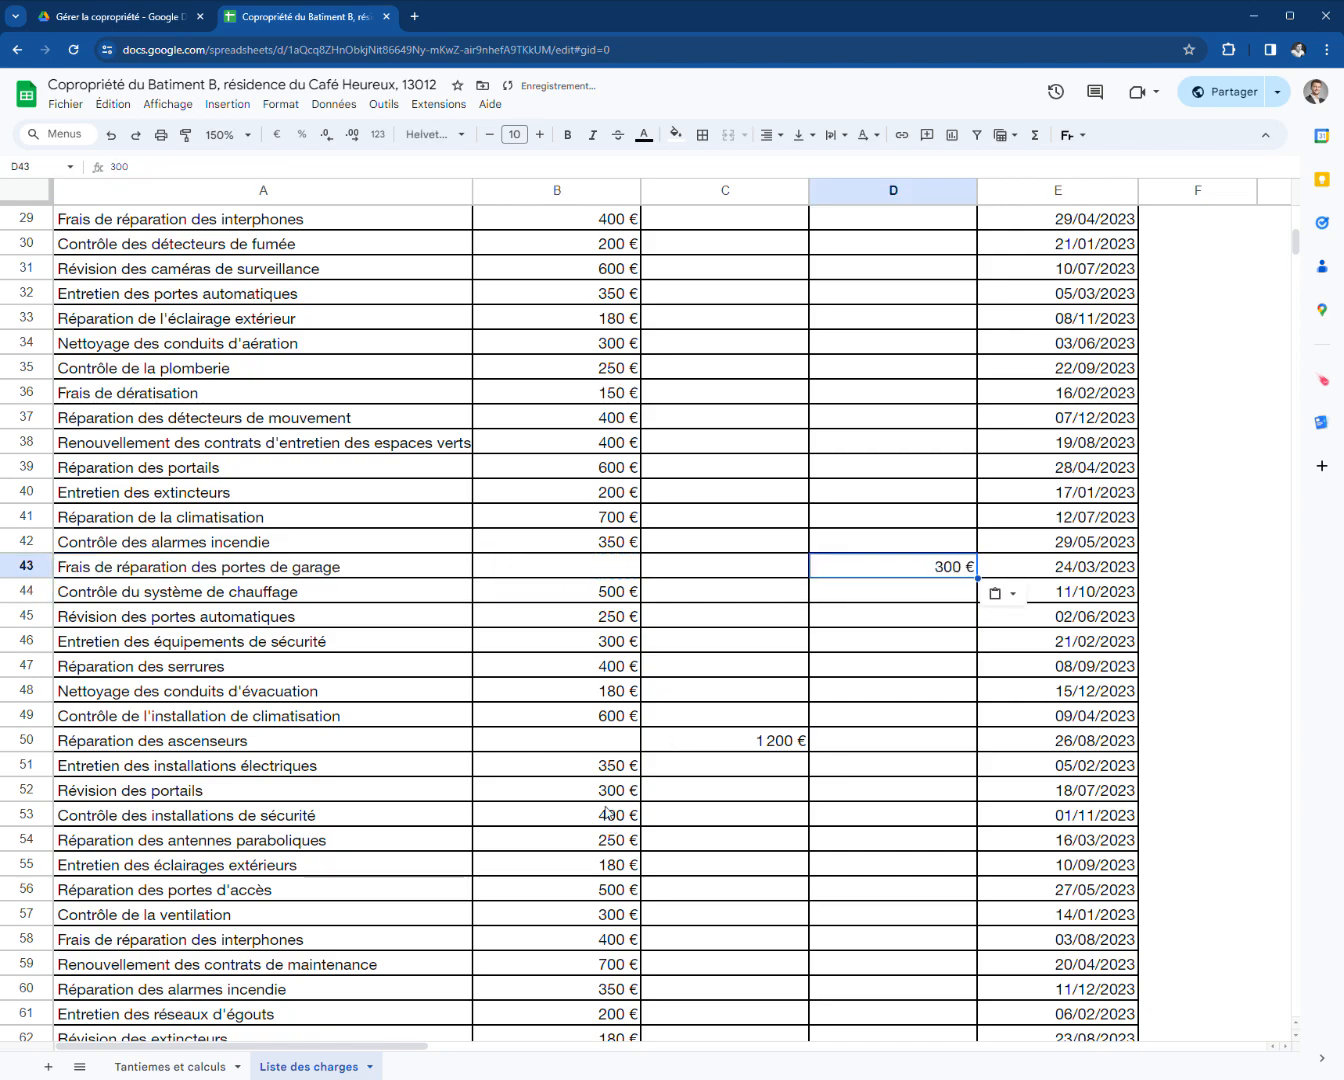
- Find the remaining elevator expense, Entretien des ascenseurs, and move its amount from B65 to C65
click(323, 771)
scroll(326, 769, down, 2)
scroll(289, 705, down, 1)
drag(256, 667, 350, 984)
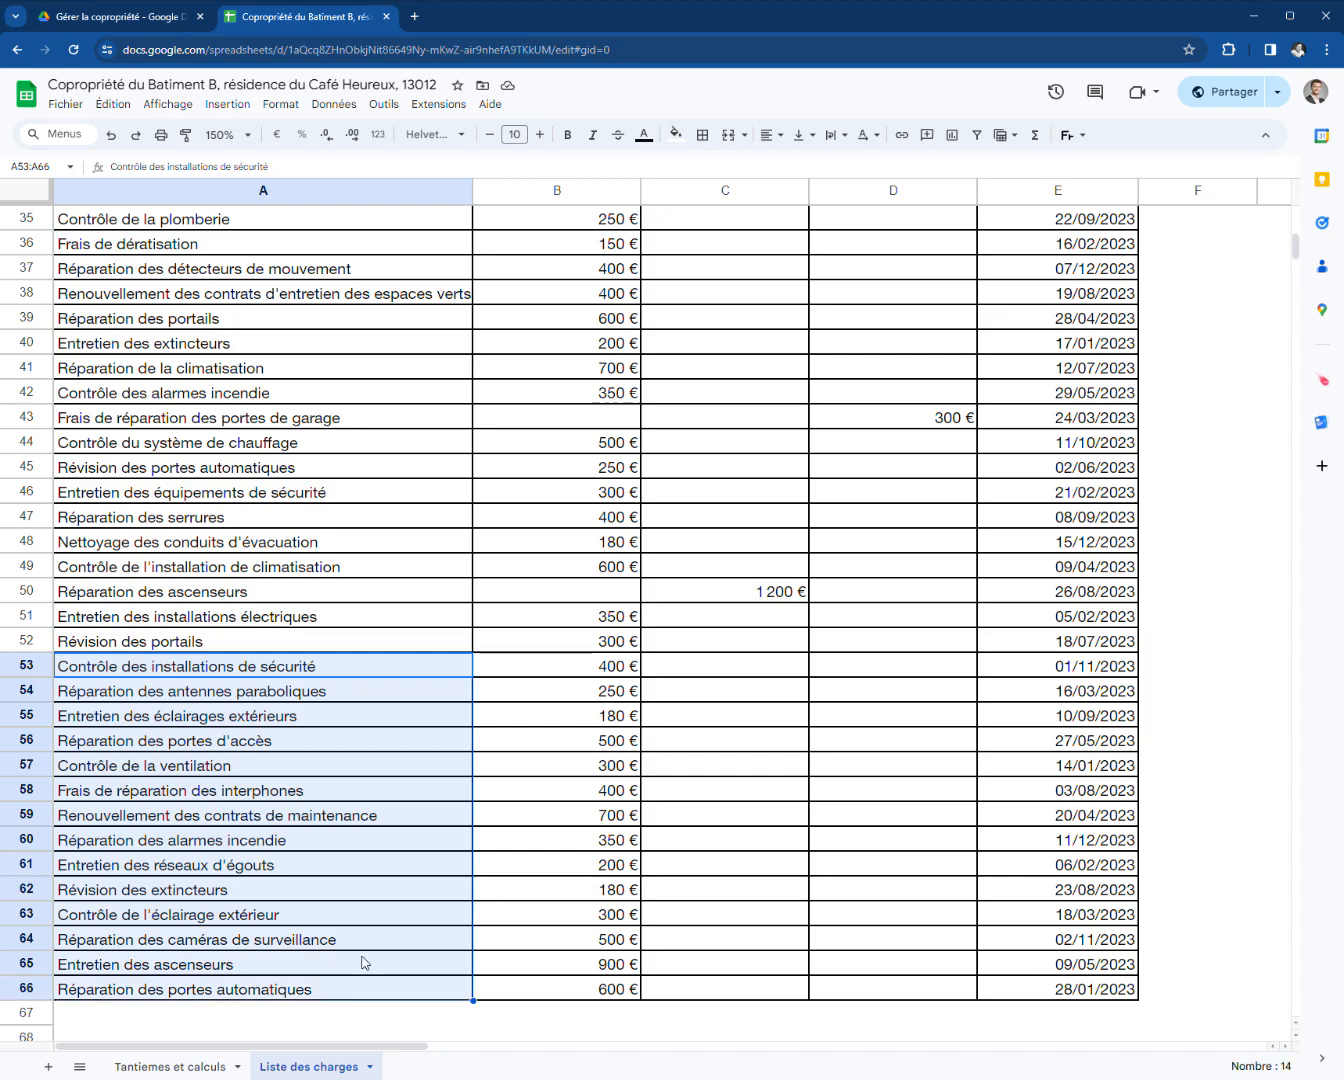
click(360, 963)
click(660, 970)
click(629, 968)
key(ctrl+x)
click(690, 966)
key(ctrl+v)
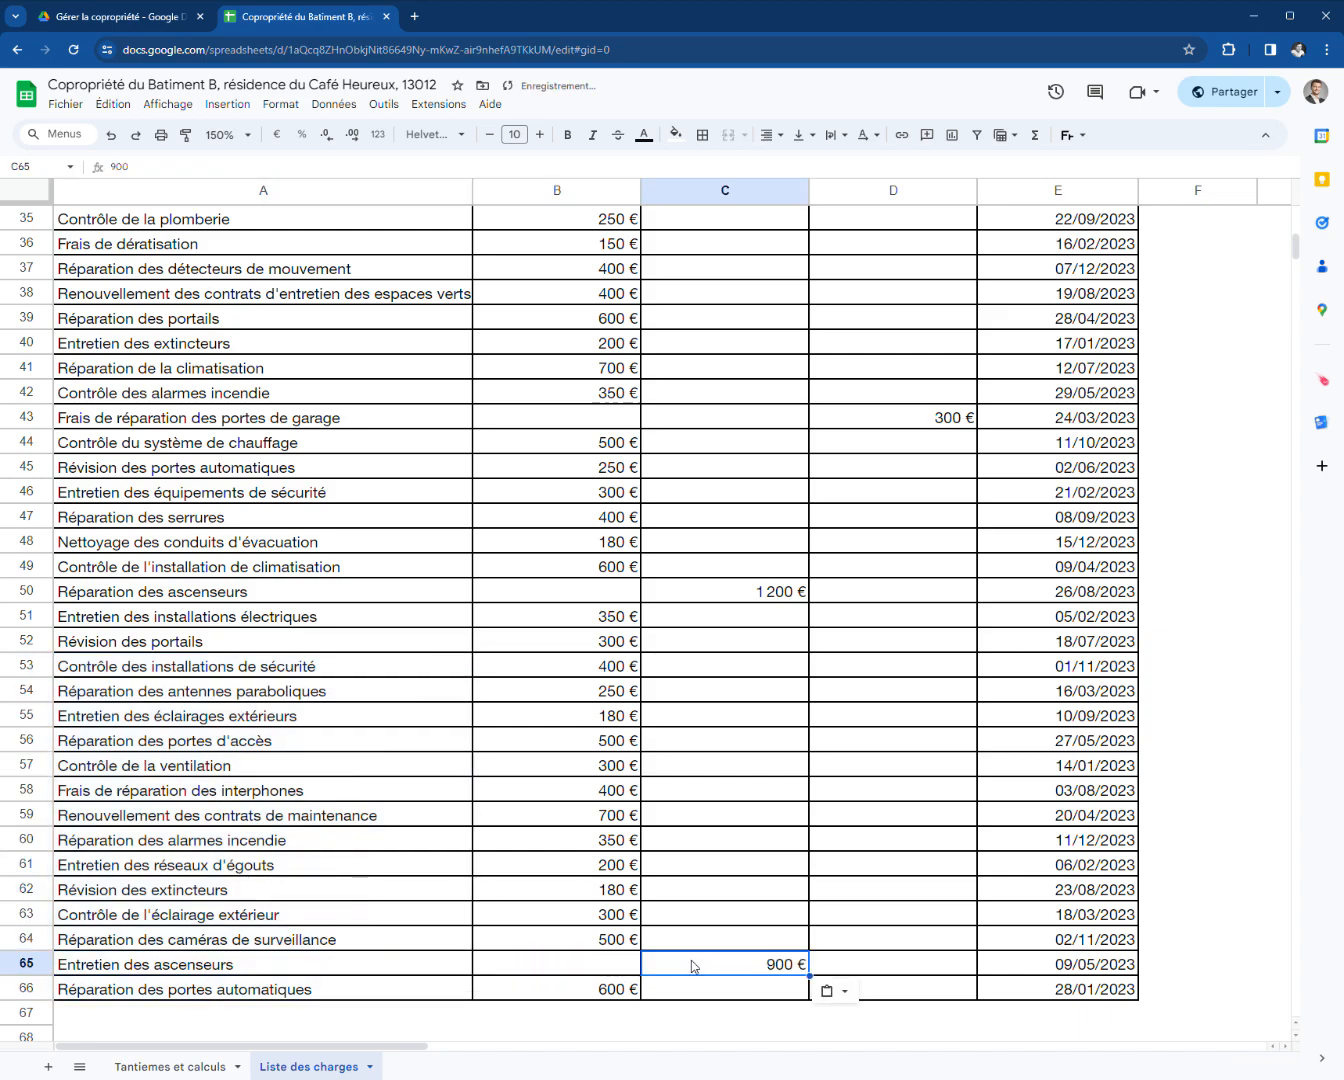
- Select the general expense amounts in column B and check their sum
scroll(690, 1000, down, 1)
click(607, 914)
scroll(689, 756, up, 12)
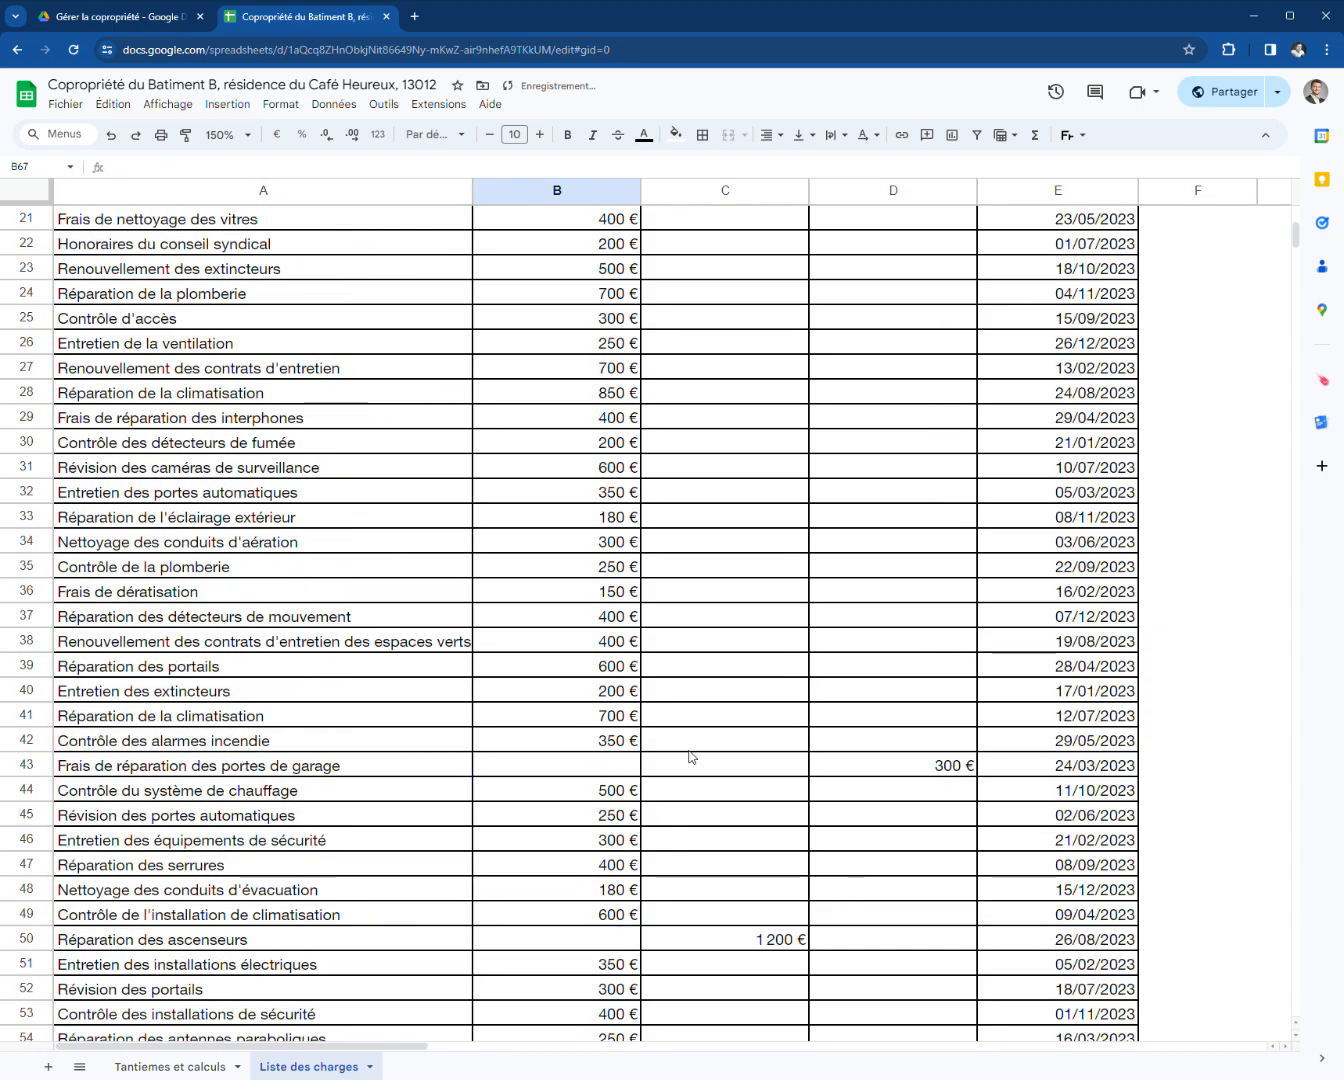
drag(615, 251, 609, 641)
click(1245, 1066)
click(1115, 940)
- Enter the label TOTAL in A67 and sum the range B2:B66 in B67
click(218, 668)
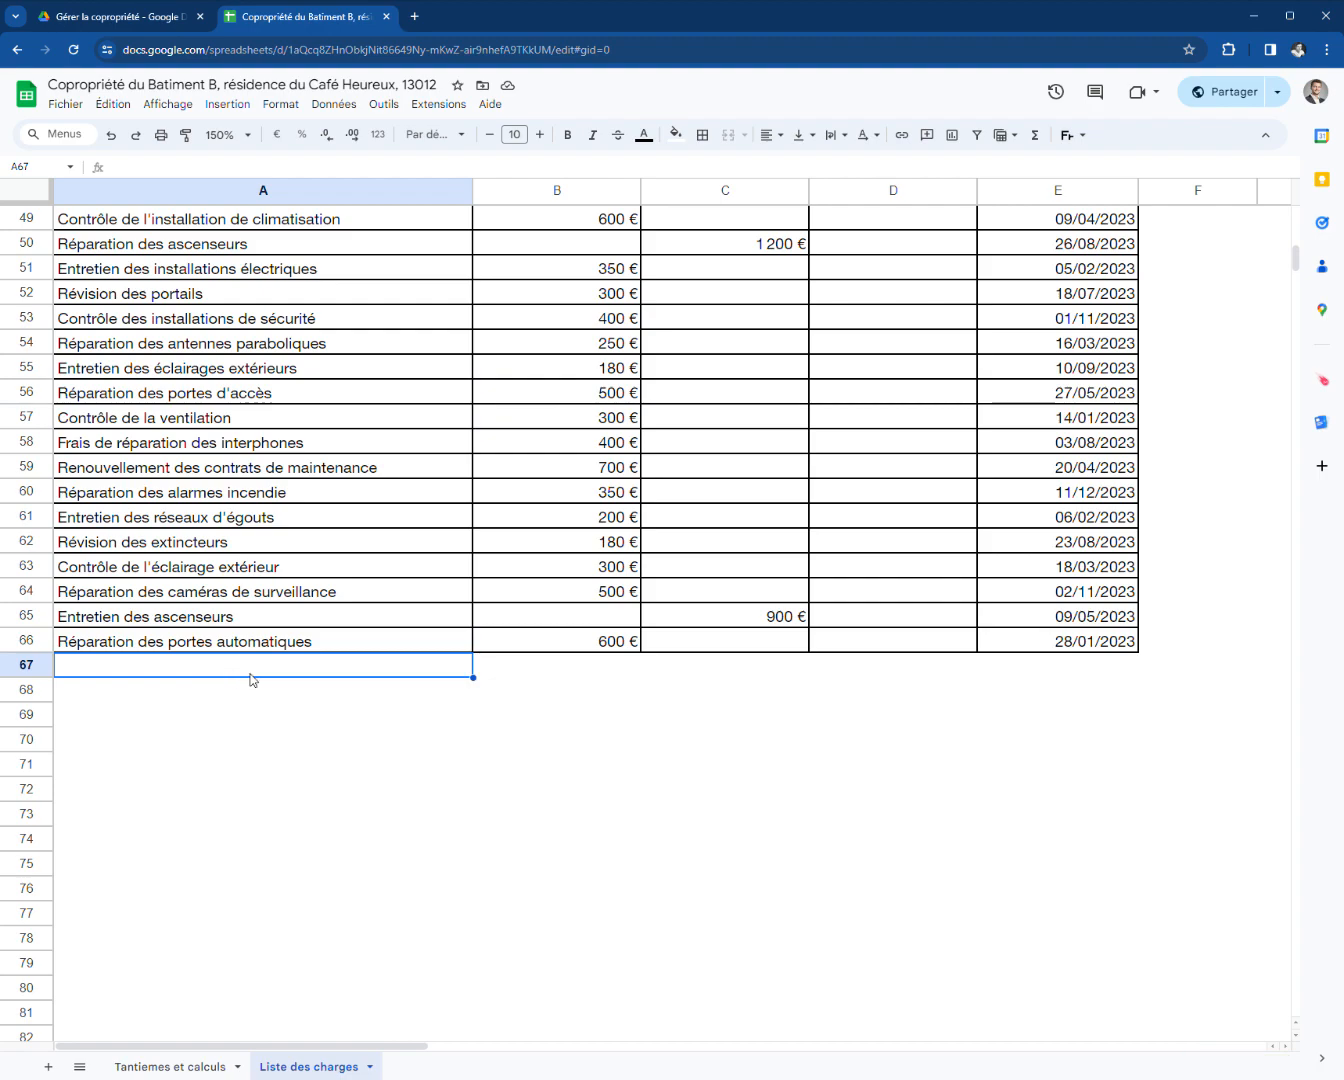
text(TOTAL)
key(Return)
key(Up)
key(Right)
text(=sommd)
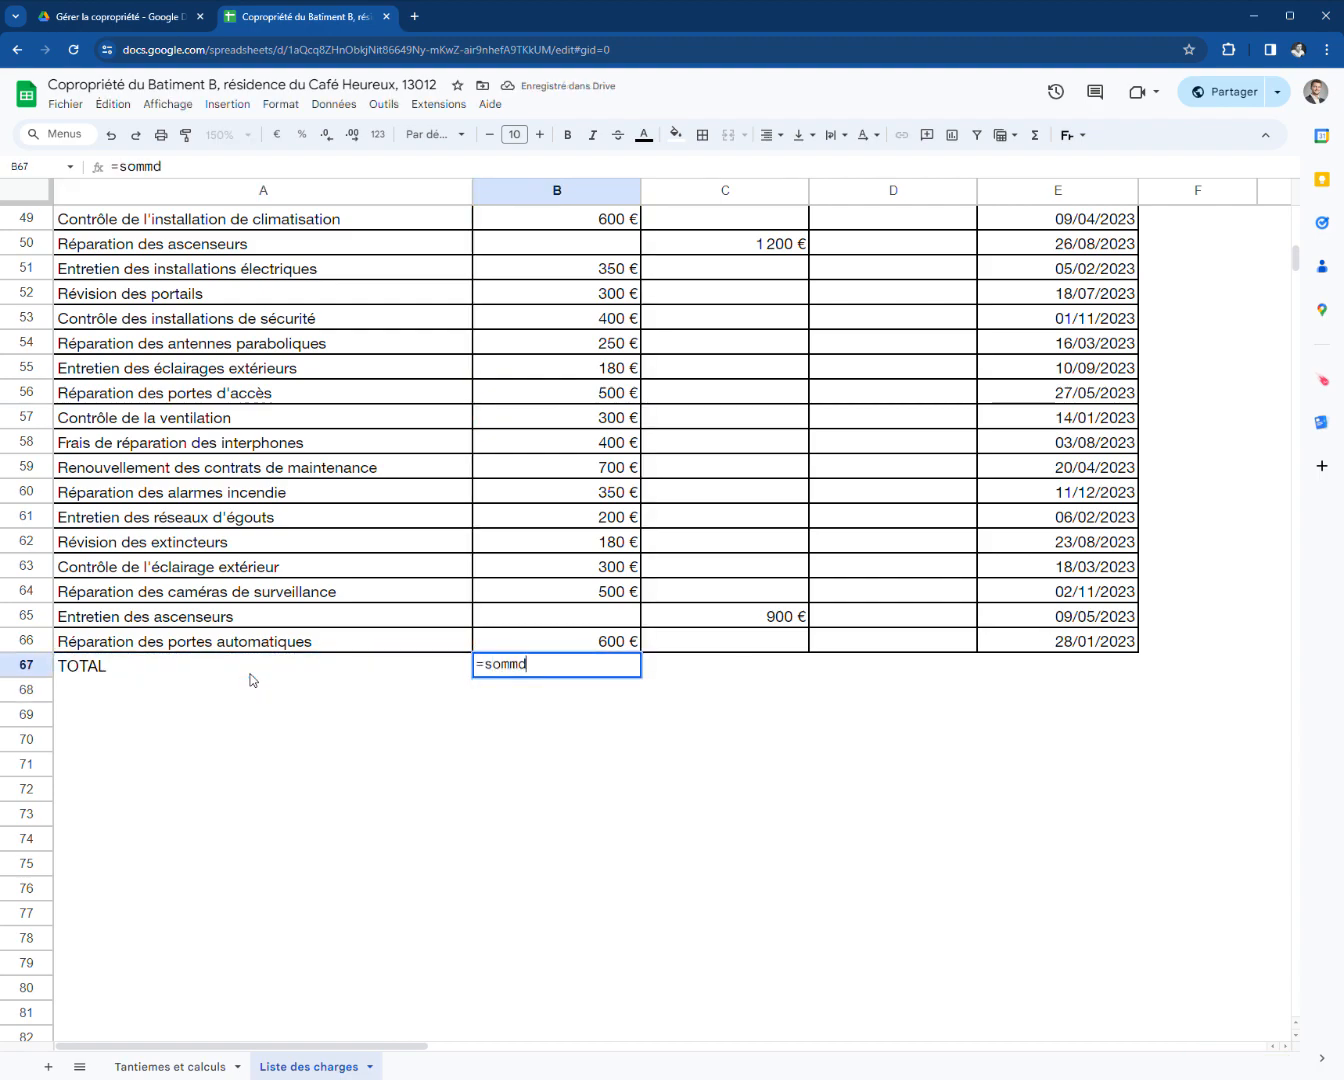
key(BackSpace)
click(604, 697)
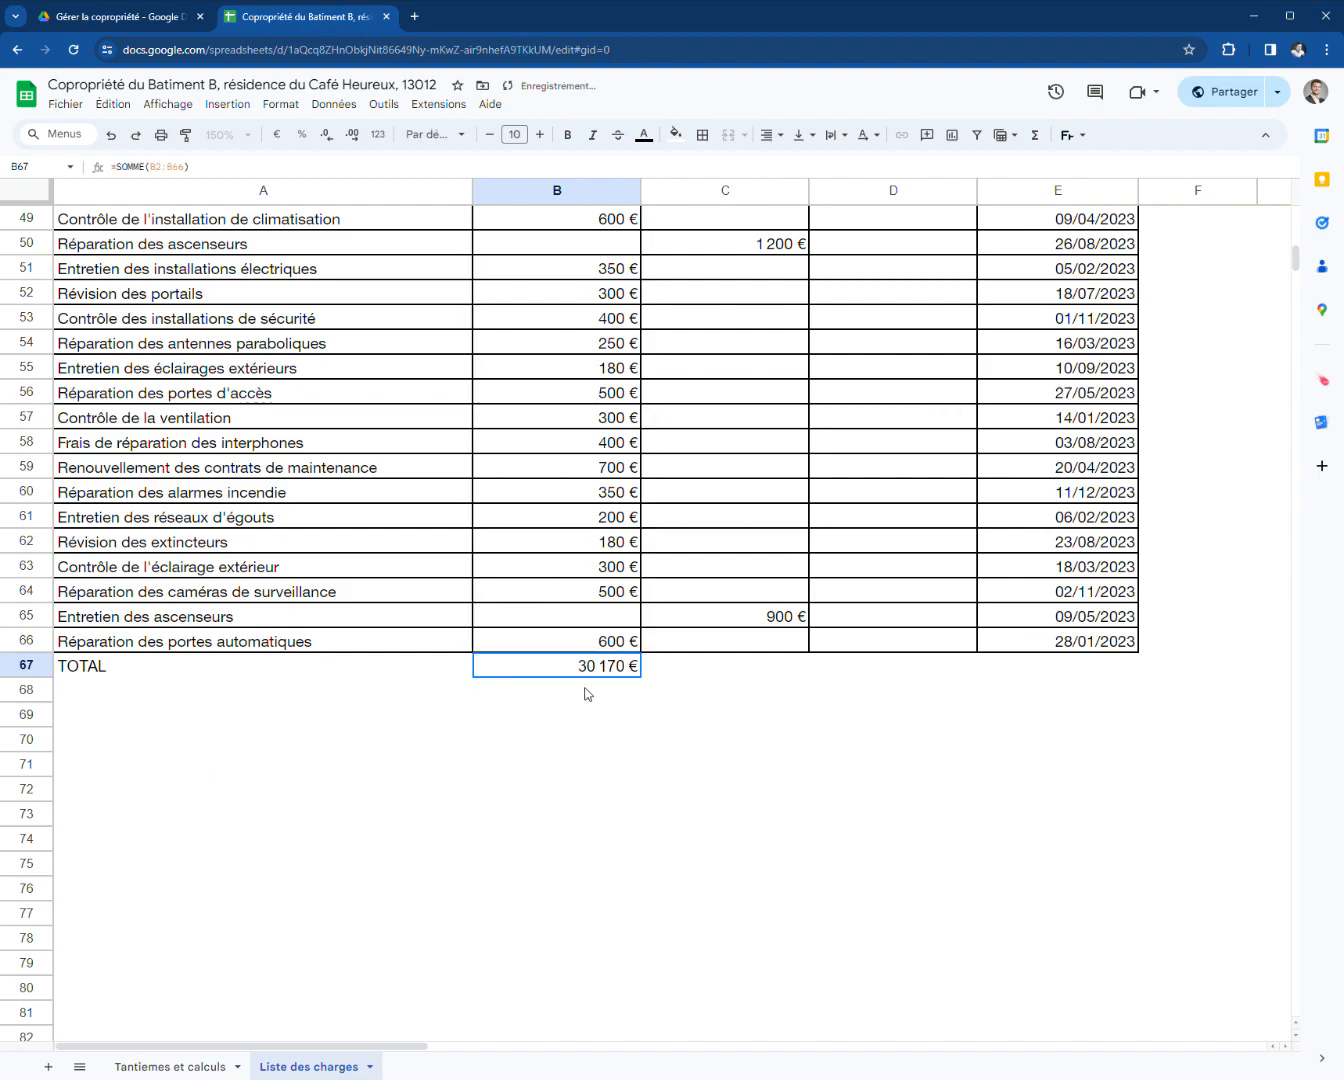
- Copy the sum formula from B67 across to D67 and give the TOTAL row A67:D67 the custom tan fill
mouse_move(640, 679)
mouse_down()
mouse_move(651, 689)
mouse_move(870, 676)
mouse_move(124, 690)
mouse_move(135, 672)
mouse_up()
click(677, 135)
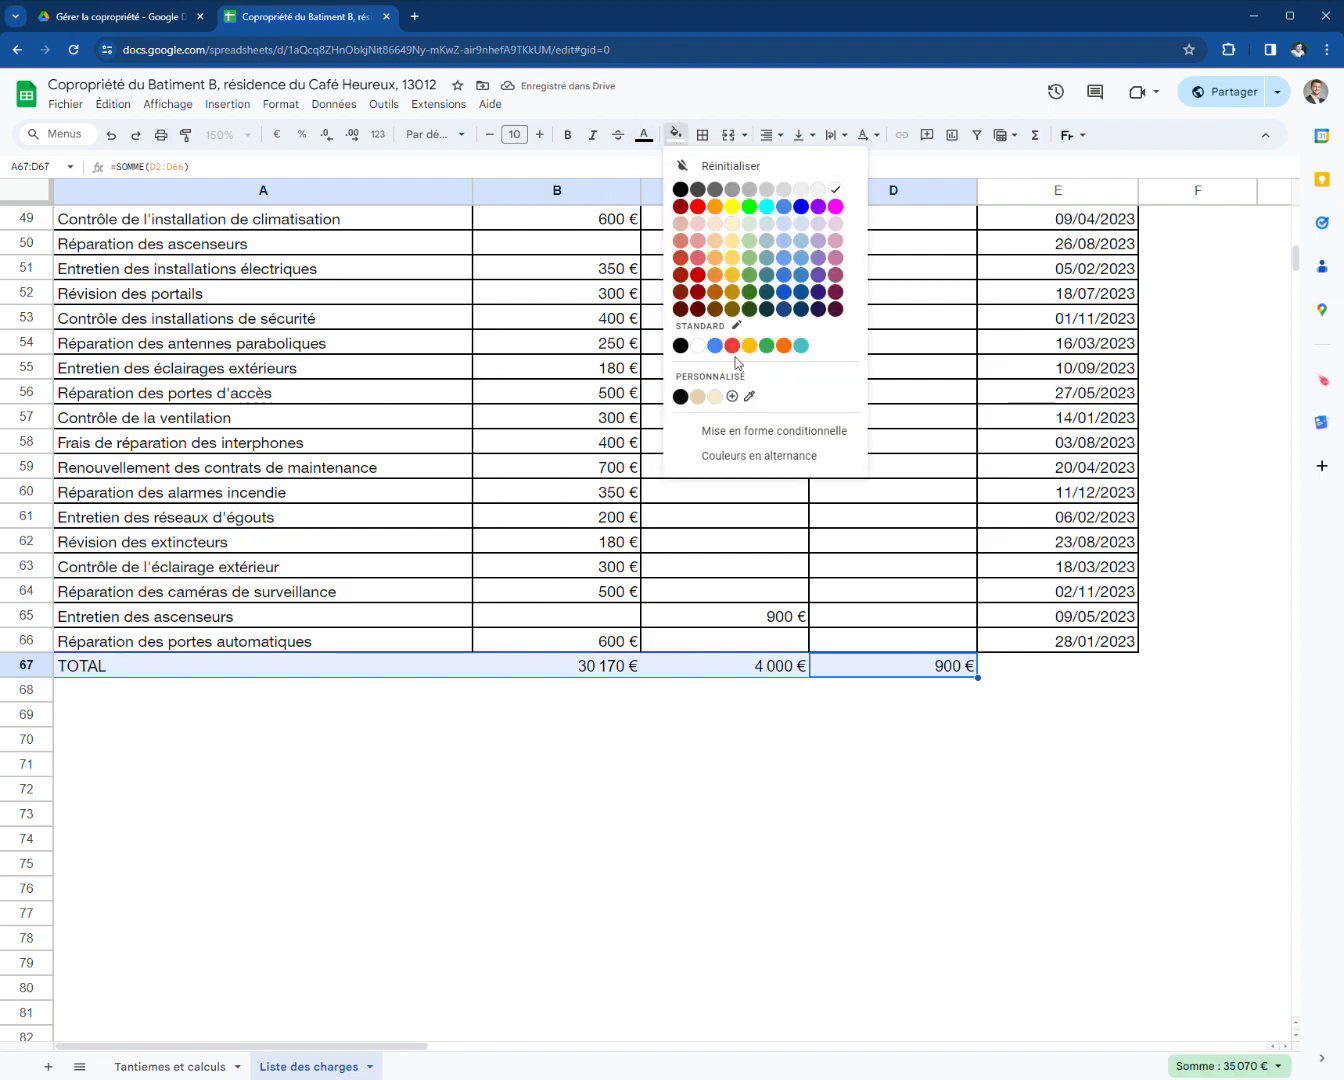
click(697, 396)
click(578, 690)
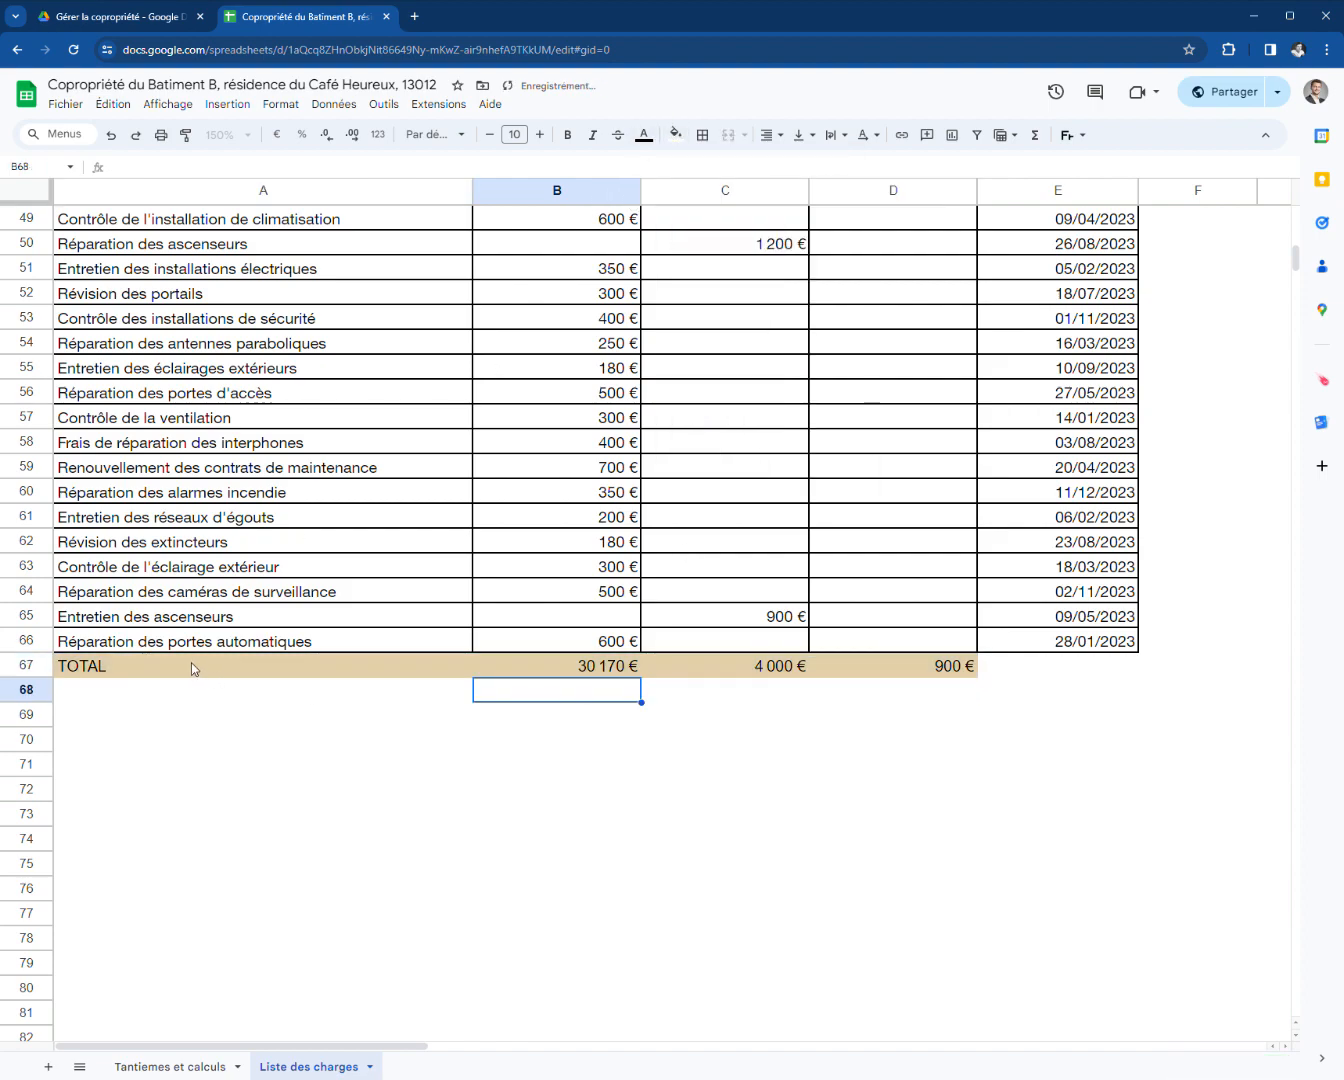
- Apply all borders to the TOTAL row cells A67:D67
drag(195, 669, 954, 665)
click(703, 135)
click(710, 168)
- Enter the general charges total, 30170, under Total des charges à répartir on the Tantiemes et calculs sheet
click(597, 667)
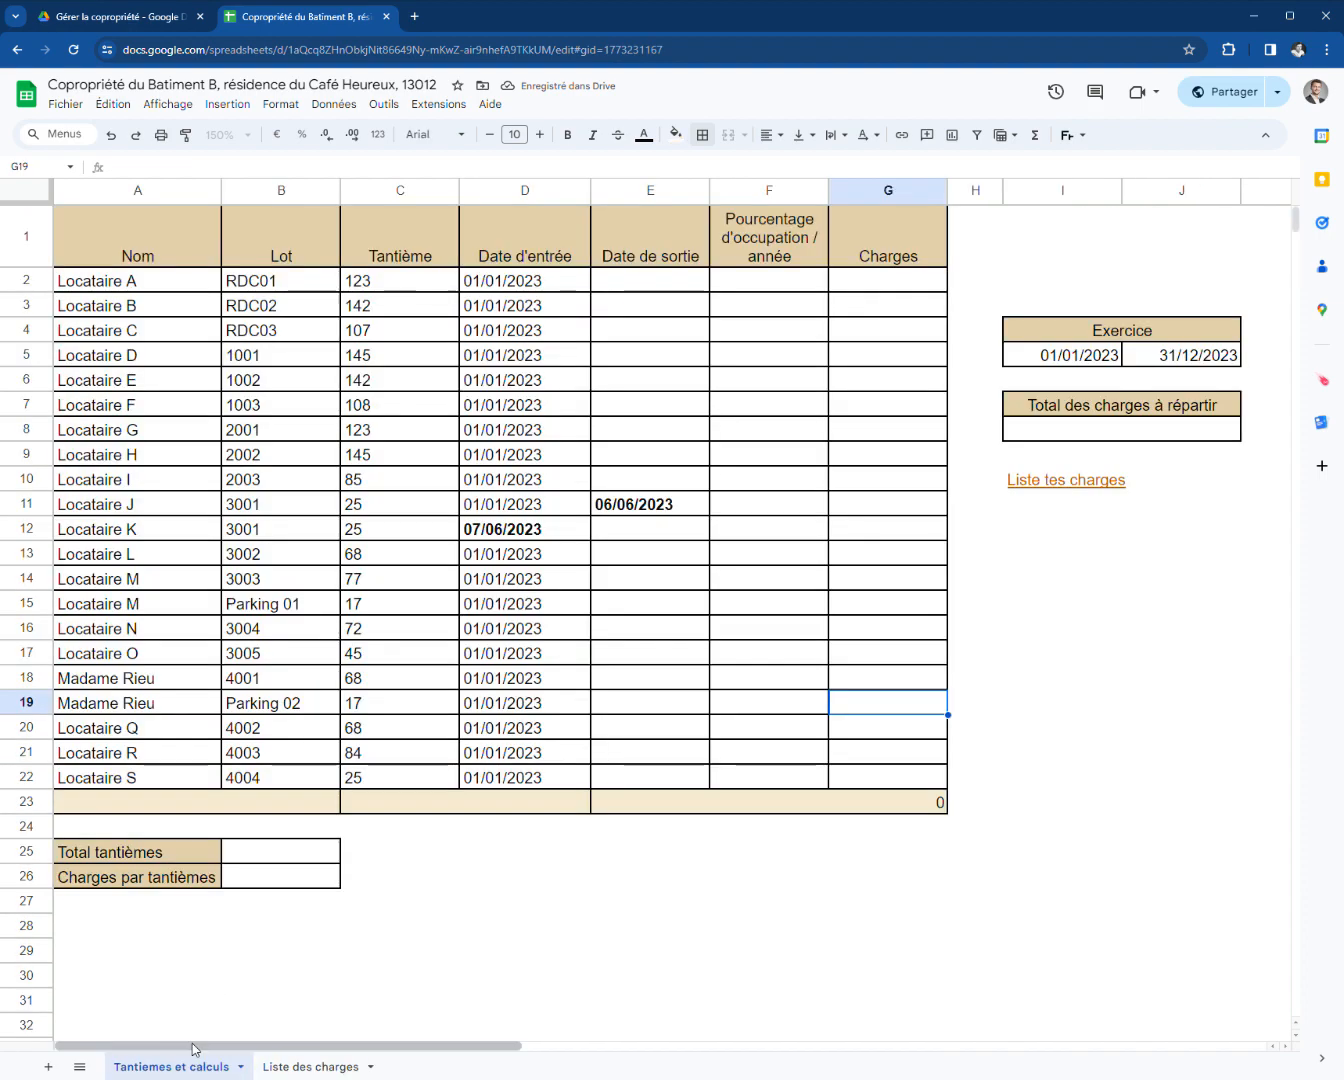
click(1144, 427)
text(3170)
key(Return)
click(1159, 438)
text(30170)
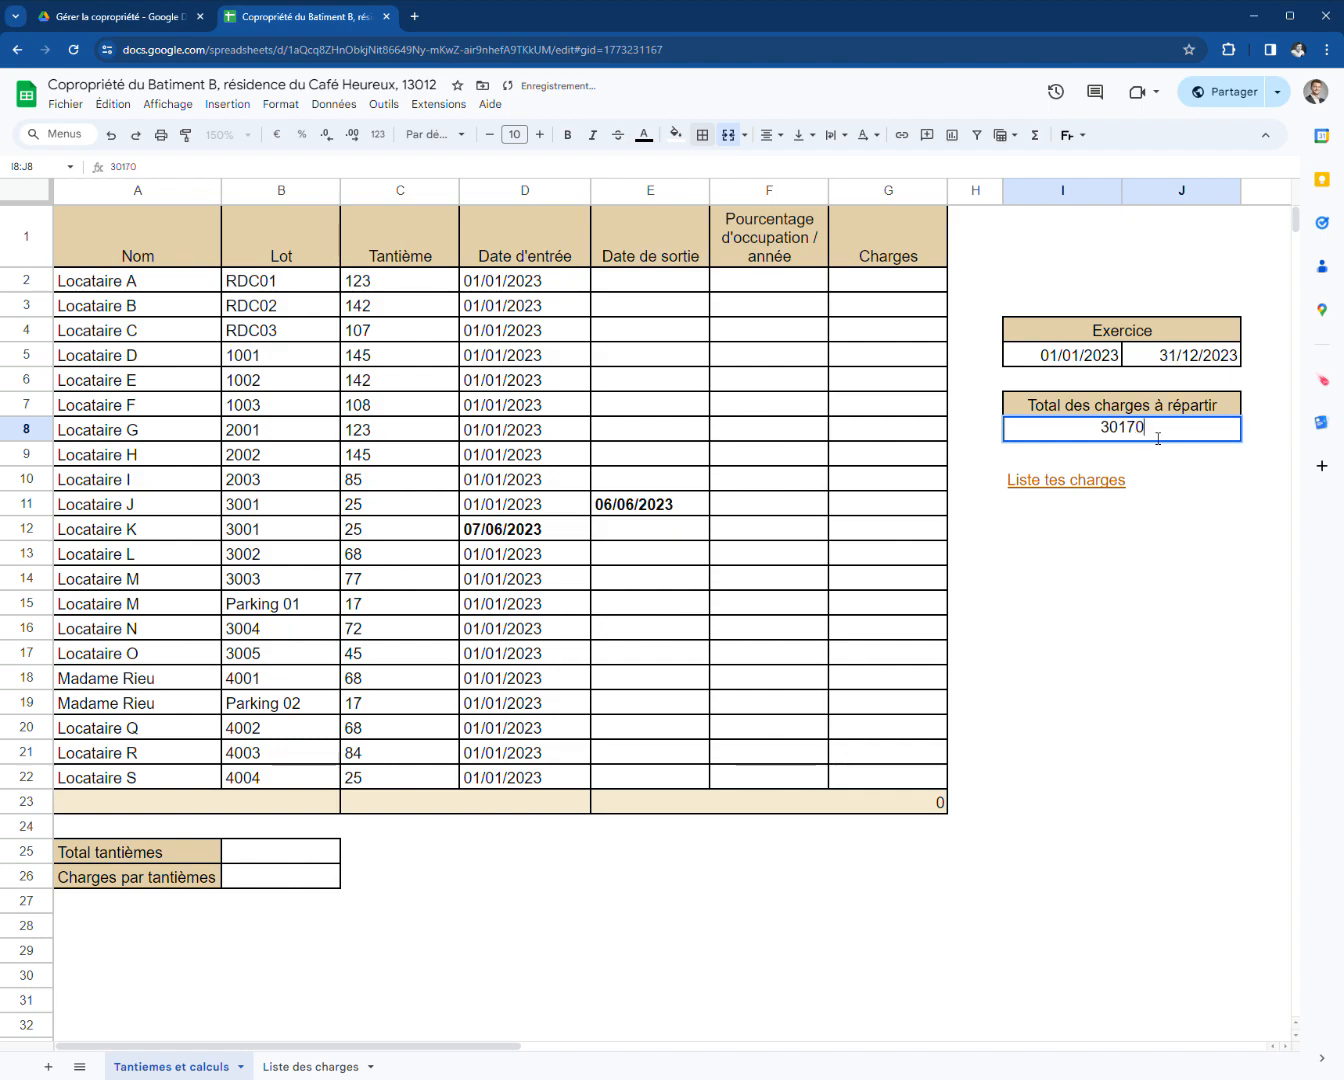
key(Return)
- Look up the elevator total in C67 of Liste des charges and duplicate the Total des charges à répartir block at I14
click(308, 1067)
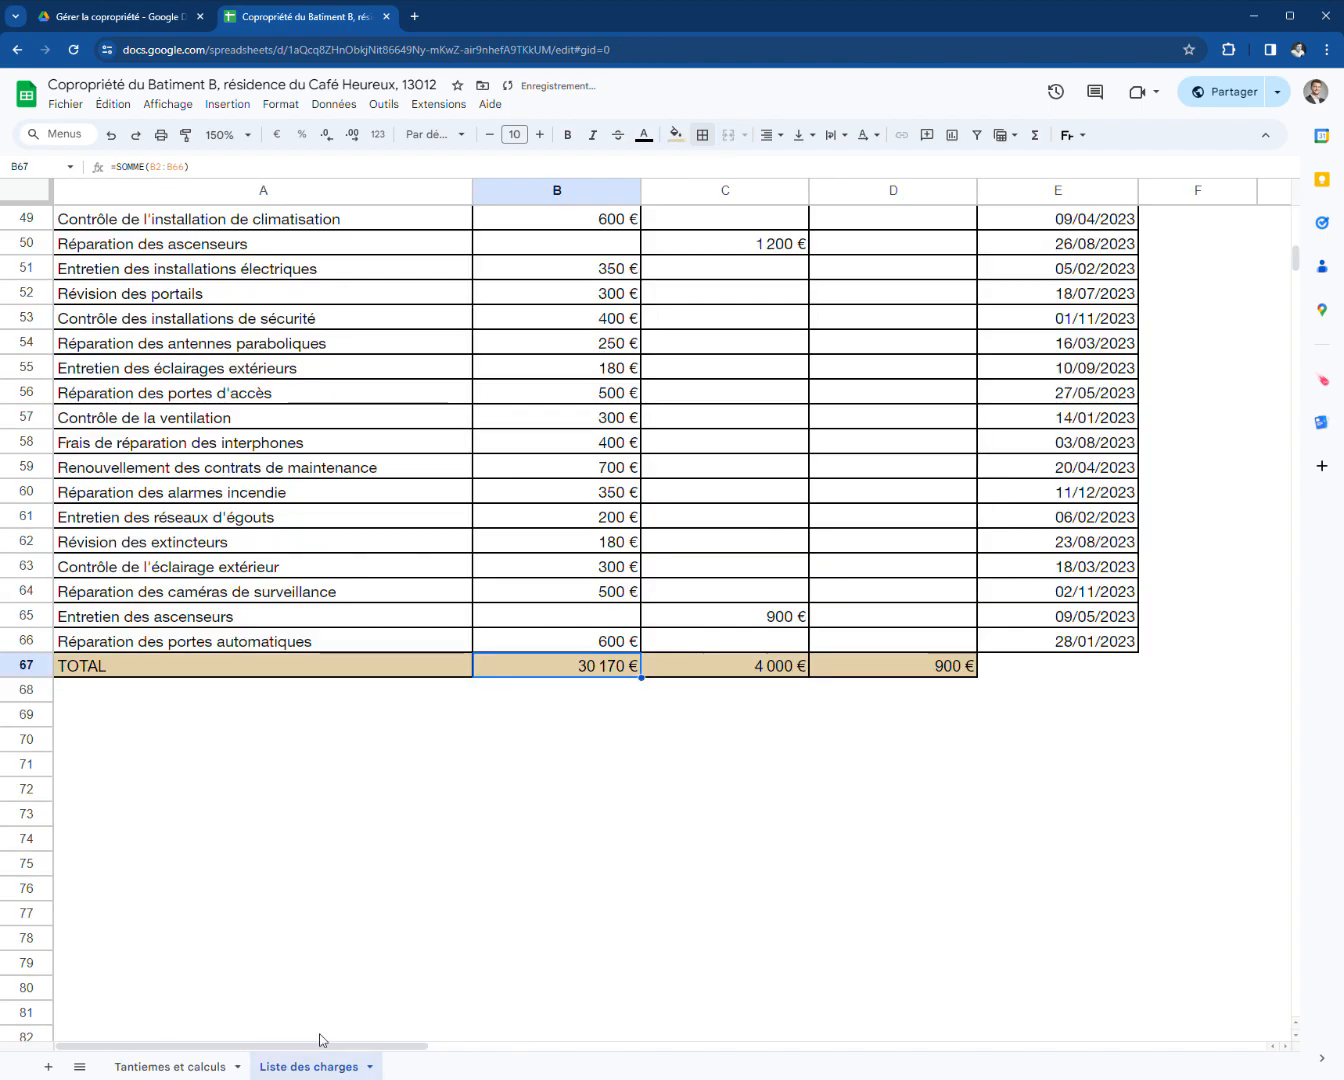
click(764, 674)
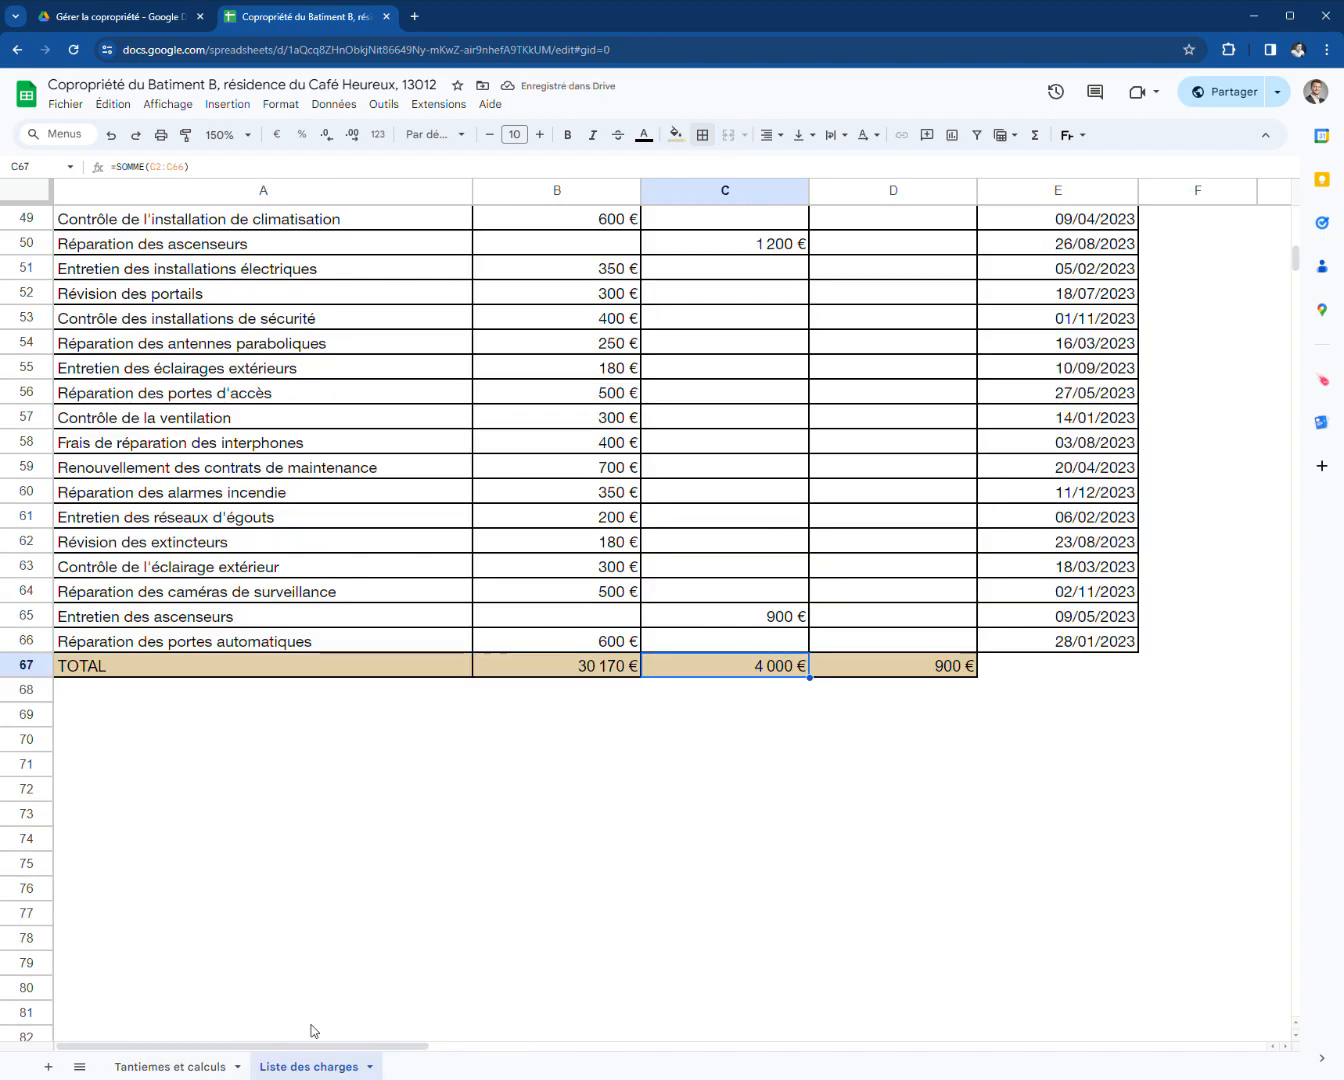
click(140, 1068)
drag(1117, 442, 1110, 405)
key(ctrl+c)
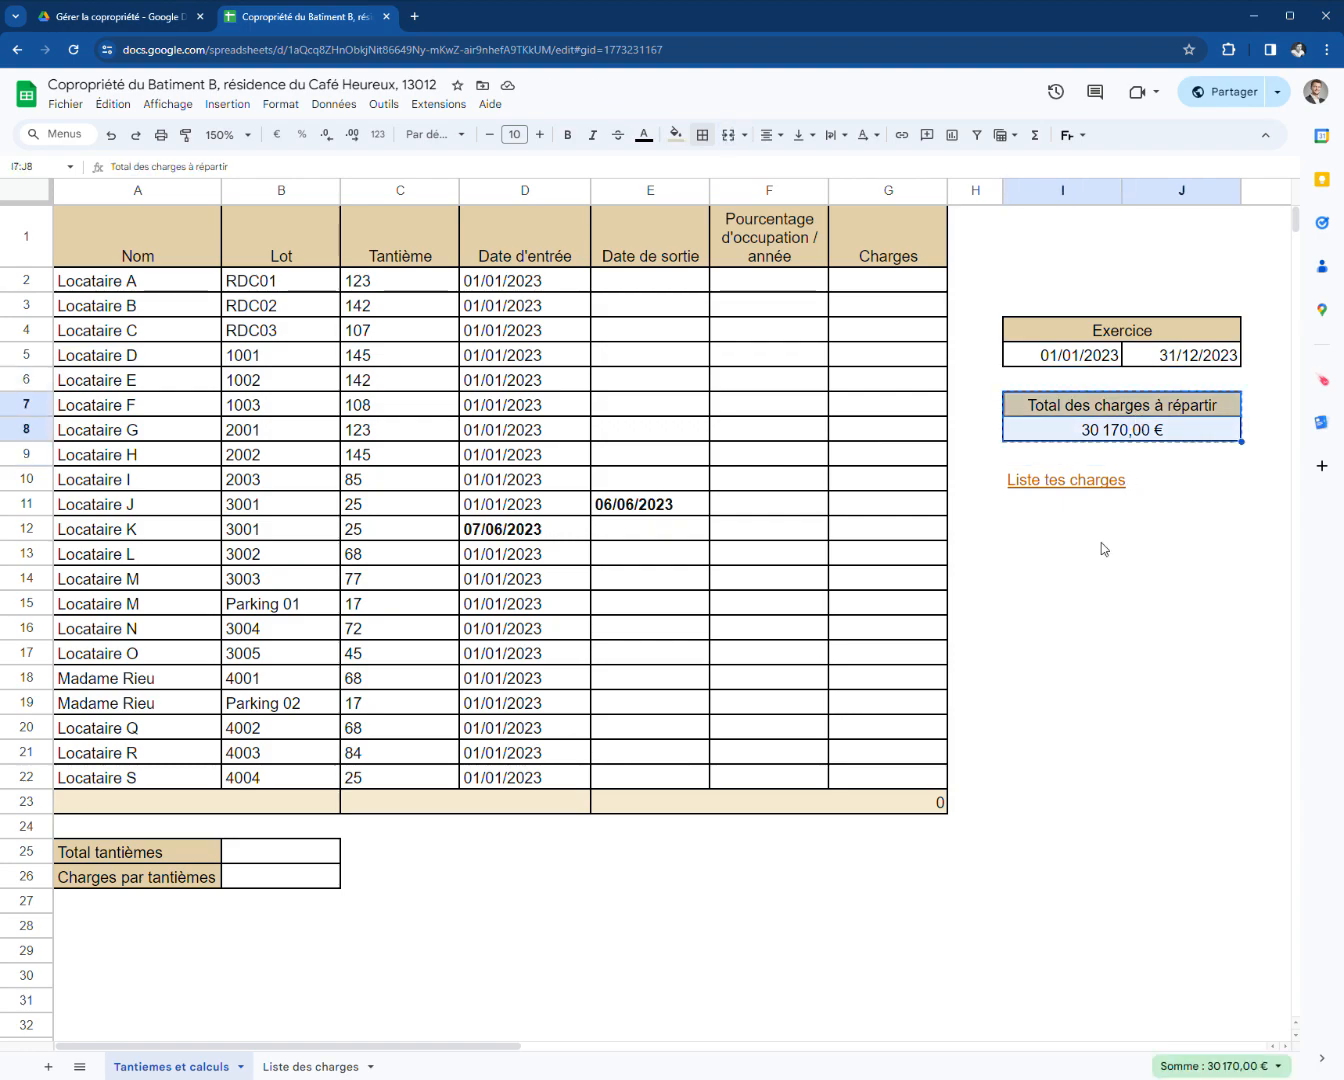
click(1080, 585)
key(ctrl+v)
- Change the copied block's header to "Total des charges ascenceur" and set its amount to 4000
double_click(1081, 585)
key(BackSpace)
key(BackSpace)
key(BackSpace)
key(BackSpace)
key(BackSpace)
key(BackSpace)
key(BackSpace)
key(BackSpace)
key(BackSpace)
key(BackSpace)
text(ascenceur)
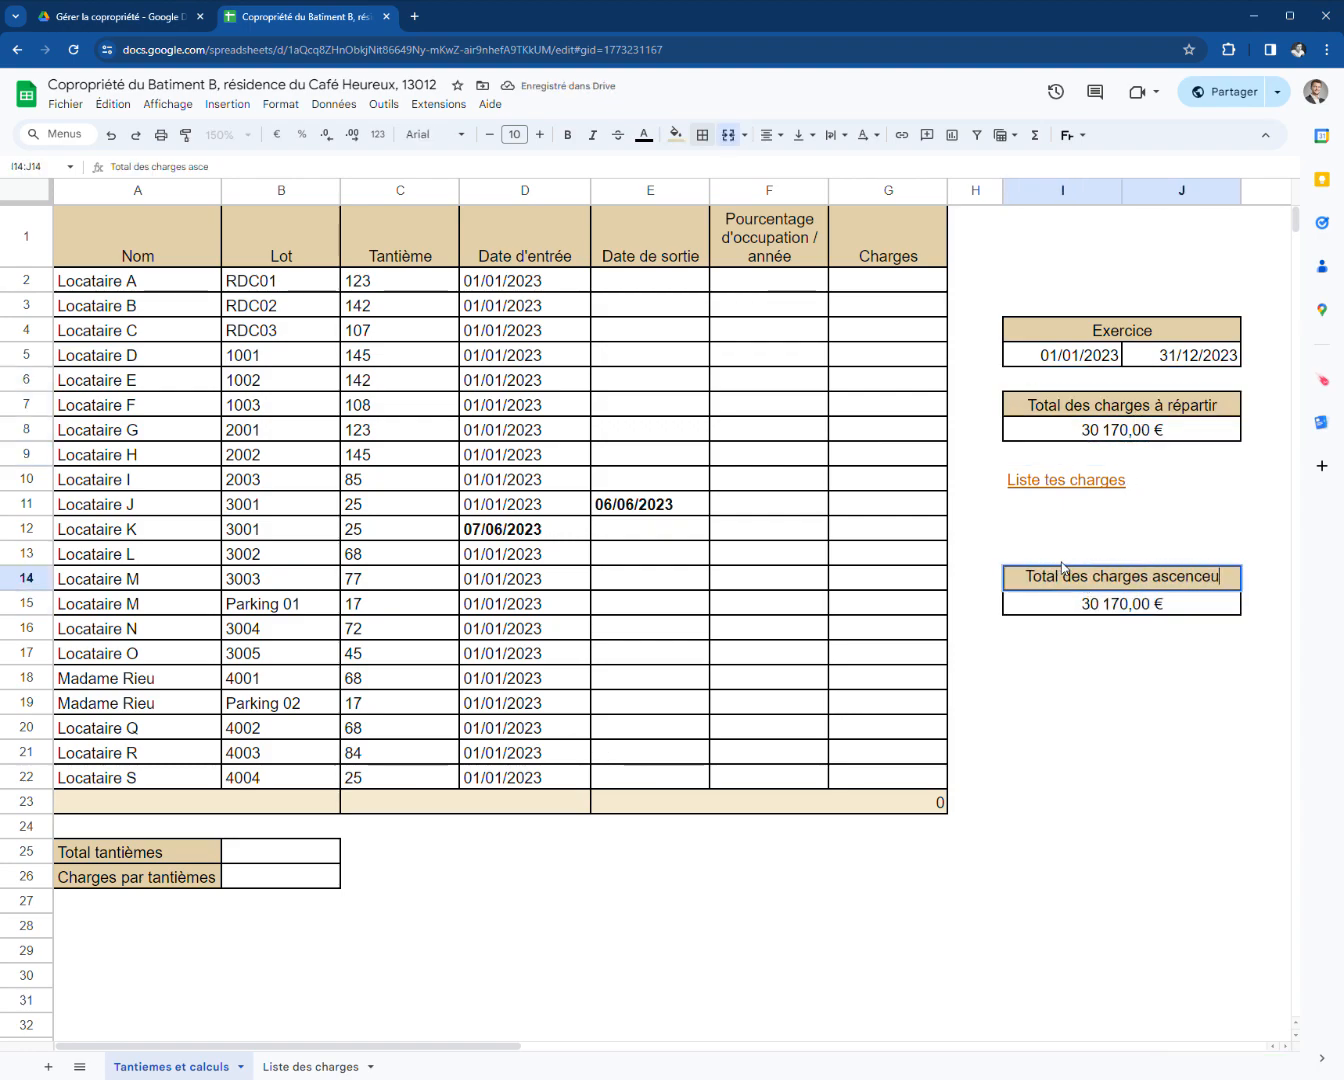
key(Return)
text(4000)
key(Return)
- Duplicate the elevator total block at I17 and change its header to "Total des charges portail"
drag(1103, 582, 1101, 612)
key(ctrl+c)
click(1101, 652)
key(ctrl+v)
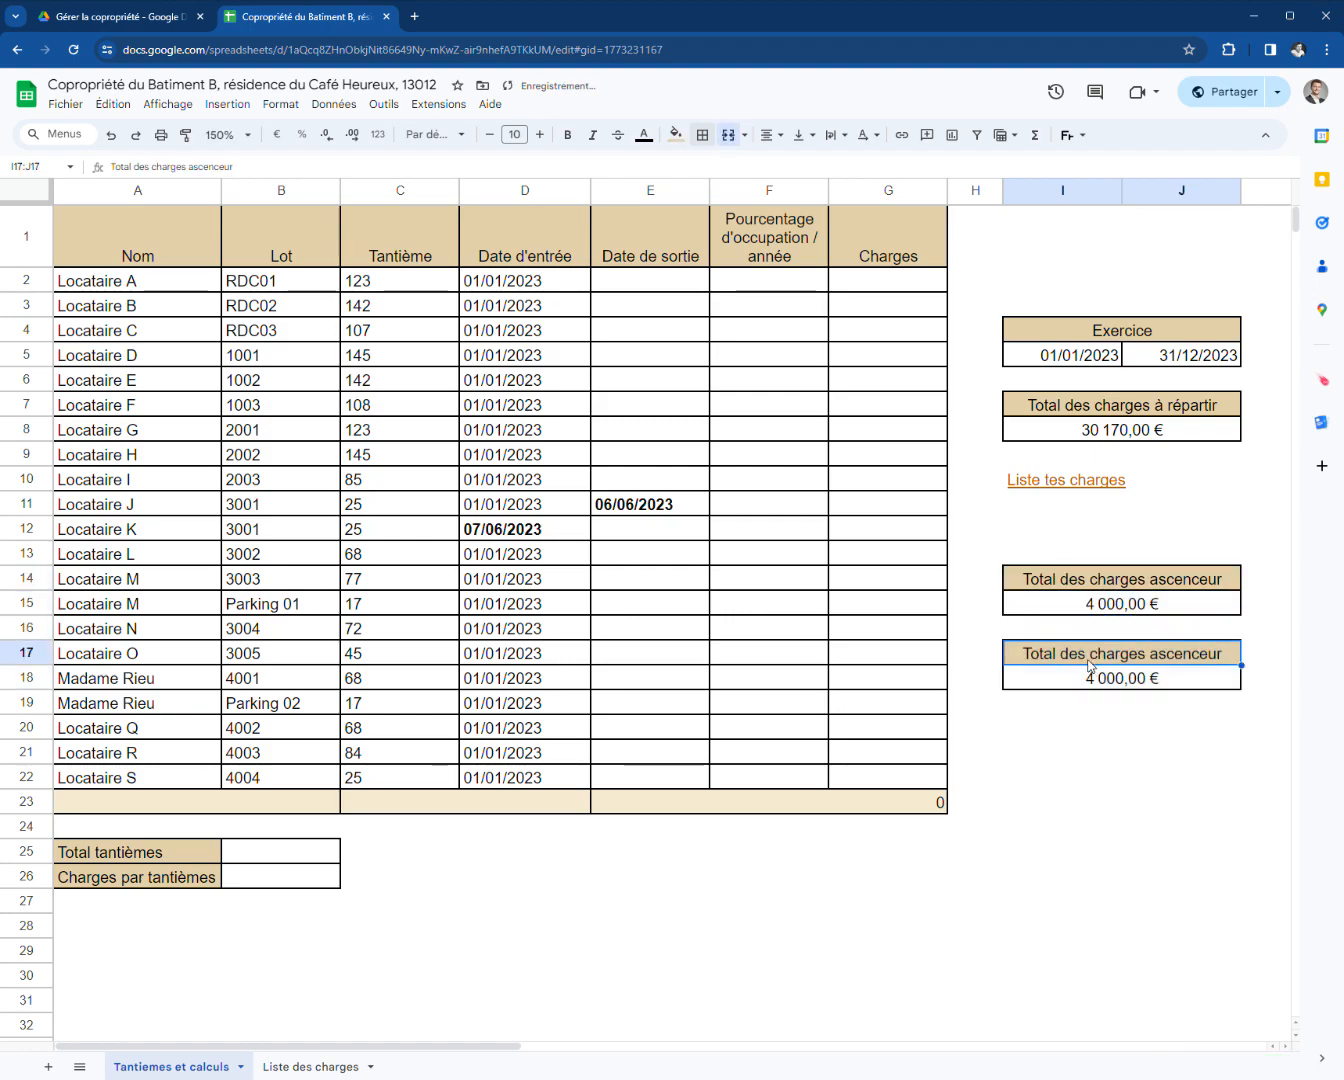
double_click(1158, 655)
double_click(1158, 655)
text(portail)
key(Return)
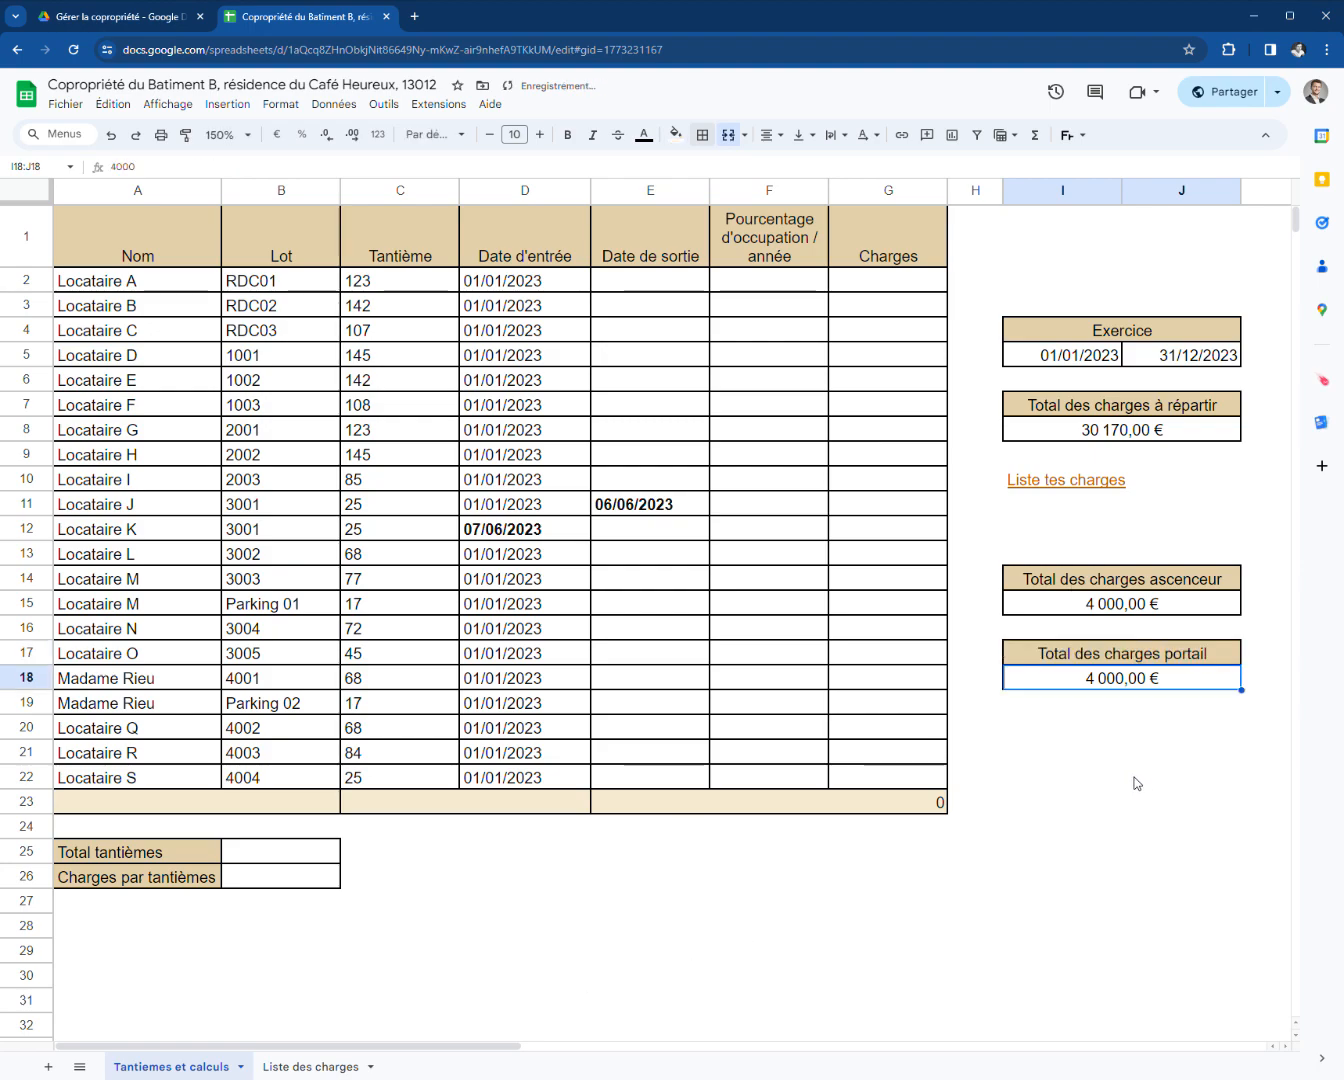
- Link the portail total in I18 to cell D67 of the Liste des charges sheet
text(=)
click(310, 1066)
click(940, 677)
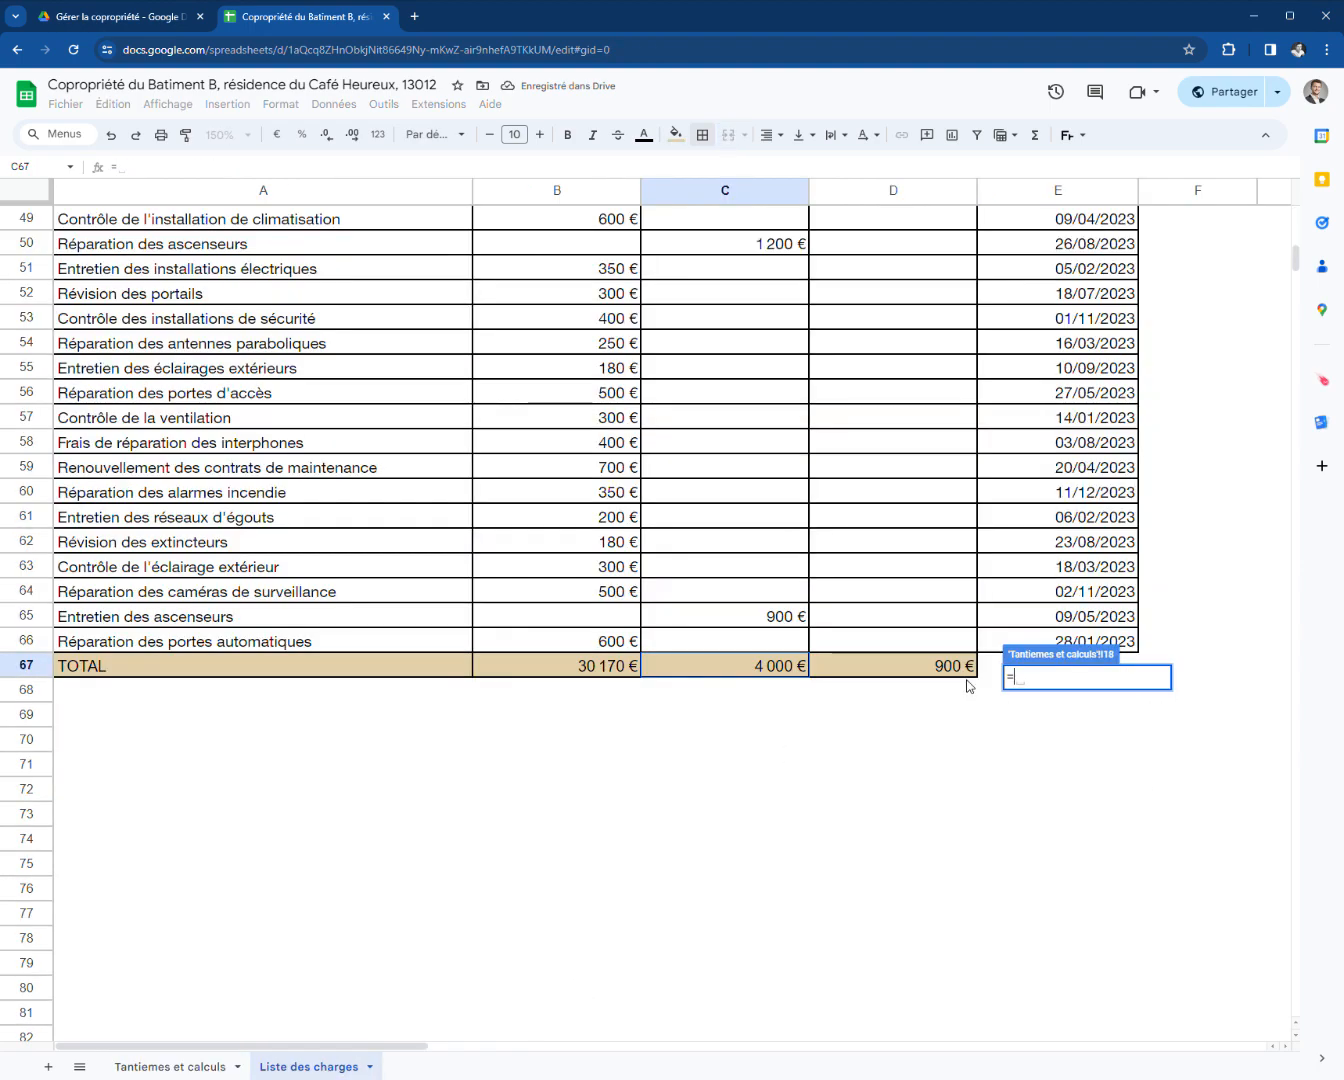
key(Return)
- Replace the elevator total in I15 with a reference to cell C67 of Liste des charges
click(1110, 607)
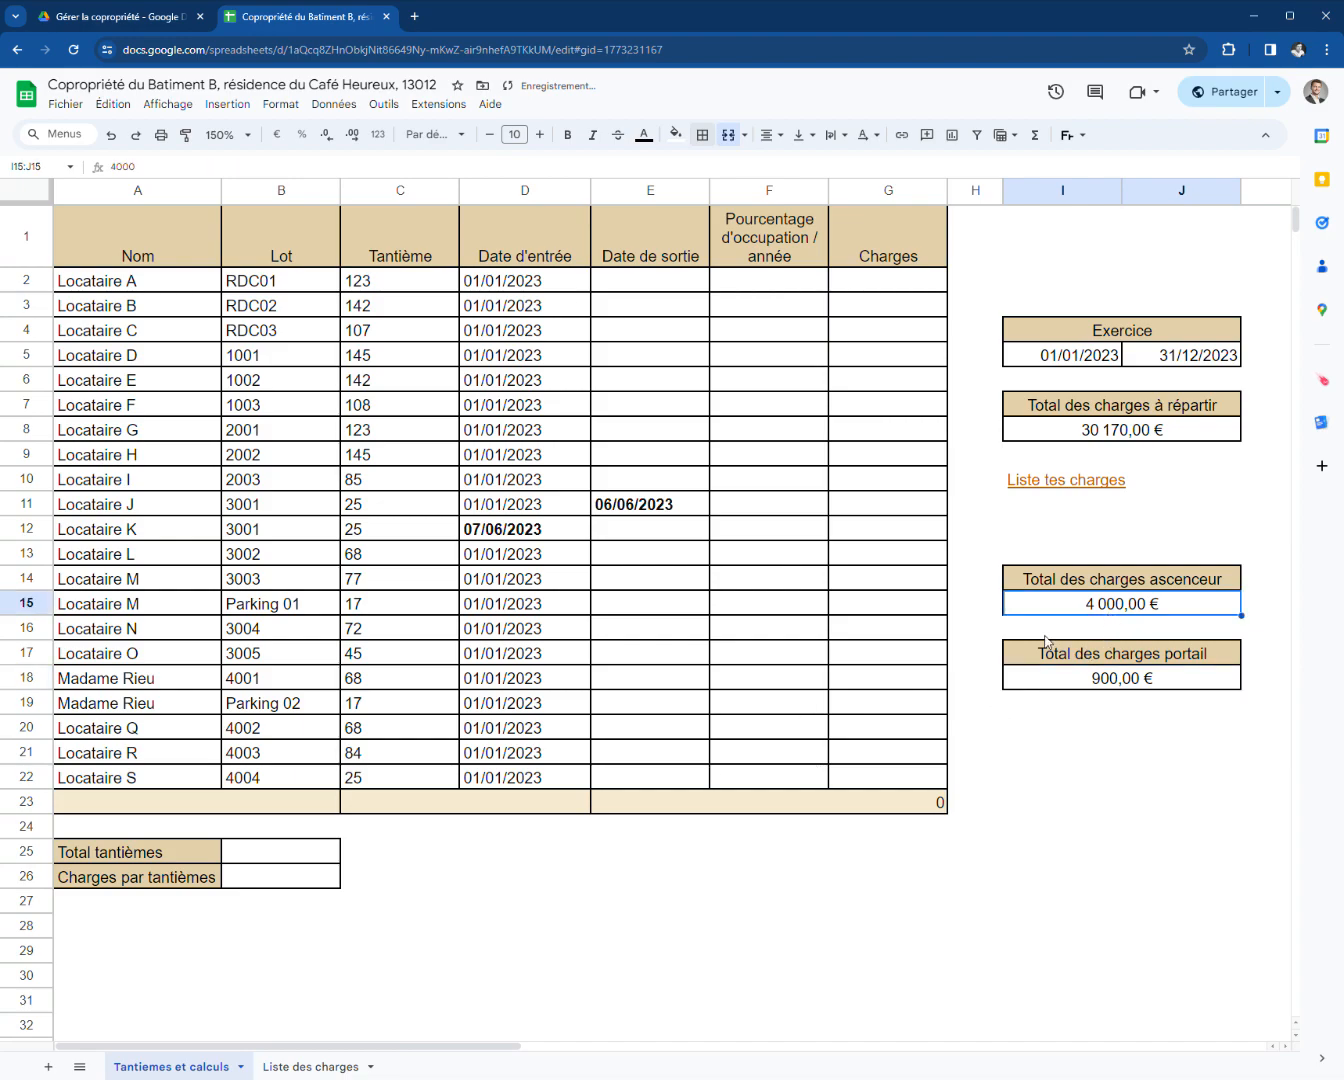
text(=)
click(310, 1066)
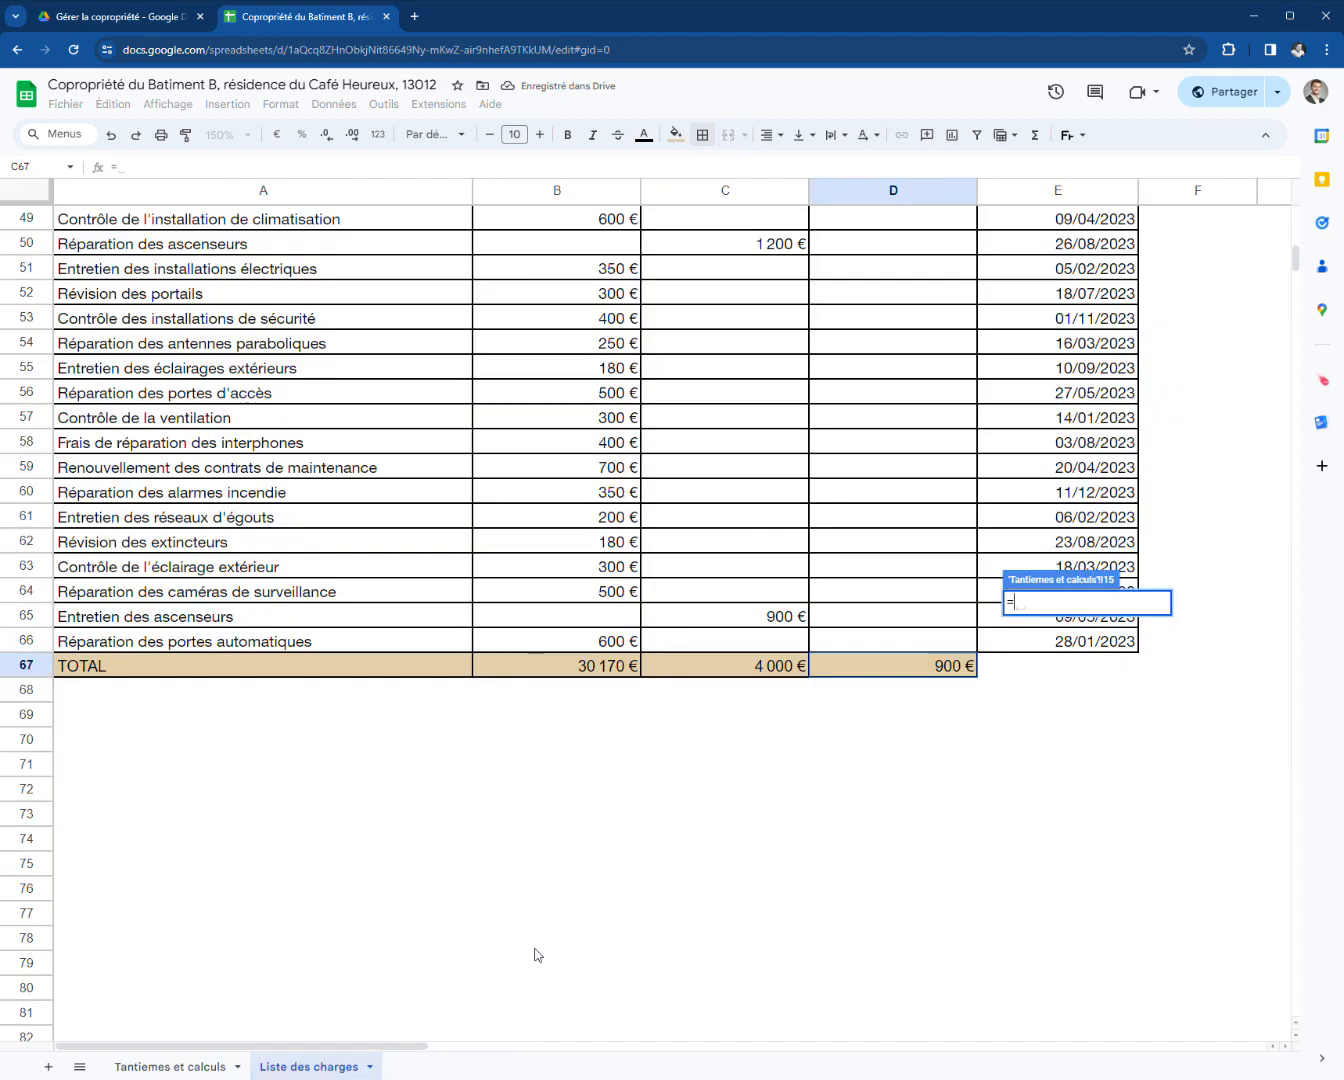
click(767, 668)
key(Return)
- Replace the general charges total in I8 with a reference to cell B67 of the Liste des charges sheet
click(1158, 435)
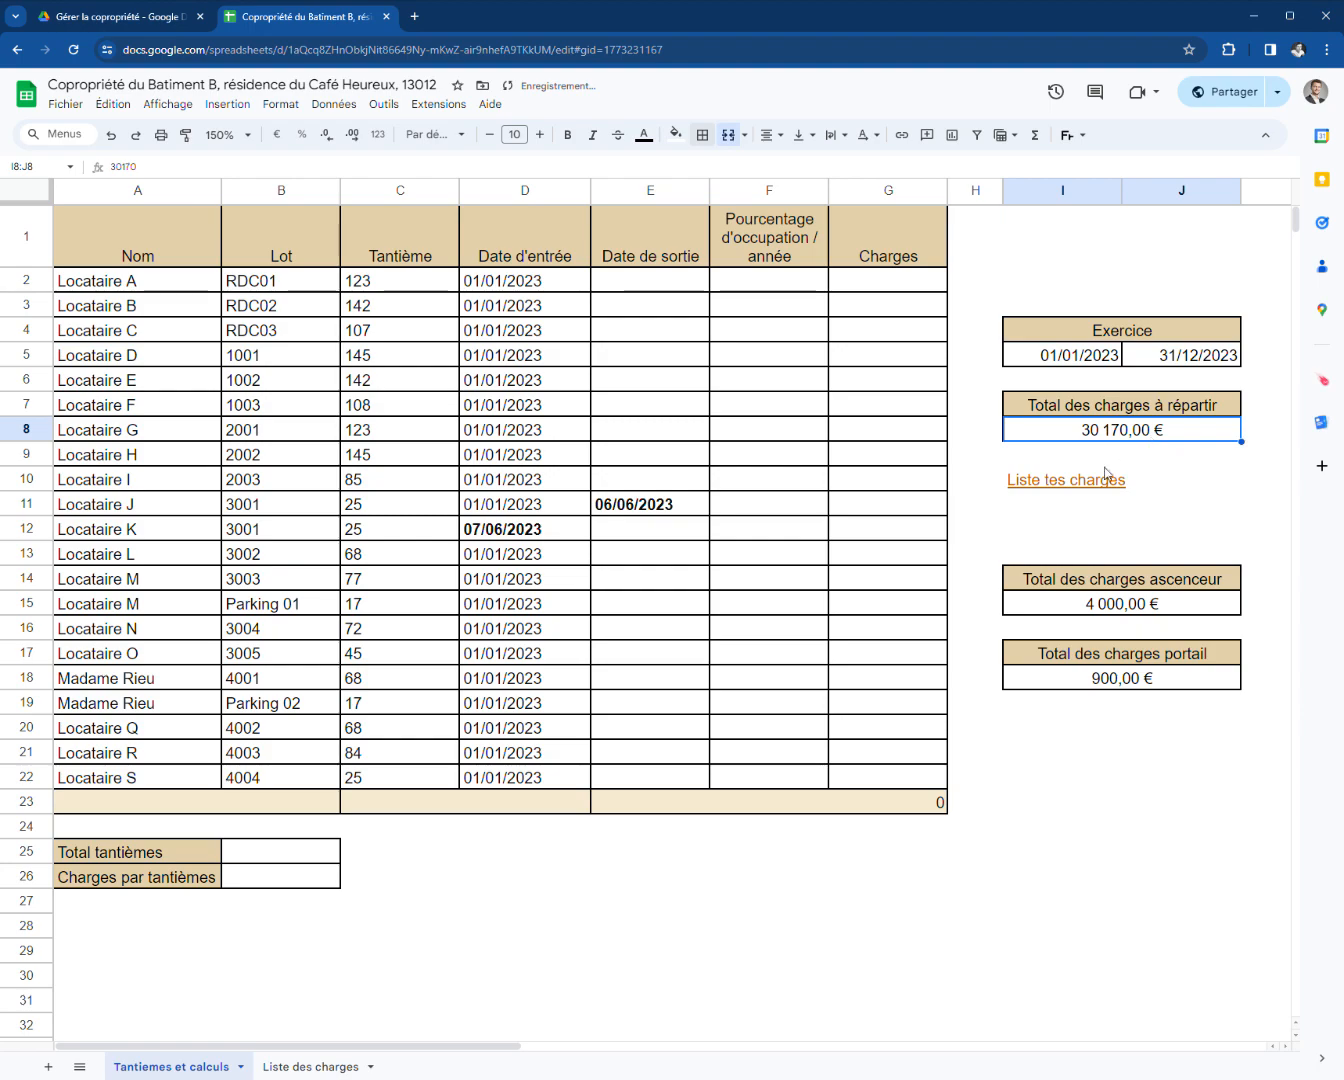
text(=)
click(310, 1066)
click(579, 665)
key(Return)
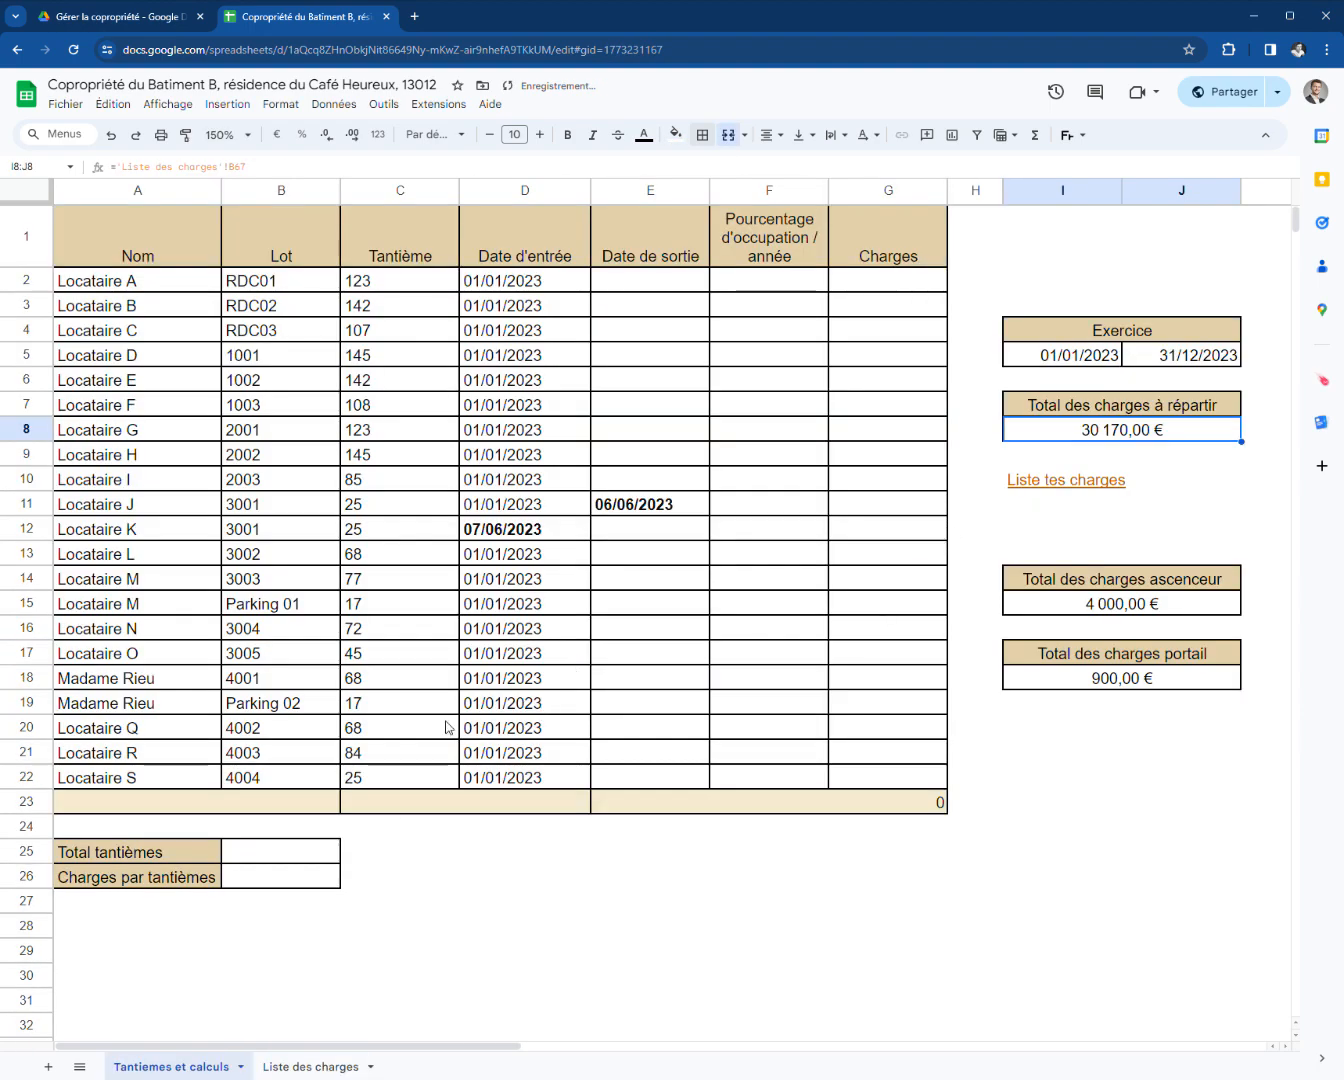
click(619, 703)
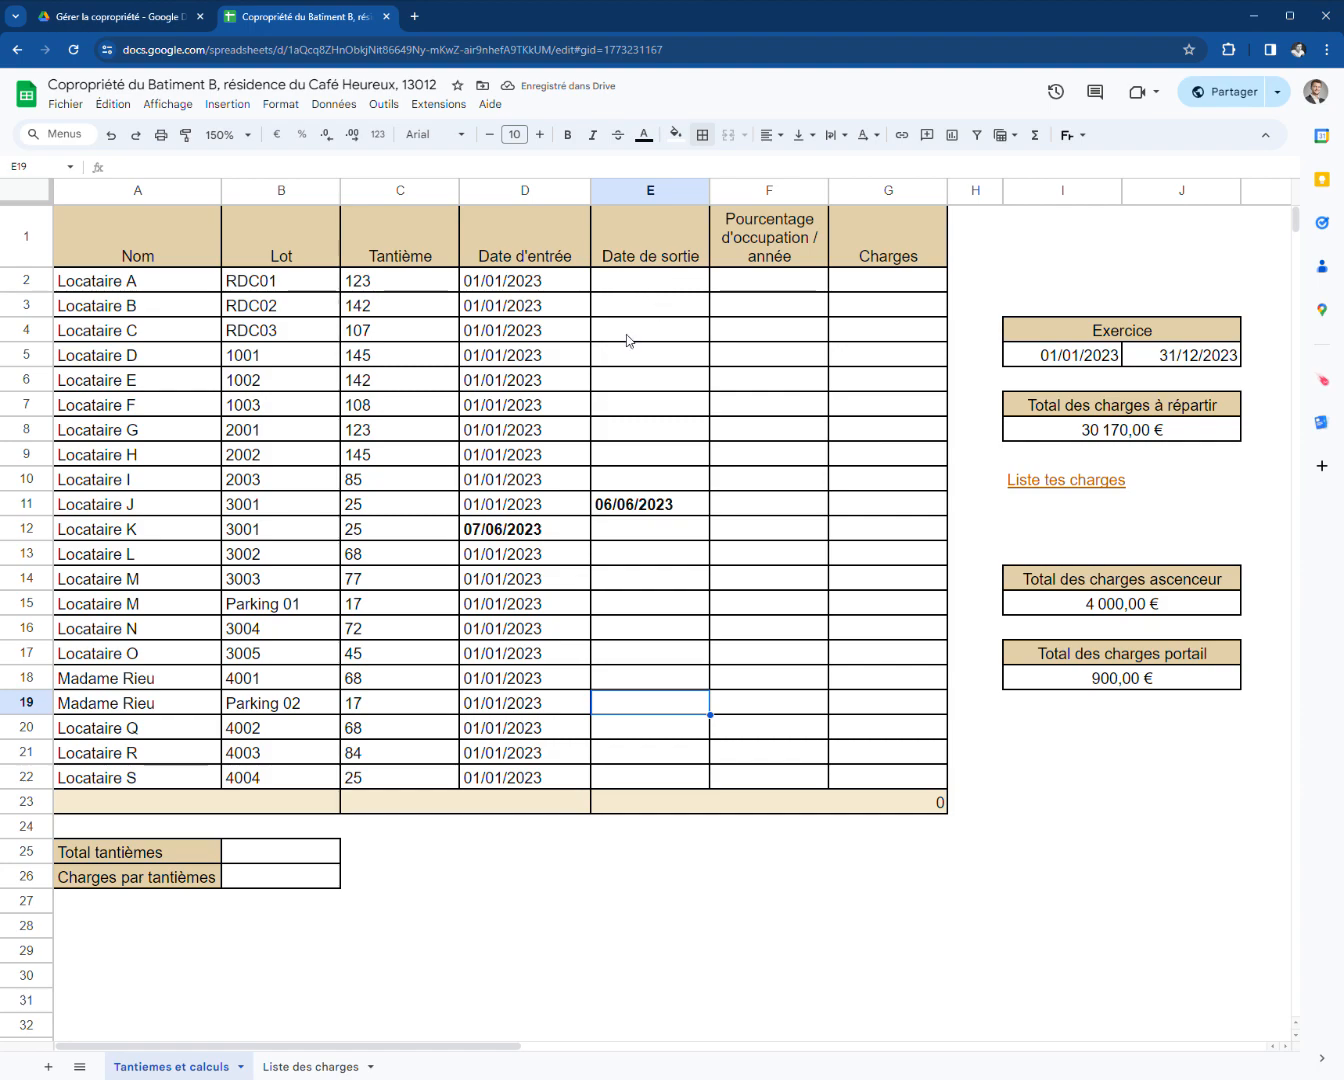
- Set Locataire A's occupation percentage in F2 to 100%
click(767, 288)
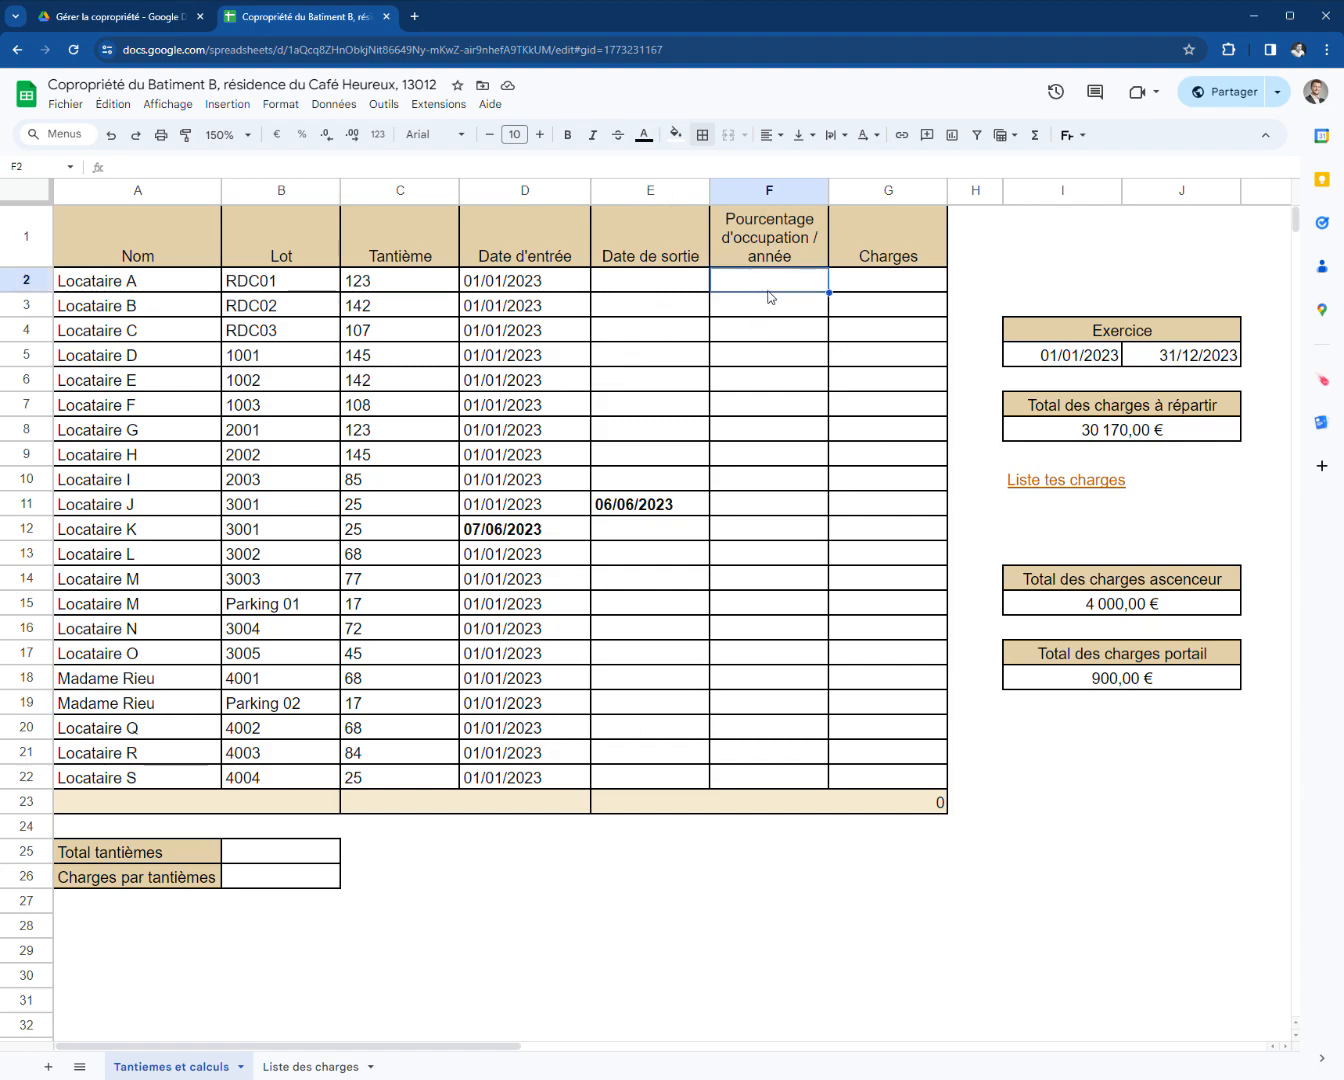
text(100%)
key(Return)
click(845, 308)
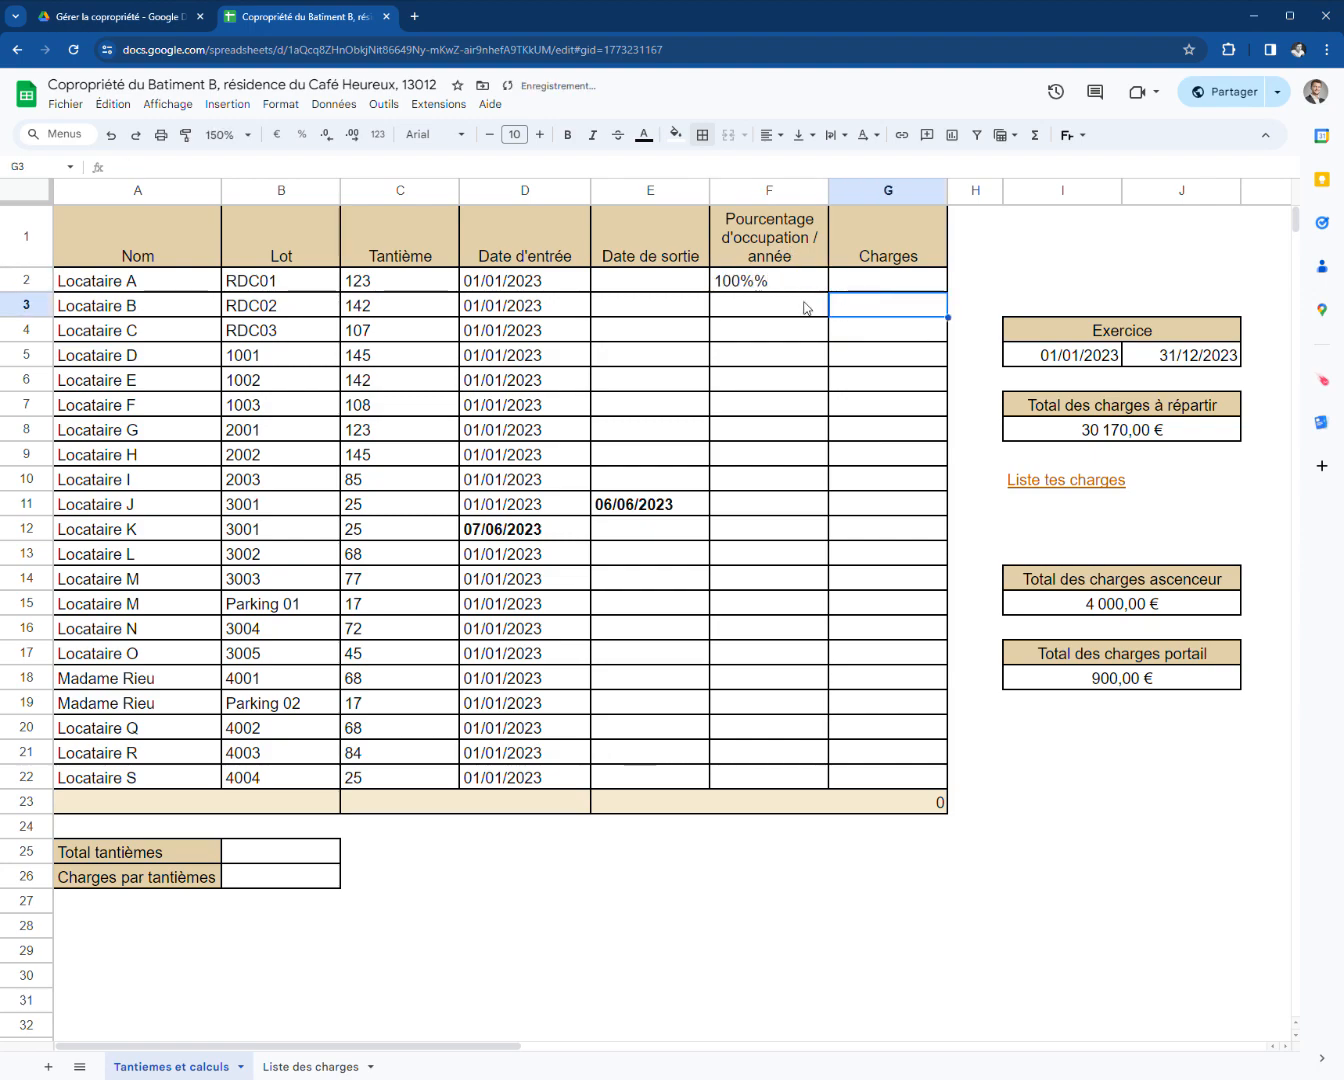
double_click(741, 286)
drag(756, 282, 645, 281)
text(111)
key(Return)
key(Up)
text(1)
key(BackSpace)
text(100)
key(Return)
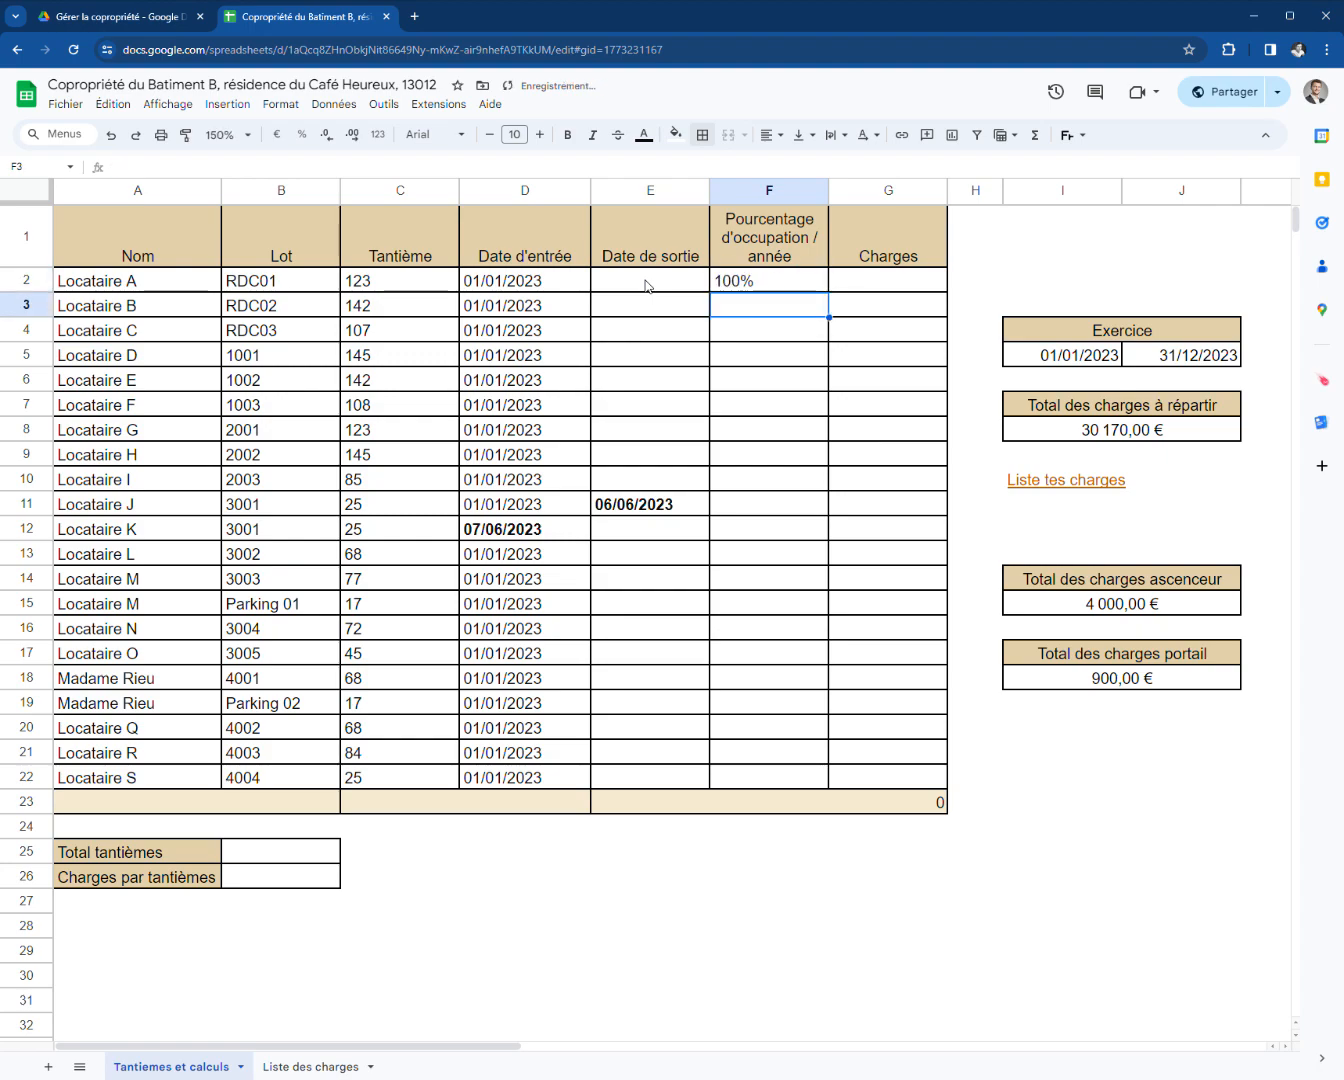
- Fill the 100% occupation from F2 down to F22 and clear F11:F12 for Locataires J and K
click(794, 287)
shift+click(780, 773)
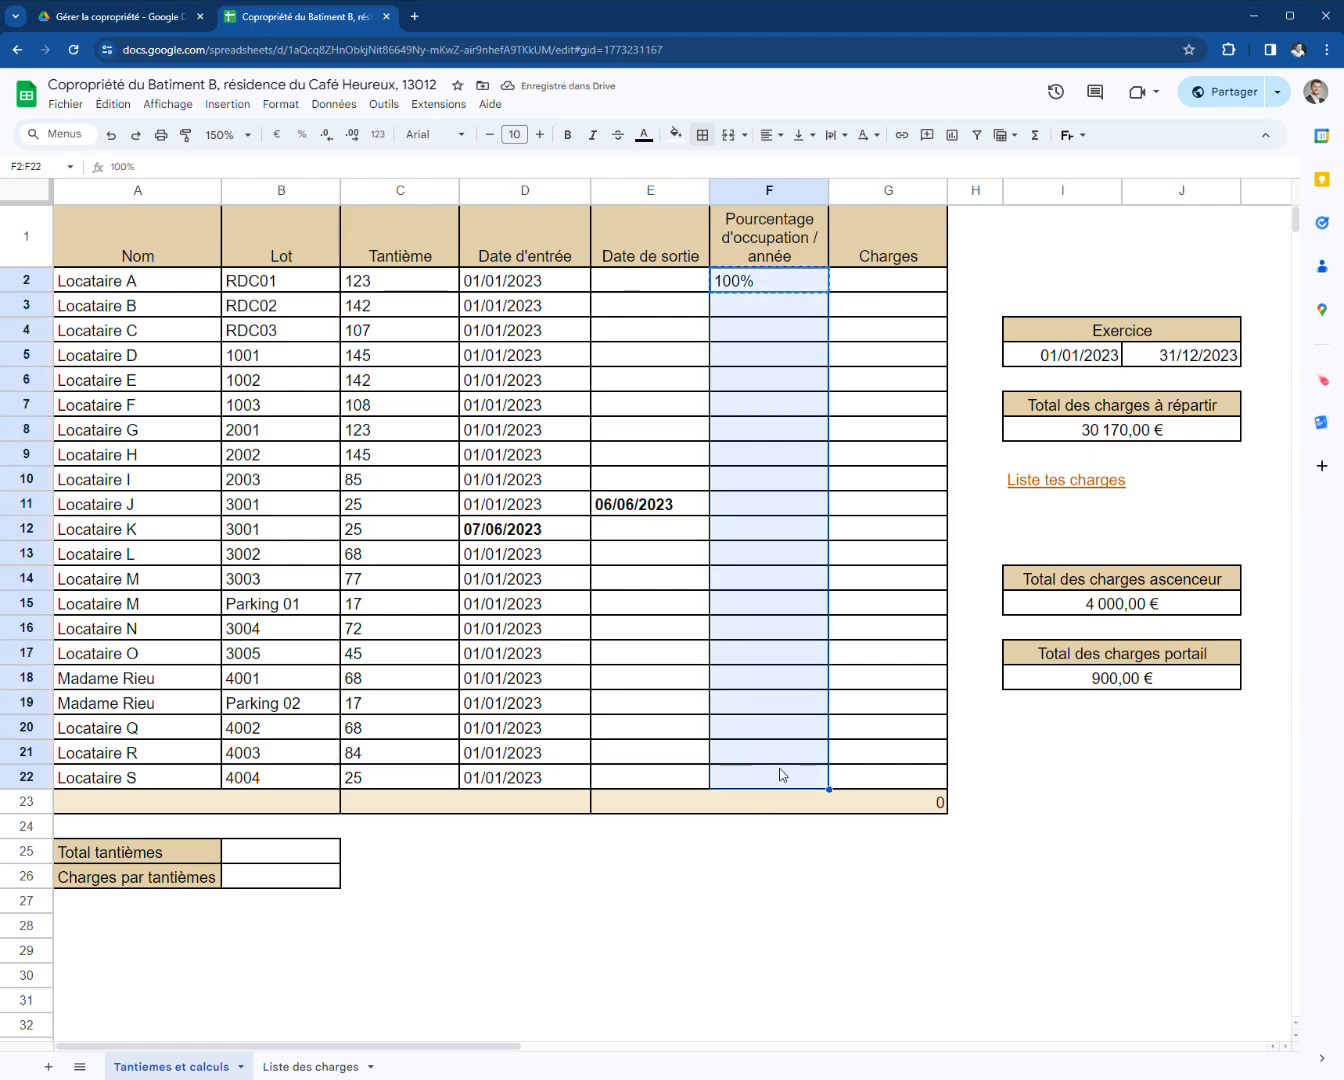
key(ctrl+d)
click(750, 604)
drag(729, 504, 730, 528)
key(Delete)
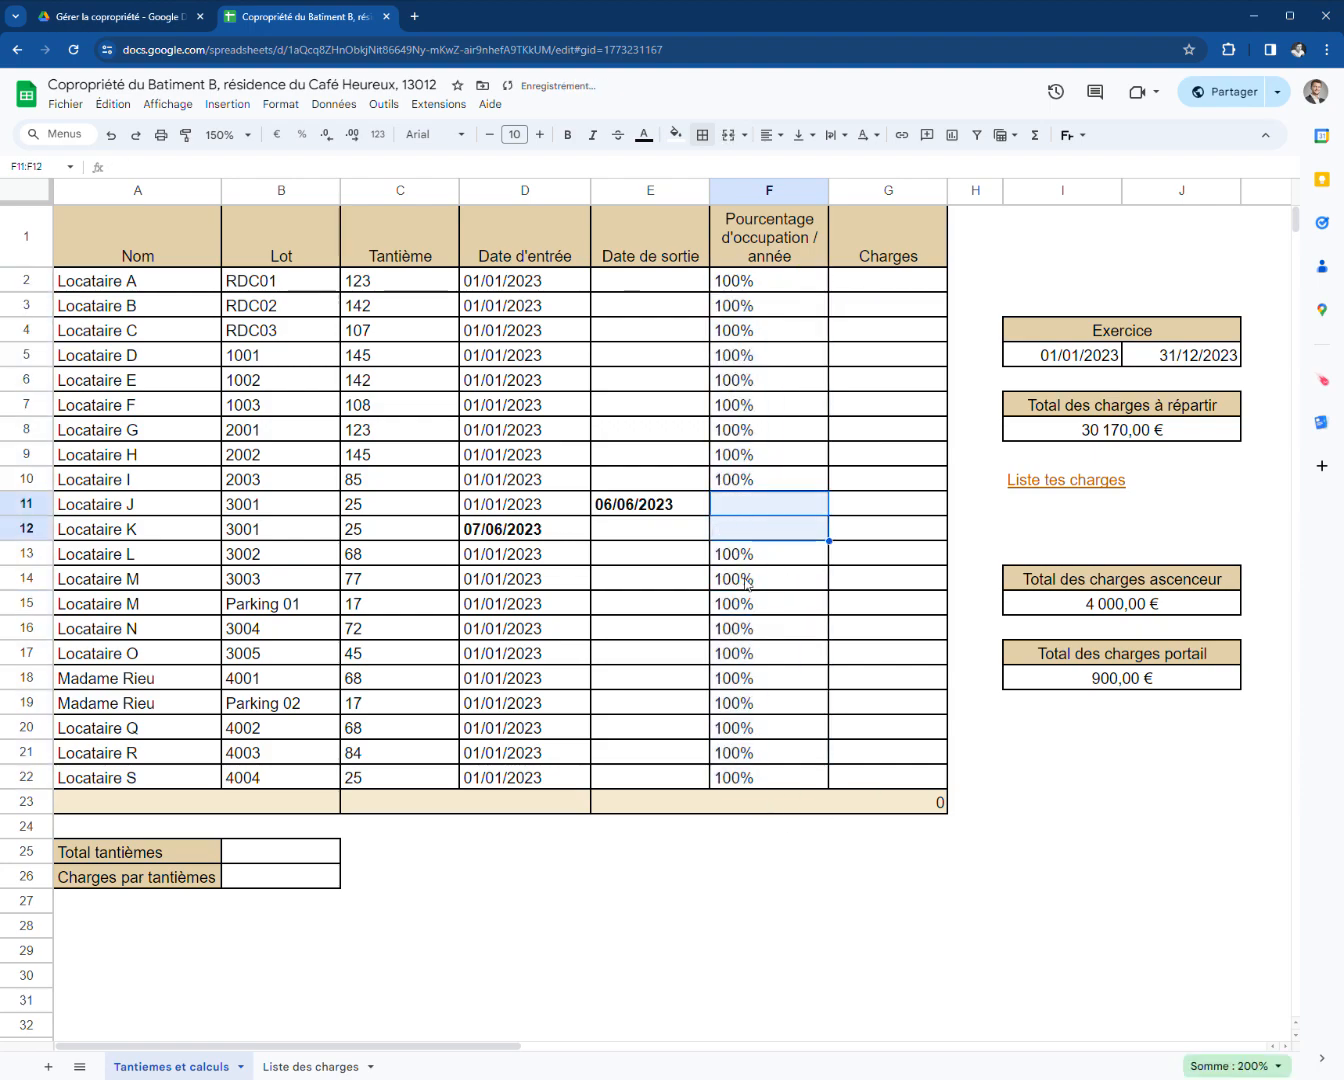
- Compute Locataire J's occupied days in F11 with the formula =E11-D11
click(752, 513)
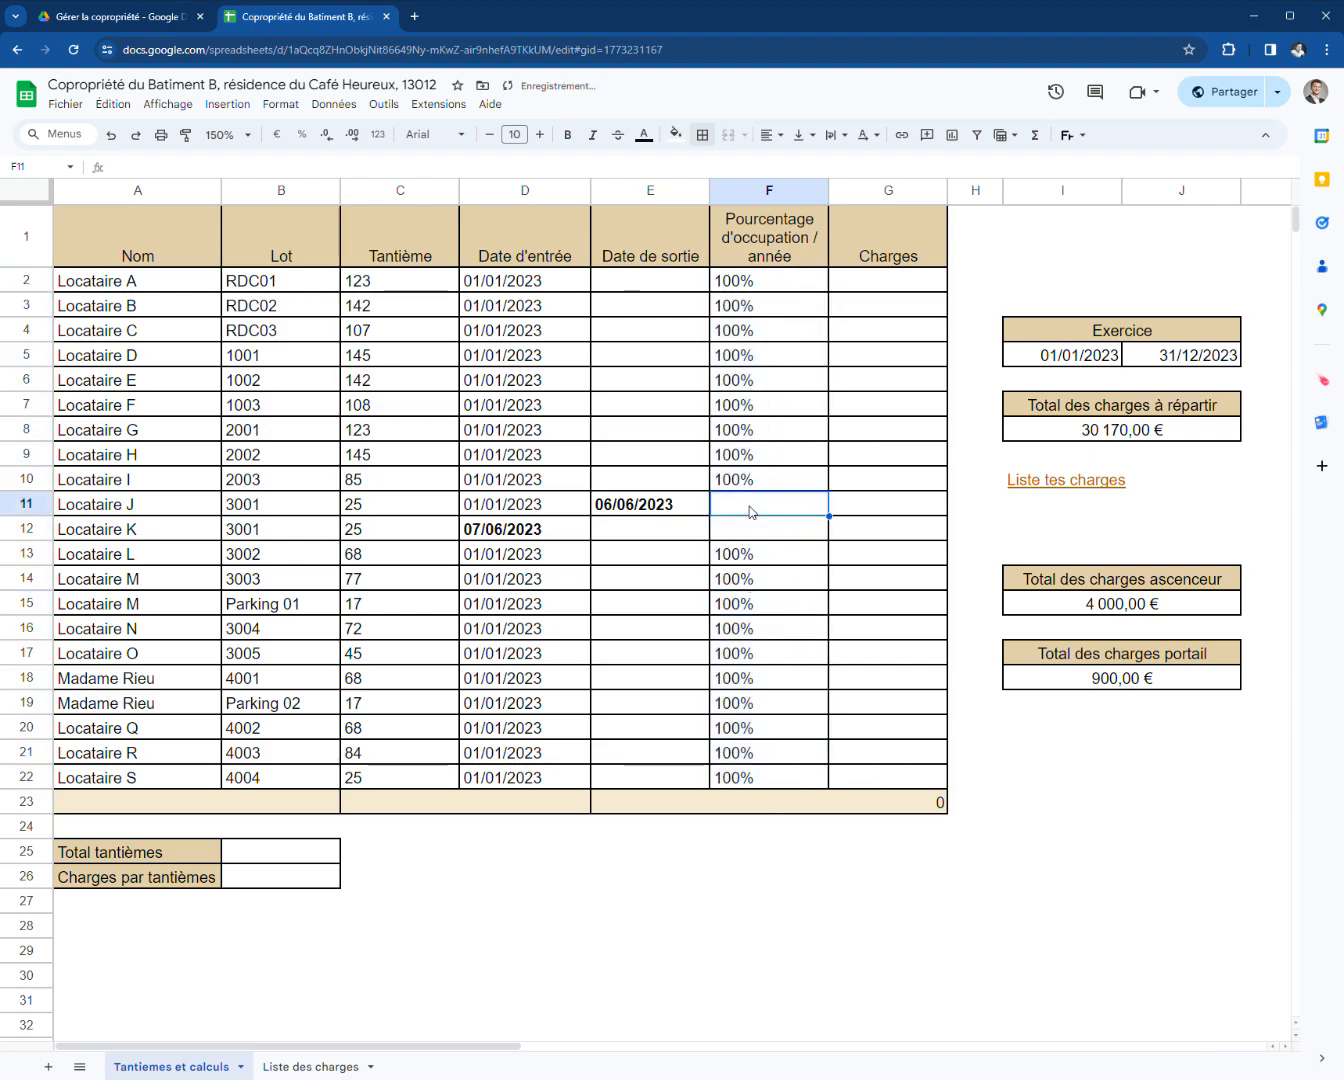
click(477, 515)
click(600, 513)
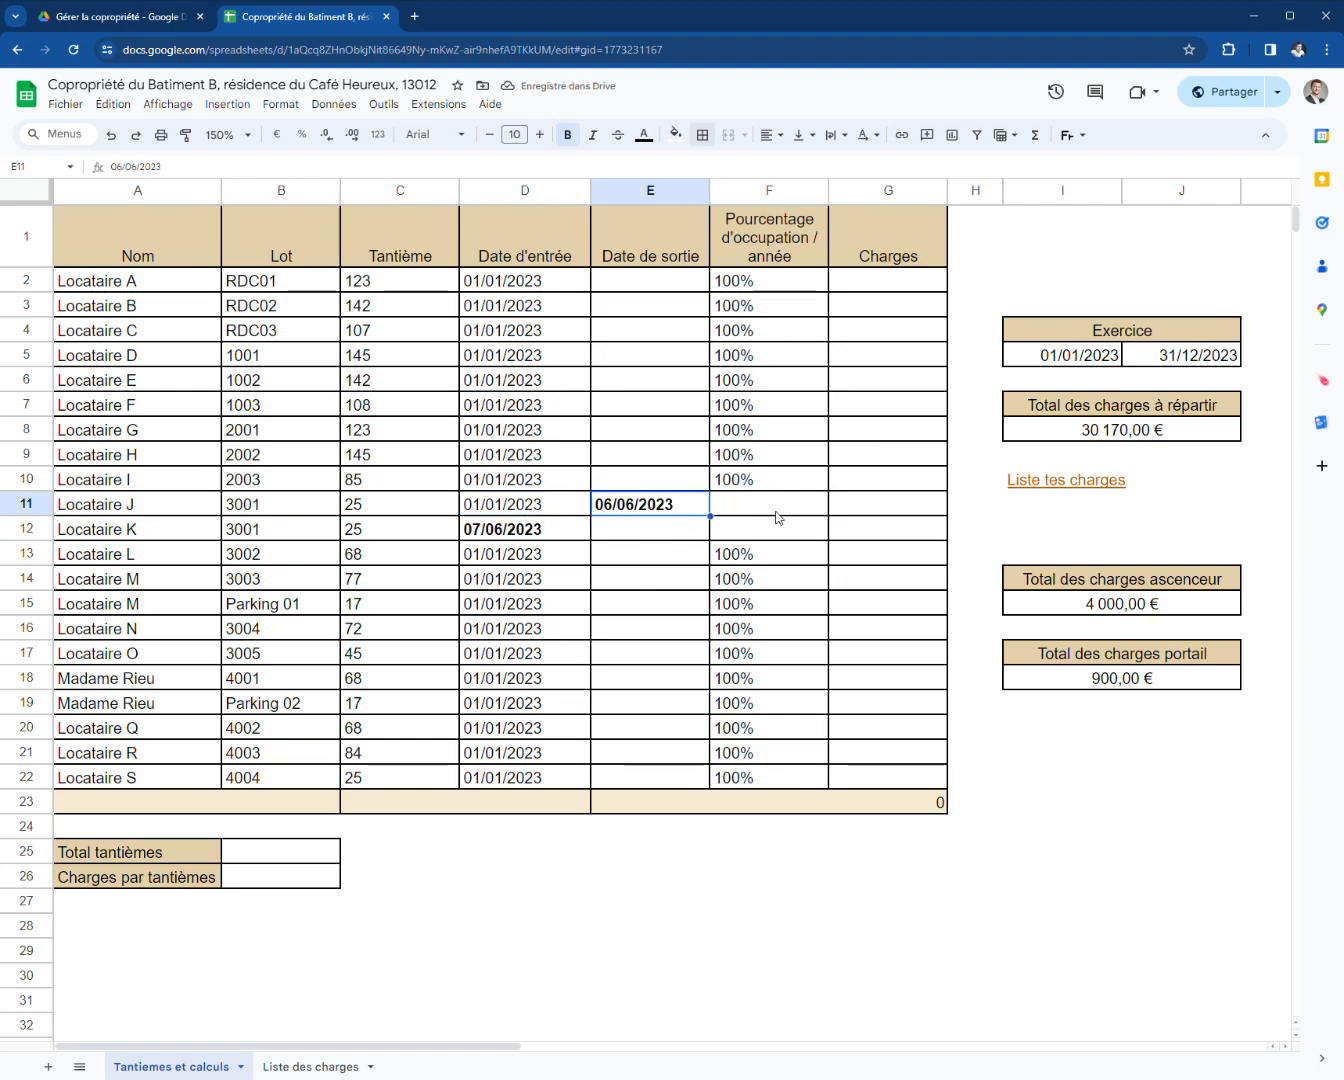
click(776, 517)
text(=E11-)
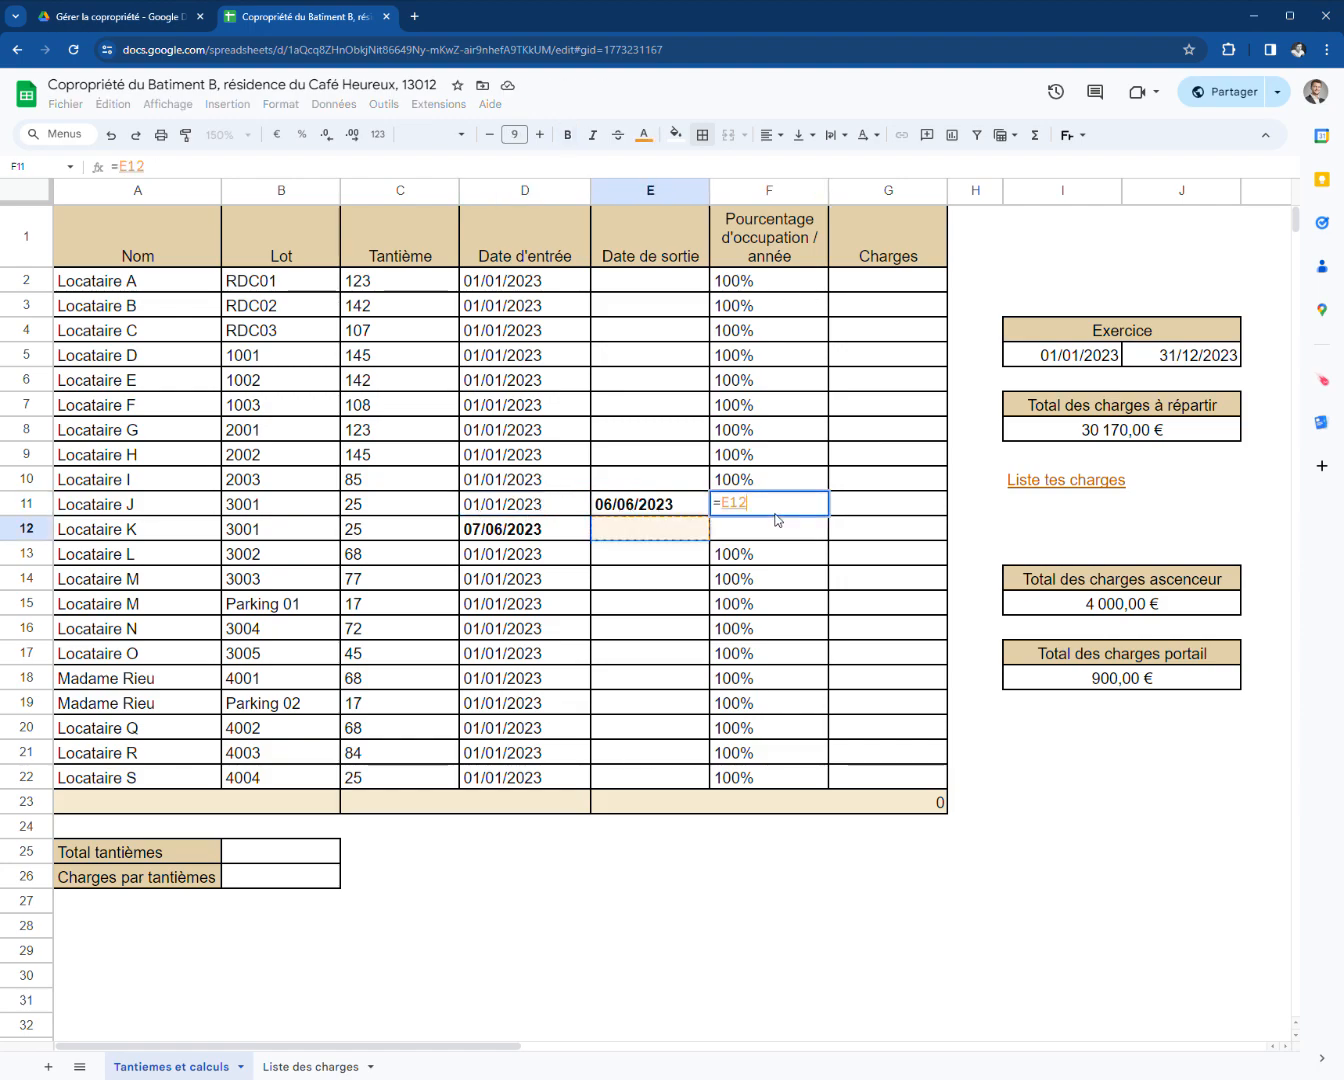
text(D11)
key(Return)
- Convert Locataire J's occupied days in F11 to a share of the year with =(E11-D11)/365
click(776, 514)
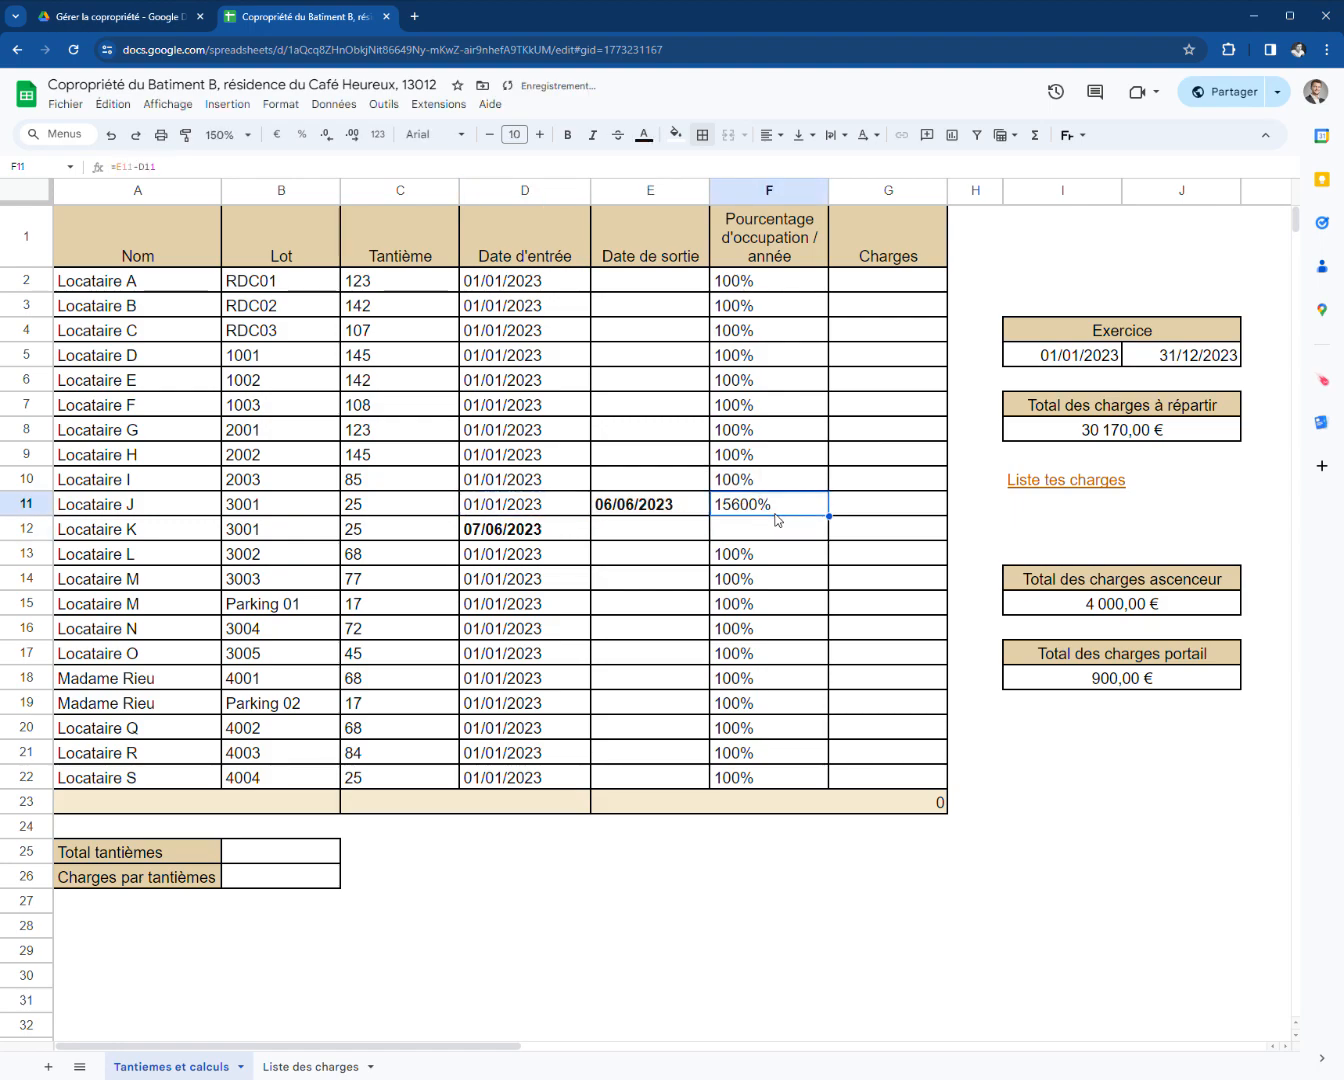
click(373, 135)
double_click(762, 514)
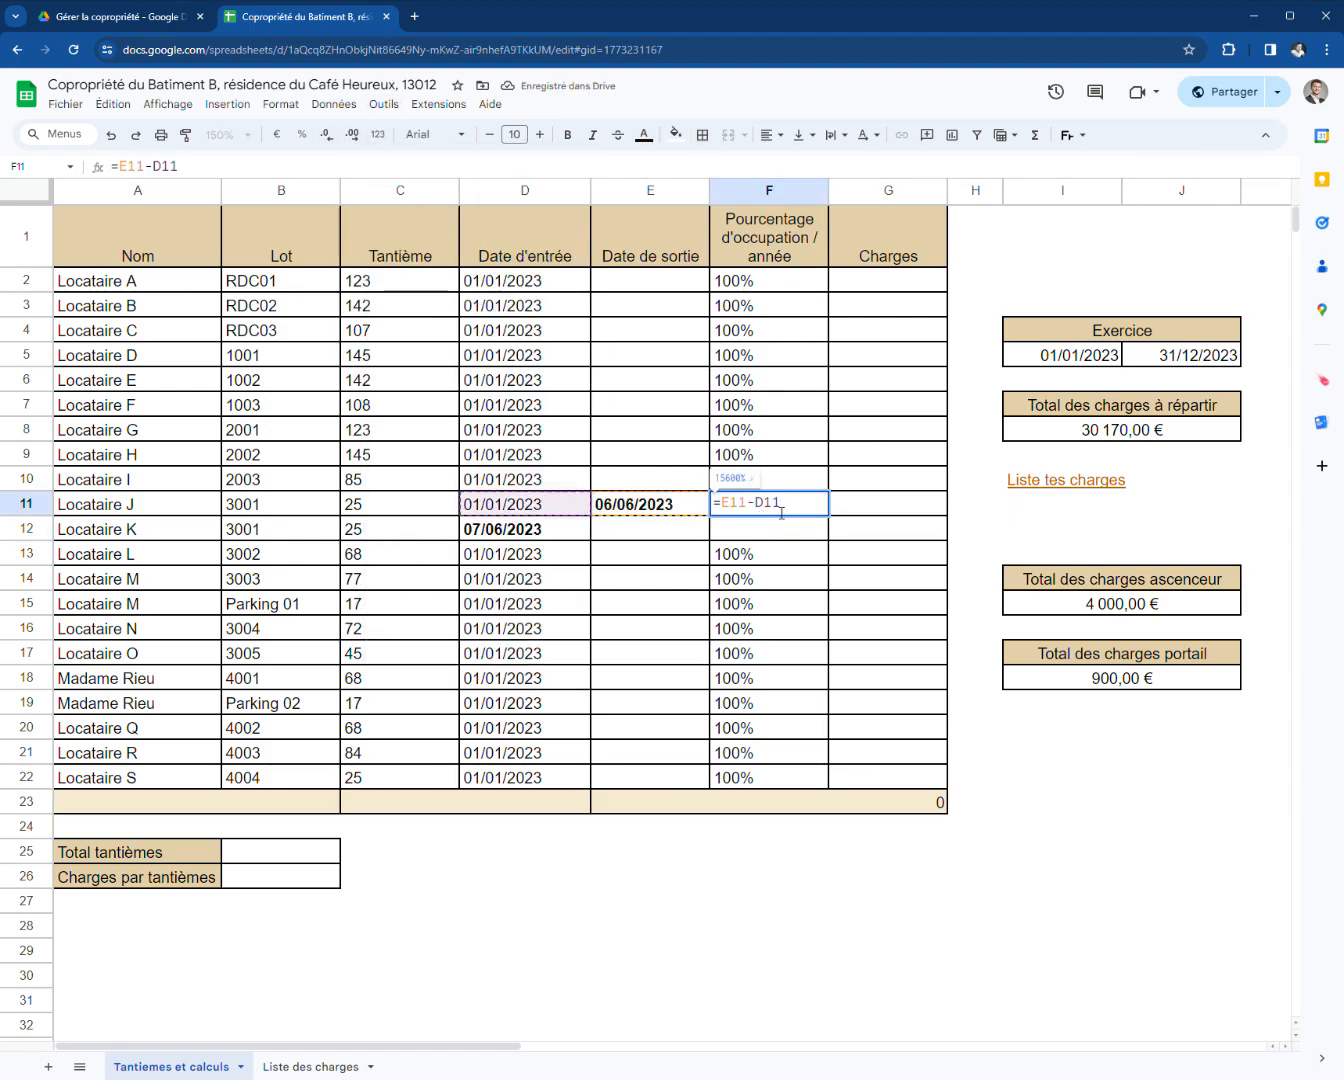
text(/365)
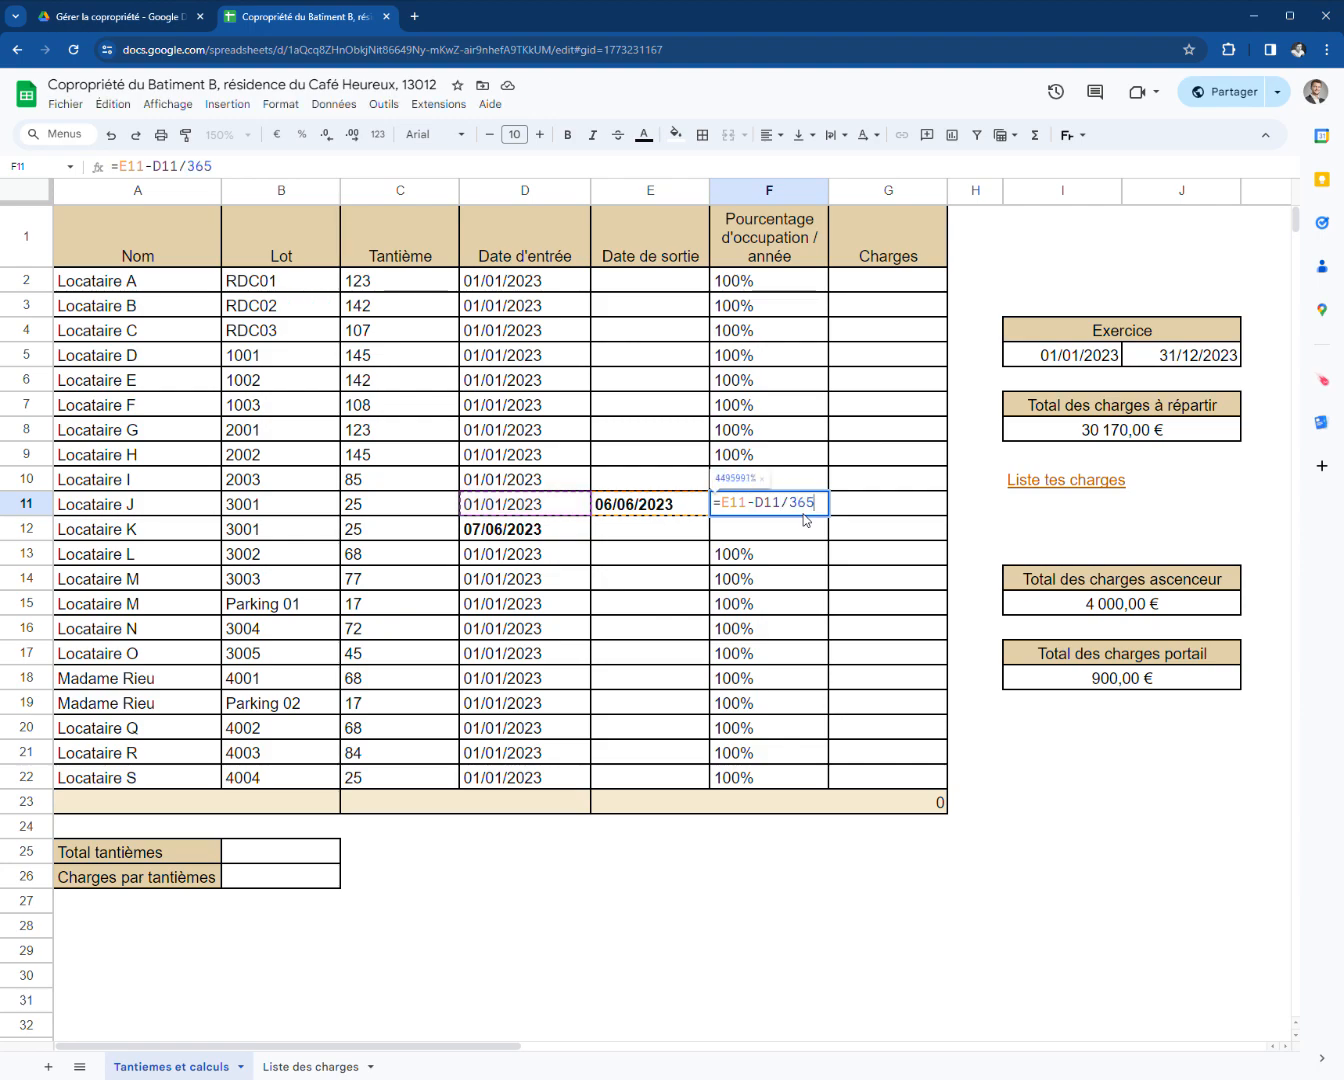
key(Left)
text())
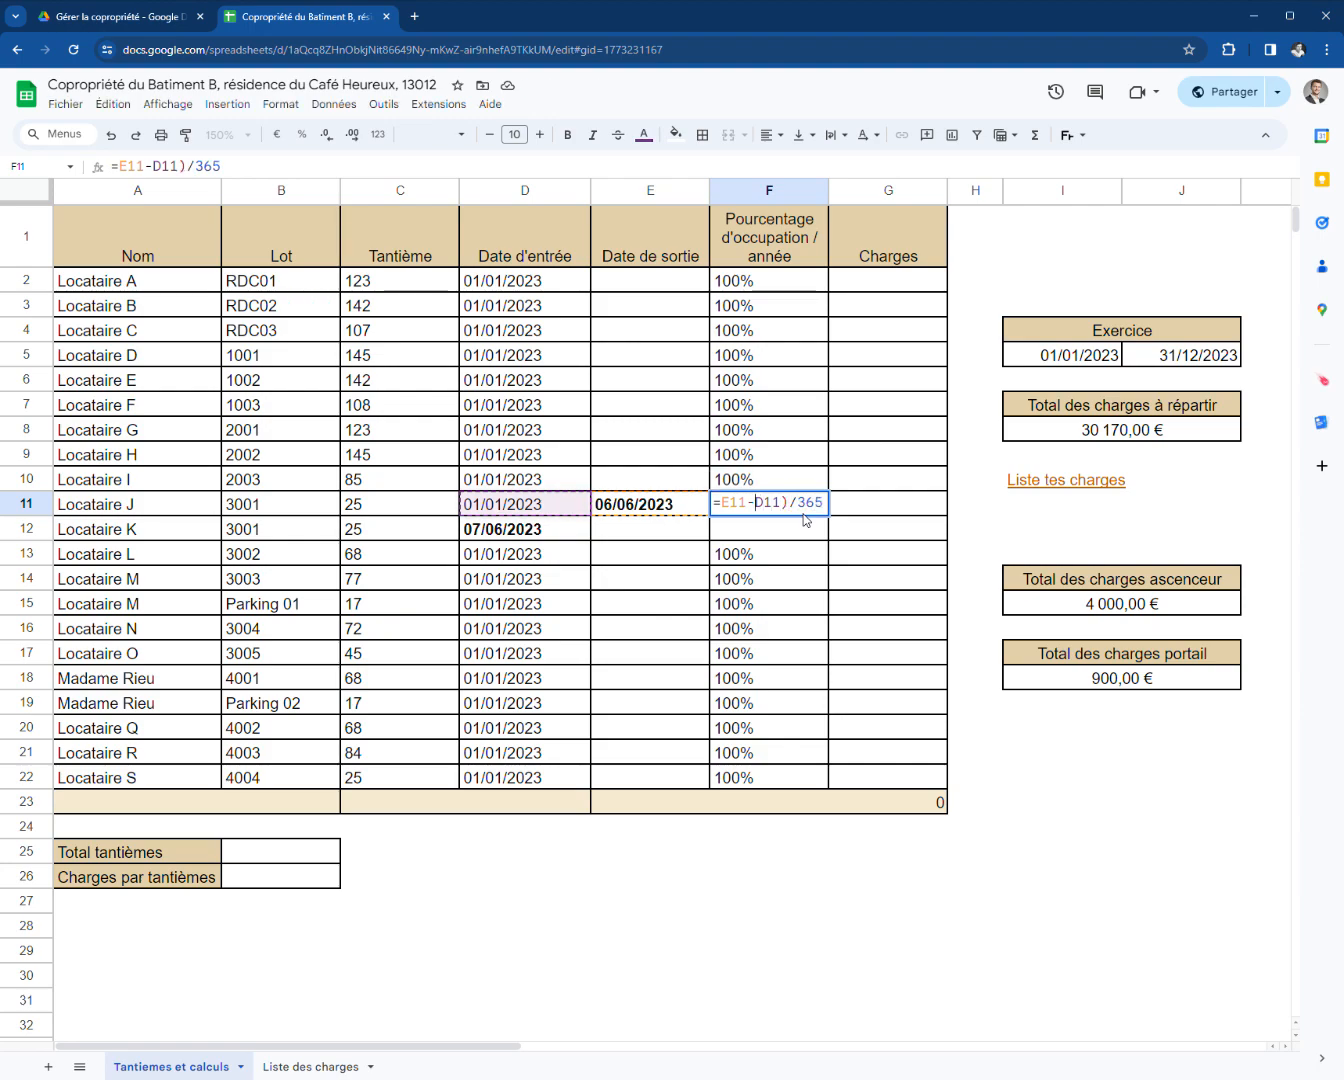
key(Left)
key(Left)
key(Left)
key(Left)
text(()
key(Return)
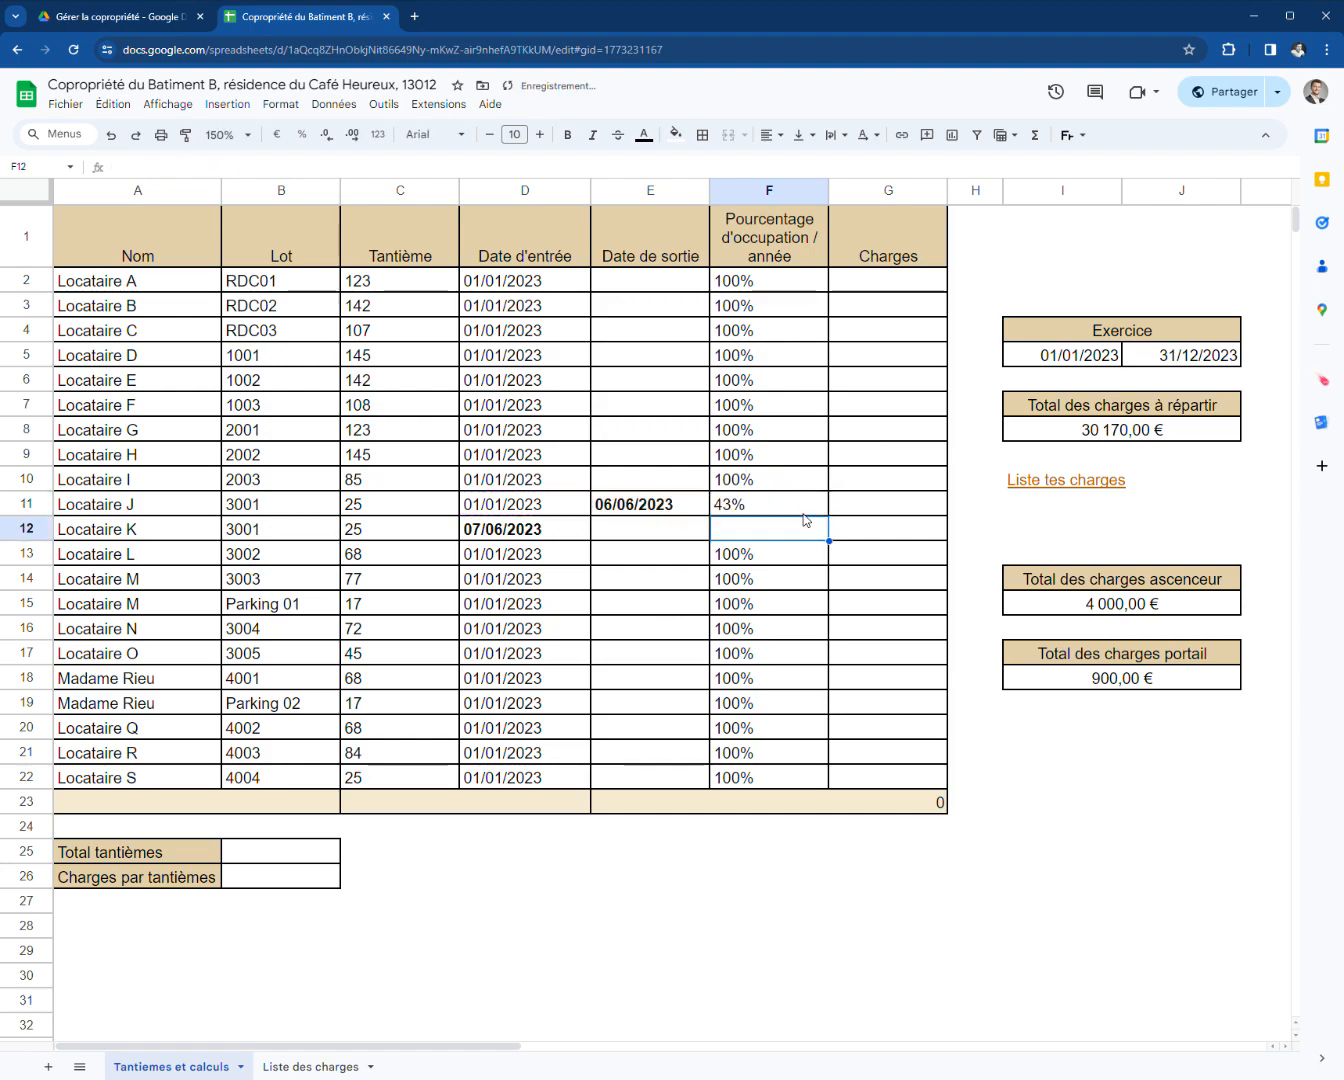
- Calculate Locataire K's occupation percentage in F12 as 100% minus F11
text(=)
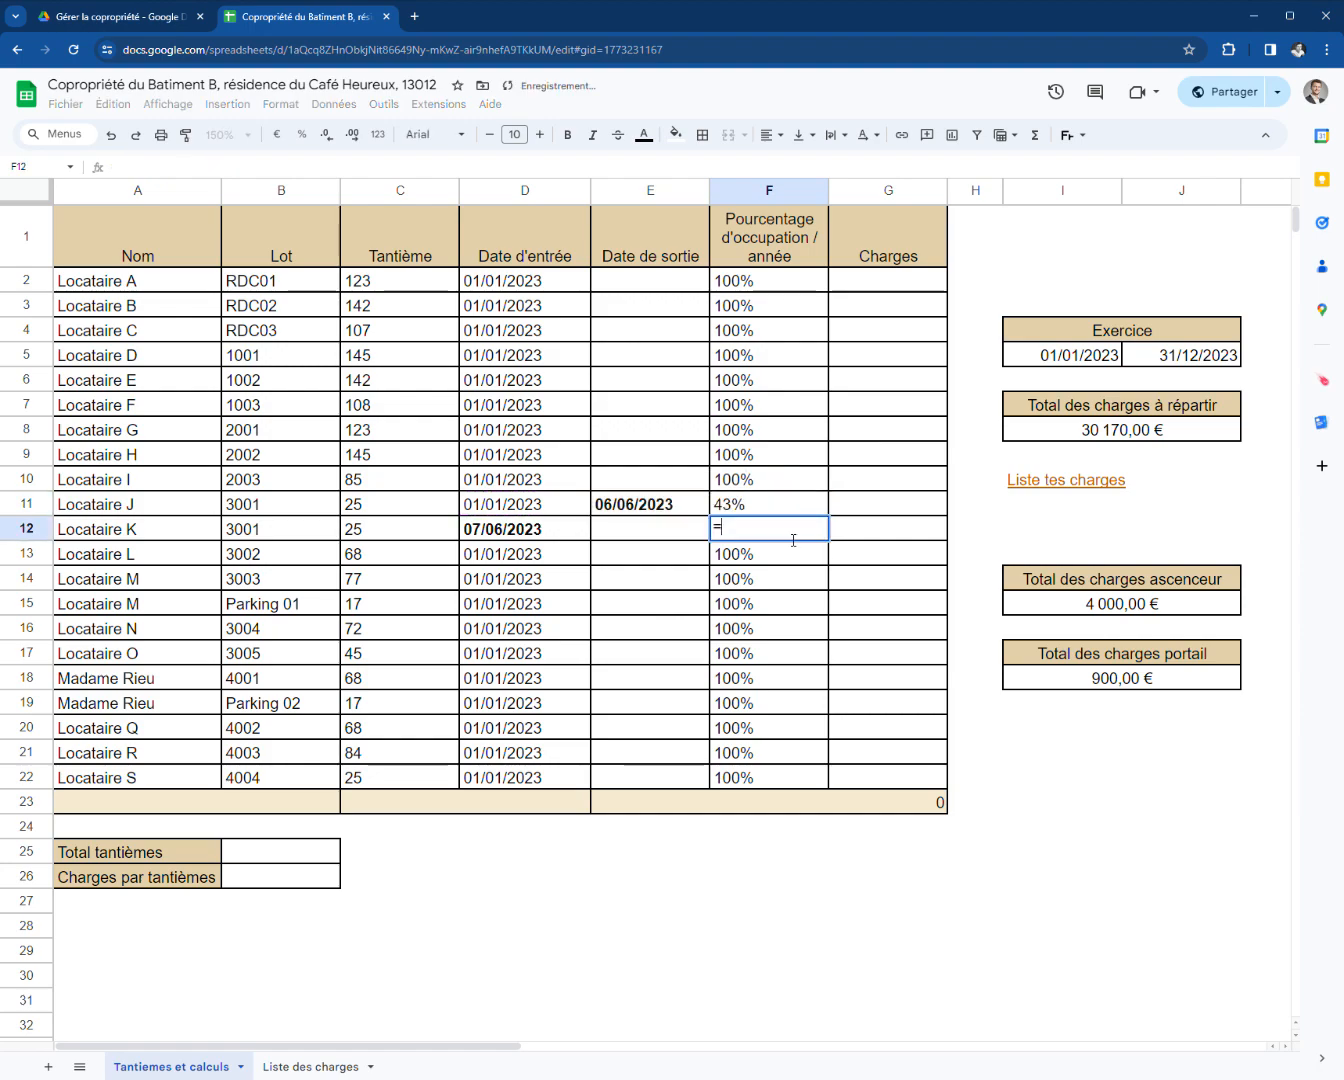
text(100%-)
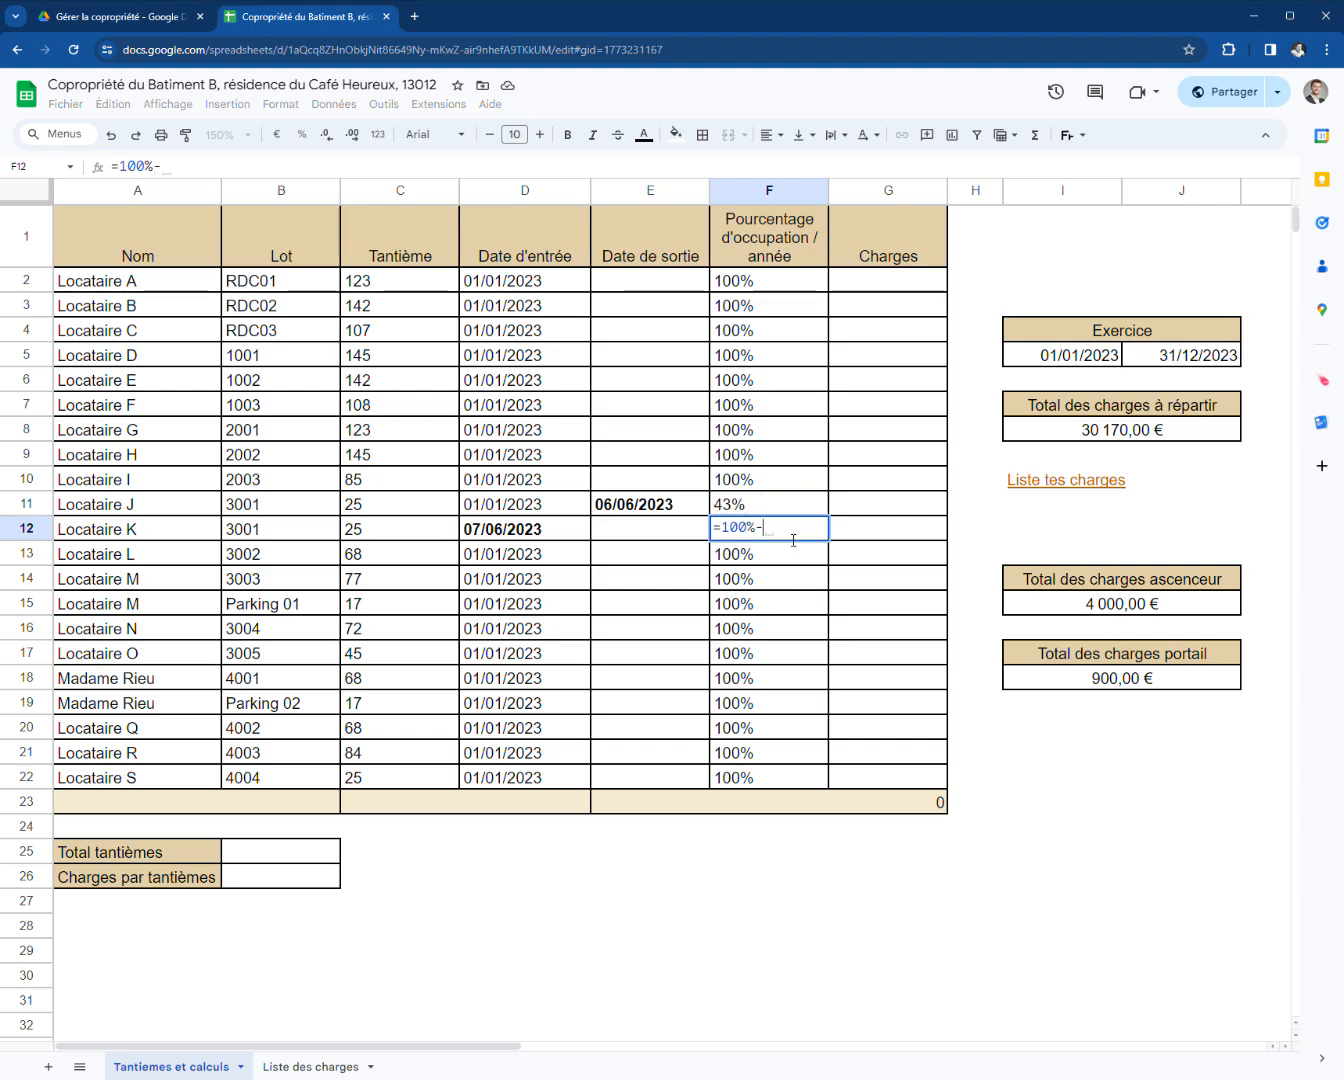
click(798, 506)
key(Return)
- Check the shared lot, entry and exit dates, and occupation percentages of Locataires J and K
drag(800, 509, 800, 523)
drag(136, 524, 519, 479)
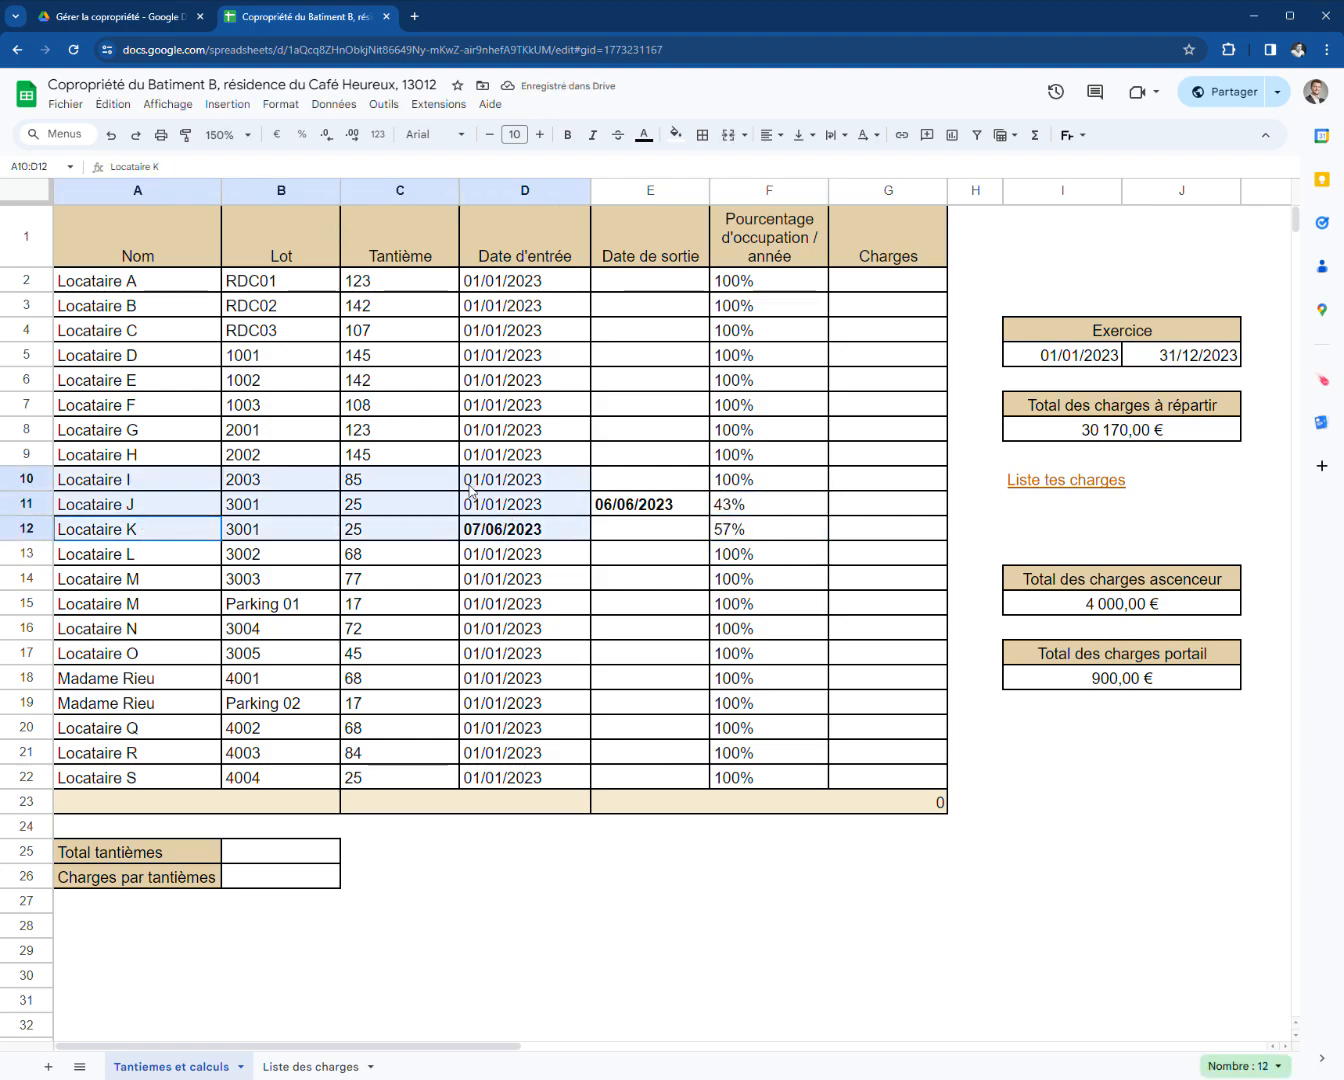
click(303, 515)
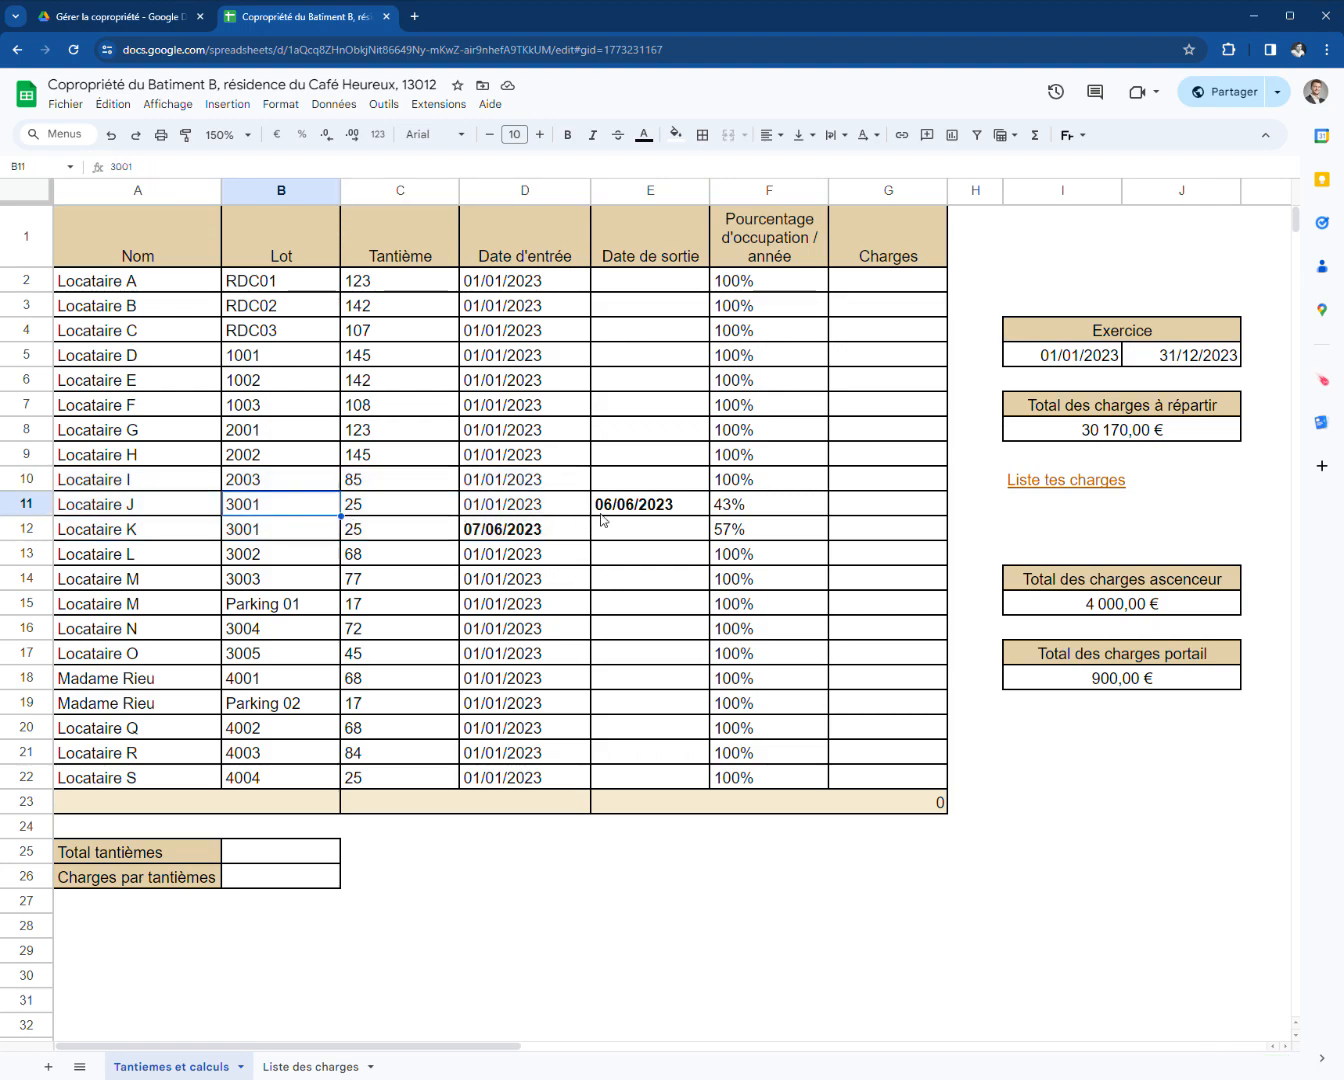
click(656, 507)
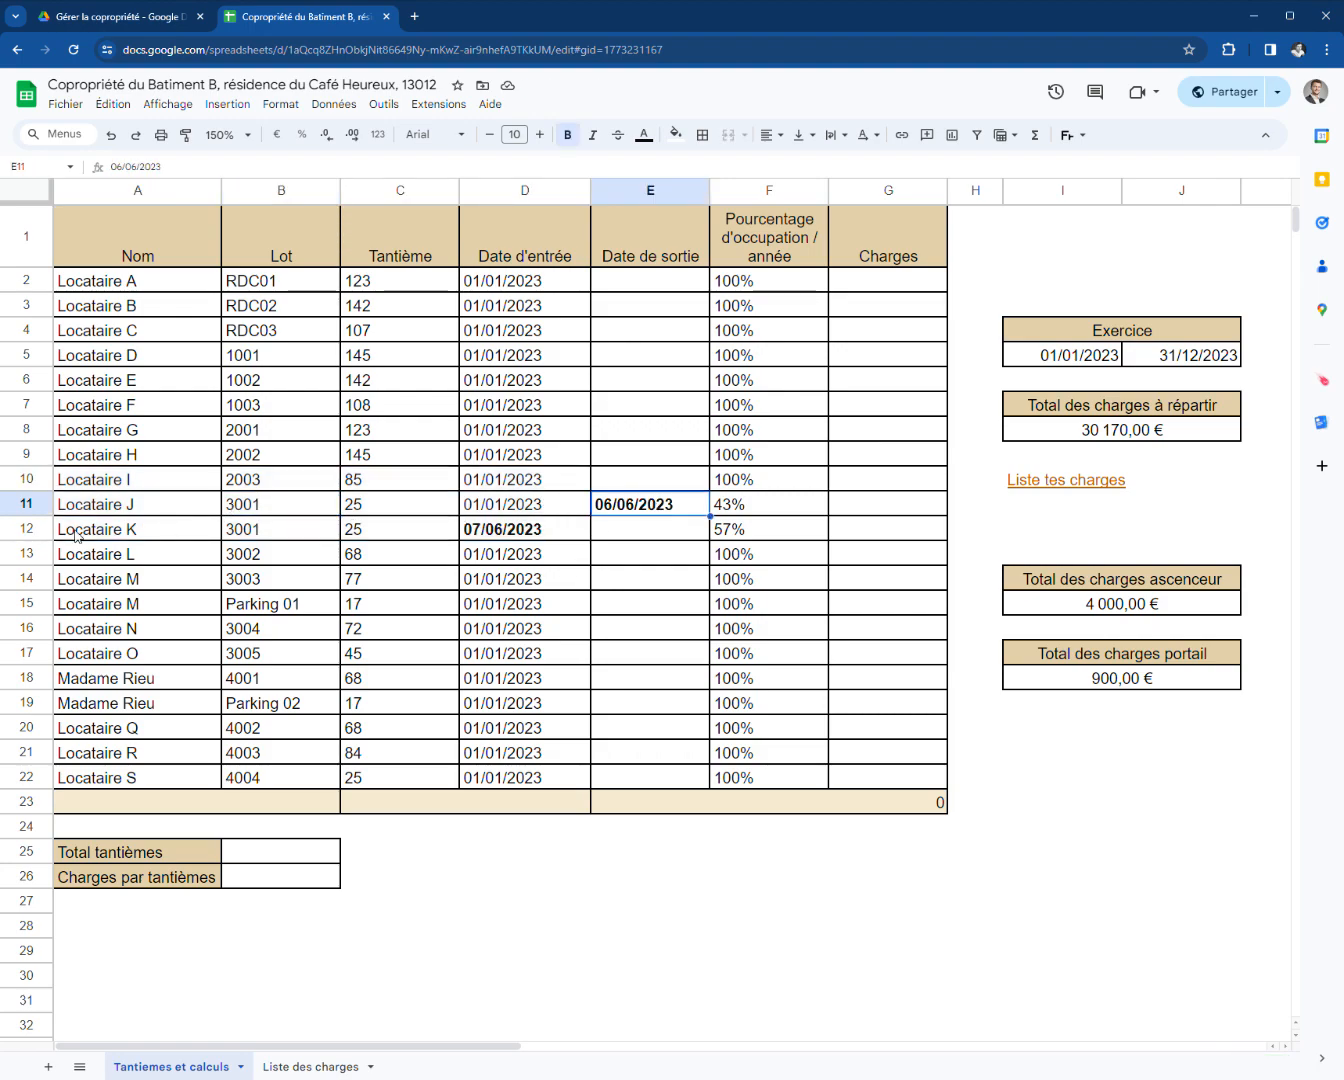
click(512, 537)
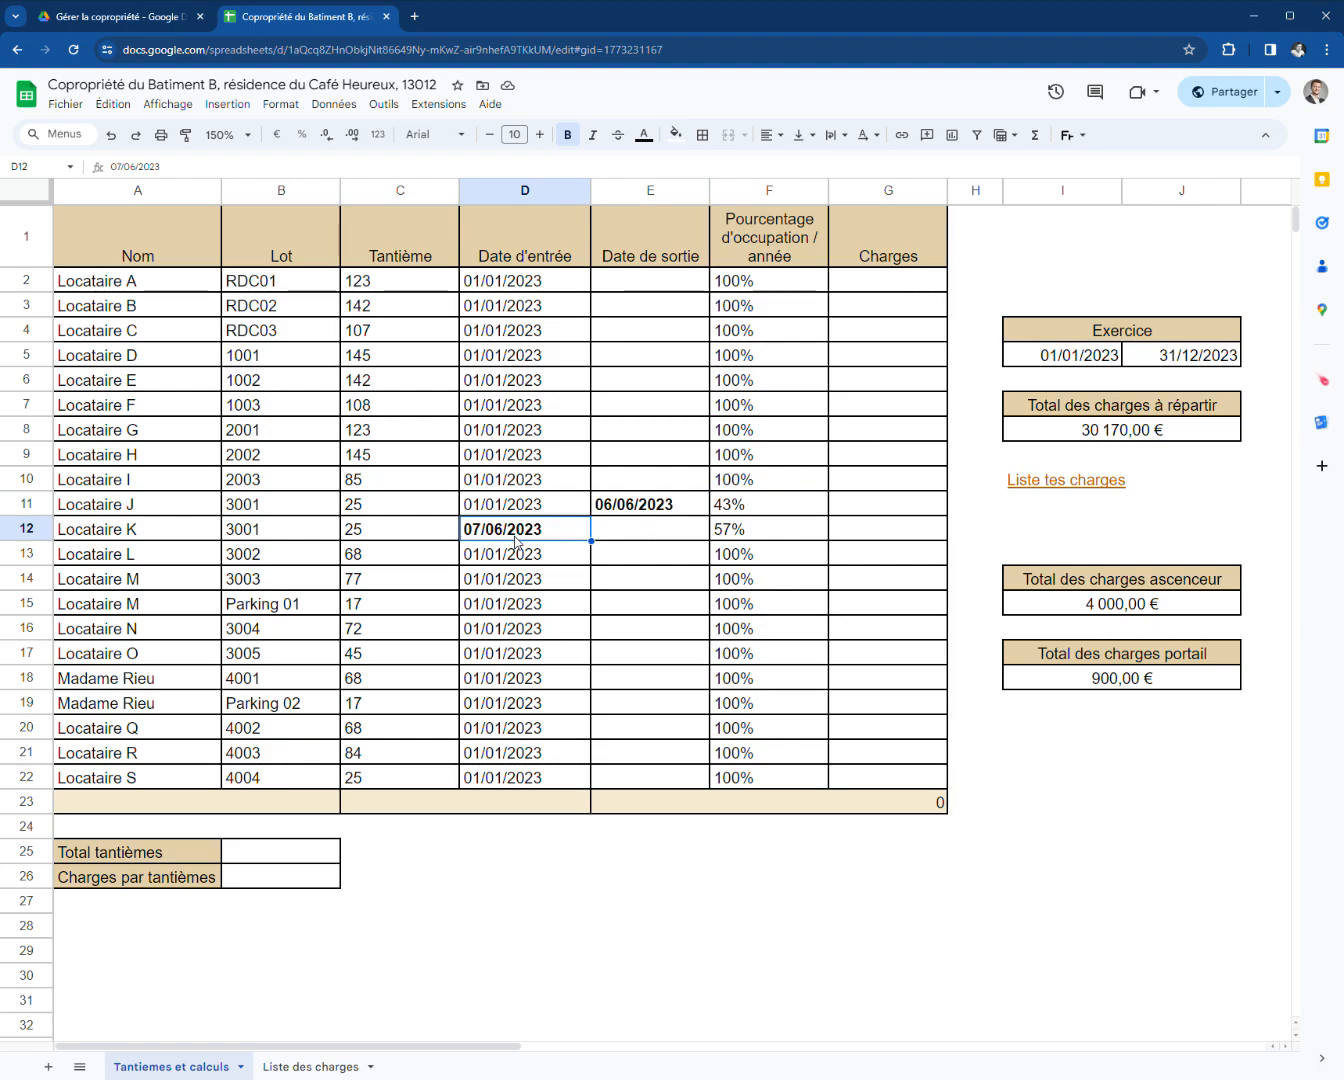
click(378, 776)
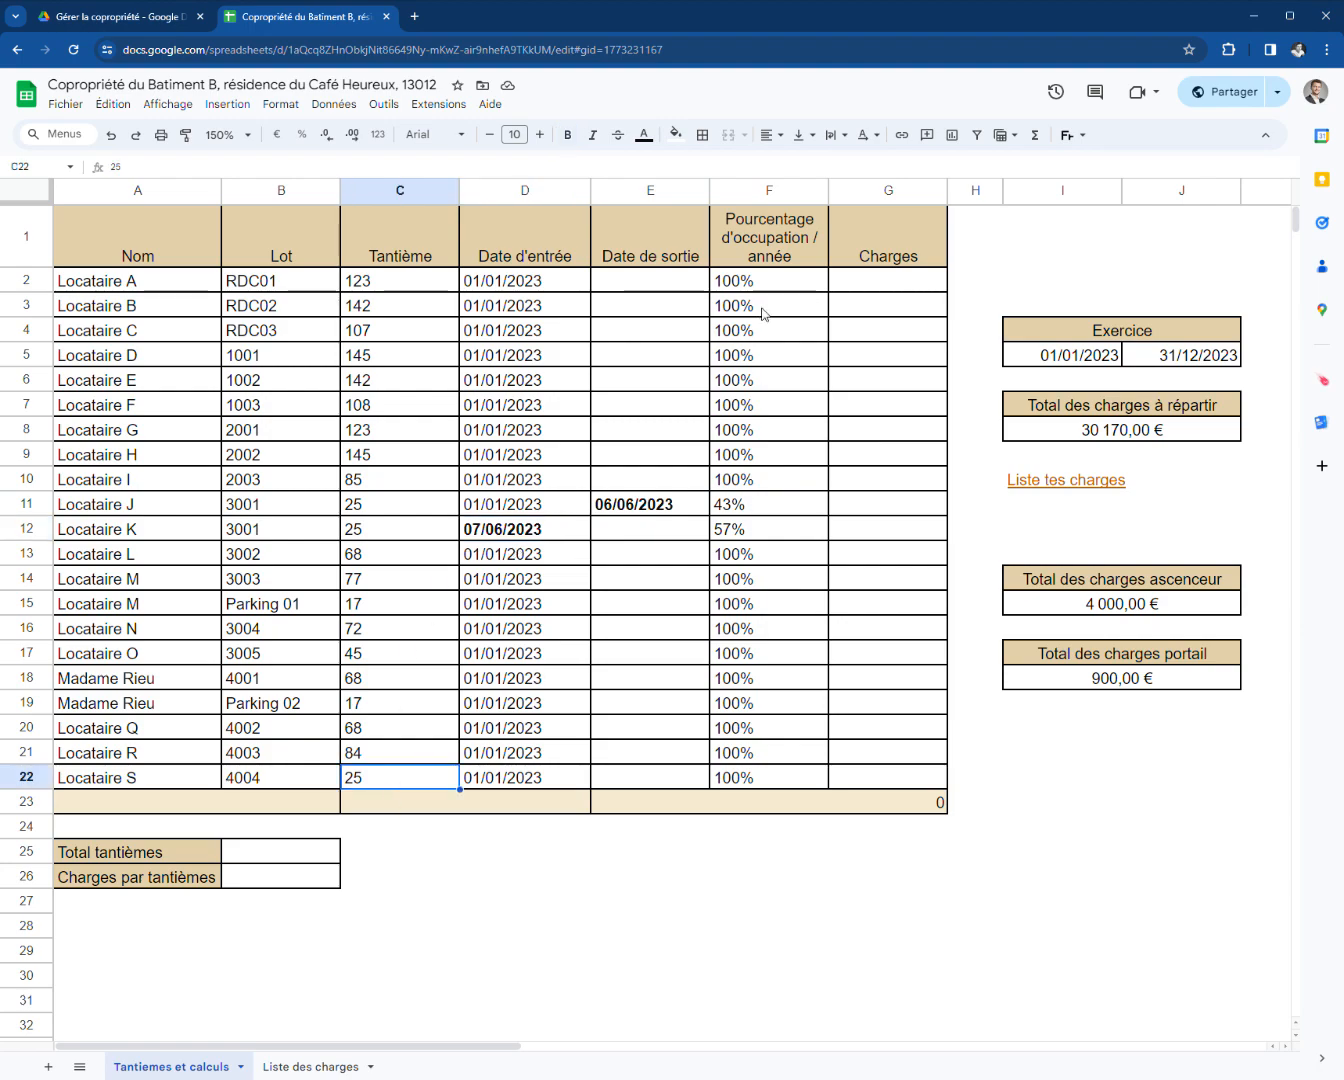
drag(773, 282, 795, 760)
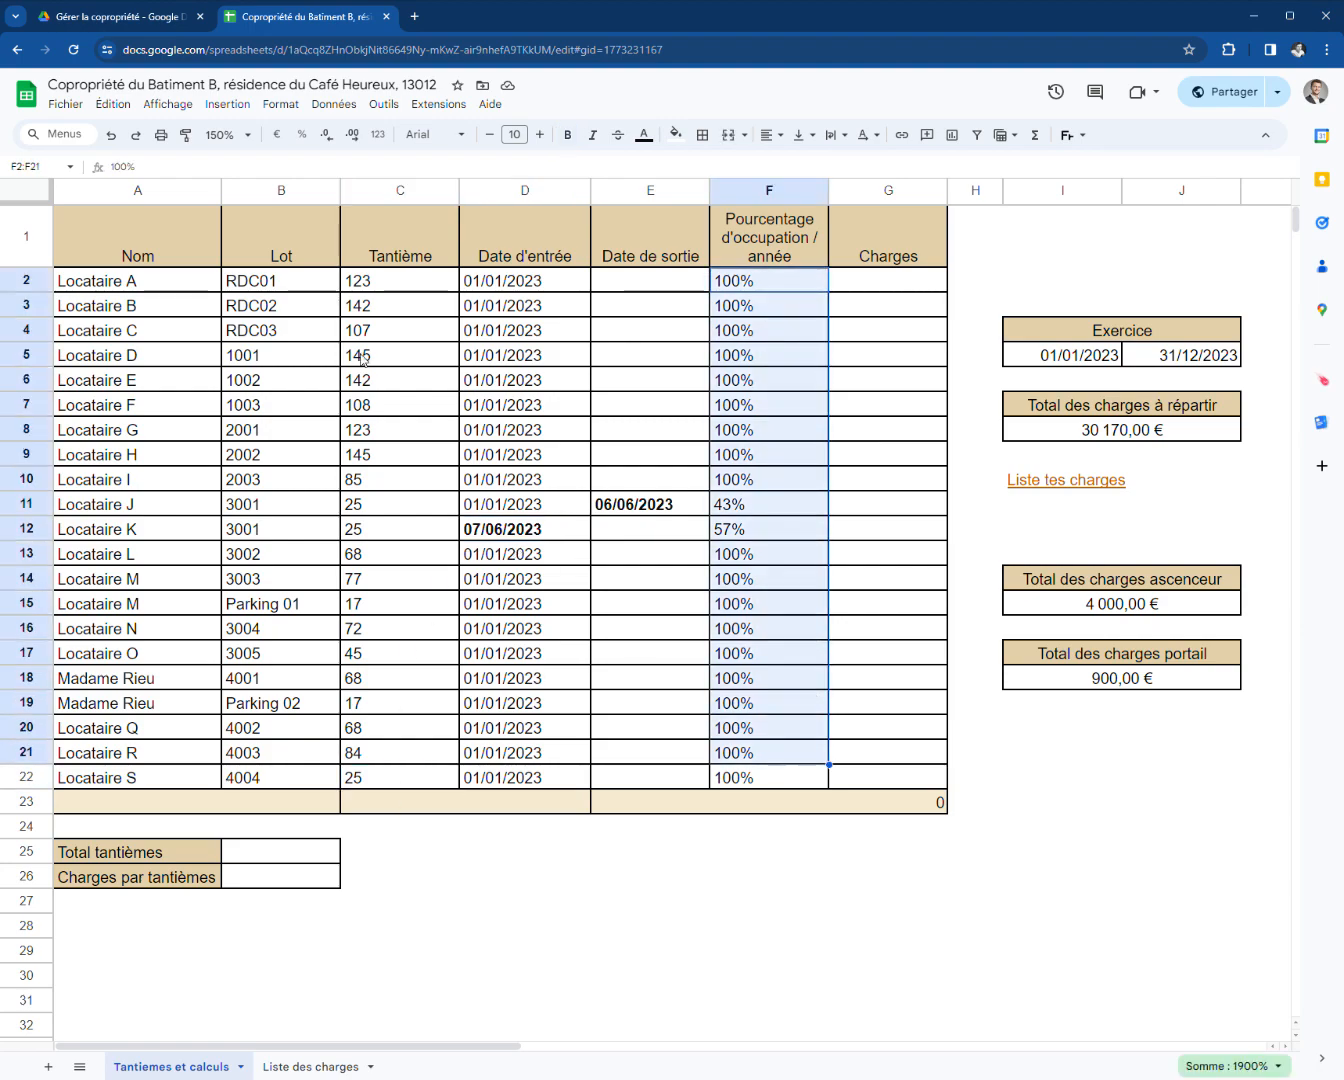
click(320, 288)
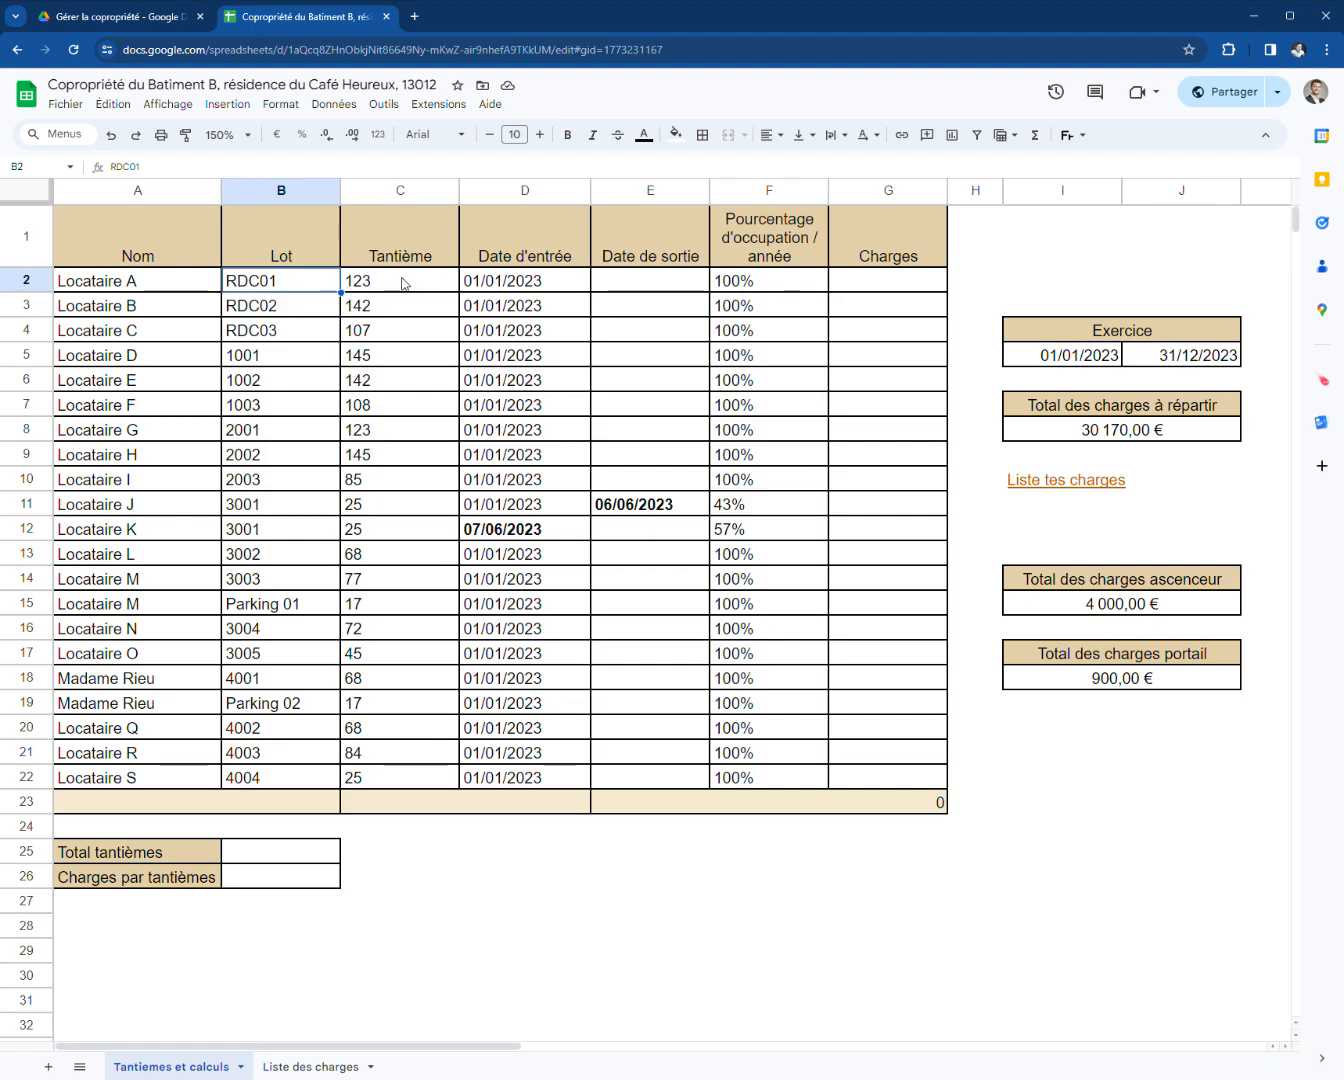
- Total the tantièmes in C23 by summing C2:C22
drag(401, 284, 459, 854)
click(375, 802)
text(=somme()
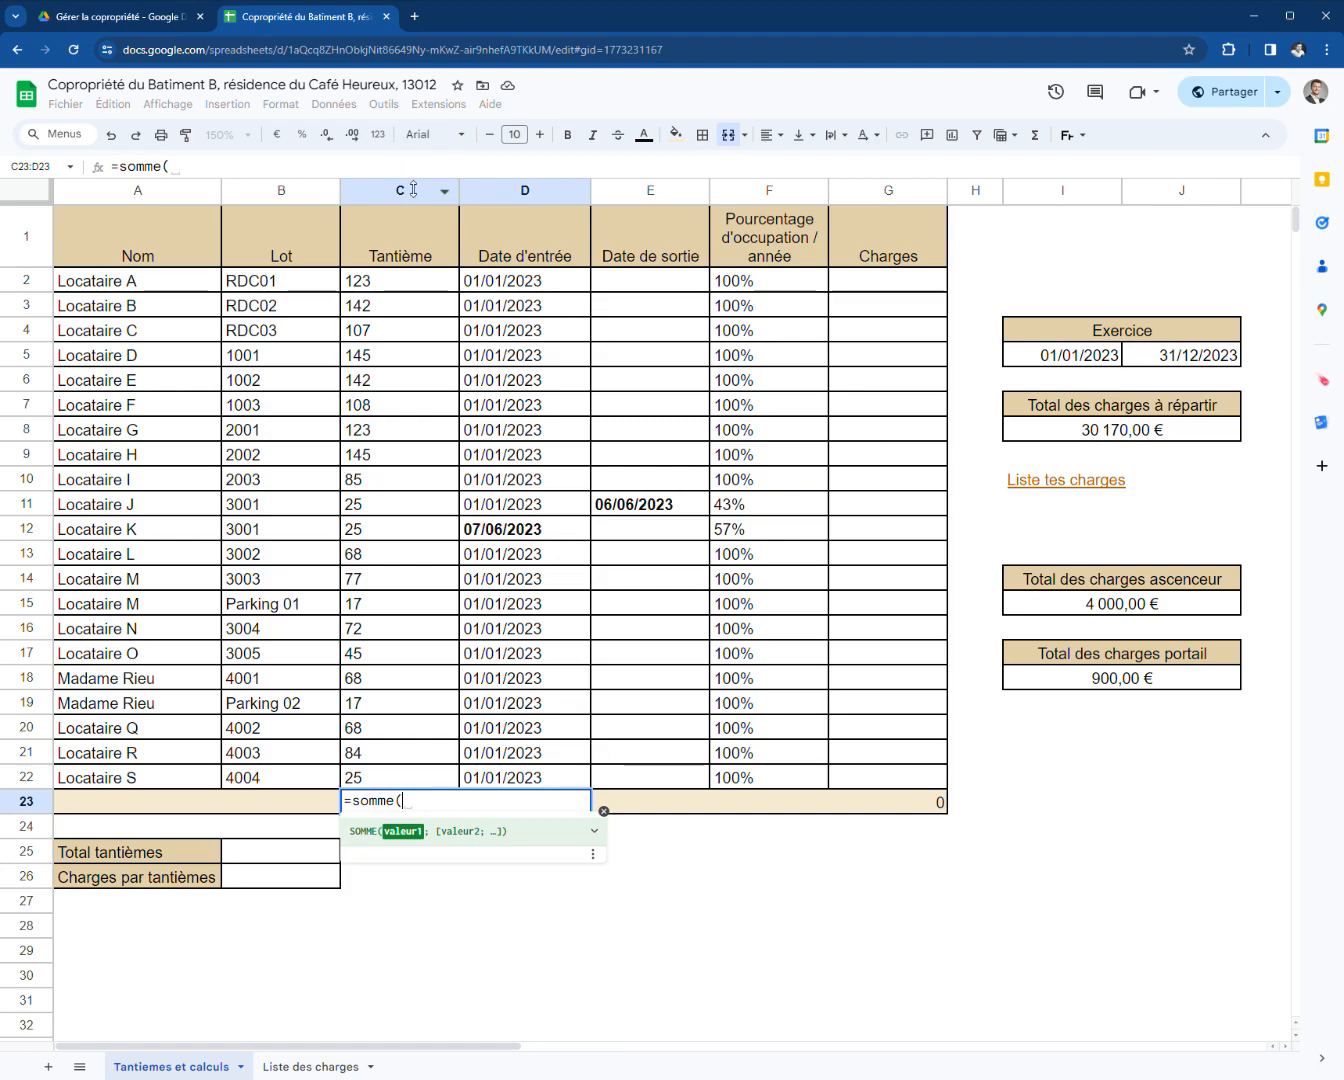
drag(400, 287, 447, 778)
key(Return)
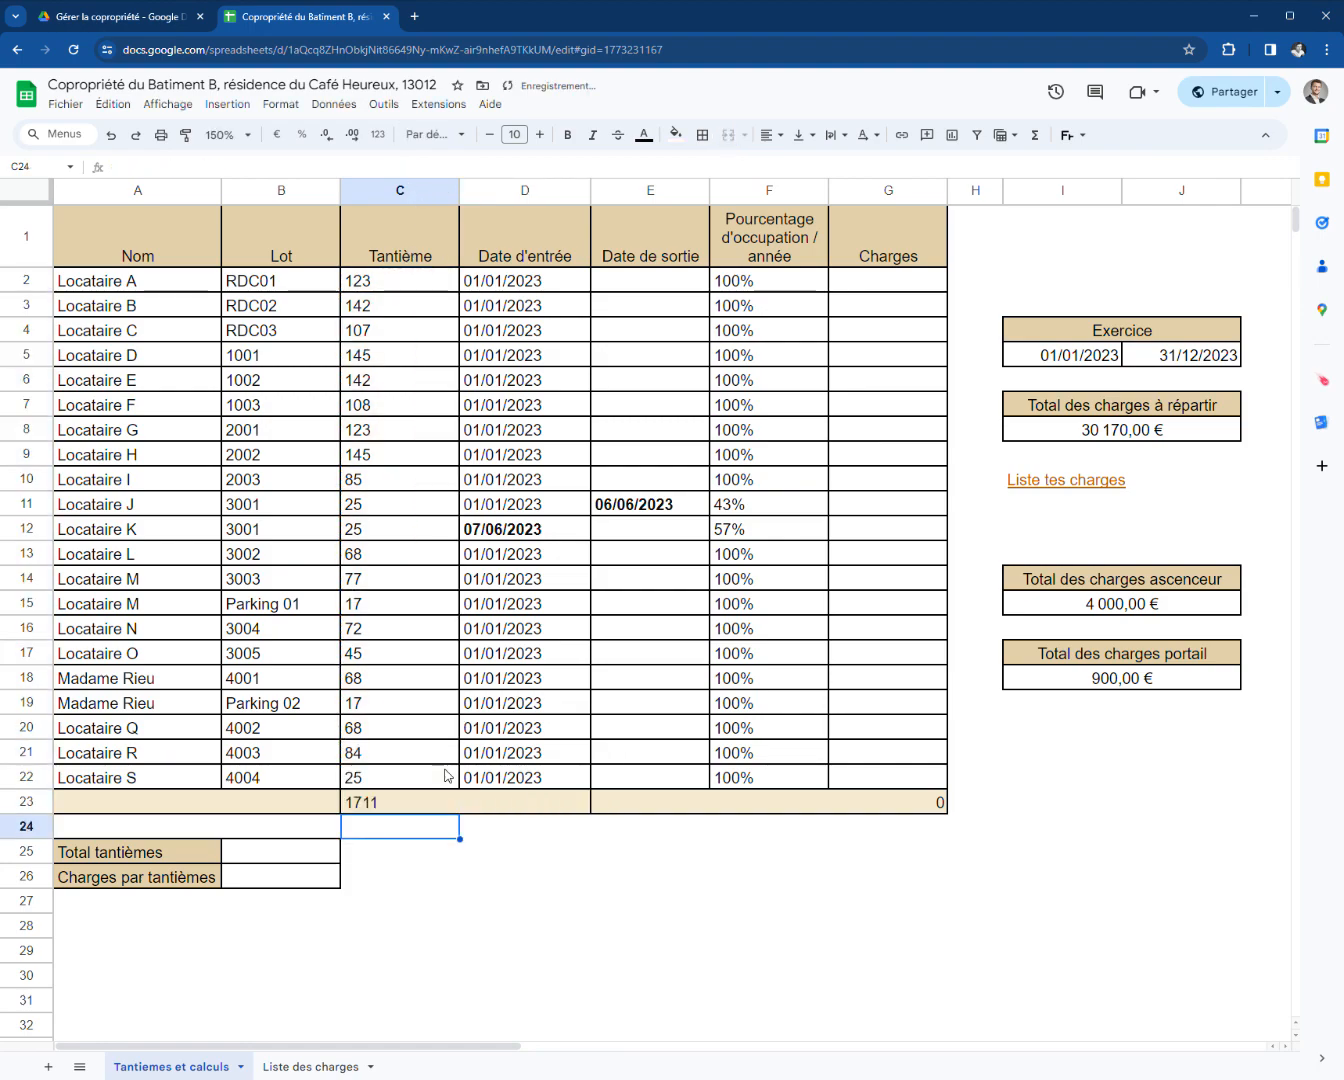
- Try removing Locataire K's duplicate tantième for lot 3001 in C12, and undo the deletion
drag(400, 505, 301, 528)
drag(69, 508, 375, 533)
click(376, 514)
drag(266, 537, 415, 538)
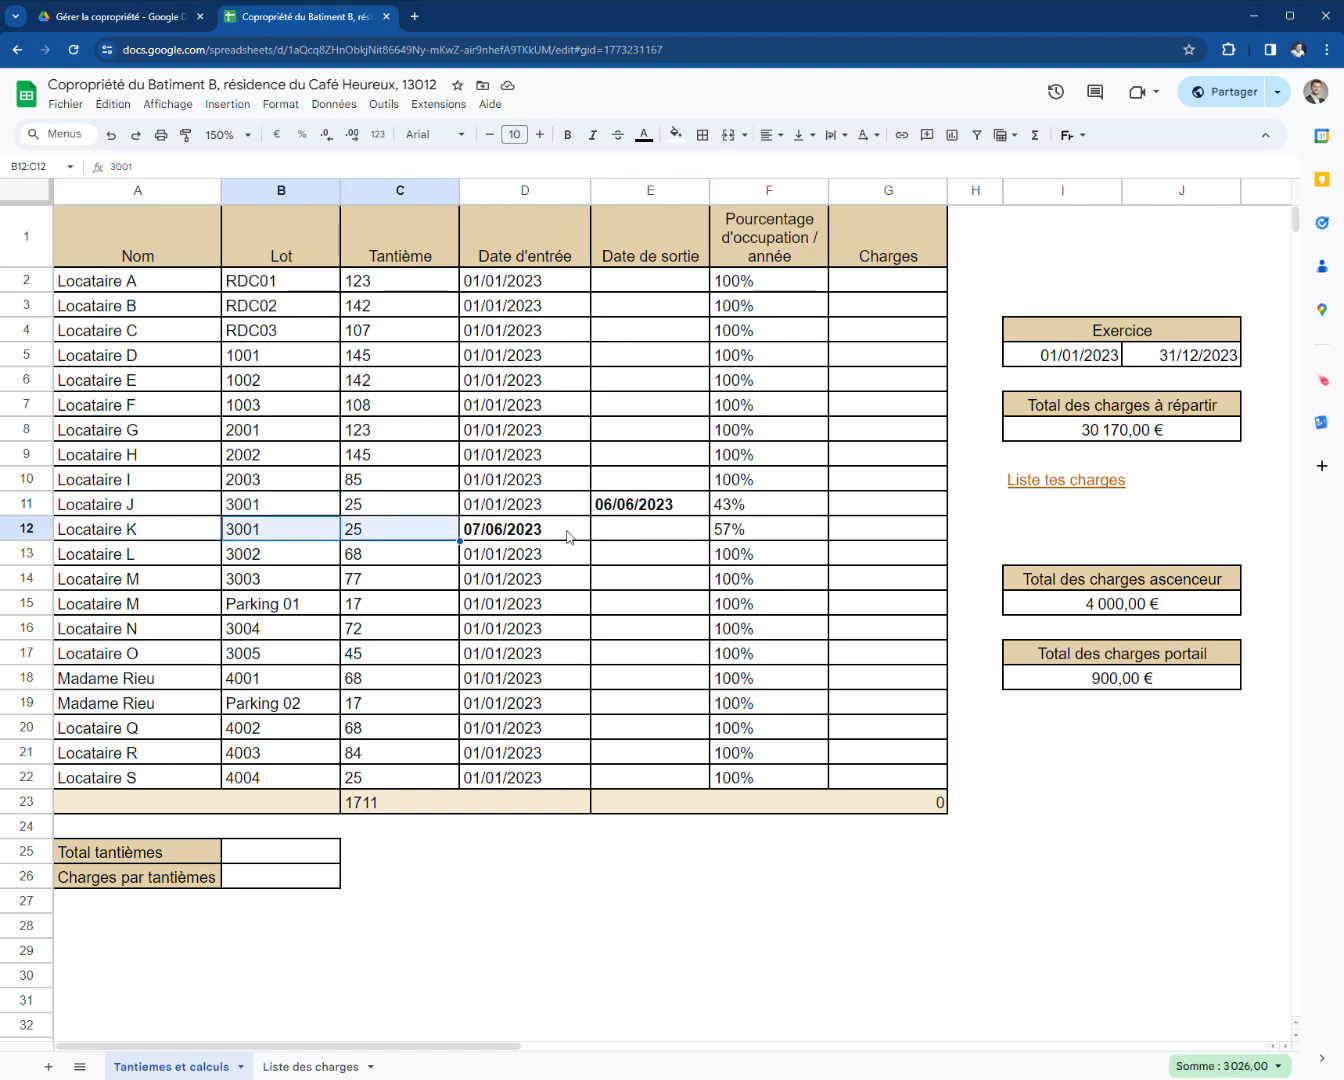
drag(568, 537, 653, 502)
click(385, 538)
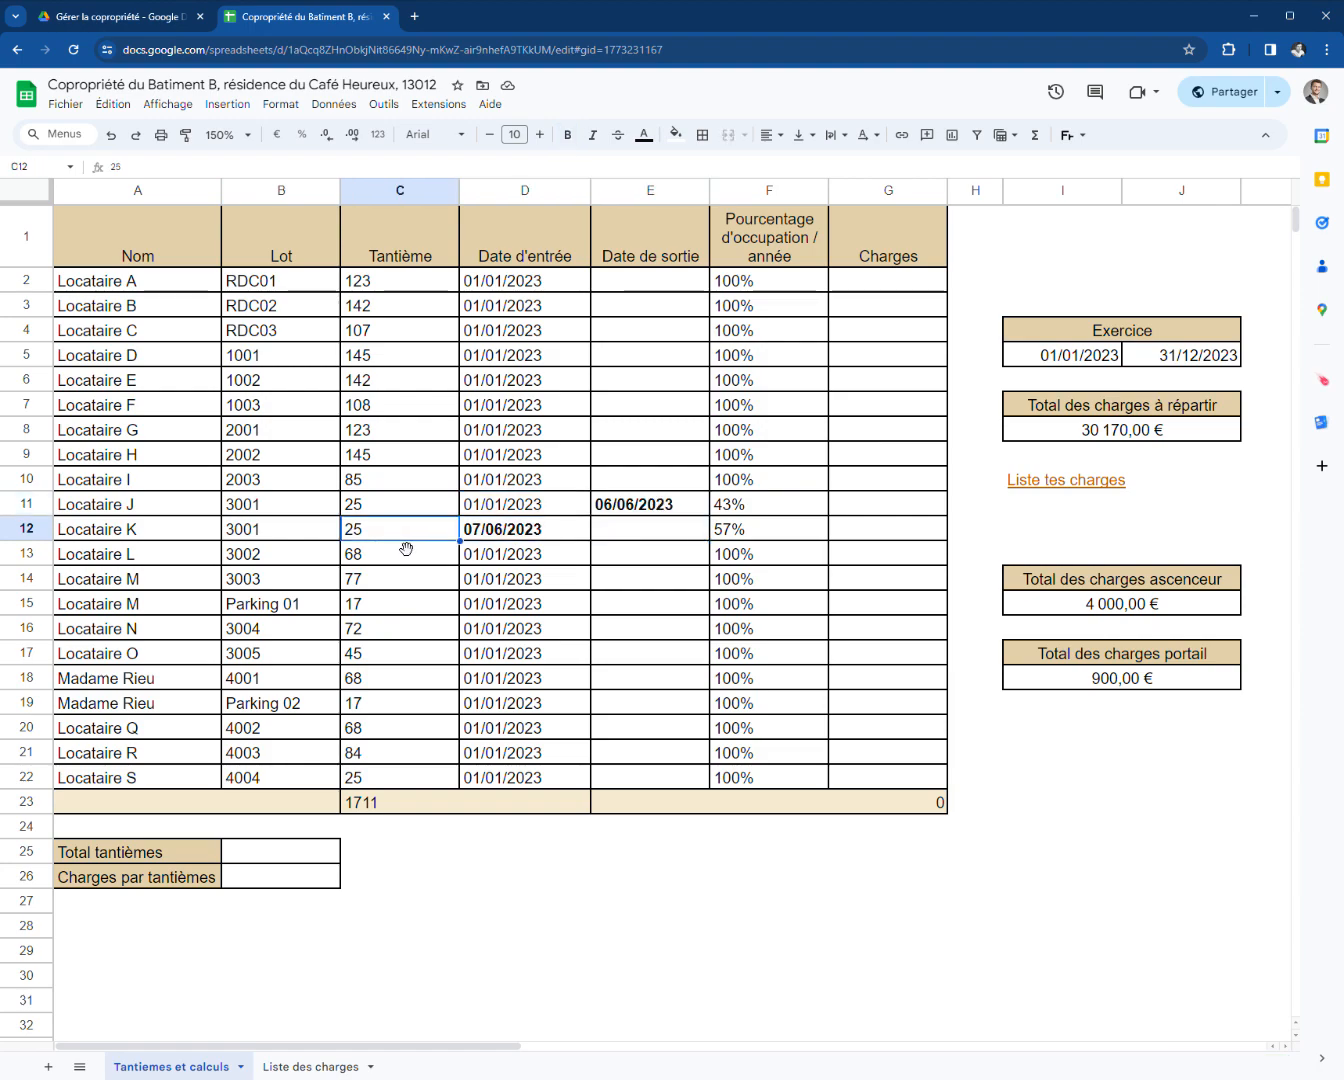
key(Delete)
click(392, 600)
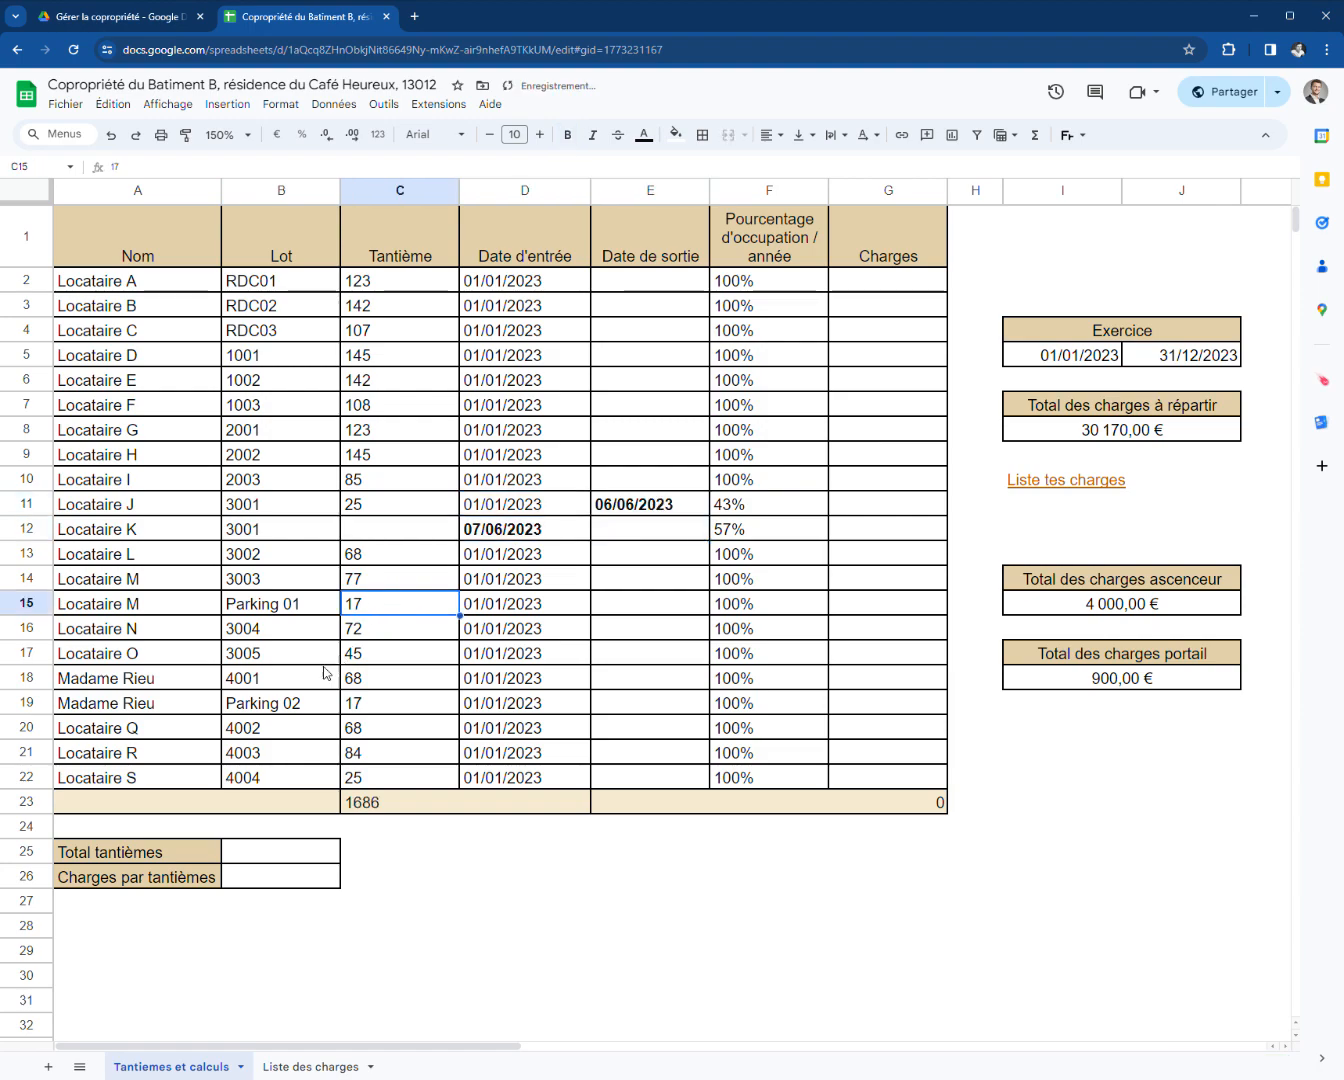
drag(315, 777, 362, 780)
click(326, 780)
drag(379, 506, 388, 684)
click(382, 807)
key(ctrl+z)
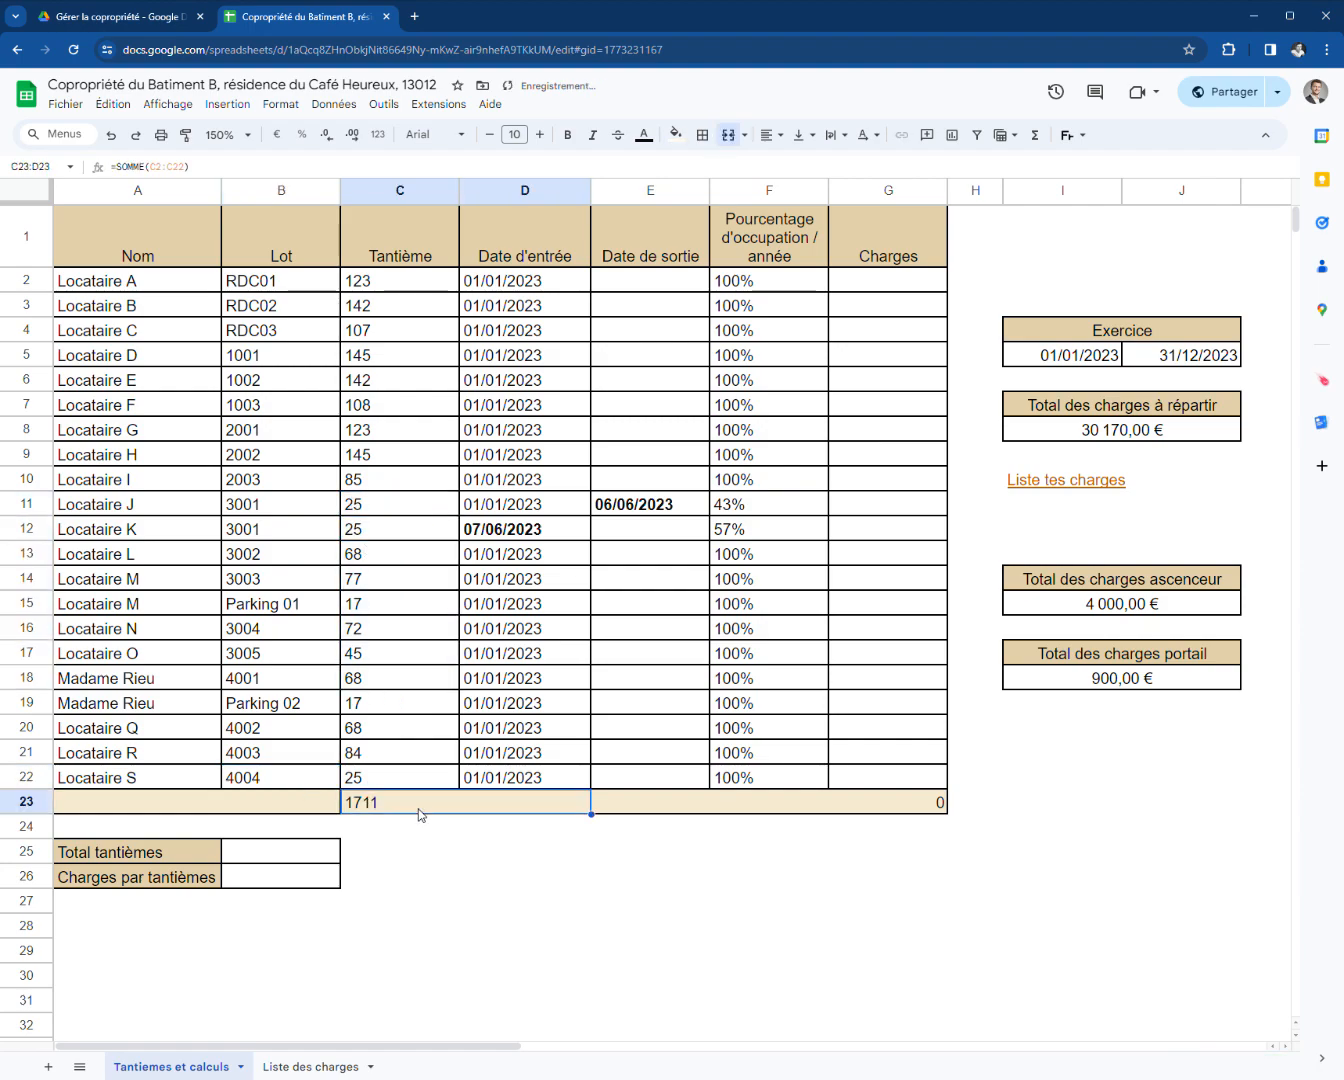
- Subtract the duplicate tantième in C12 from the sum formula in C23
double_click(400, 802)
text(-)
scroll(1200, 261, right, 3)
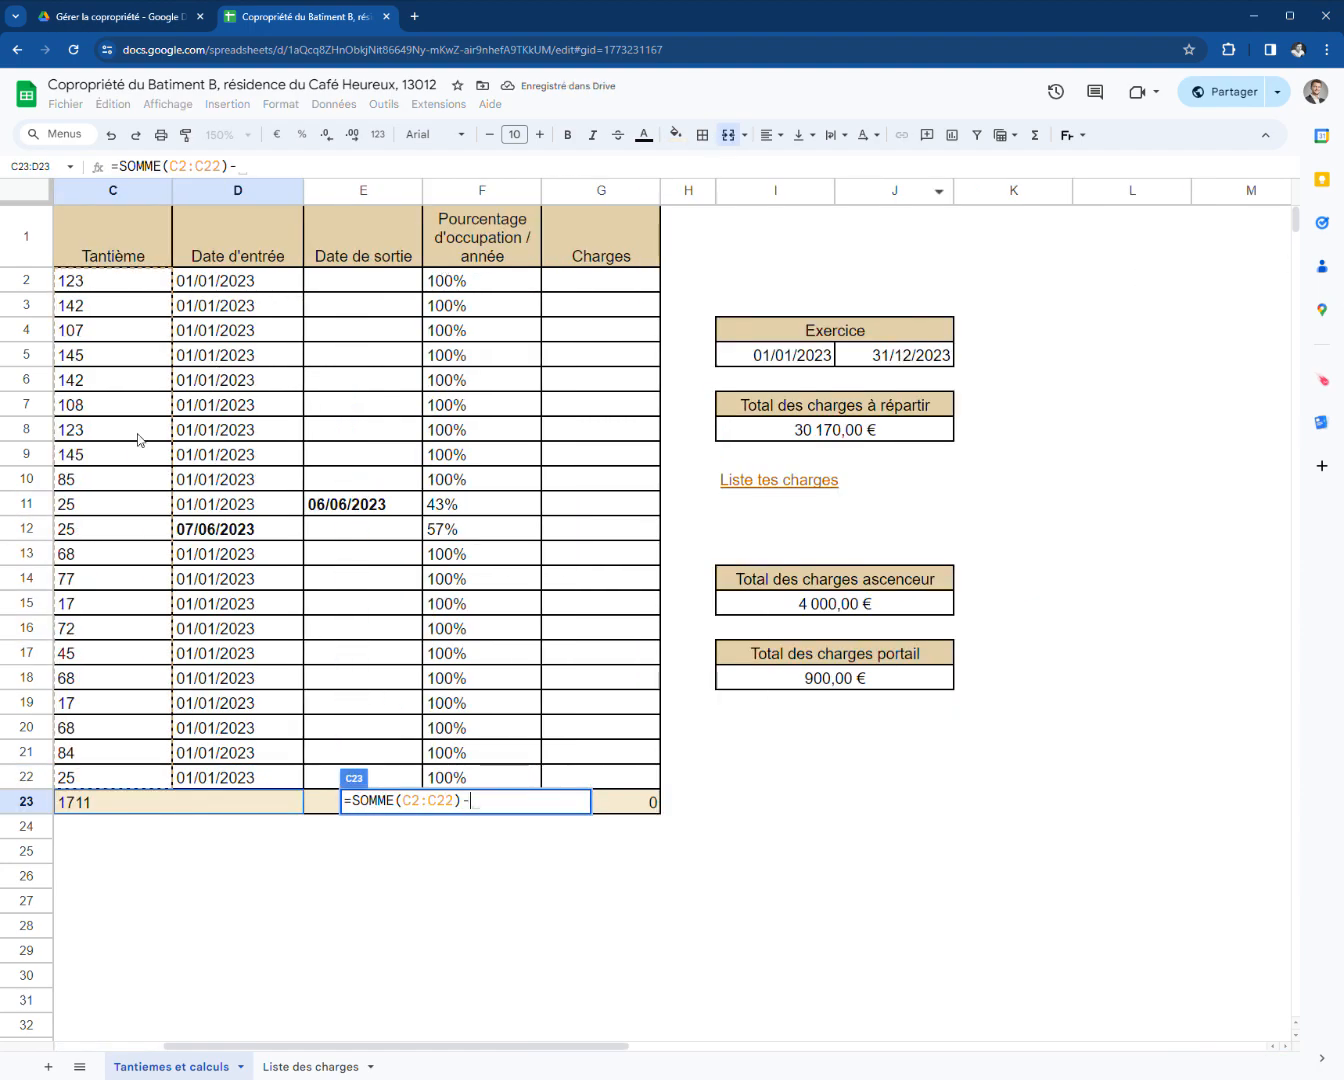
scroll(170, 480, left, 3)
click(403, 535)
key(Return)
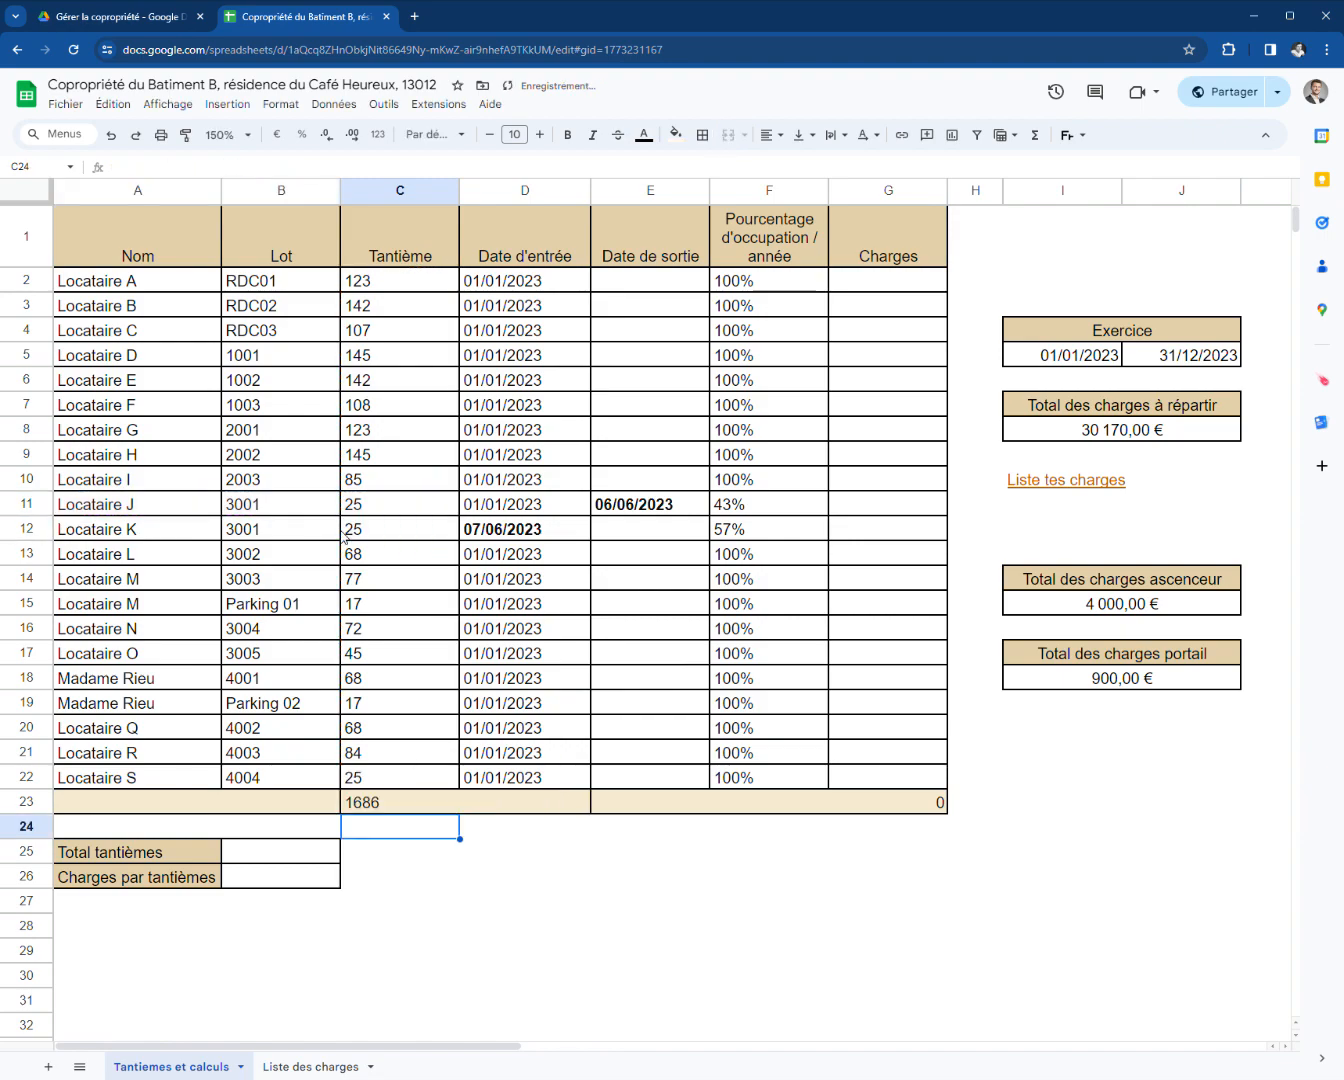
- Link the Total tantièmes cell B25 to the tantième sum in C23
click(310, 861)
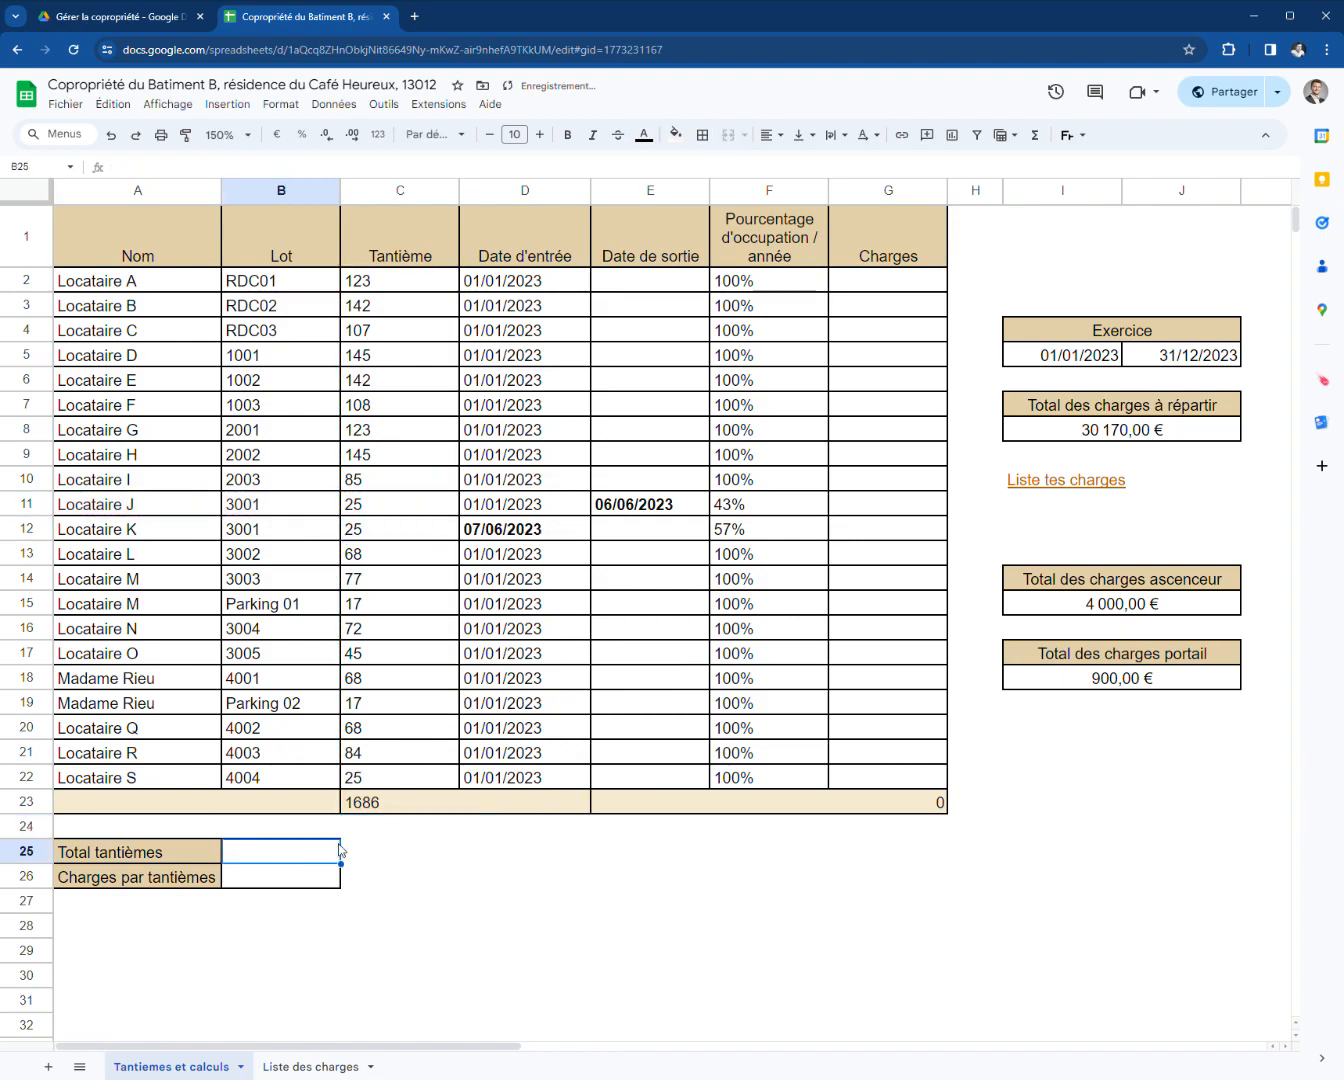
text(=)
click(376, 810)
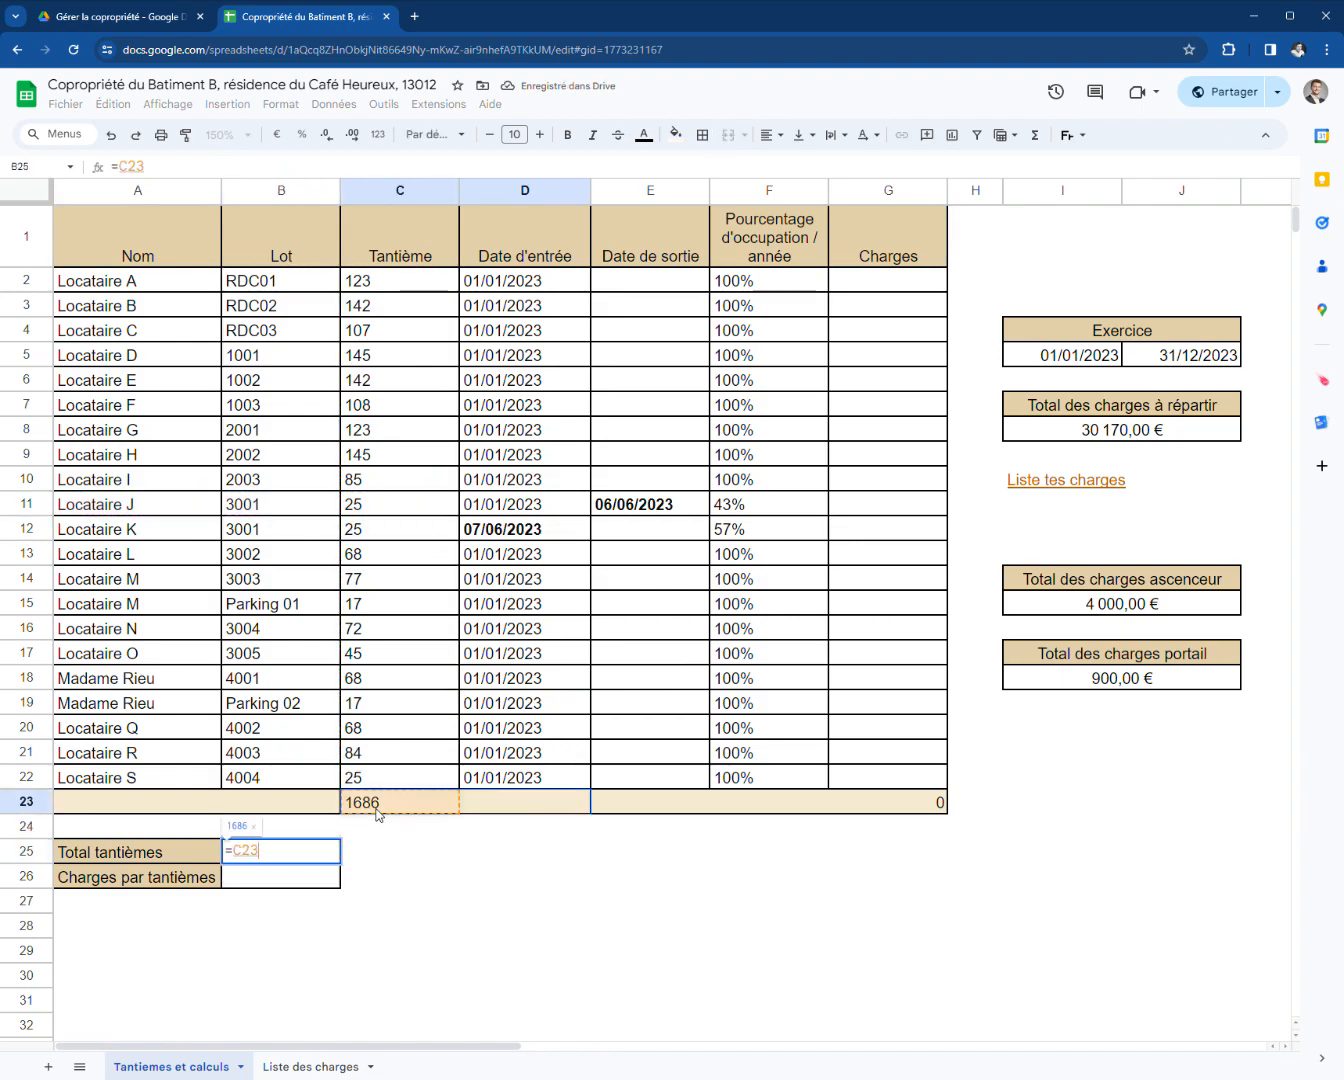
key(Return)
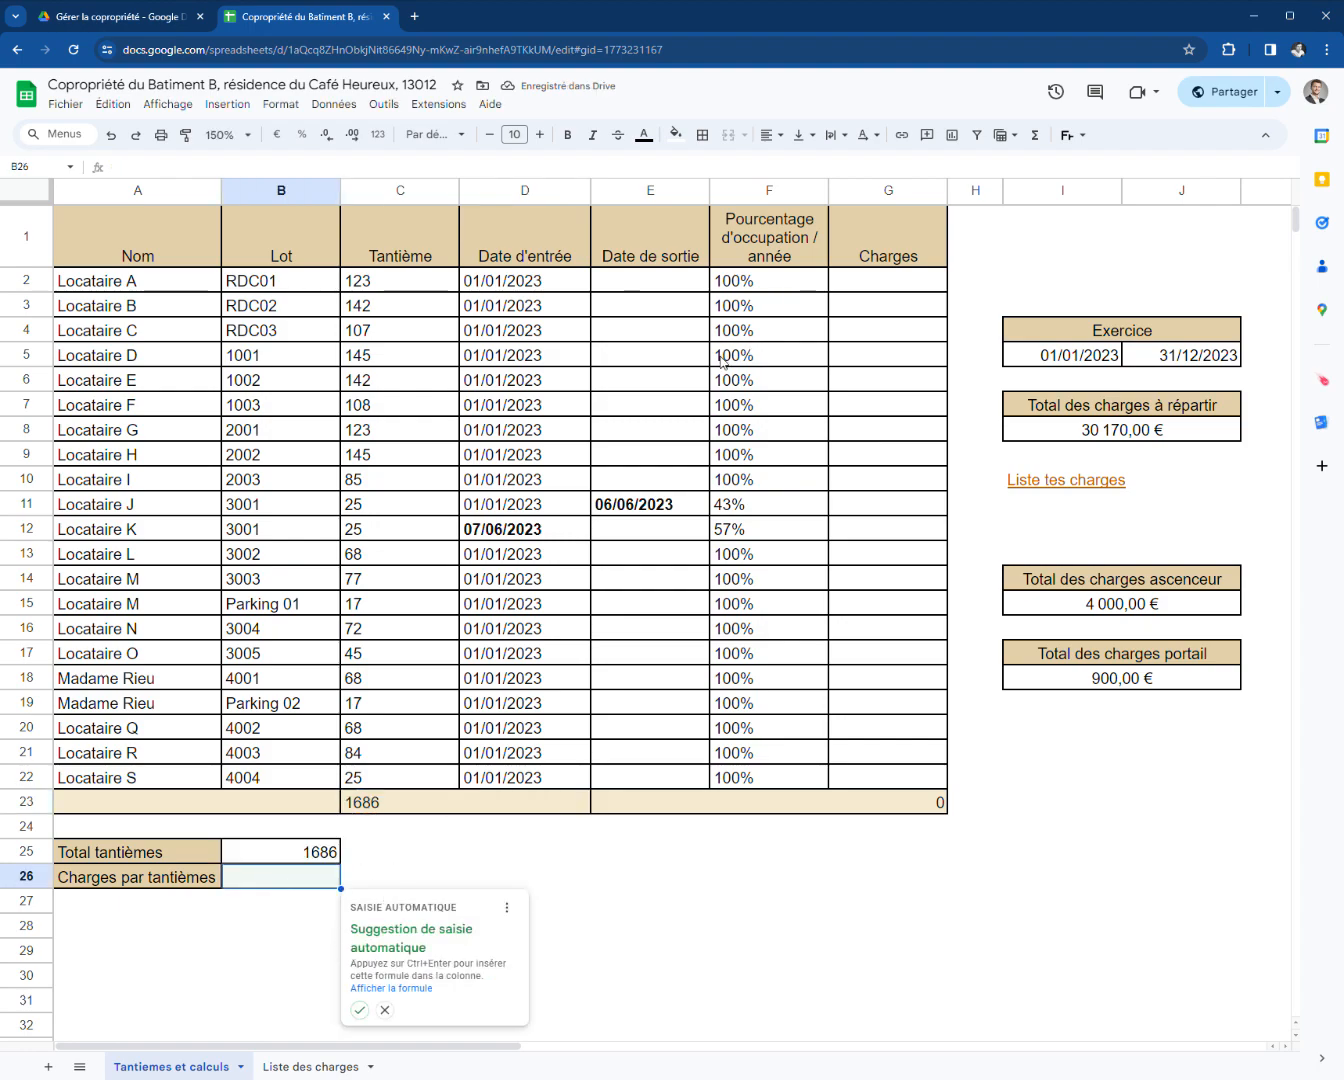
- Insert two columns after the Charges column G and copy column G into each of them
right_click(866, 193)
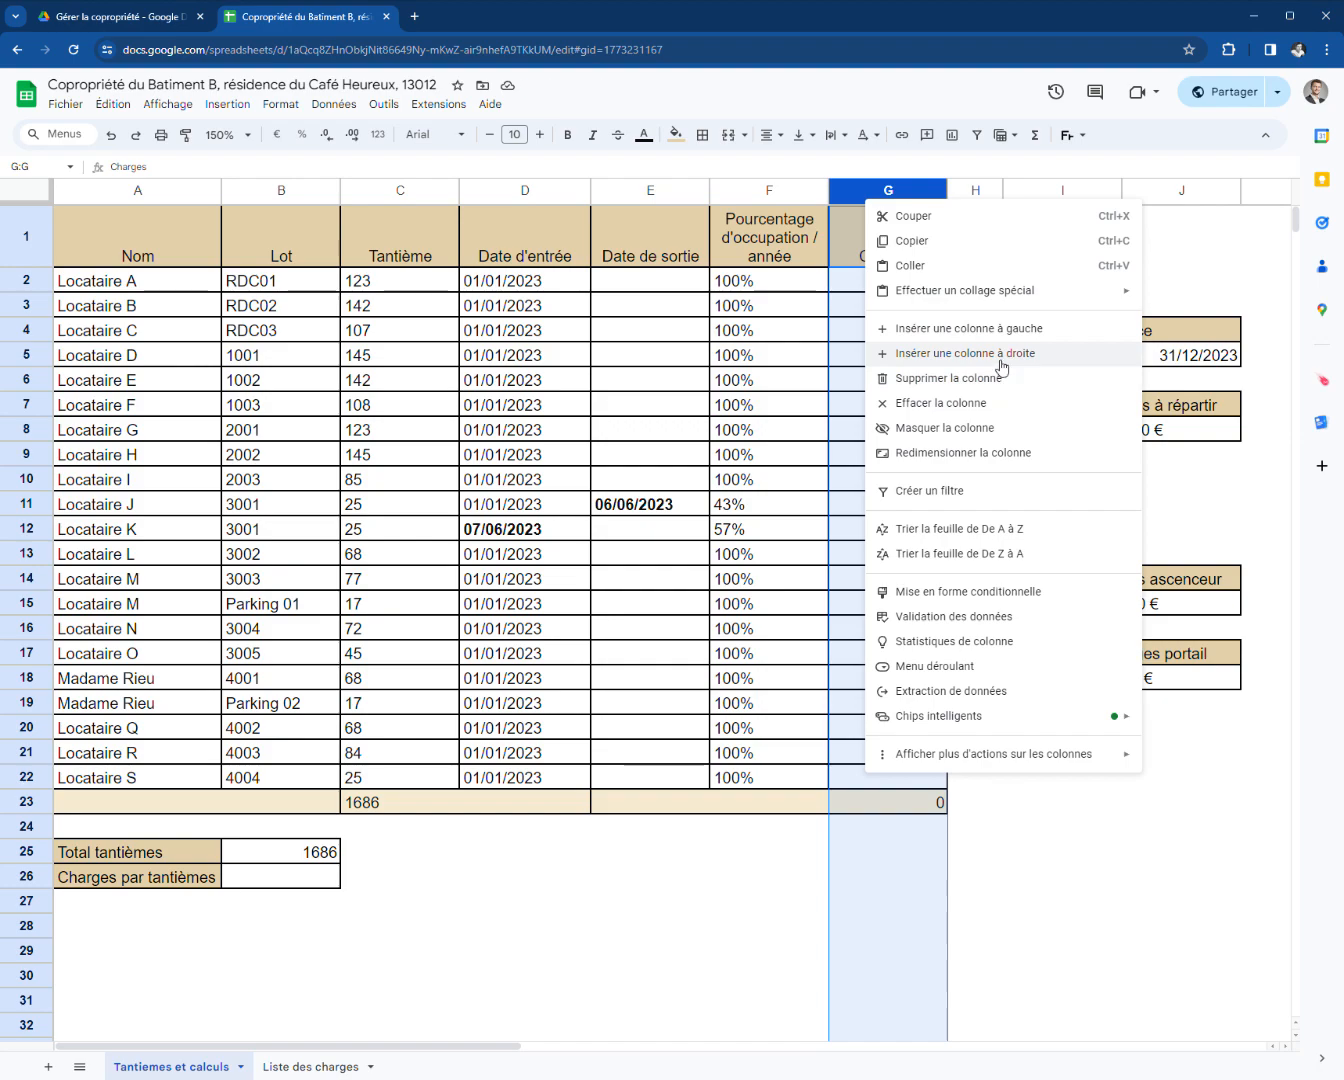
click(1002, 353)
click(906, 190)
key(ctrl+c)
click(993, 197)
key(ctrl+v)
right_click(871, 193)
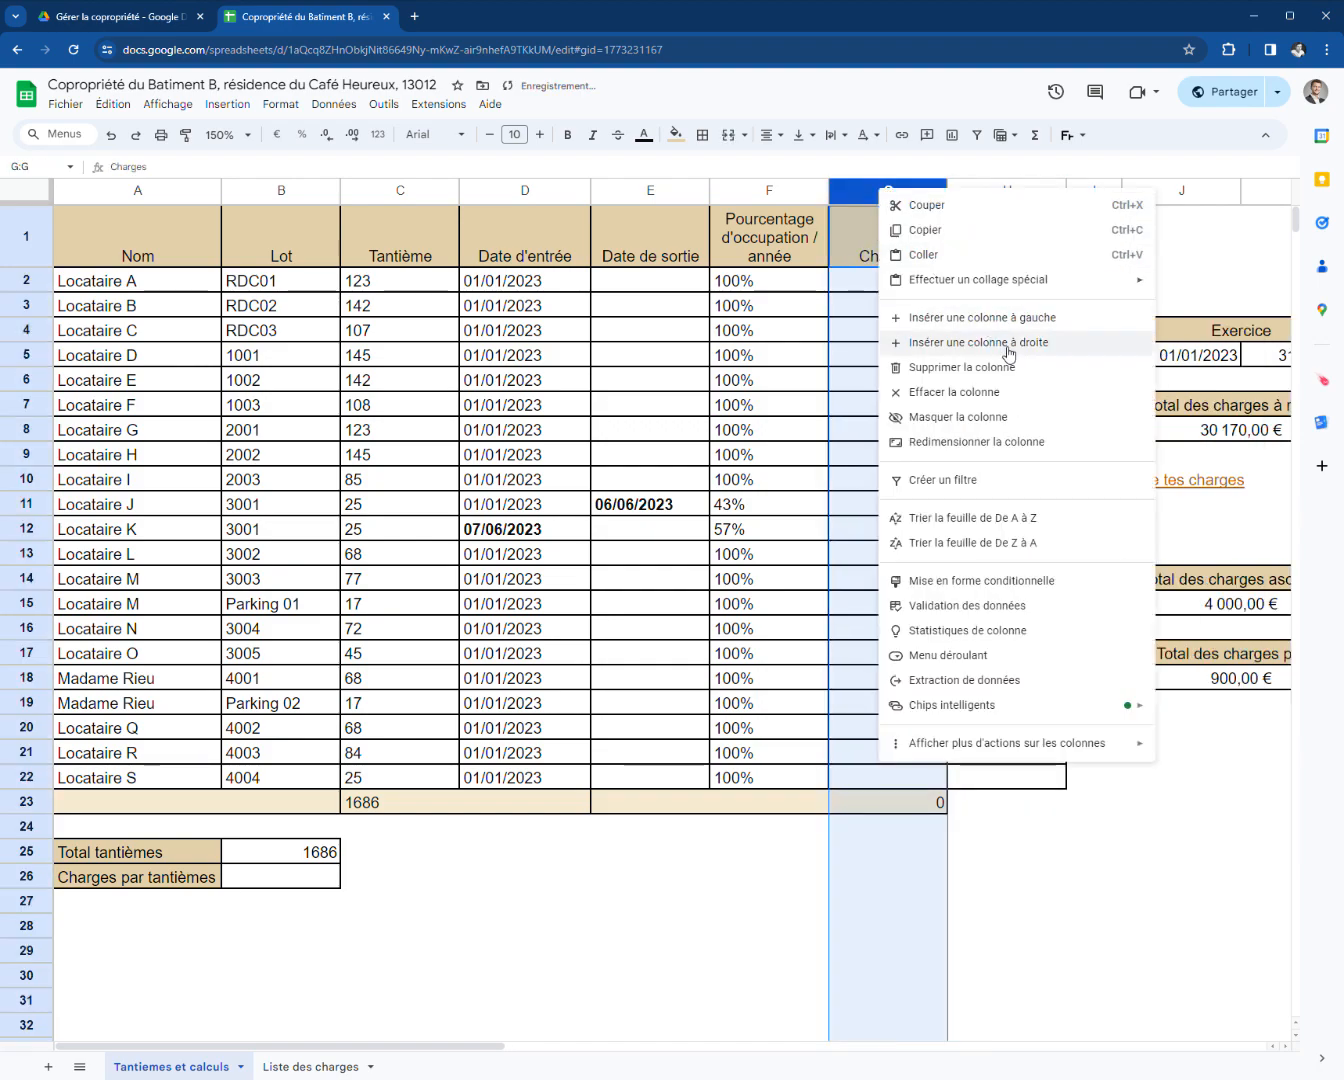
click(1005, 342)
click(1013, 199)
click(995, 199)
key(ctrl+v)
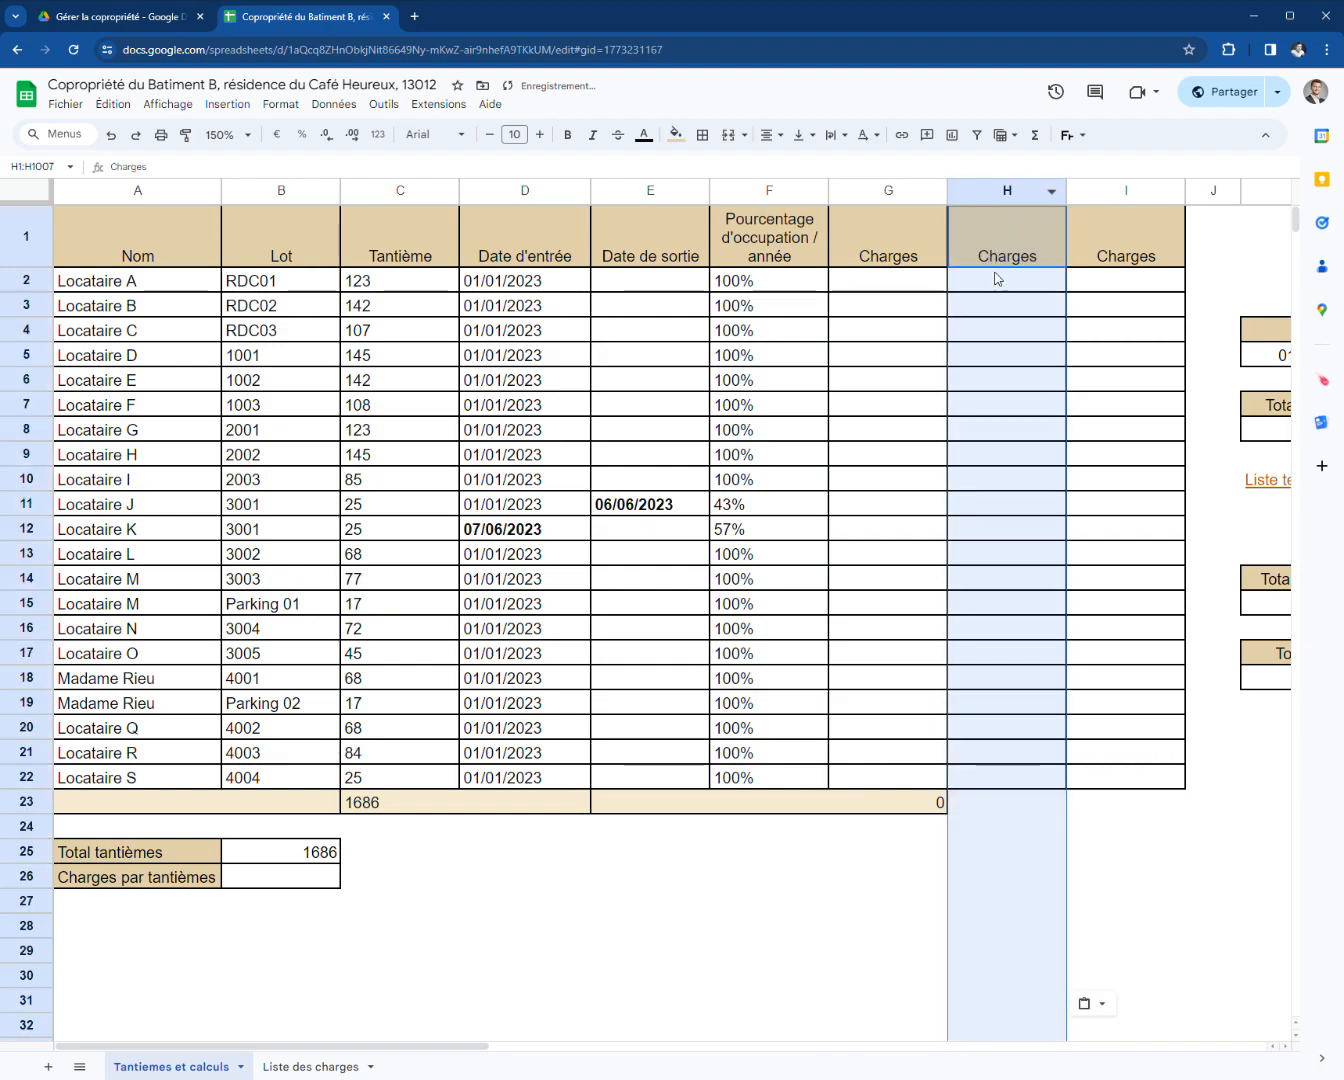
- Rename the header in H1 as "Charges Ascenceur", with the second word on its own line
double_click(998, 257)
text(Qscenceur)
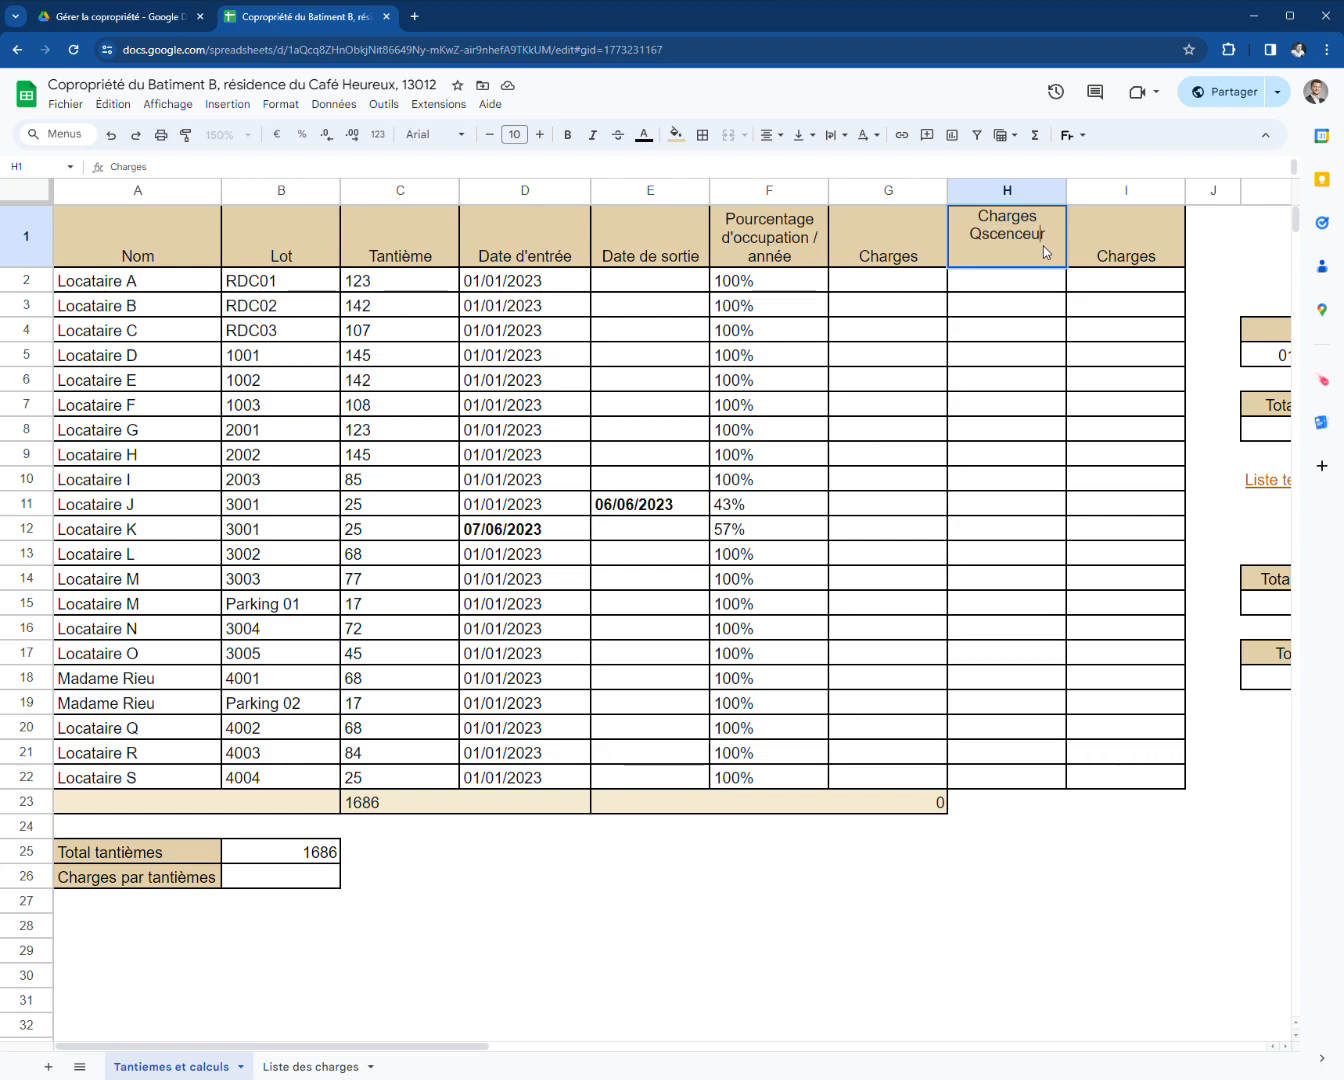
drag(1178, 976, 1212, 1070)
click(1176, 514)
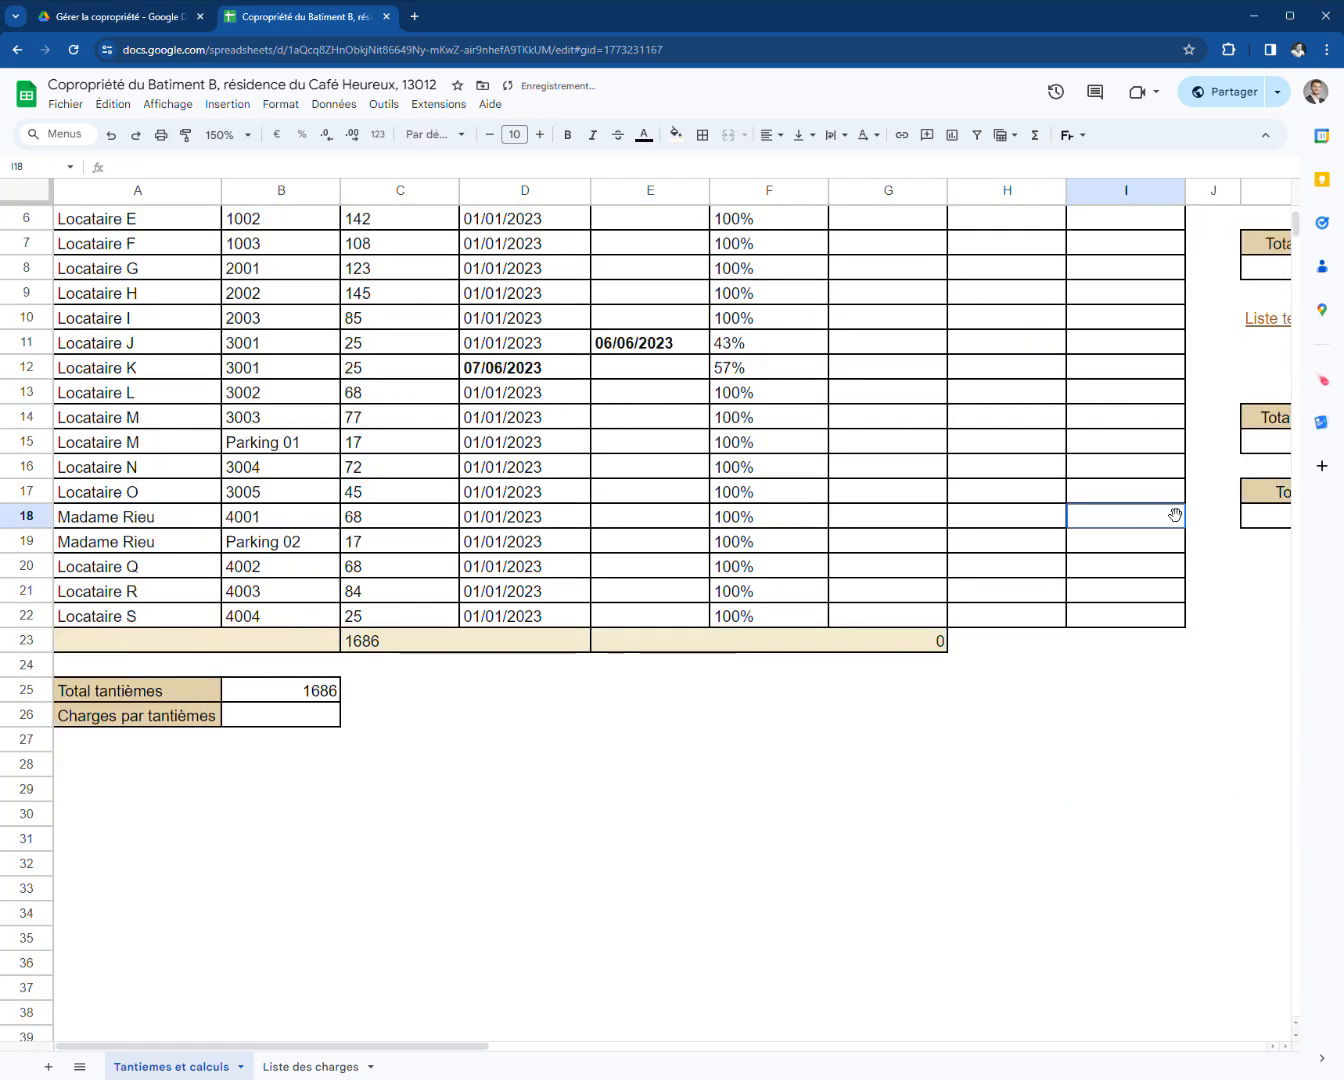
scroll(1101, 264, up, 3)
click(980, 241)
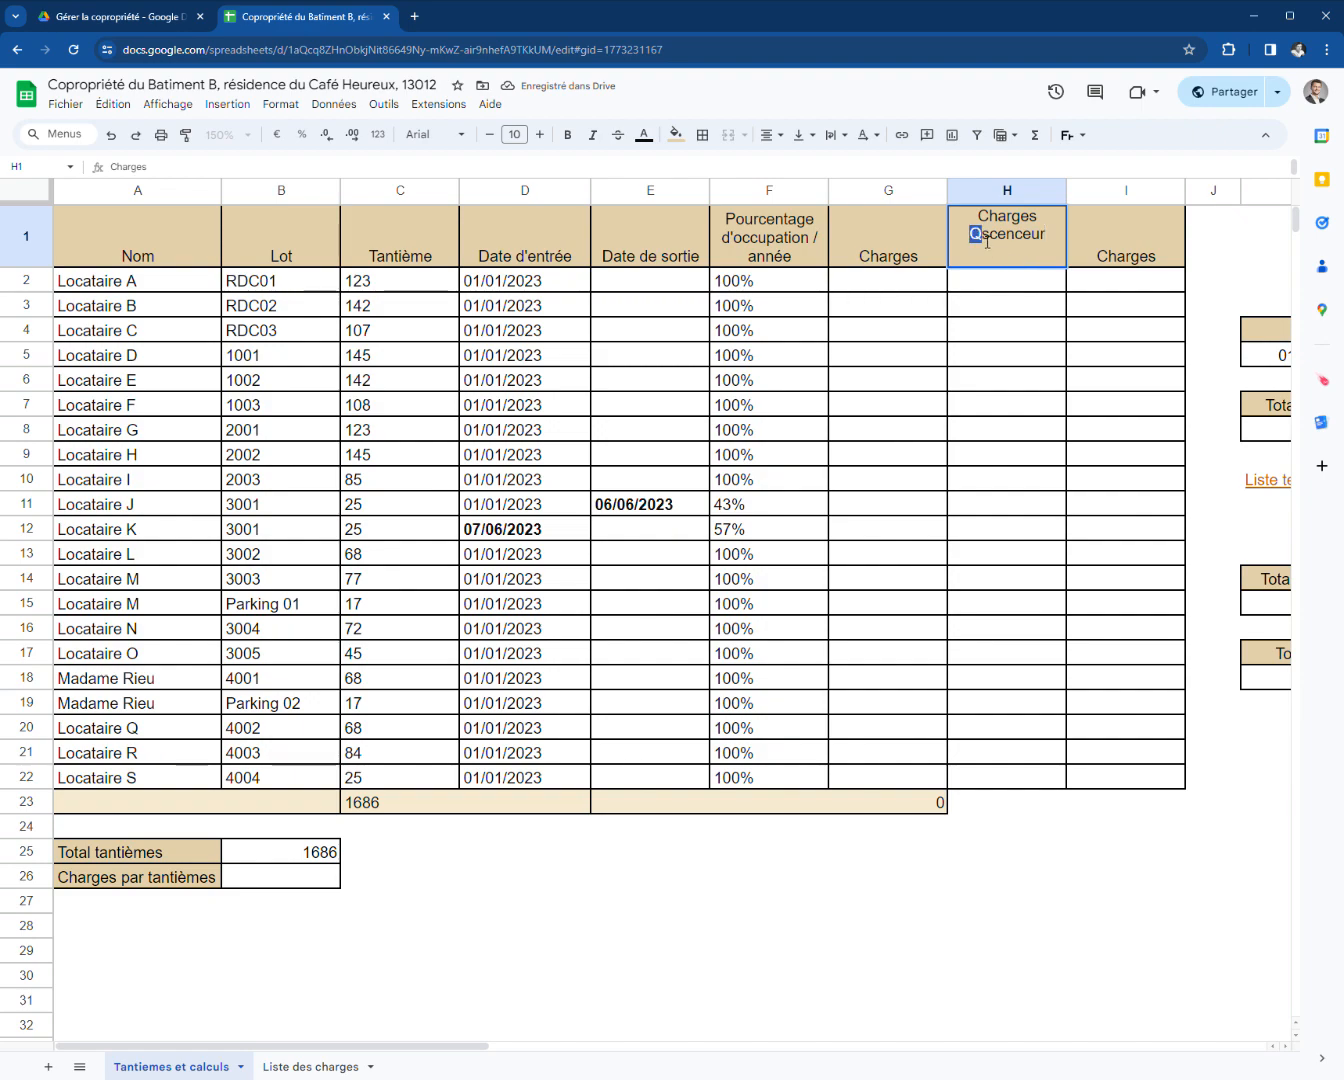
text(A)
- Rename the header in I1 as "Charges Parking", with the second word on its own line
double_click(1134, 247)
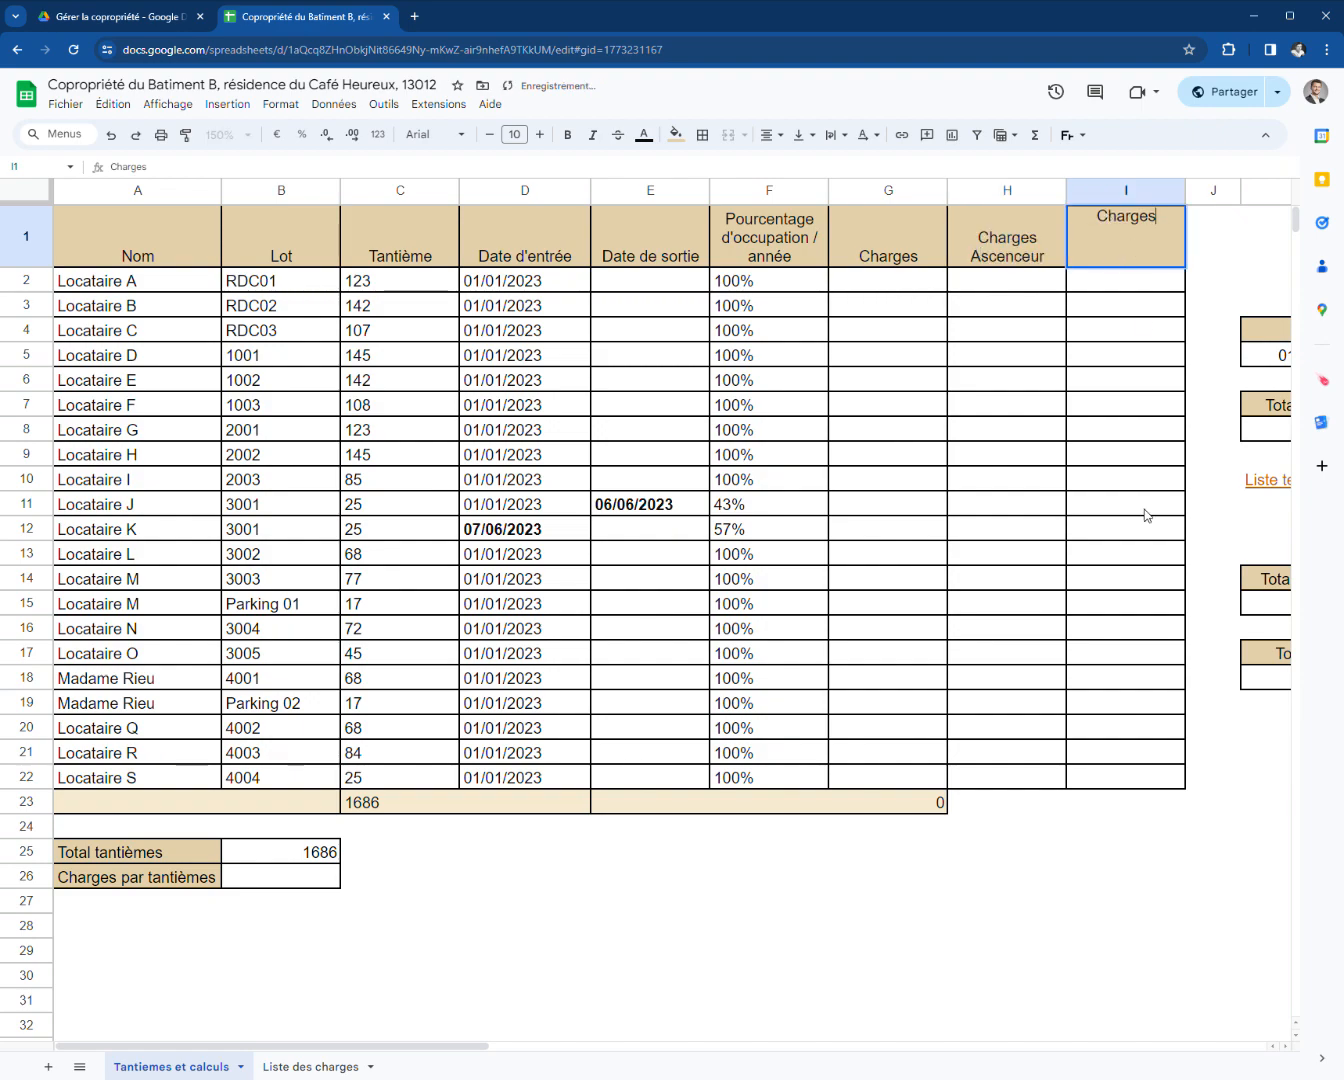
text(Parking)
key(Return)
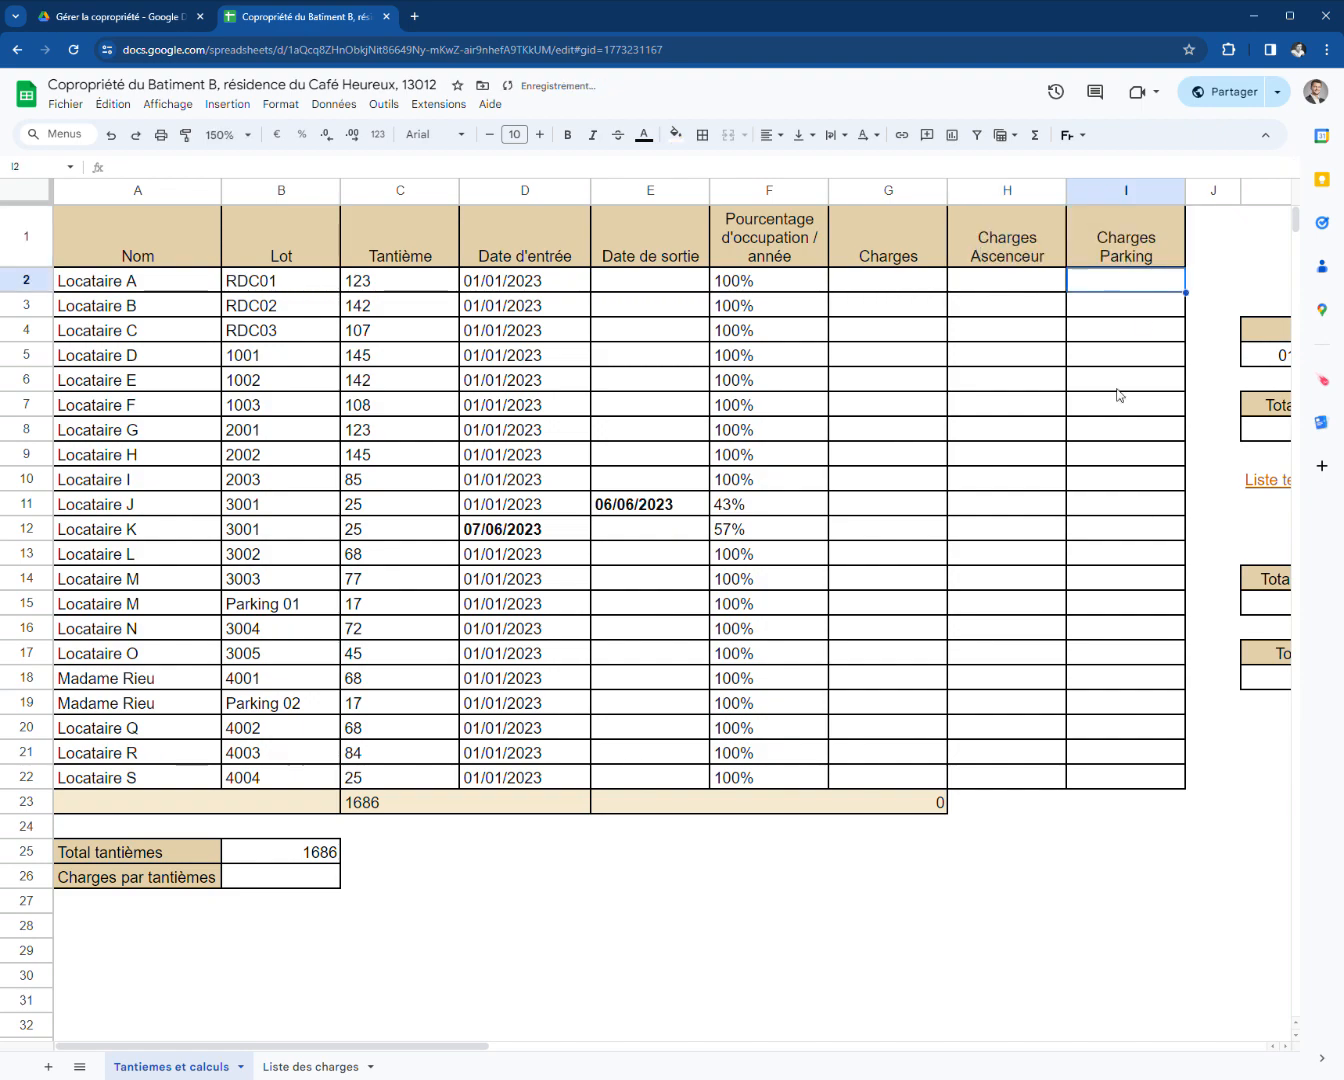
- Insert a column after Charges Parking and enter "Total dû" as its header in J1
right_click(1126, 191)
click(880, 338)
text(Total)
key(Return)
click(1077, 227)
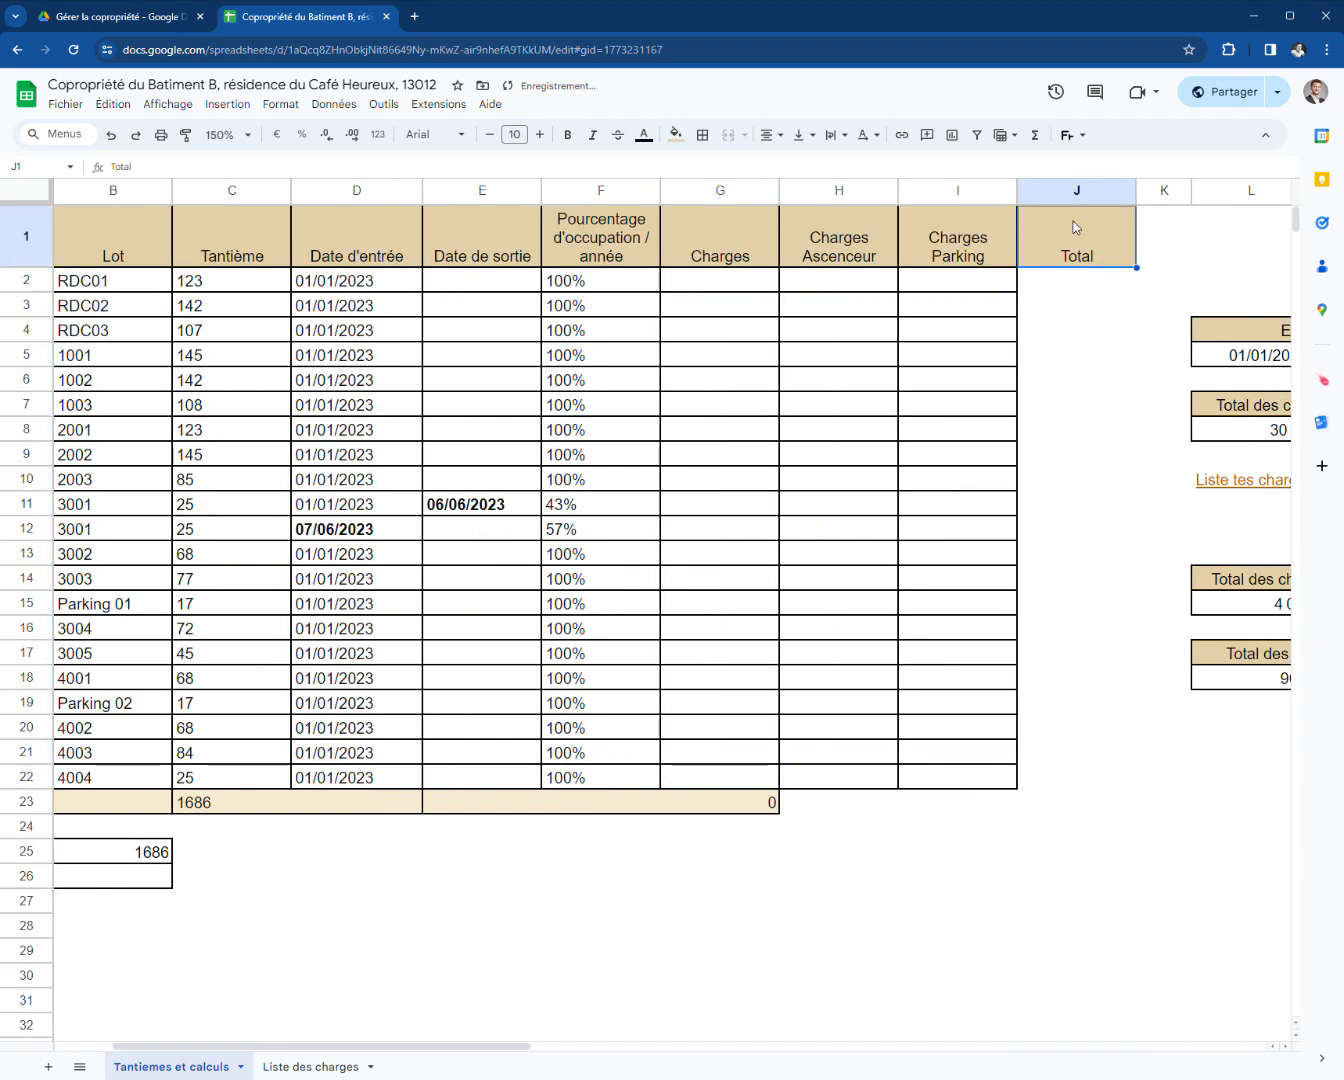
double_click(1076, 226)
text(dû)
key(Return)
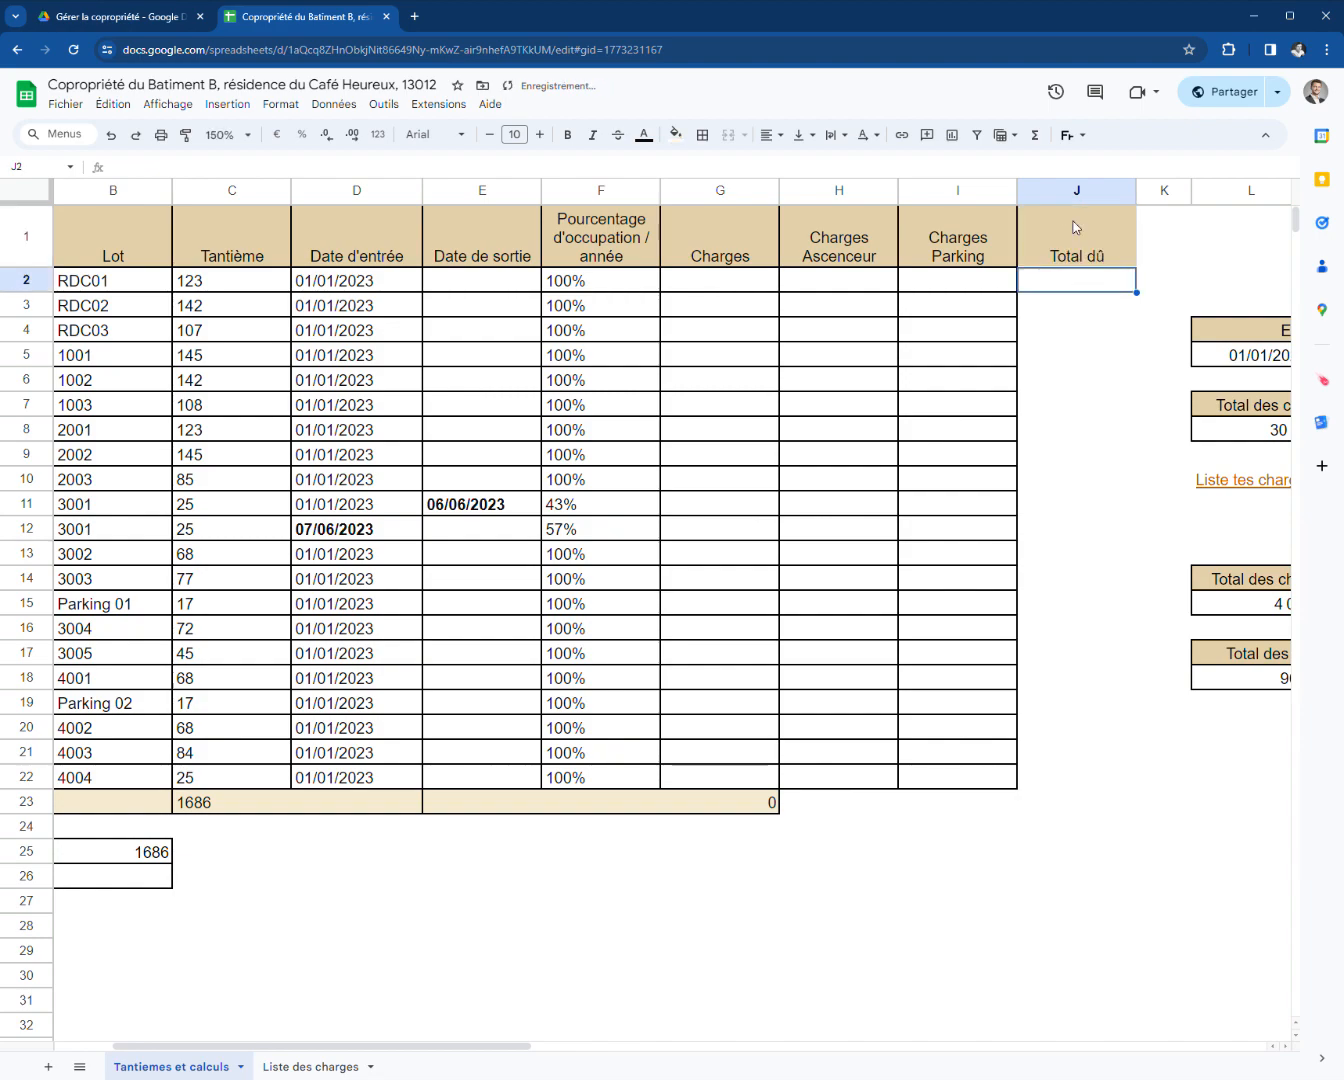
- Copy the formatting of the Charges Parking column I onto the Total dû column J
click(912, 190)
click(185, 135)
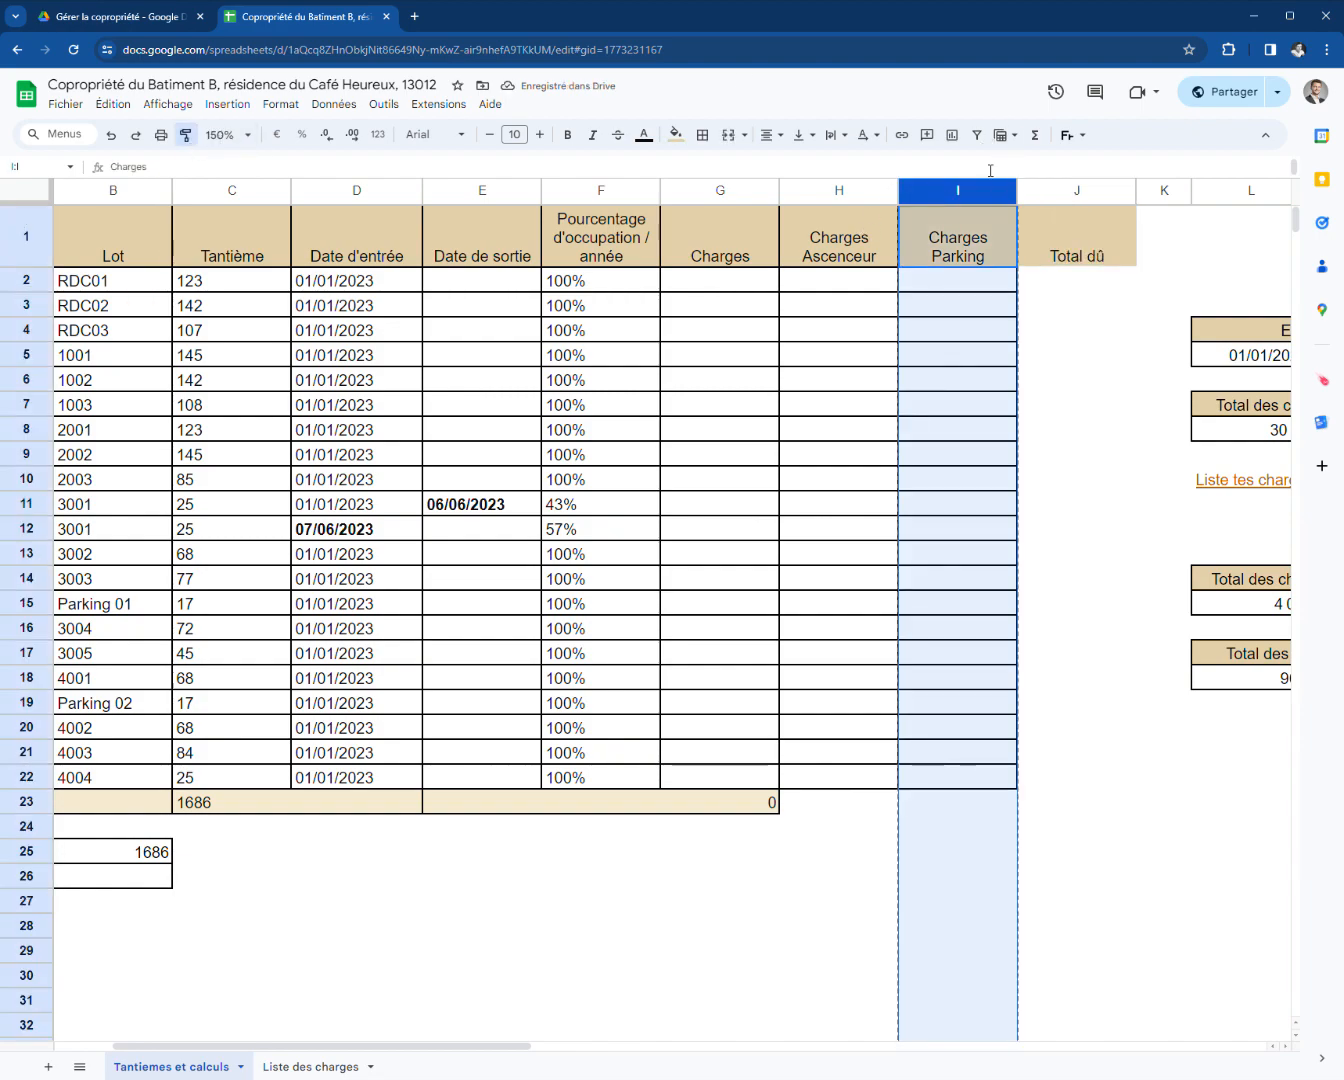
click(1081, 198)
- Extend the charges total in row 23 across H23:J23 and unmerge the newly filled cells
click(766, 803)
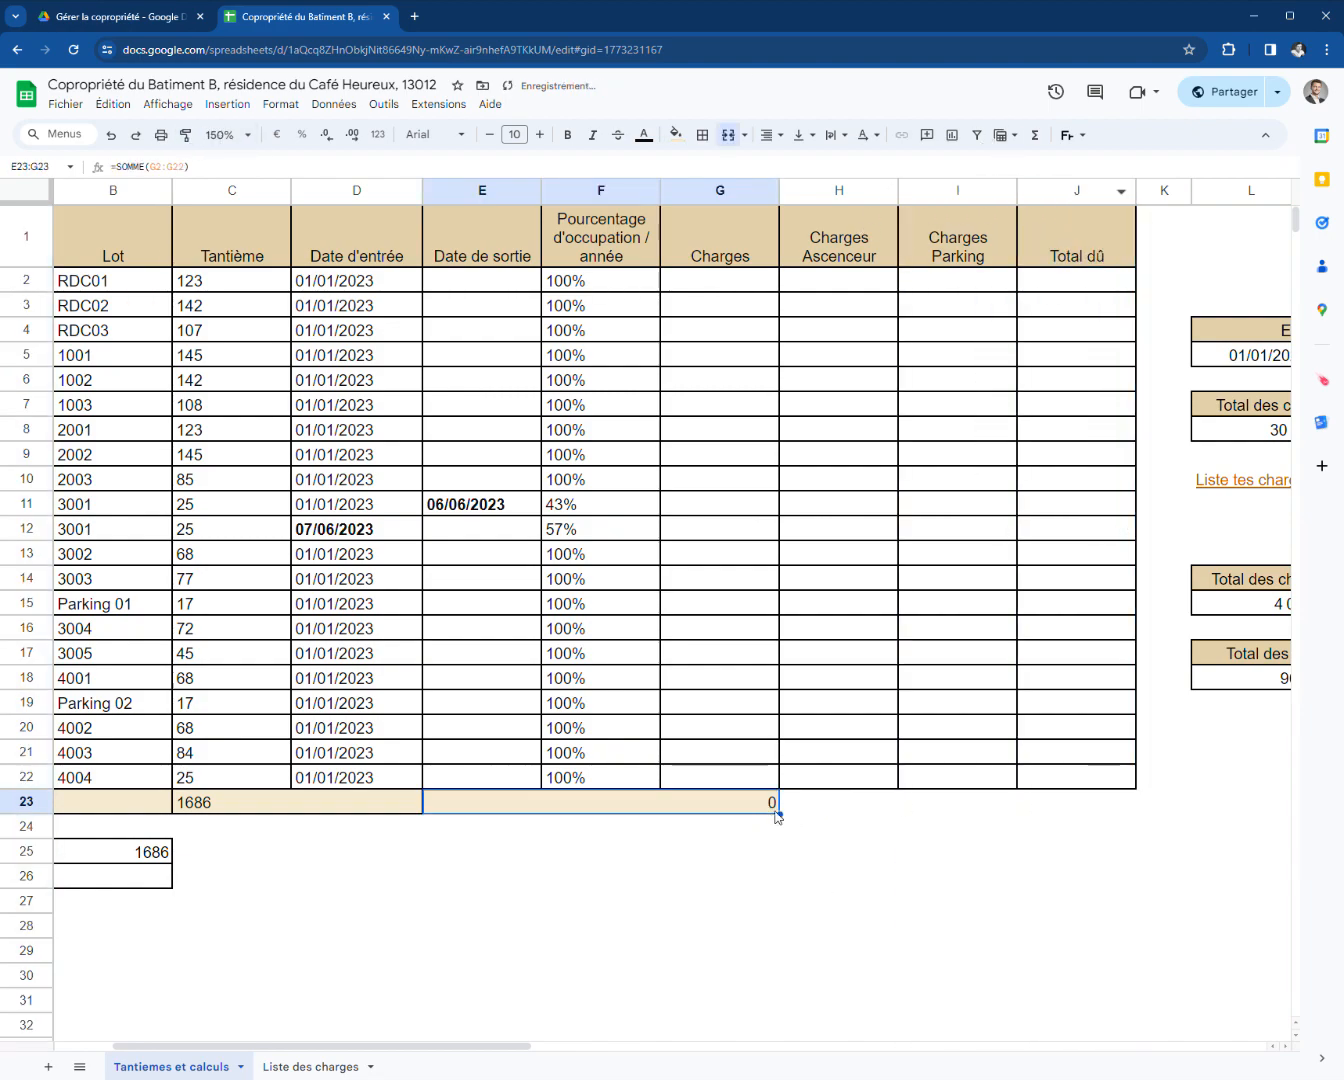
drag(780, 814, 1129, 808)
click(871, 875)
click(870, 825)
click(870, 803)
click(729, 136)
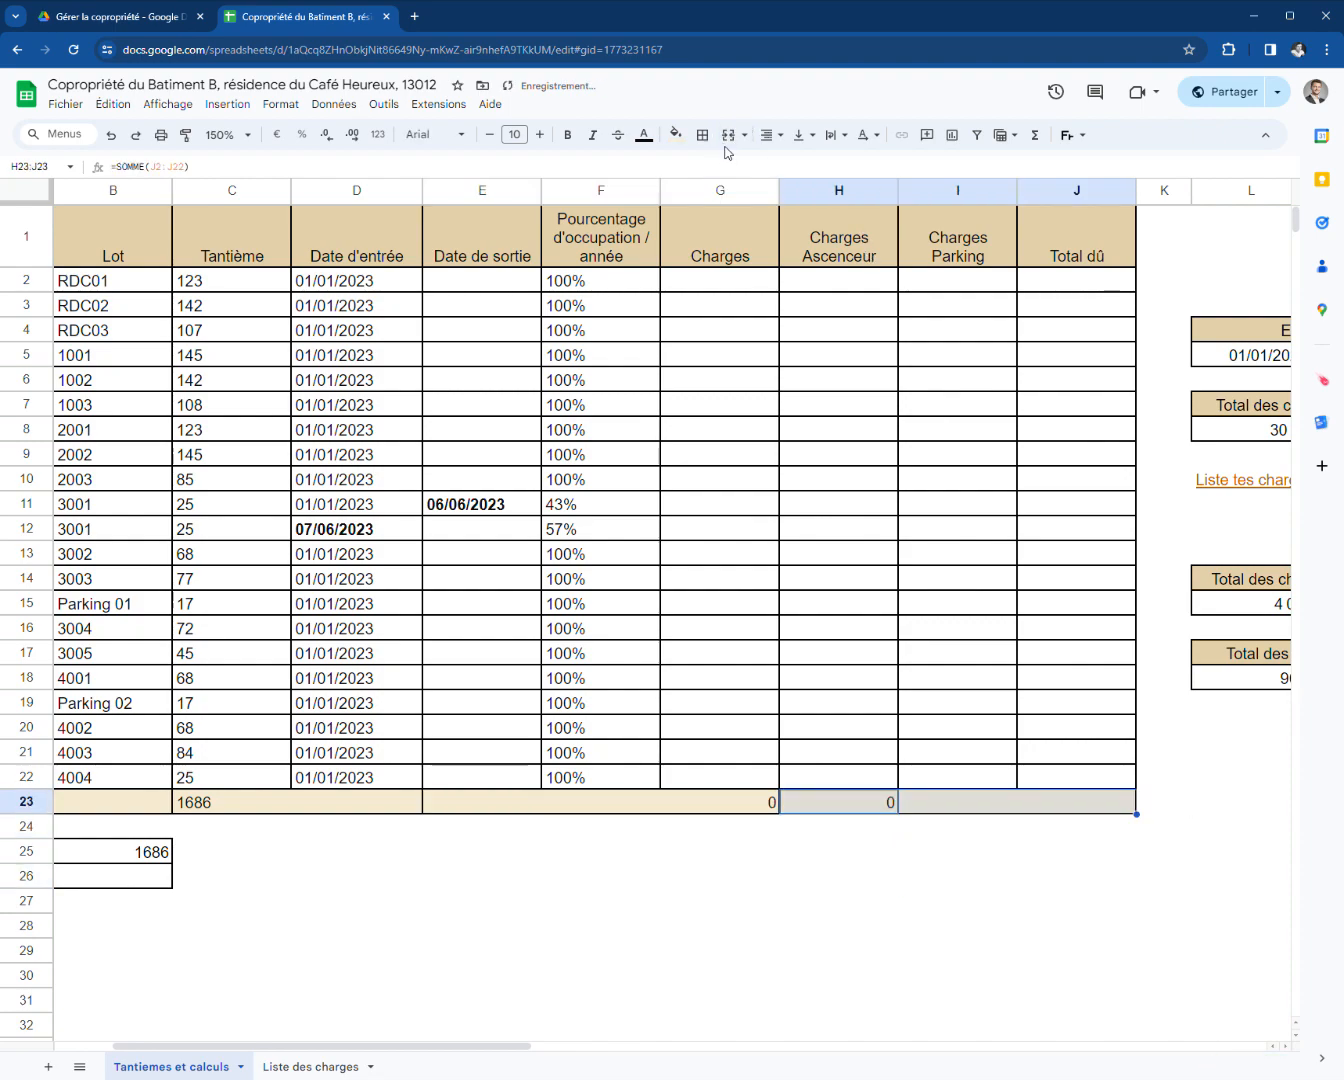
- Fill H23's total formula rightwards along row 23 and clear the content under Total dû
click(893, 801)
drag(909, 823, 1081, 285)
click(1075, 809)
key(Delete)
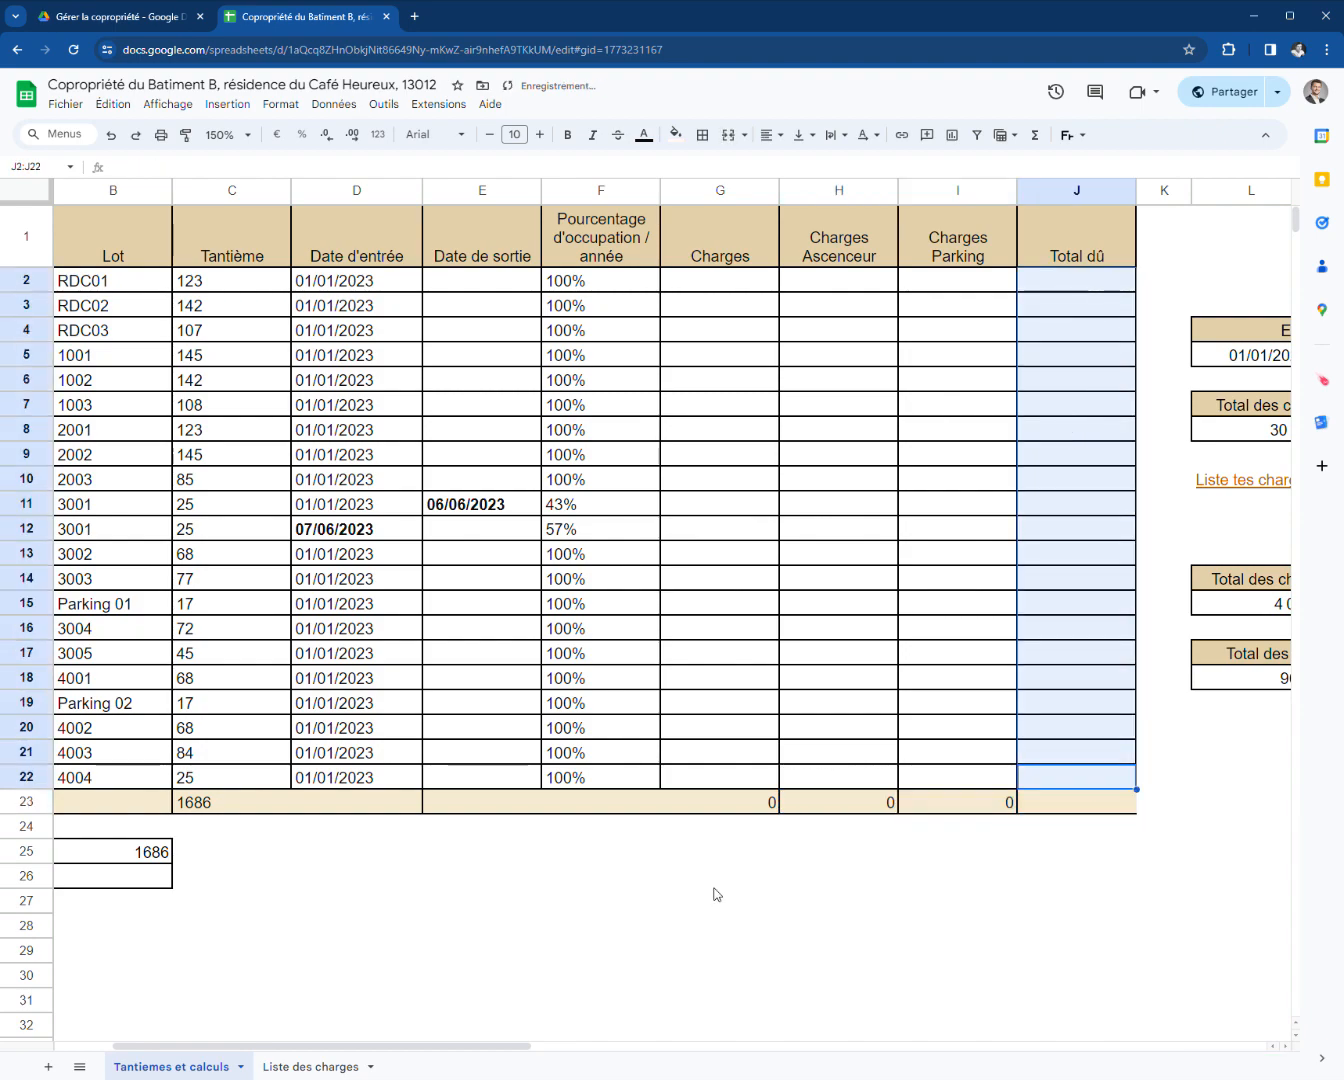
- Correct the total in H23 to =SOMME(H2:H22) and fill it across to J23
click(843, 805)
double_click(843, 812)
drag(834, 801, 904, 806)
key(BackSpace)
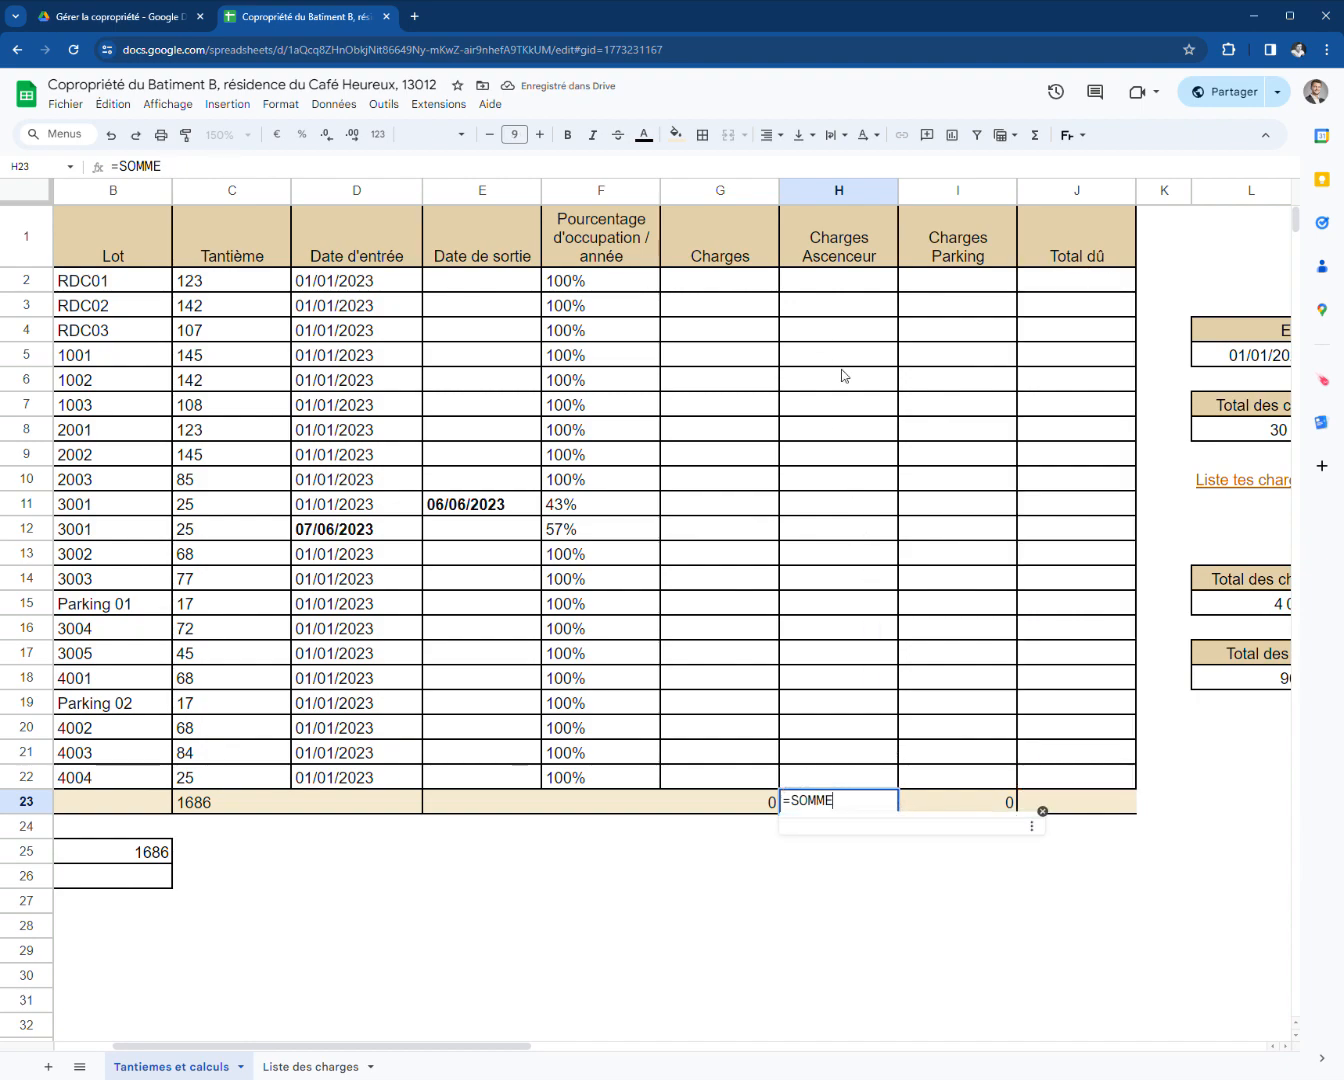
text(()
drag(866, 285, 870, 782)
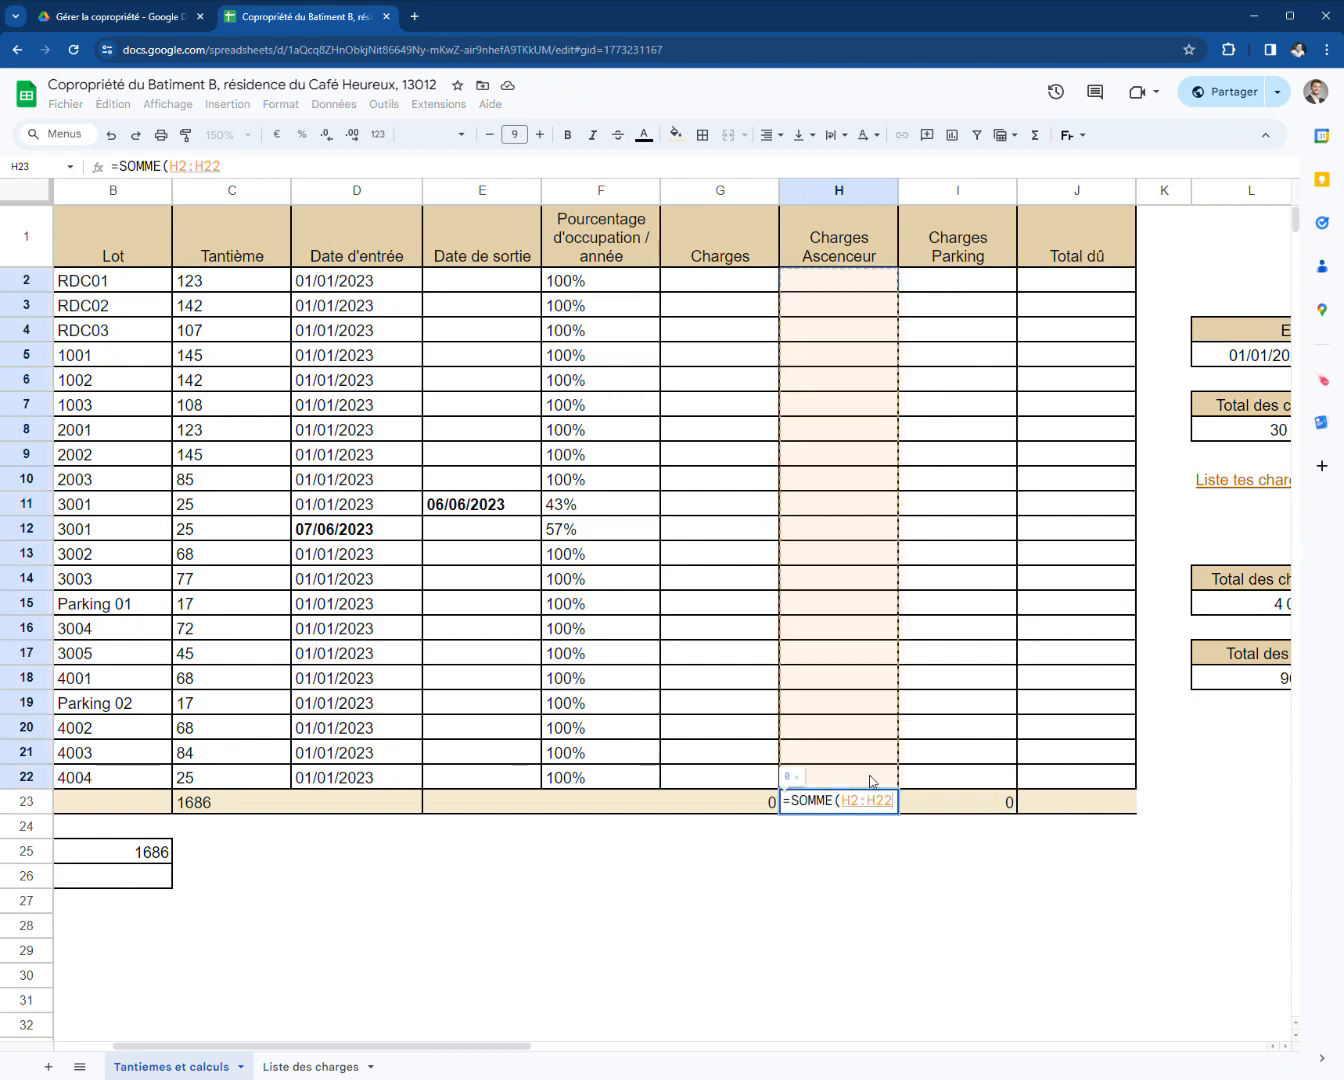
key(Return)
click(845, 805)
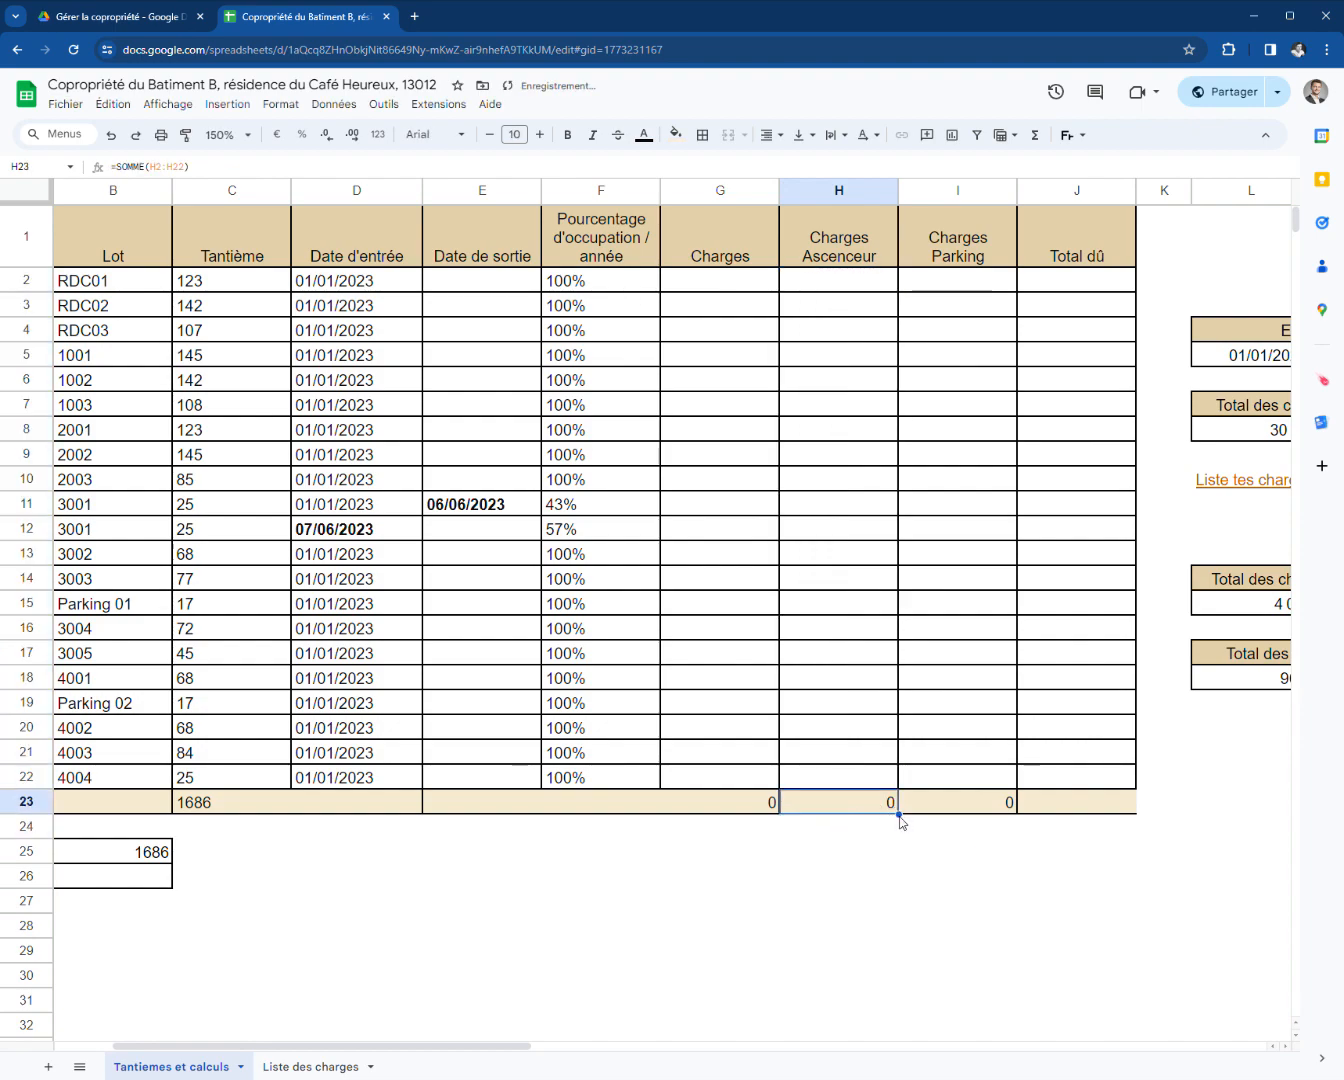
drag(911, 828, 1111, 823)
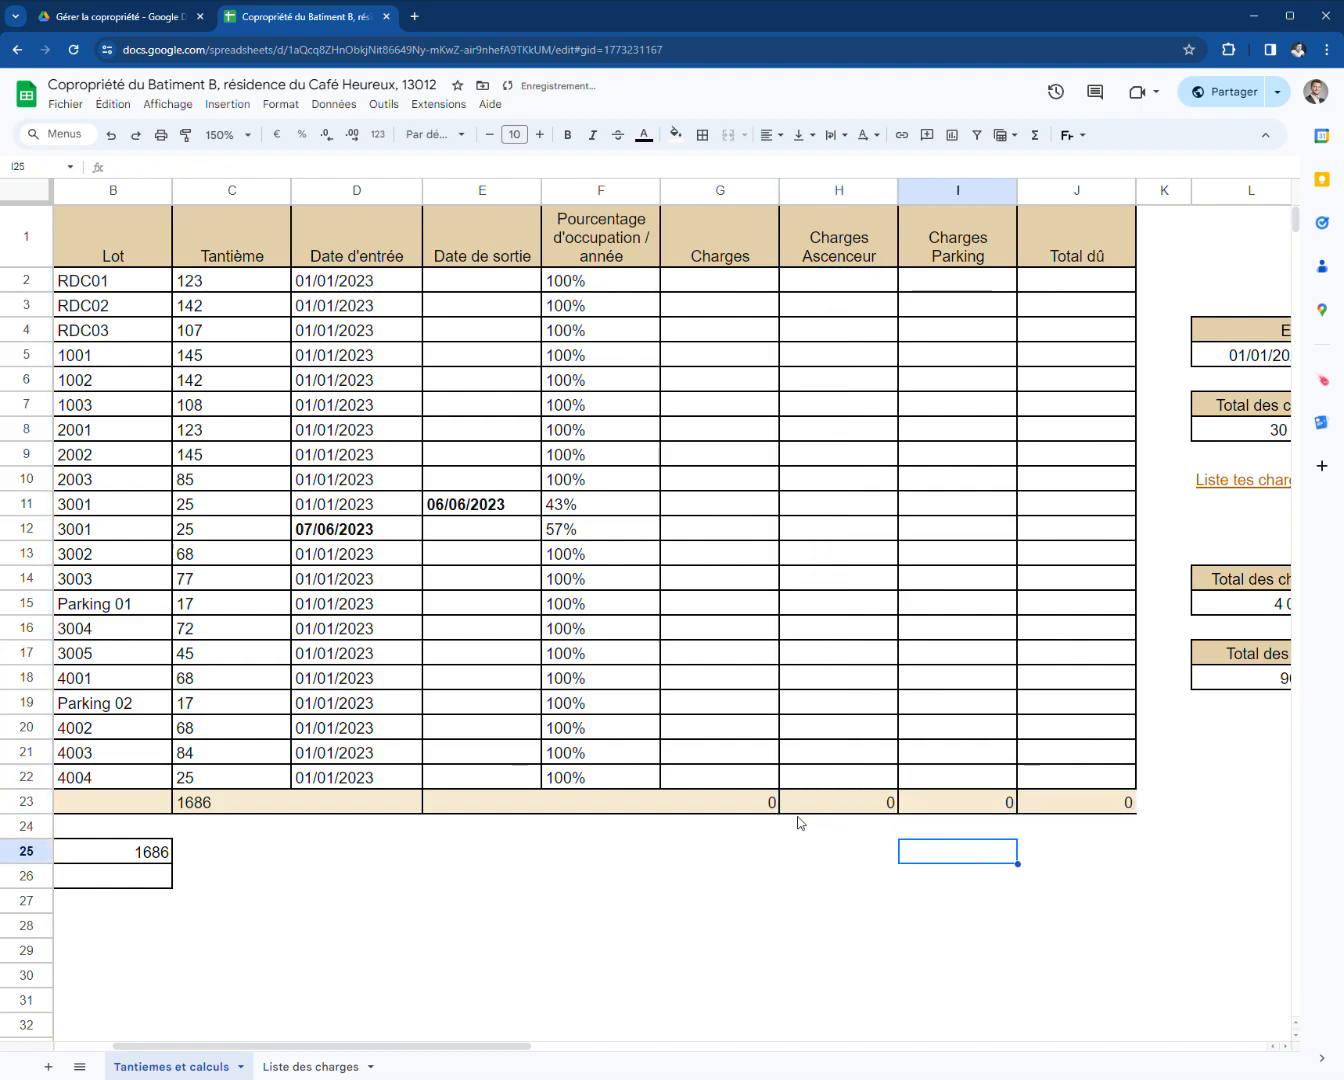
- Rename the header in G1 as "Charges Copropriété", with the second word on its own line
click(751, 806)
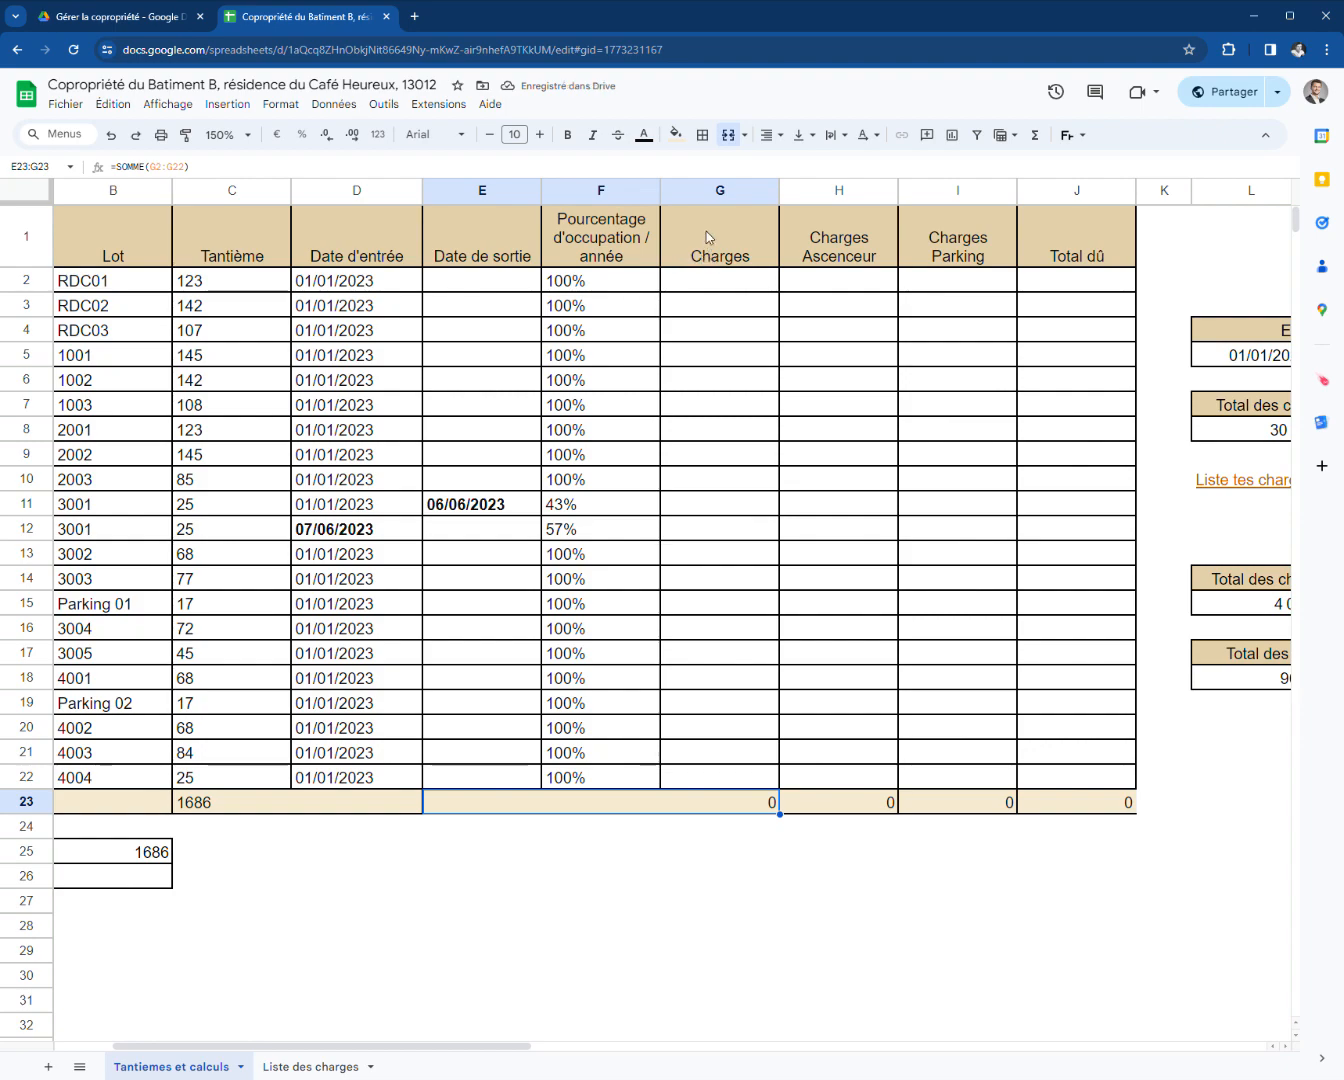
double_click(745, 256)
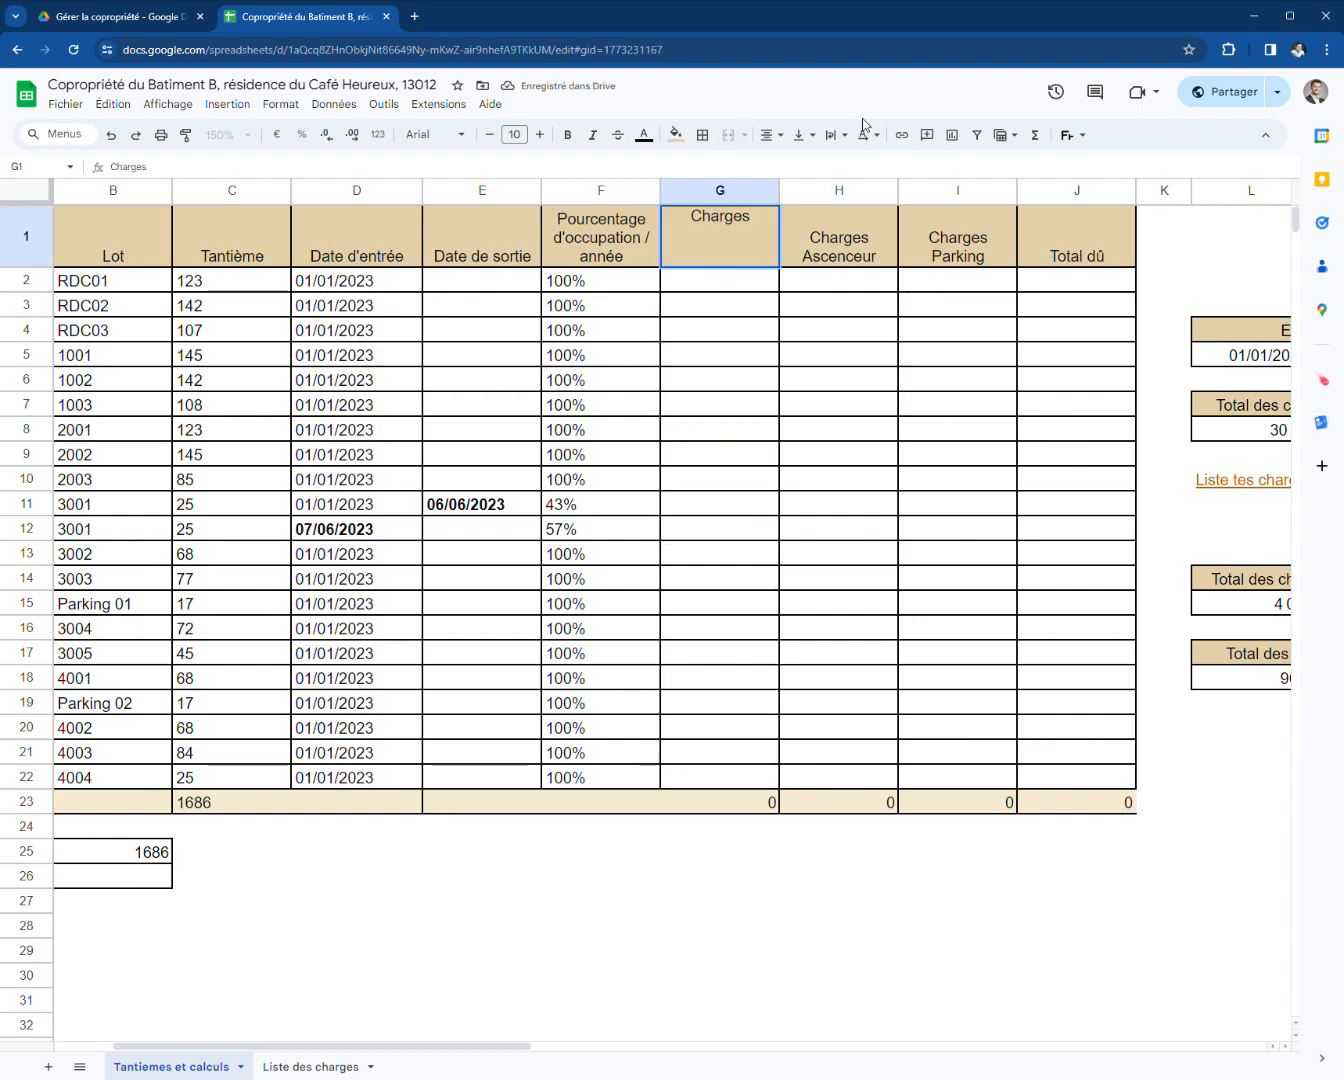
key(alt+Return)
text(Copropriété)
key(Return)
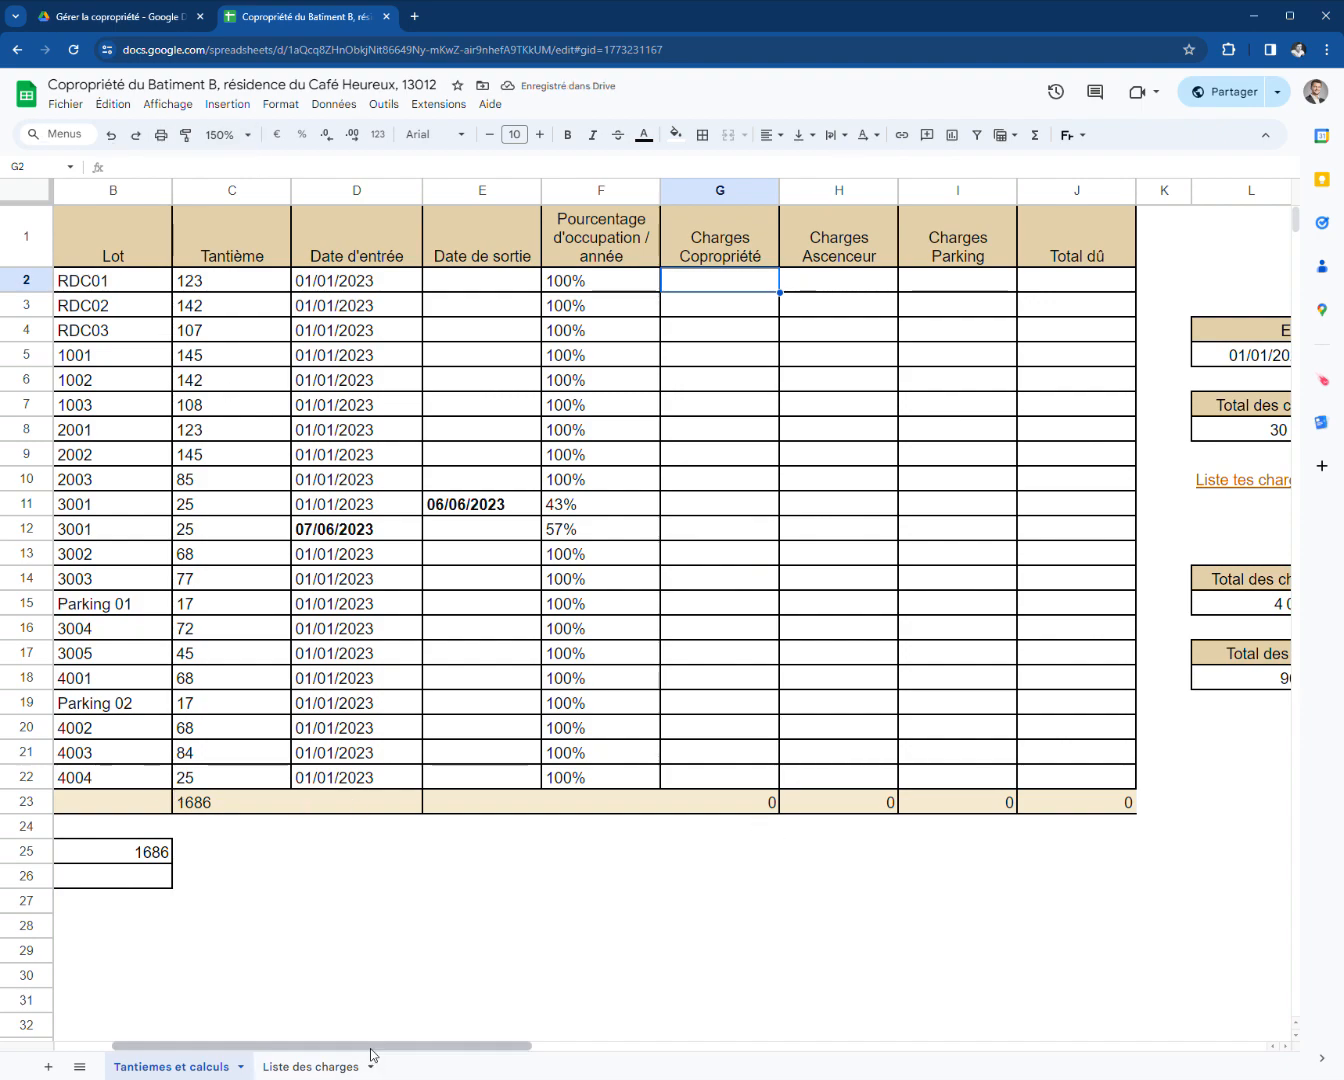
- Narrow the date columns D and E, and resize columns F to J to an equal smaller width
click(1075, 190)
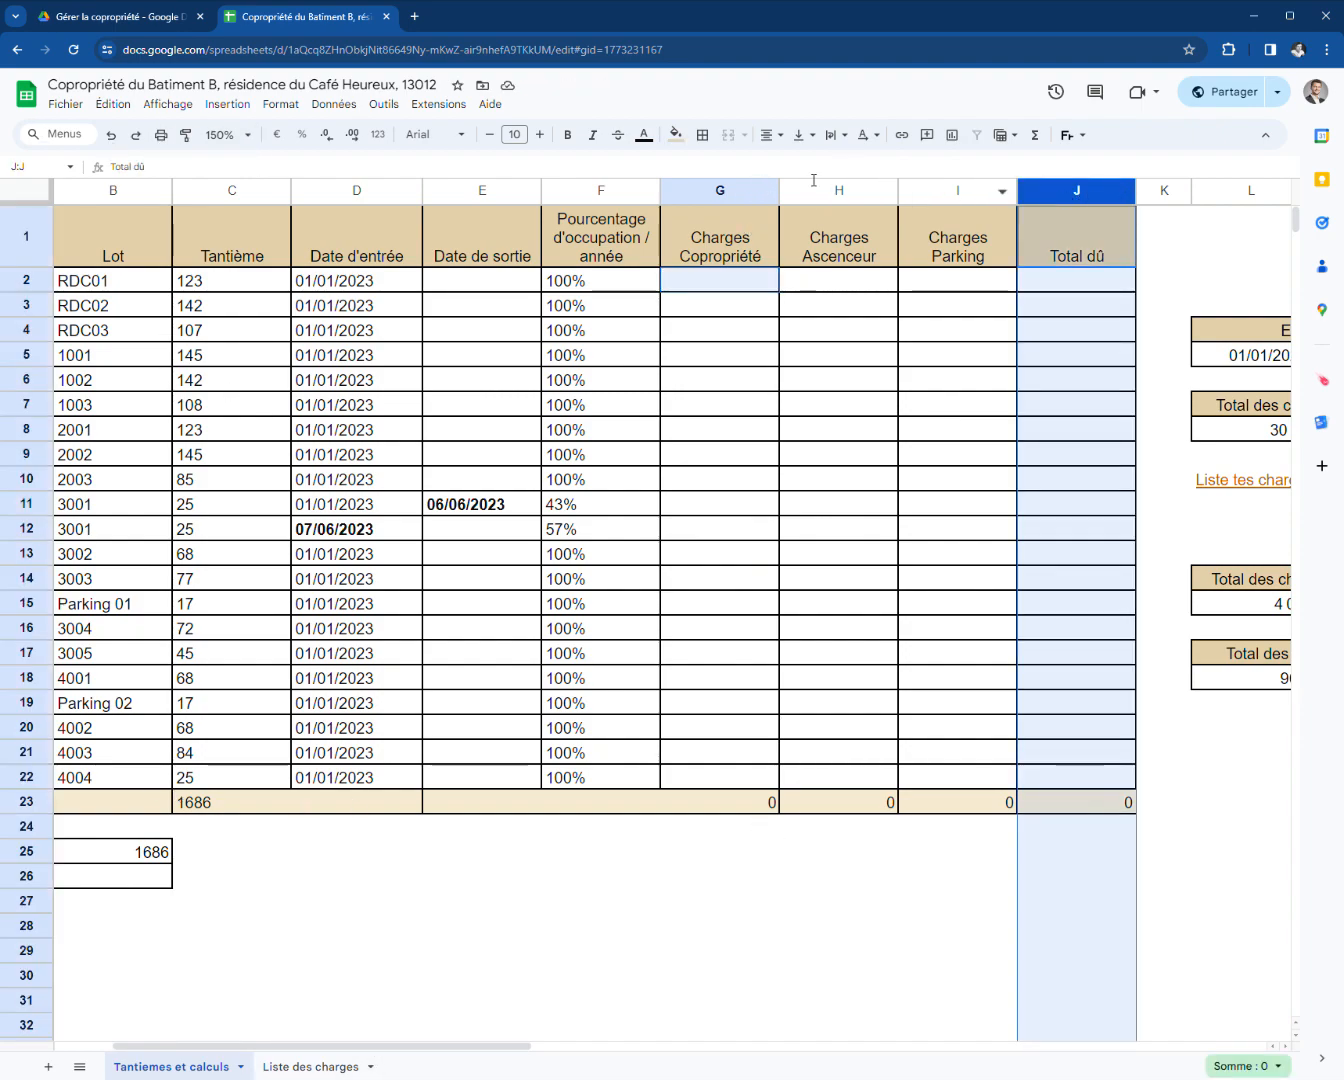
click(484, 190)
drag(346, 188, 995, 196)
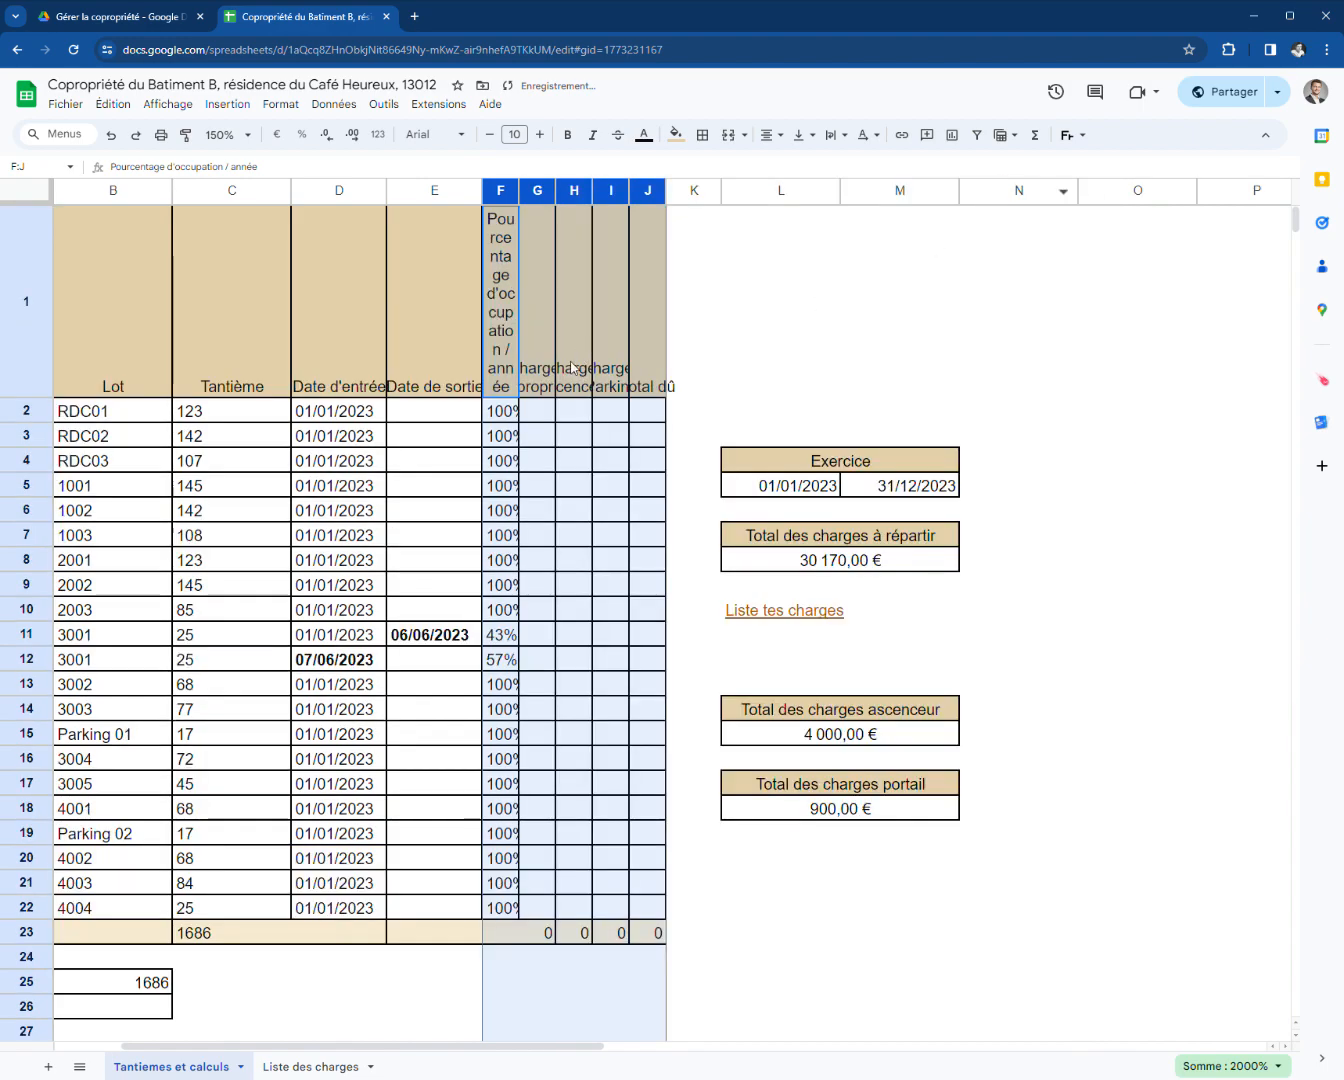
drag(668, 192, 673, 192)
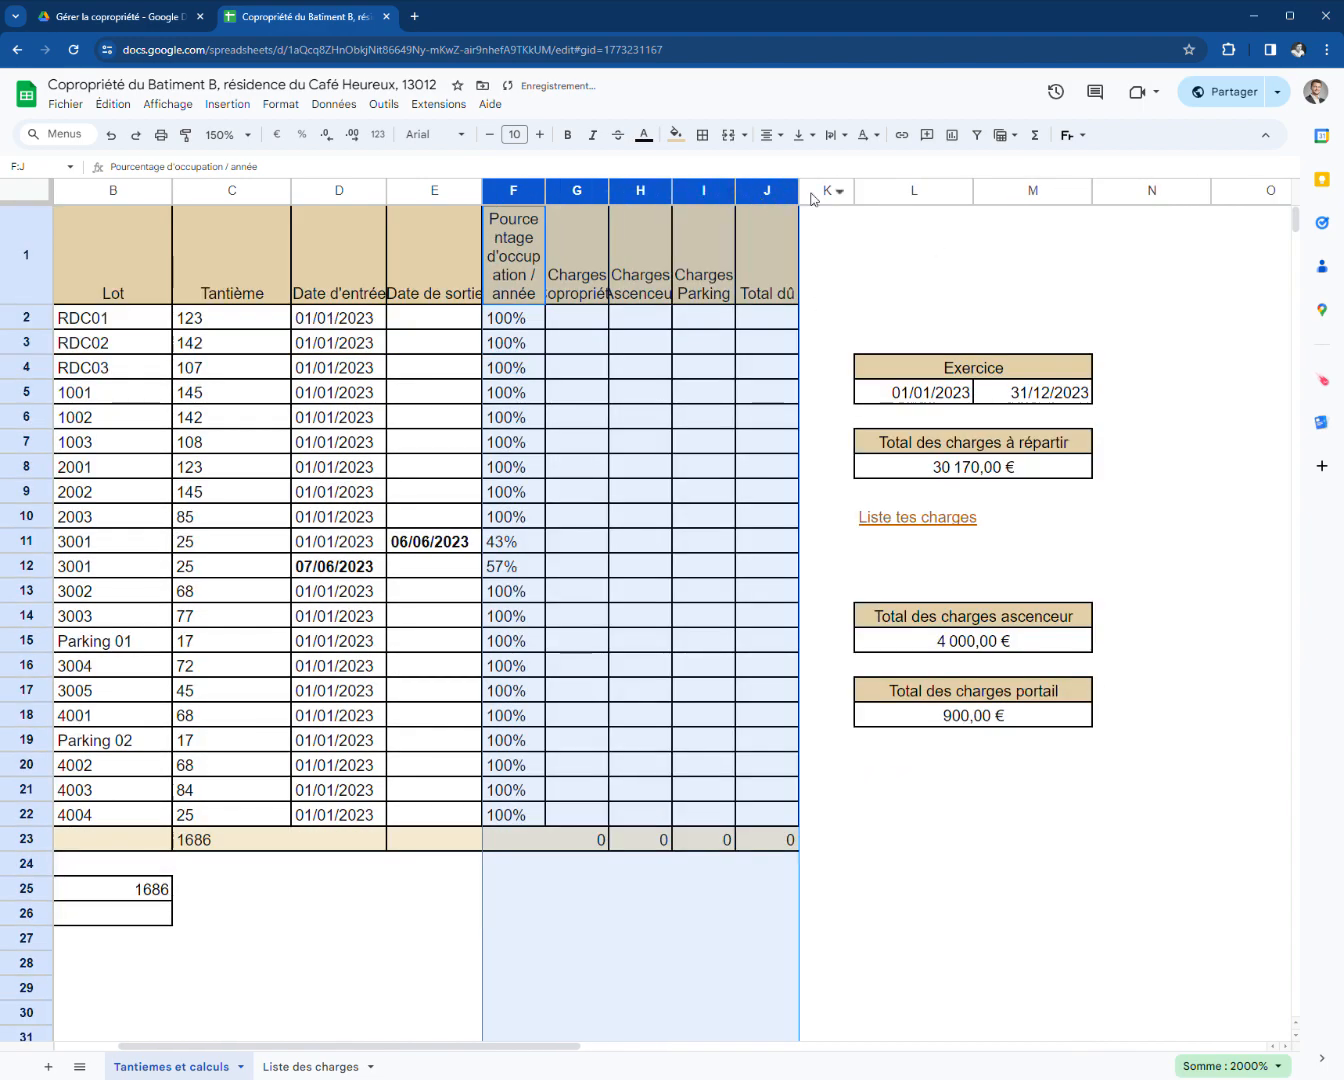
drag(799, 192, 821, 191)
click(612, 302)
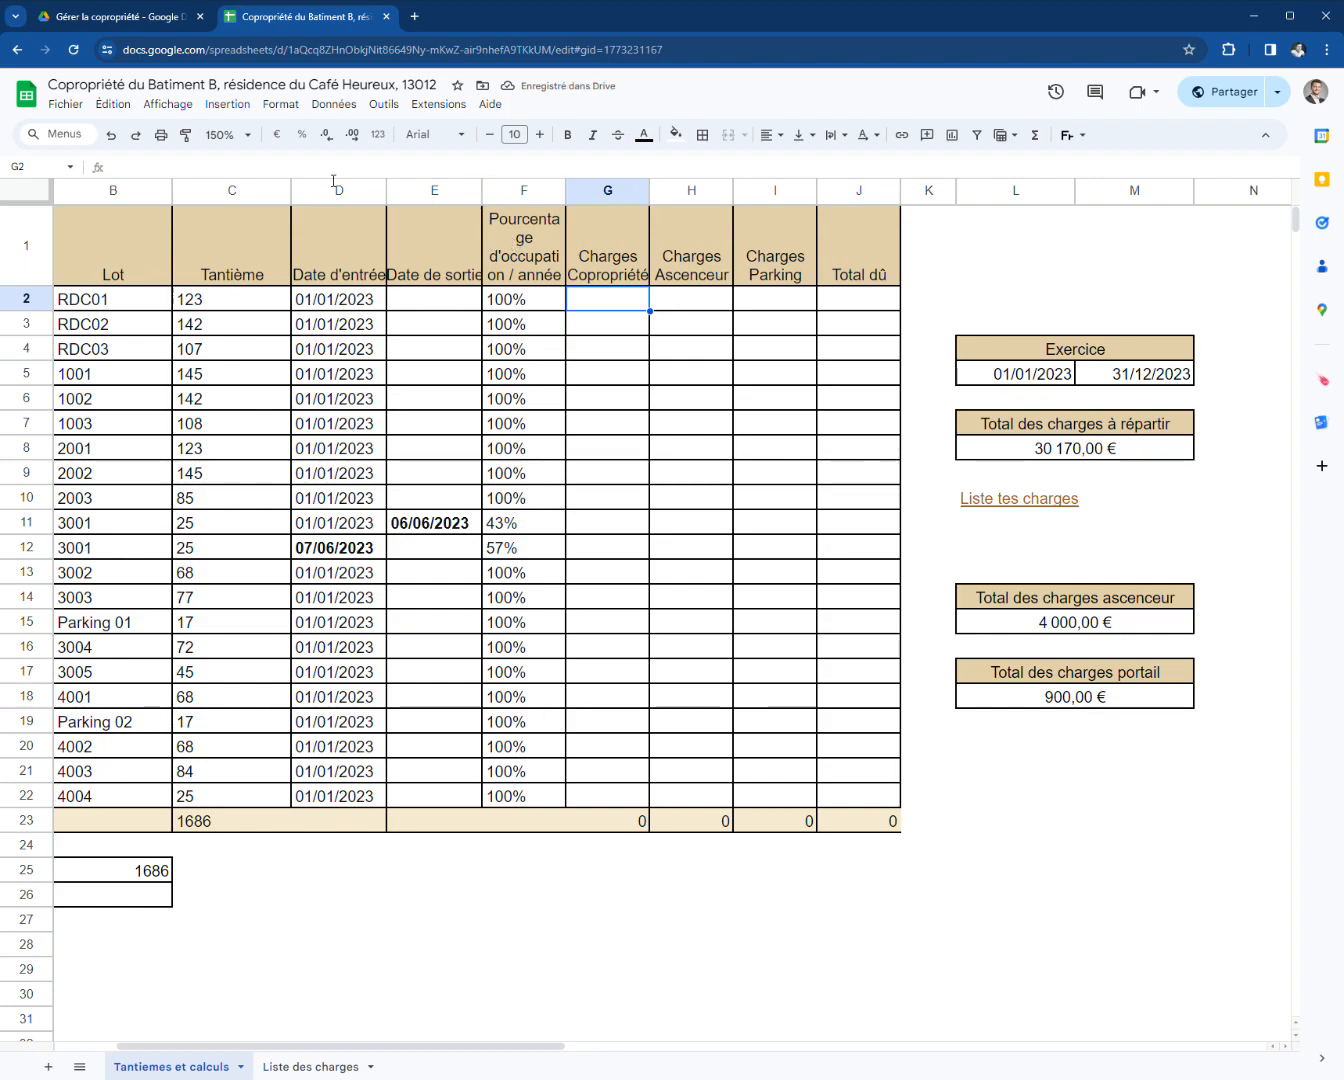
- Narrow the Tantième column C slightly and widen columns G to J equally
drag(291, 190, 271, 193)
drag(615, 190, 1022, 190)
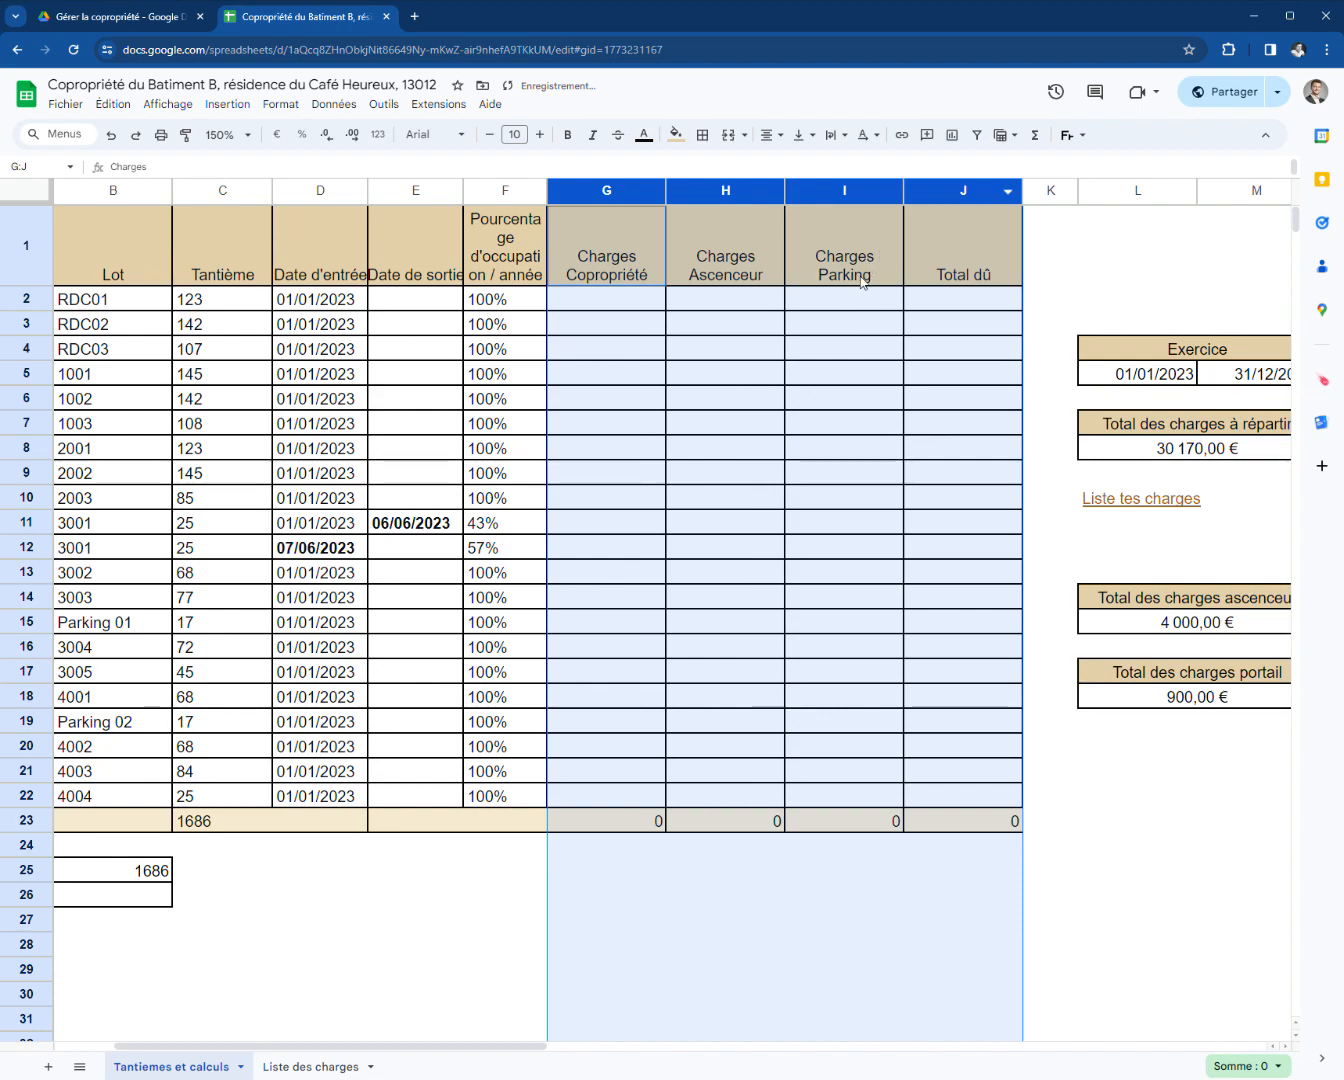
click(955, 303)
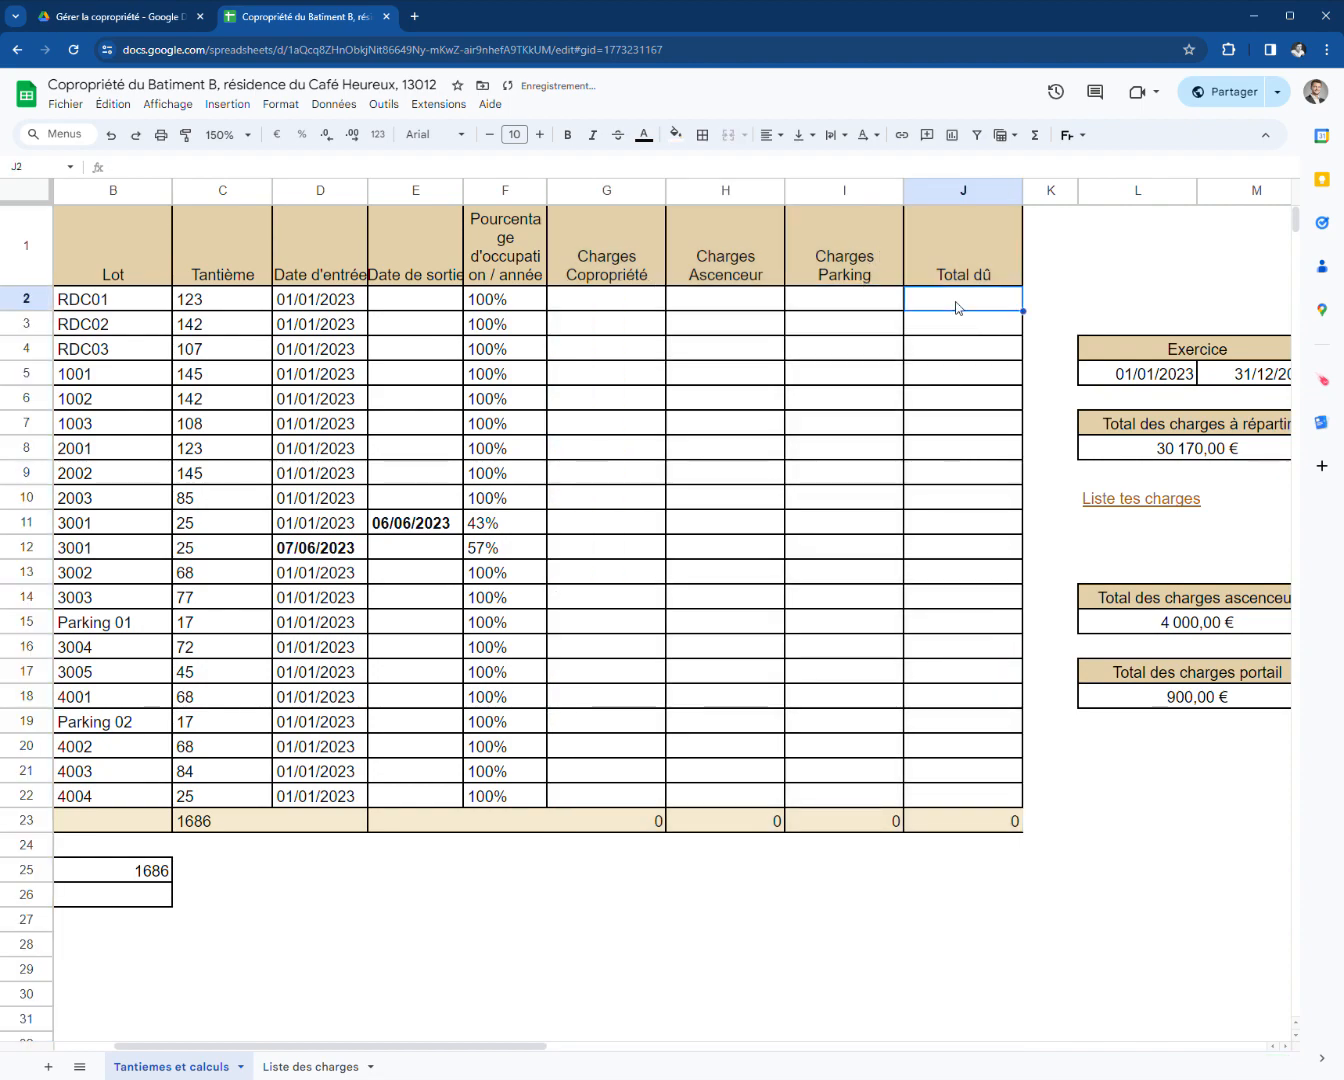
click(590, 308)
text(=)
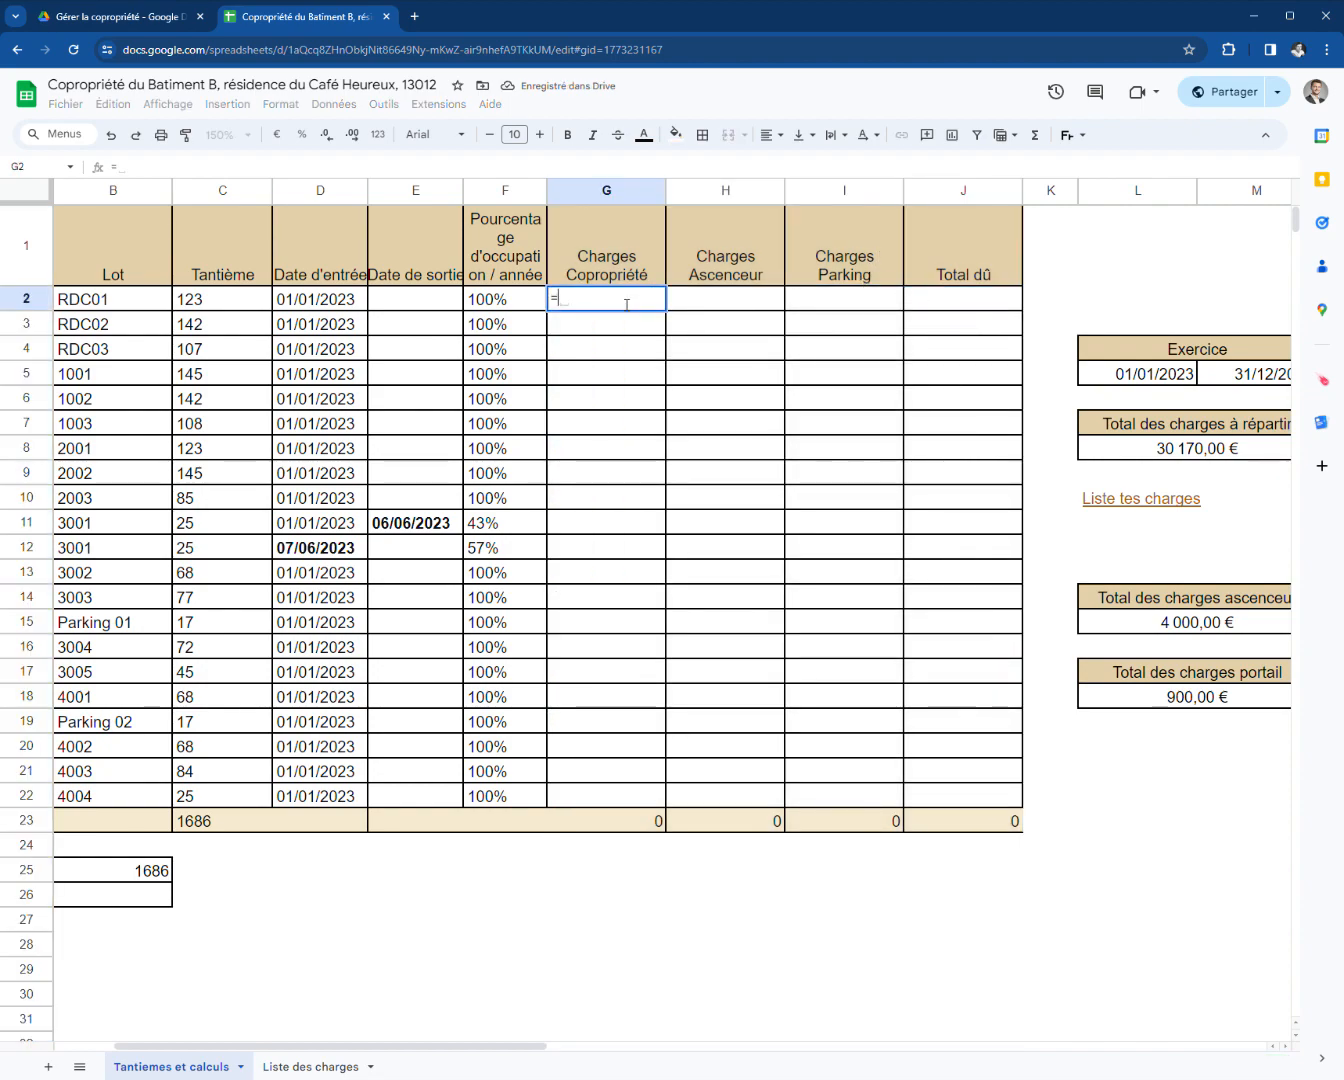
click(214, 307)
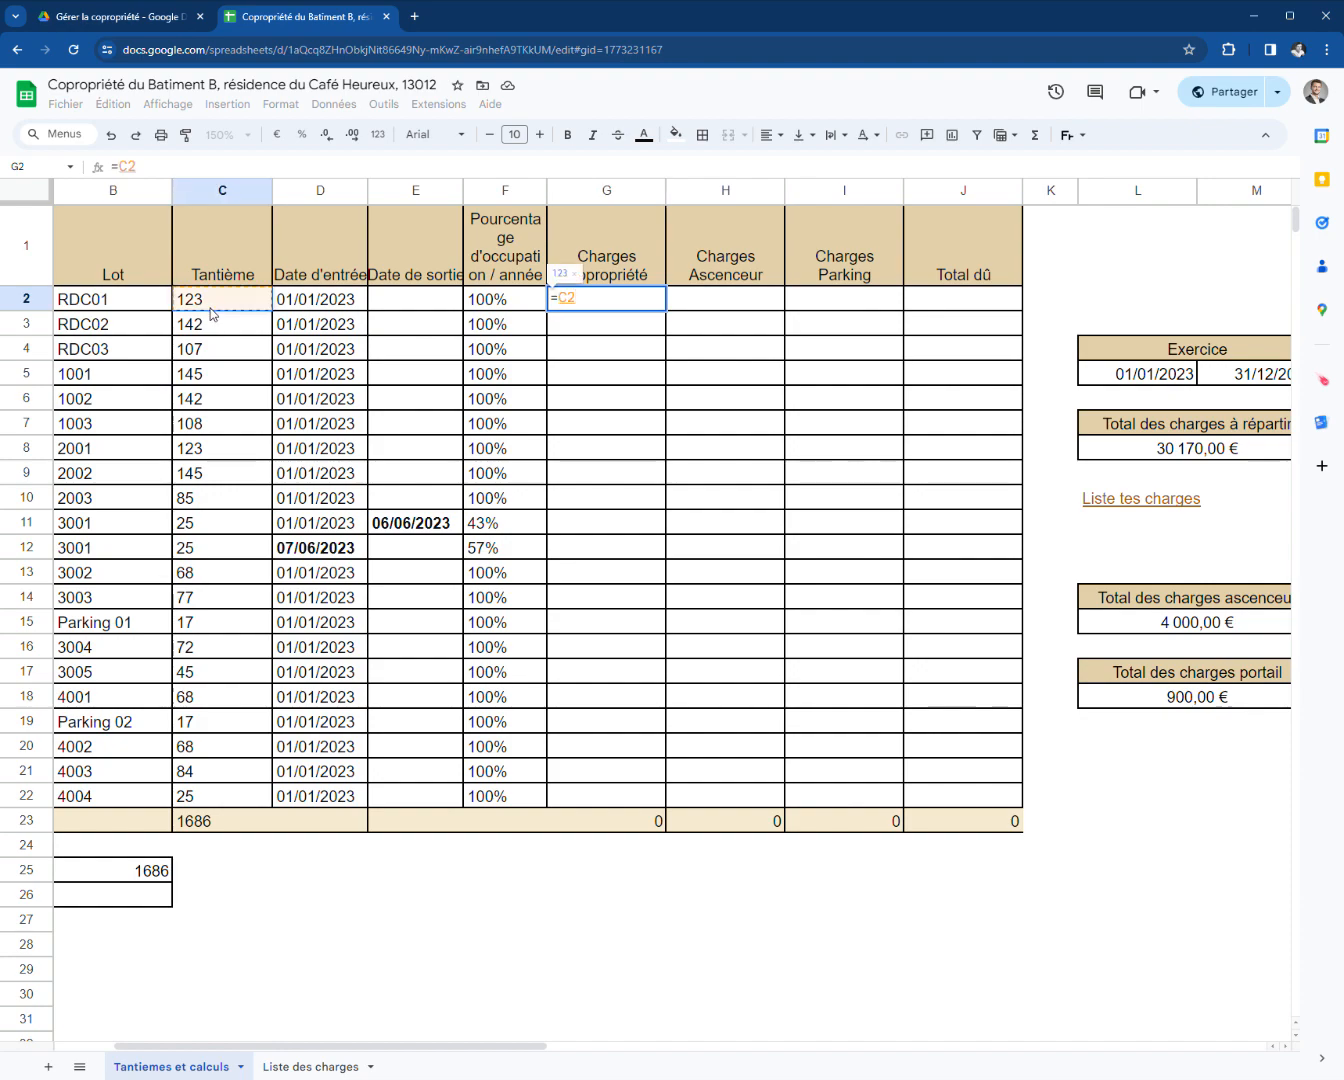
text(*)
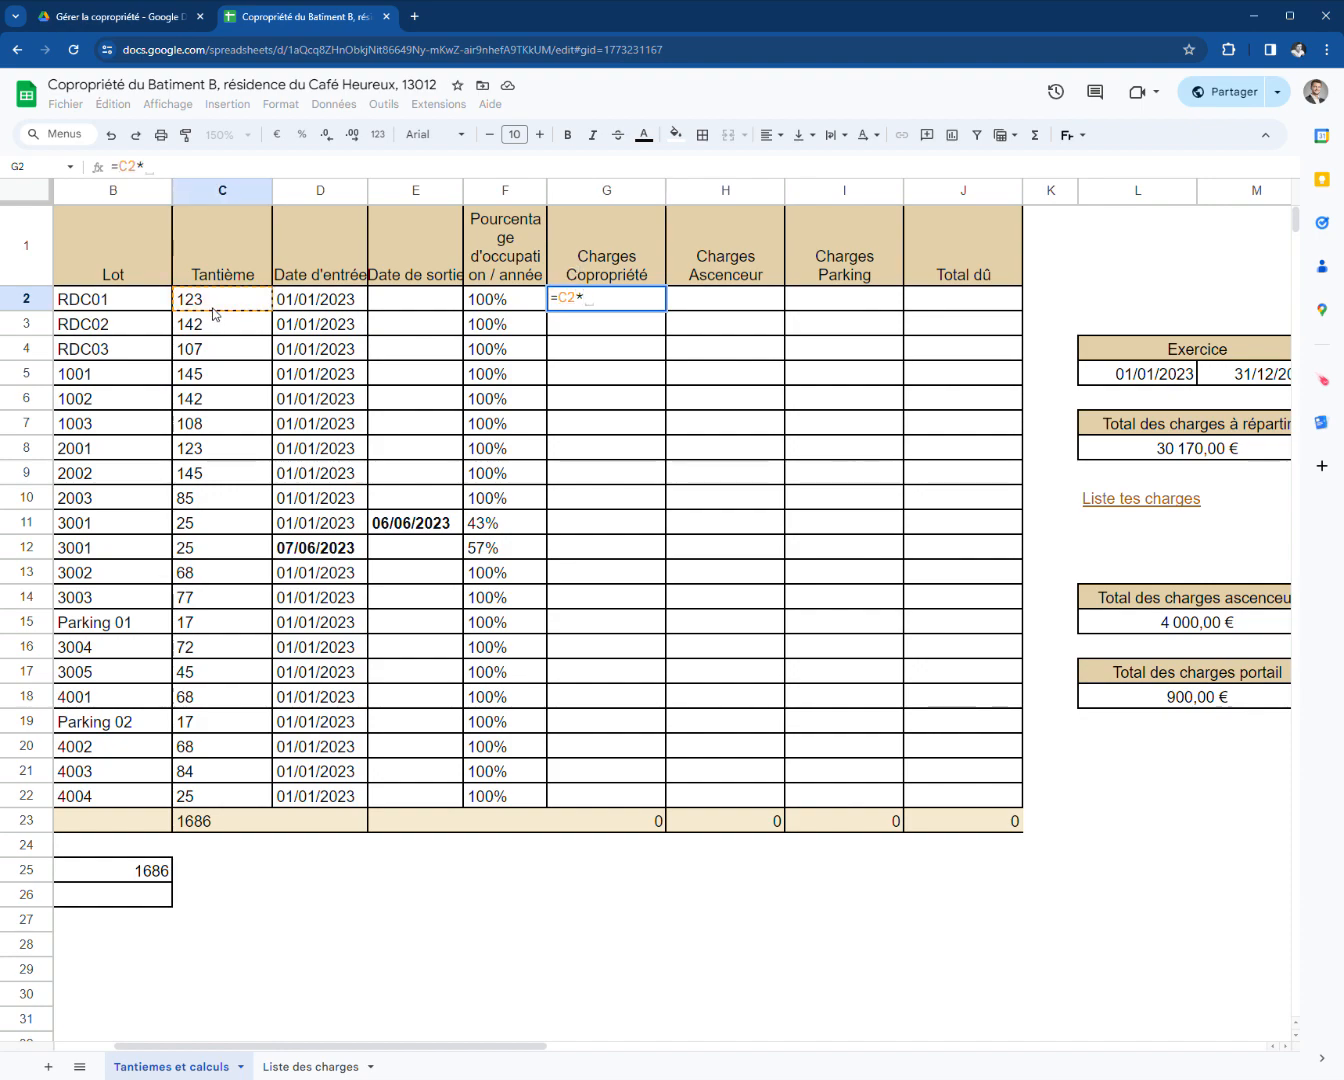
click(514, 300)
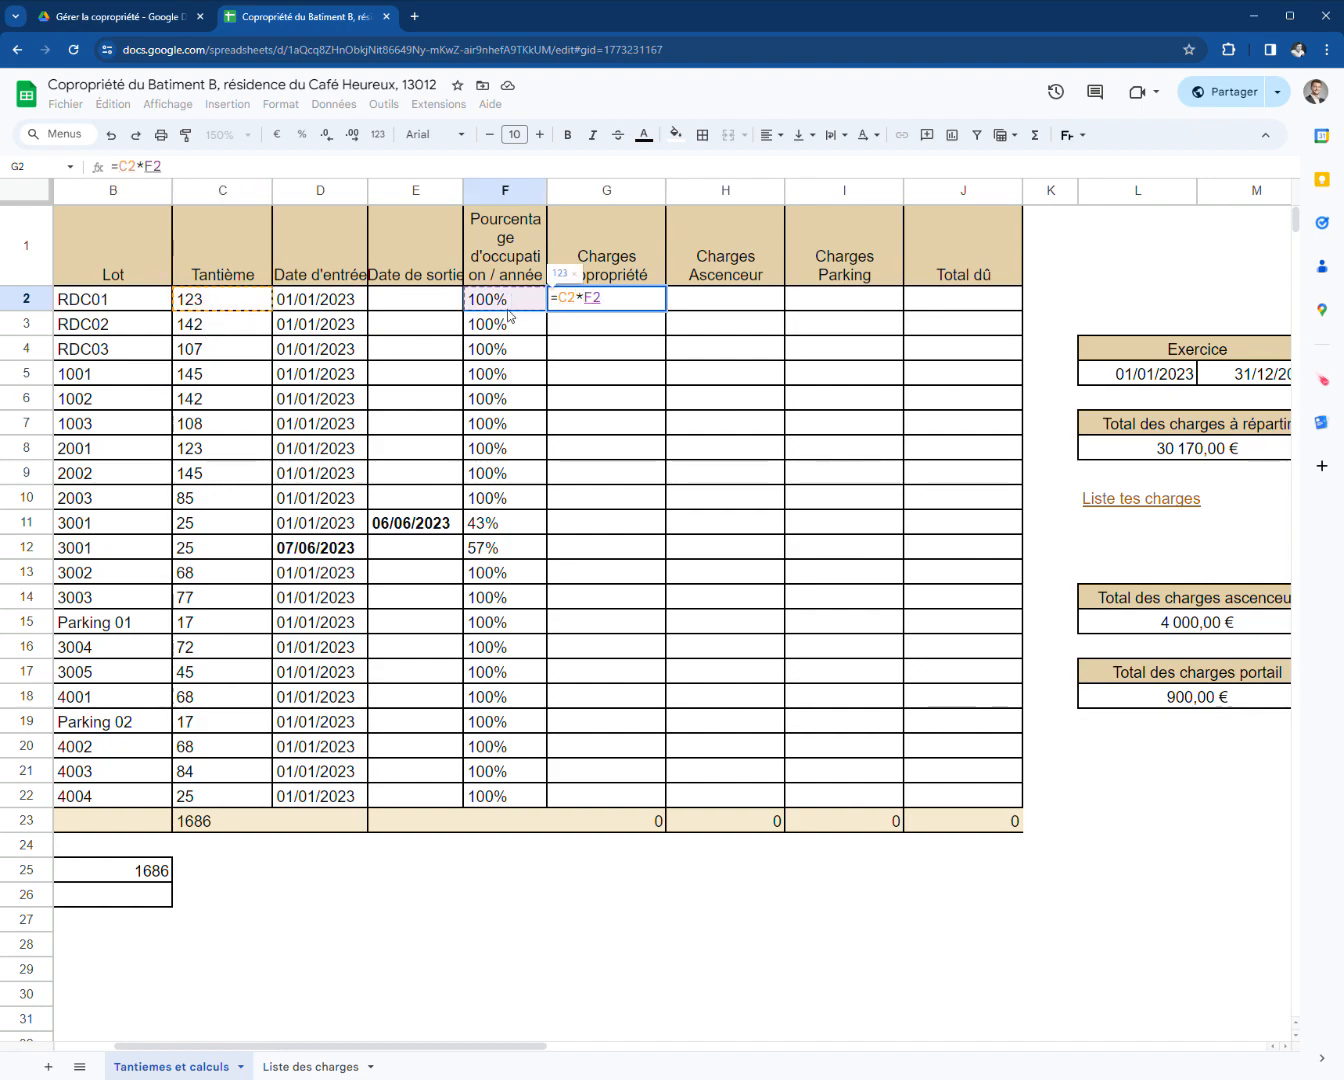
key(Escape)
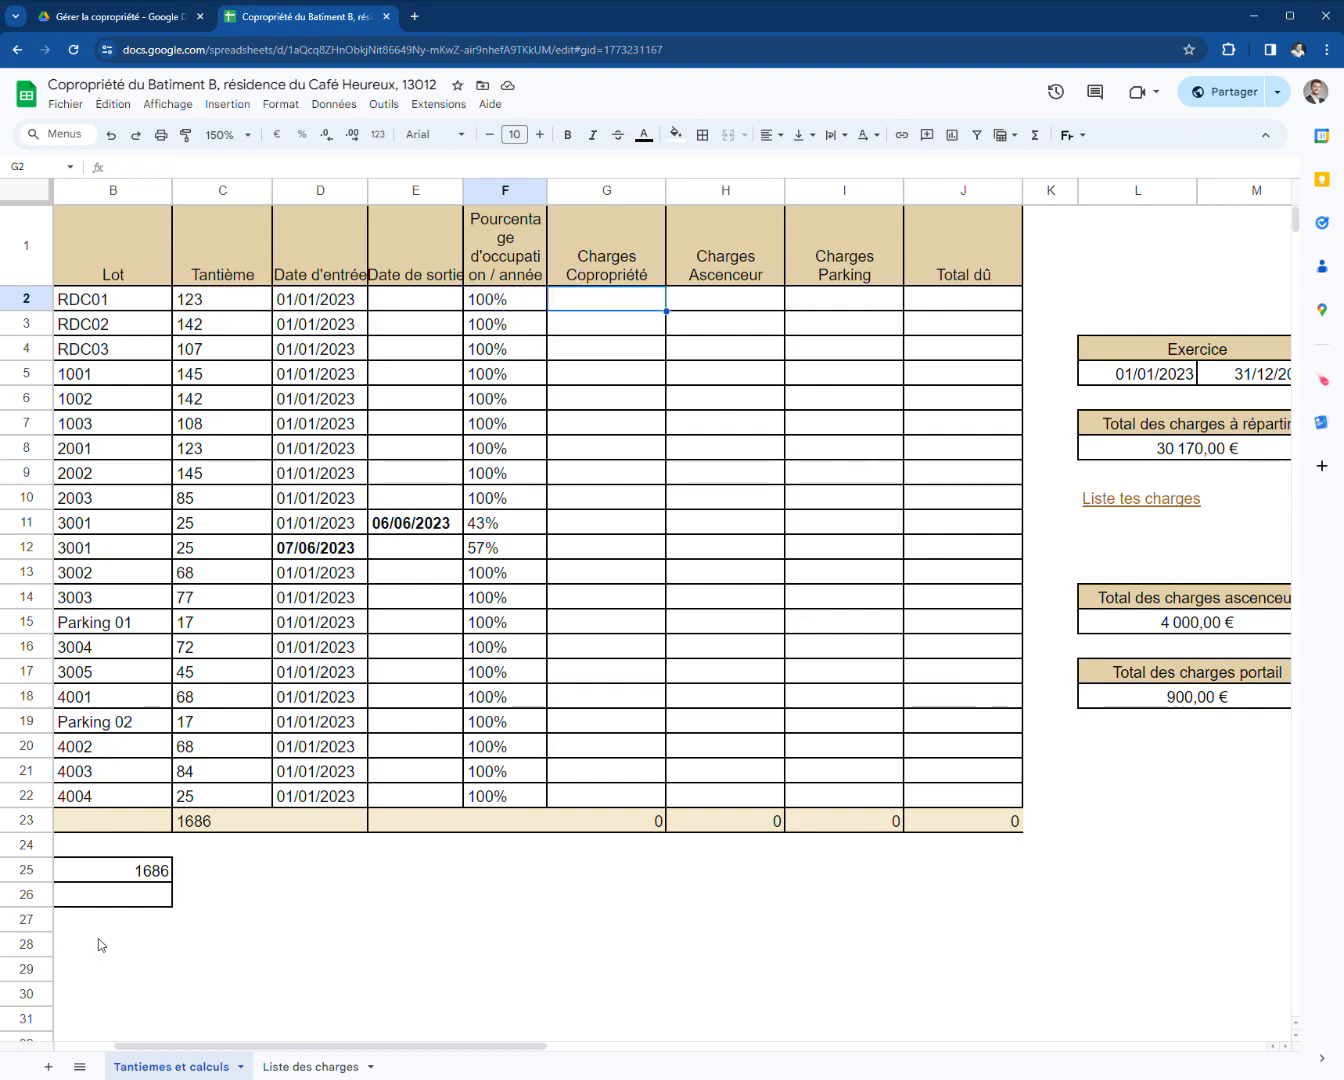
- Compute the charges par tantièmes in B26 by dividing the total charges in L8 by the total tantièmes in B25
click(110, 895)
text(=)
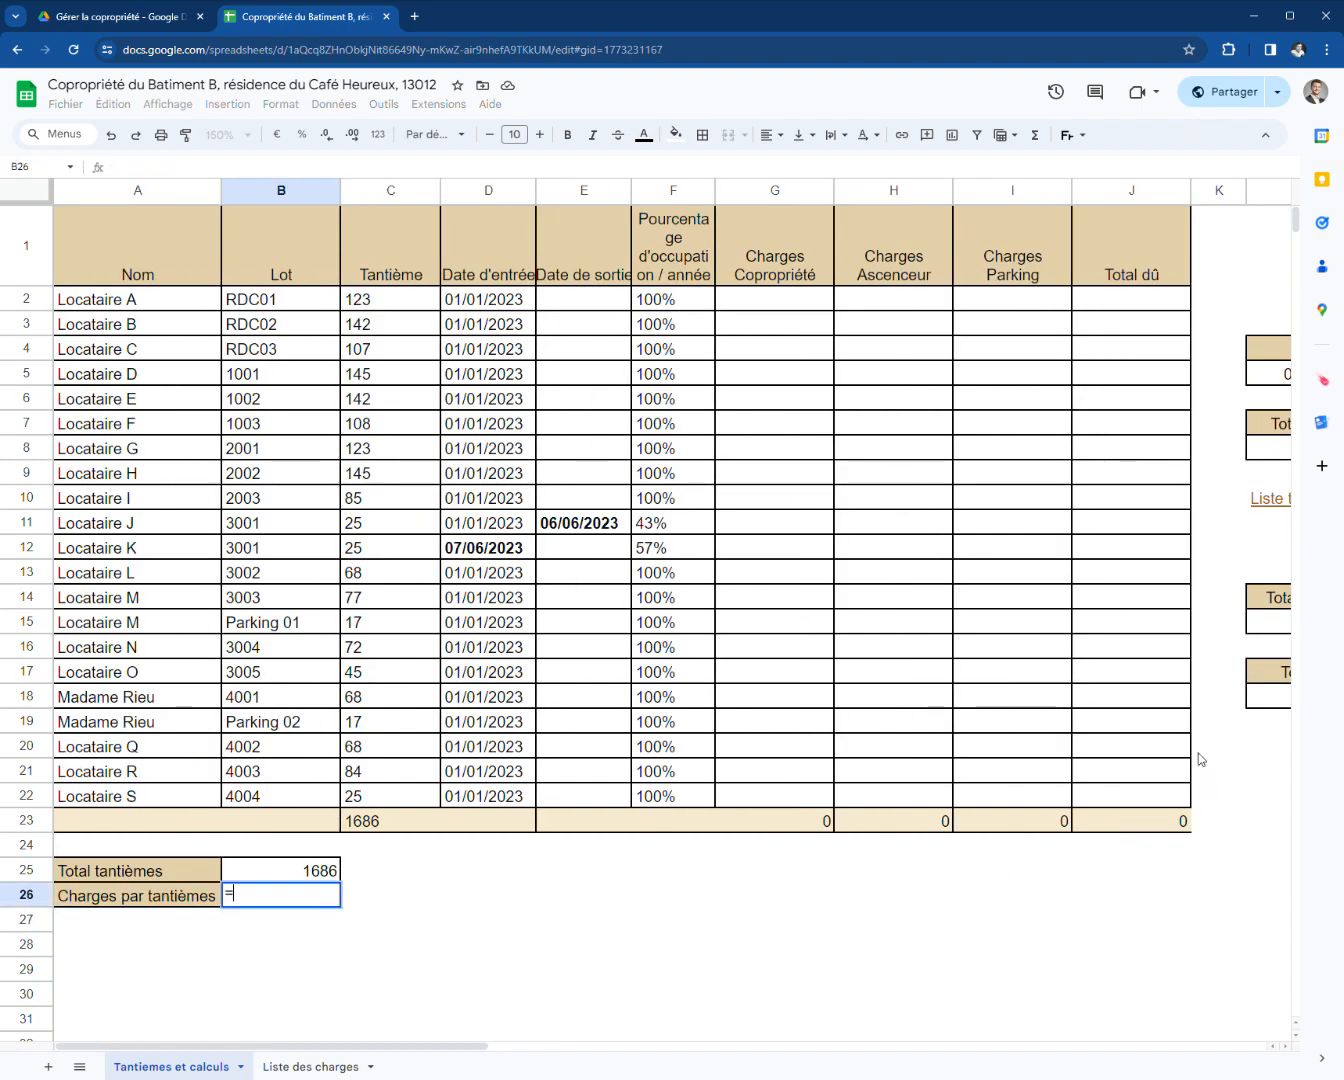
click(1281, 455)
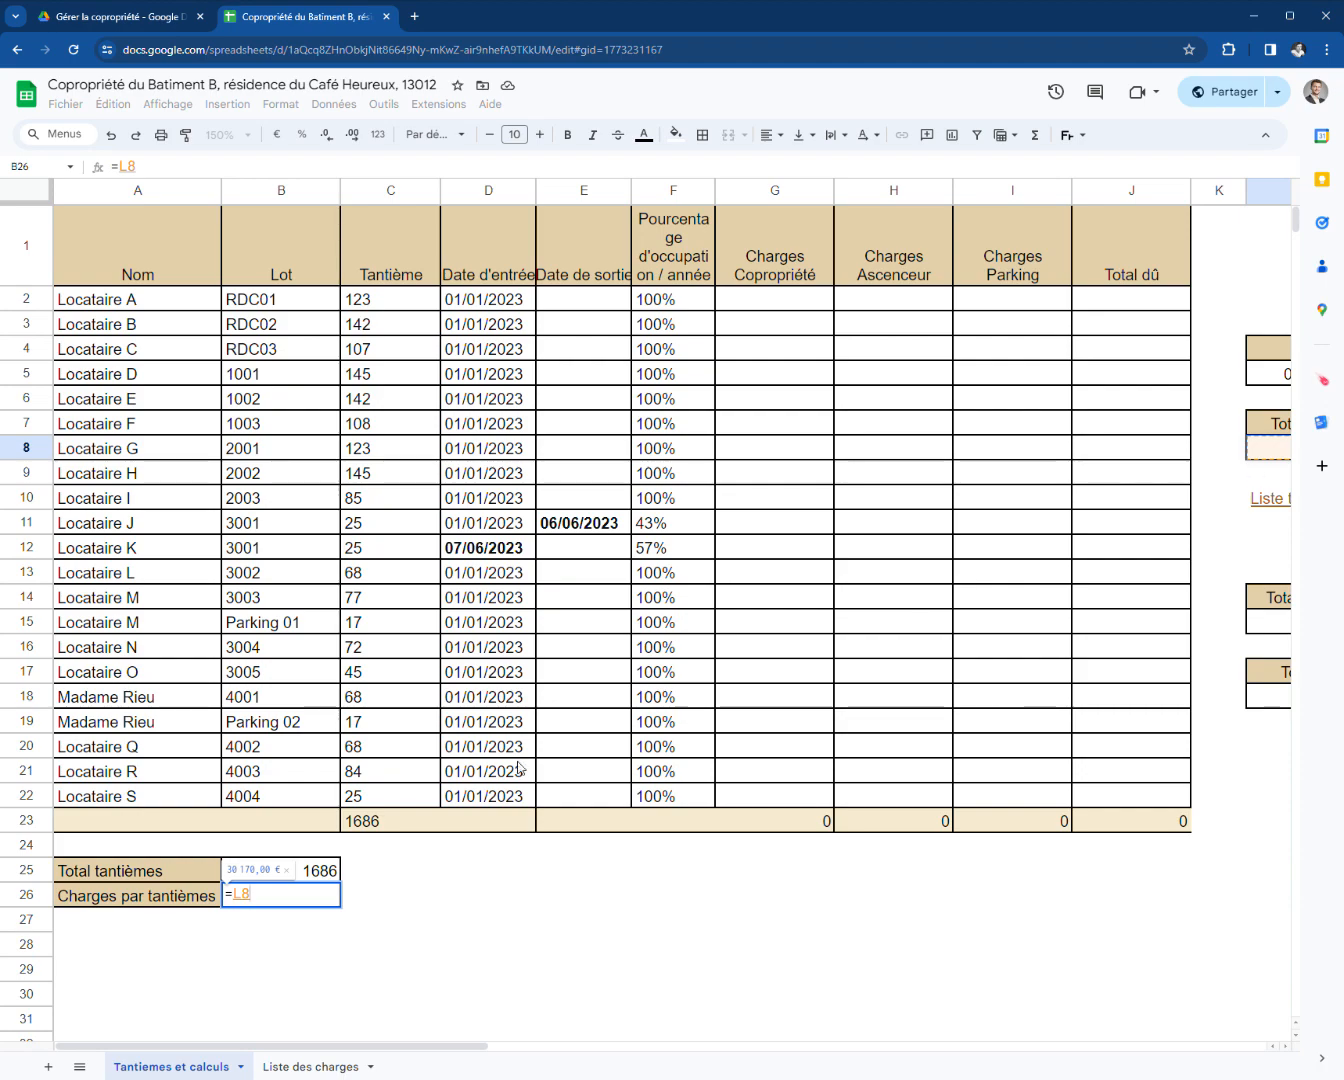
key(Return)
key(Up)
key(Return)
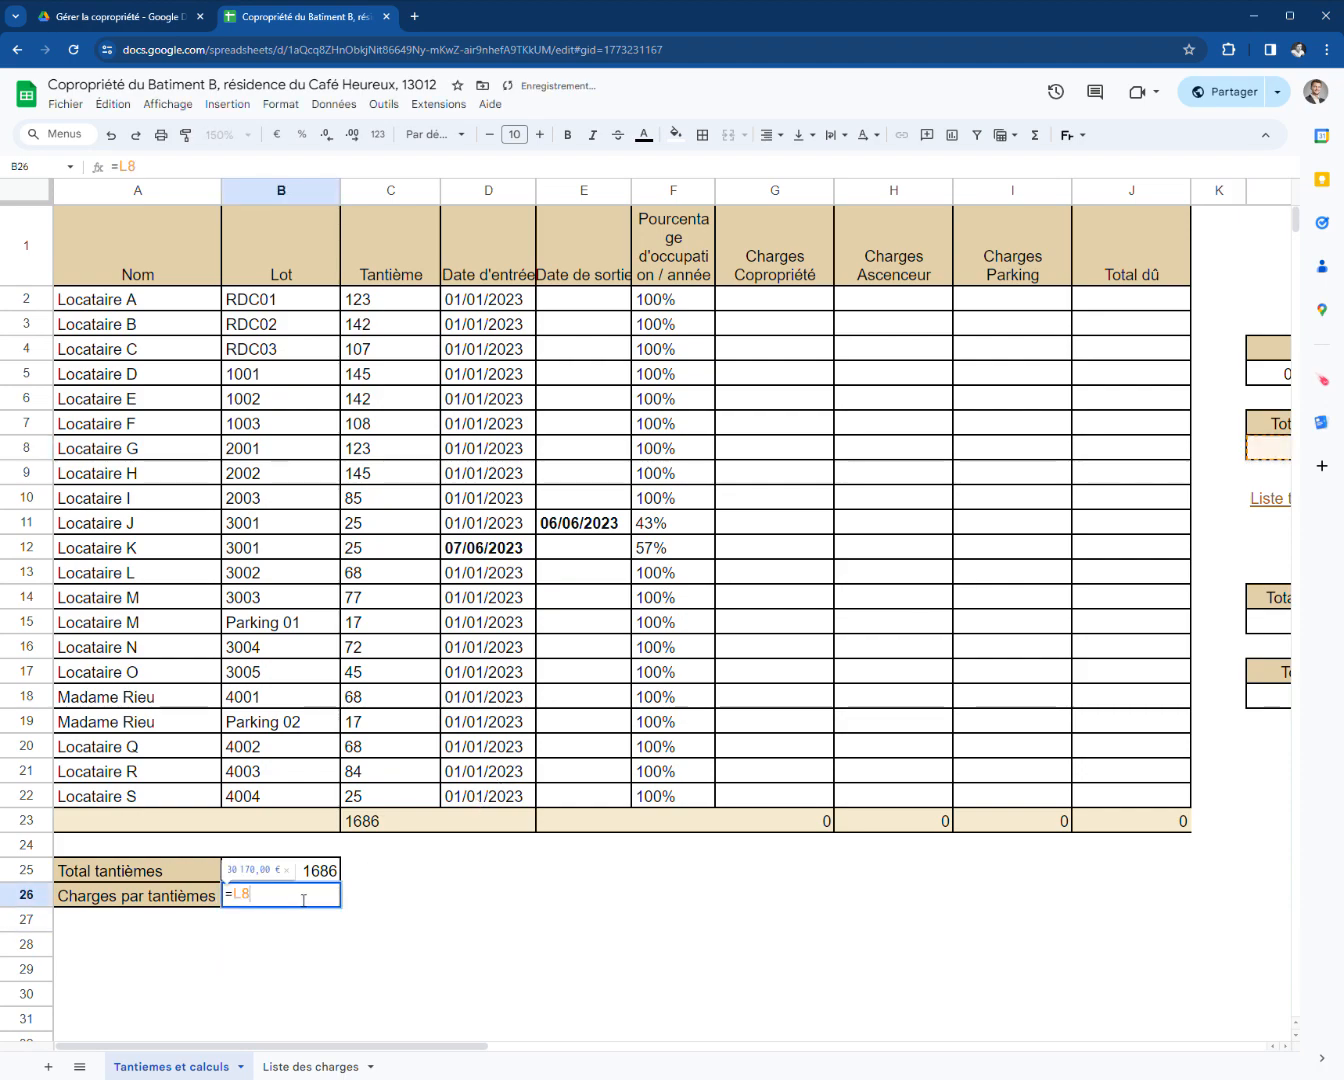
text(/)
click(320, 870)
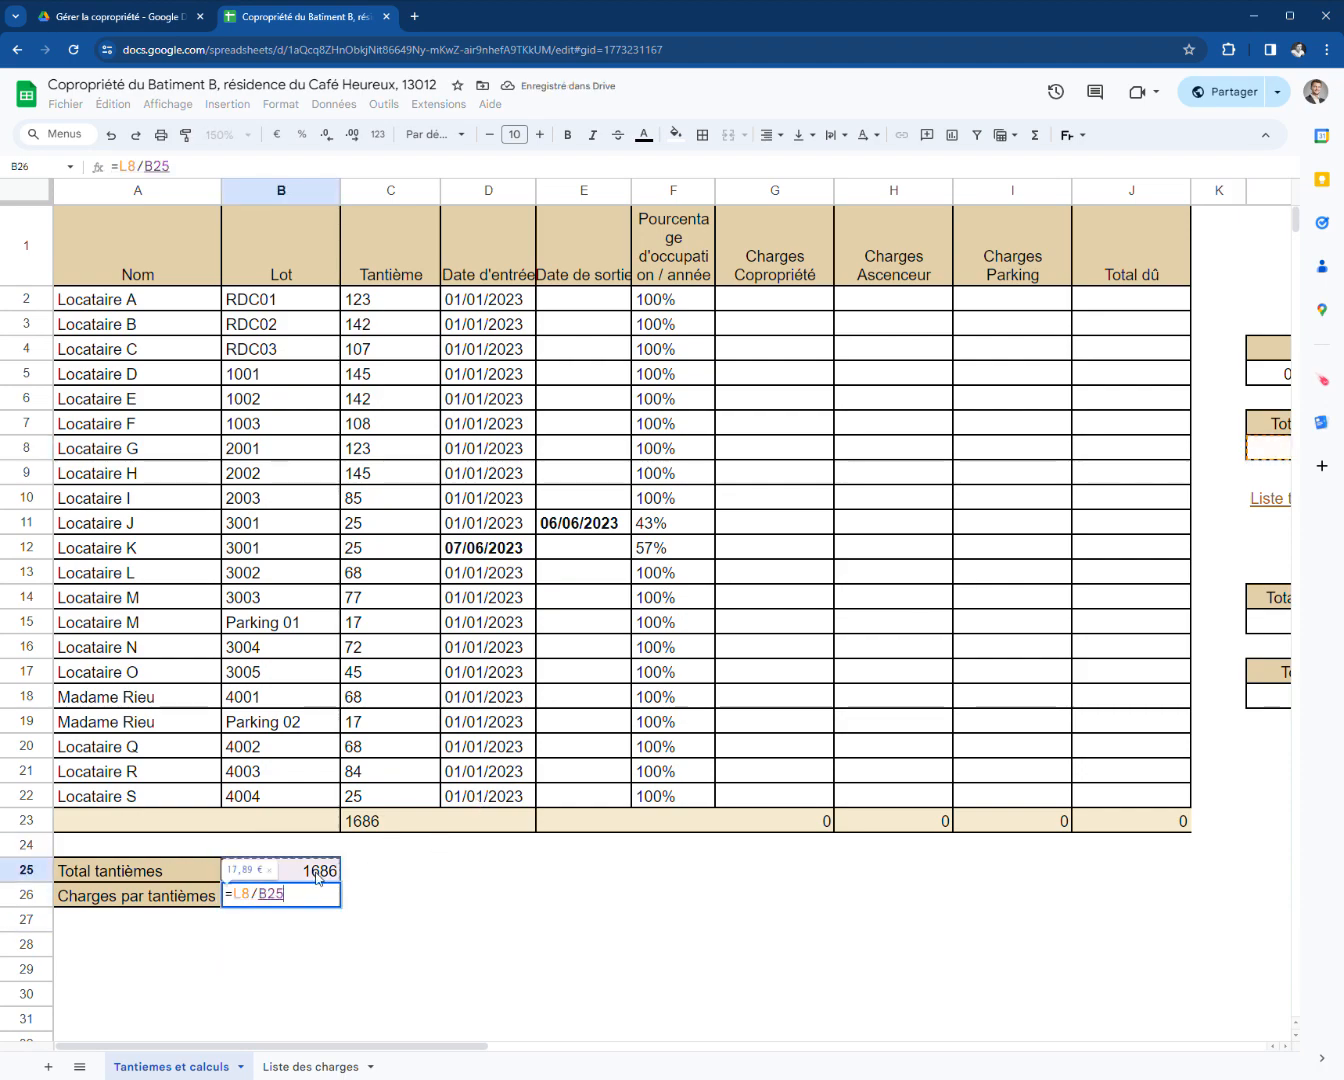
key(Return)
click(311, 900)
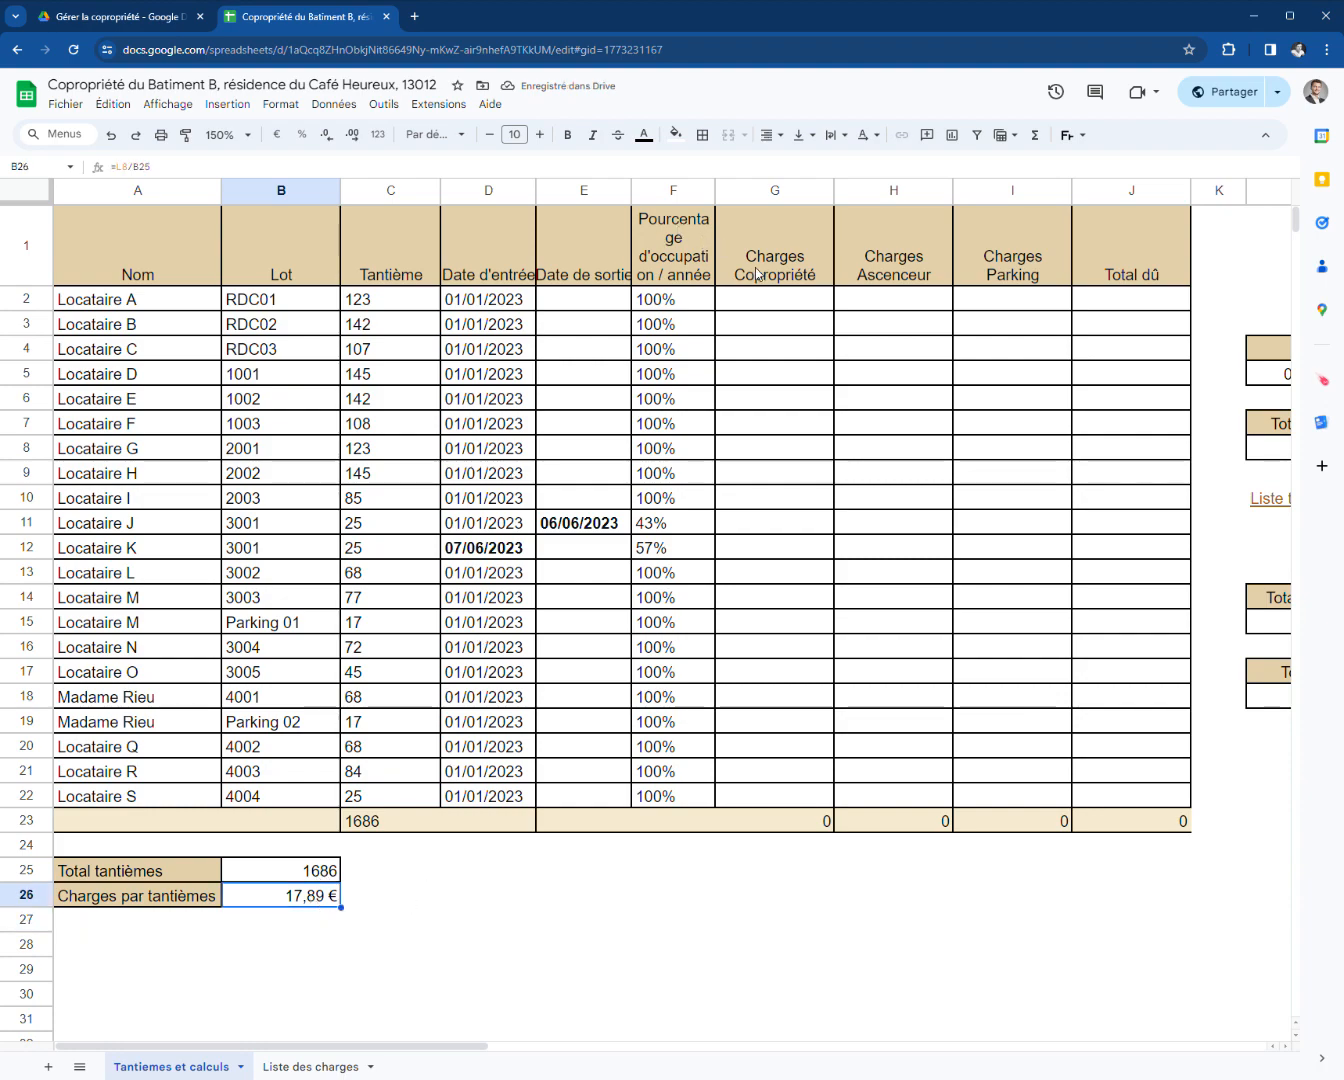
- Enter =C2*F2*$B$26 in G2 to calculate the first lot's copropriété charges
double_click(775, 300)
text(=)
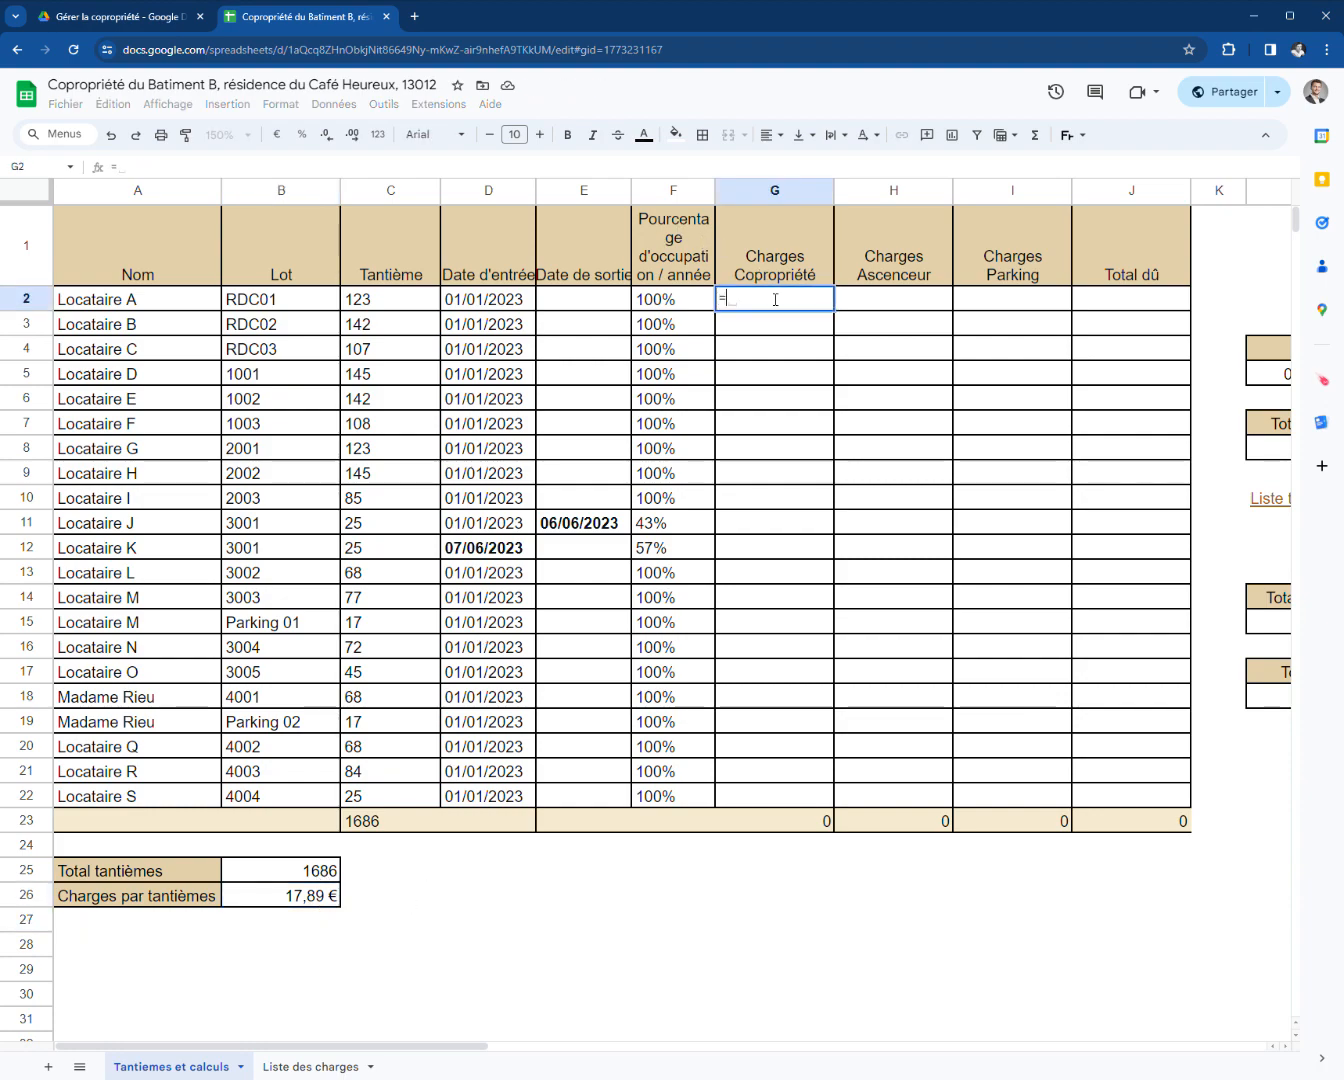
click(380, 309)
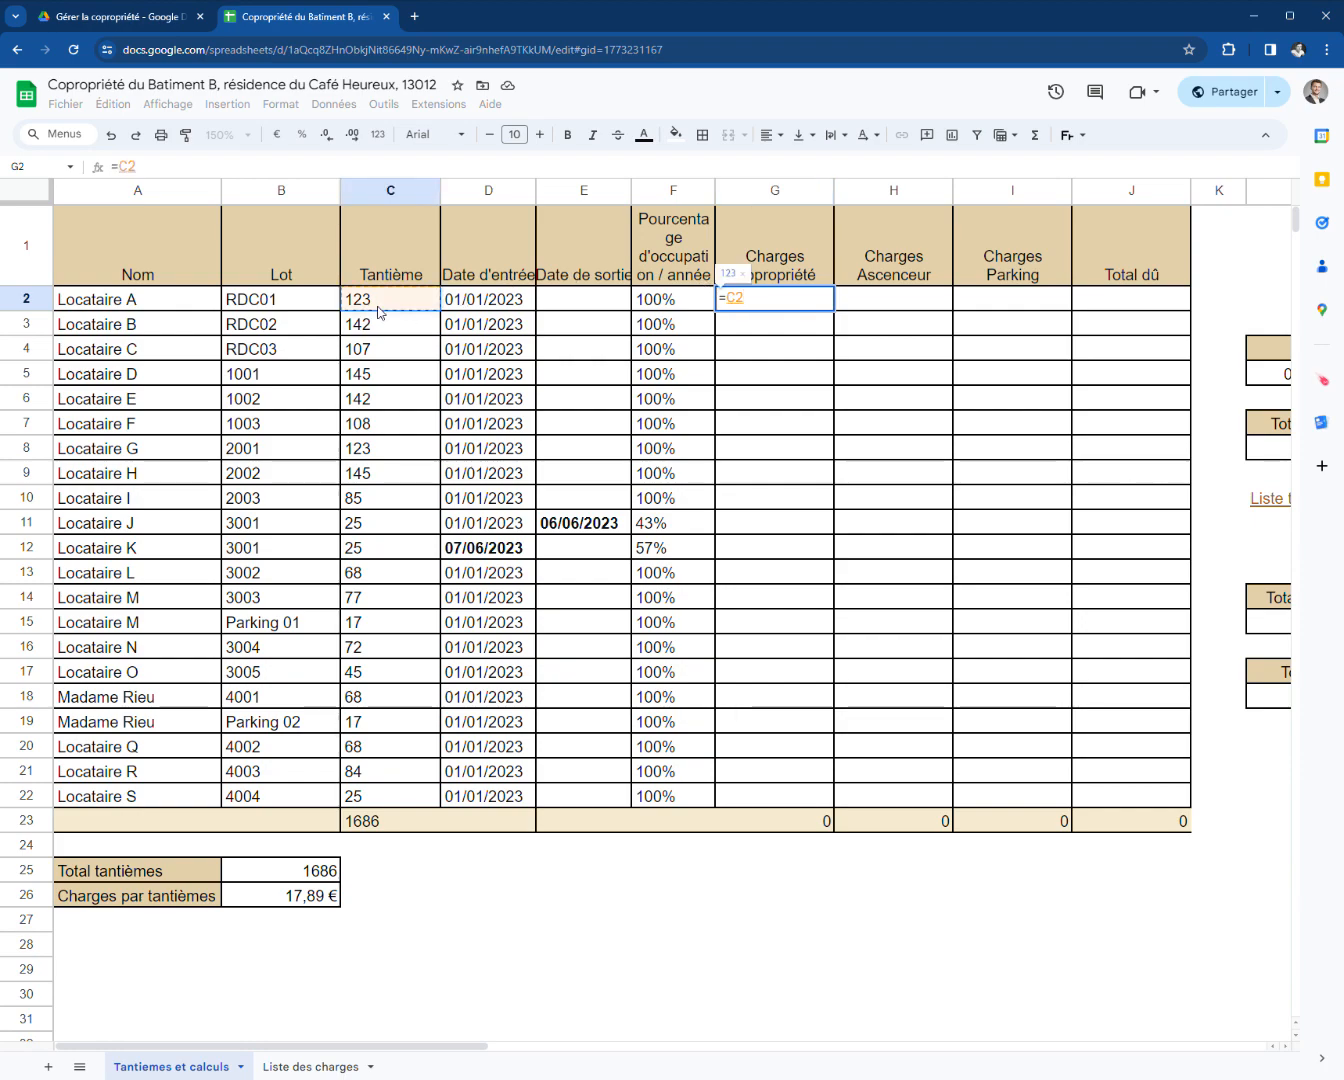
text(*)
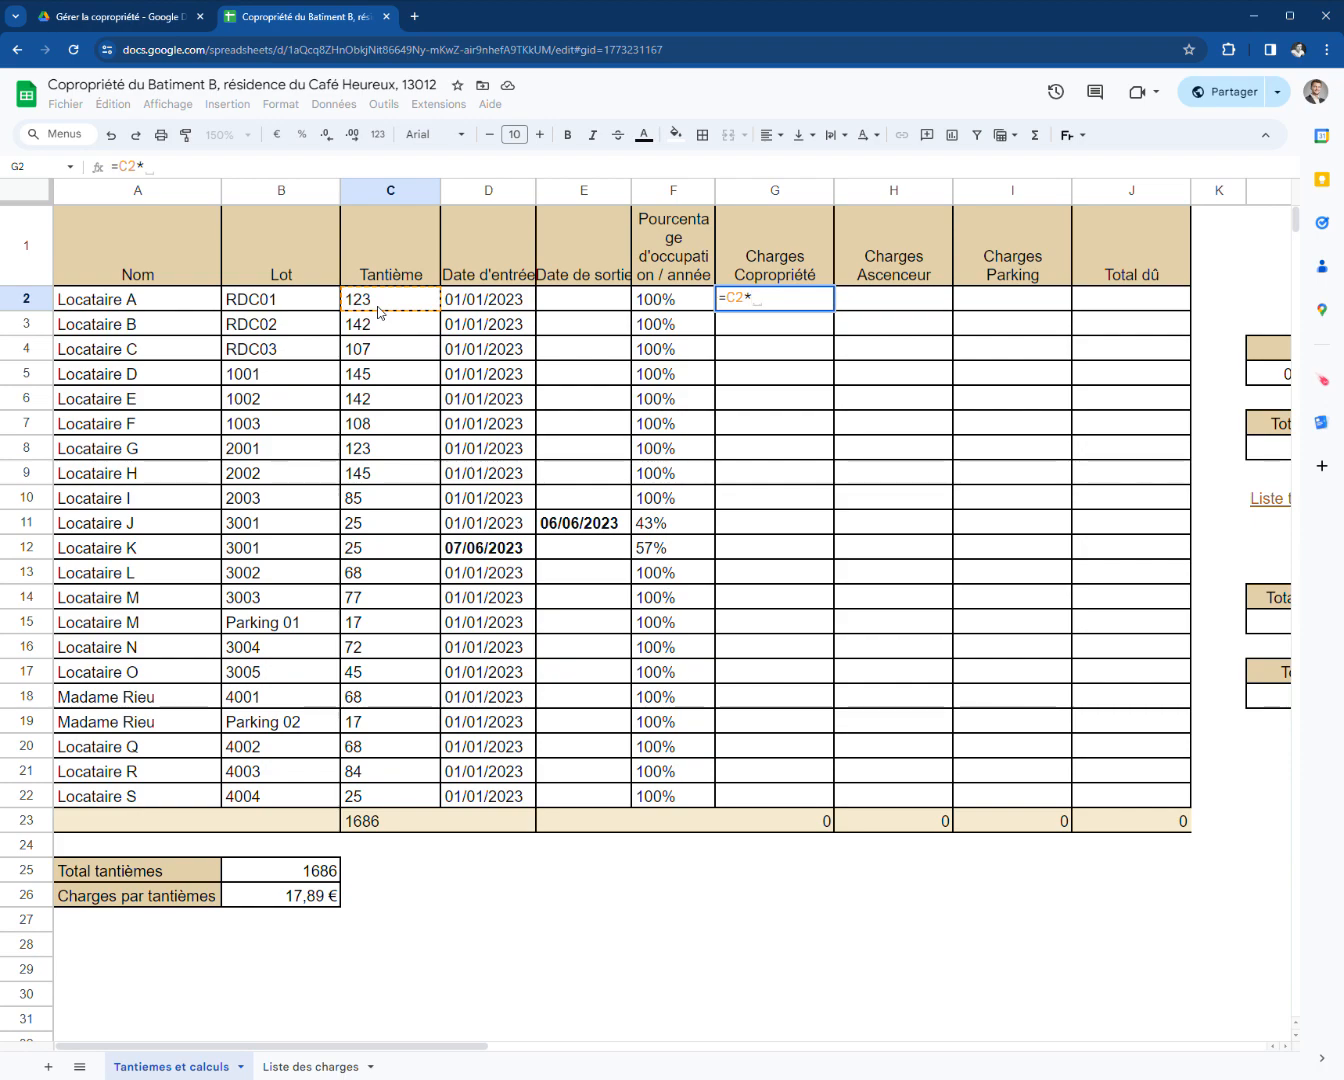
click(704, 303)
text(*)
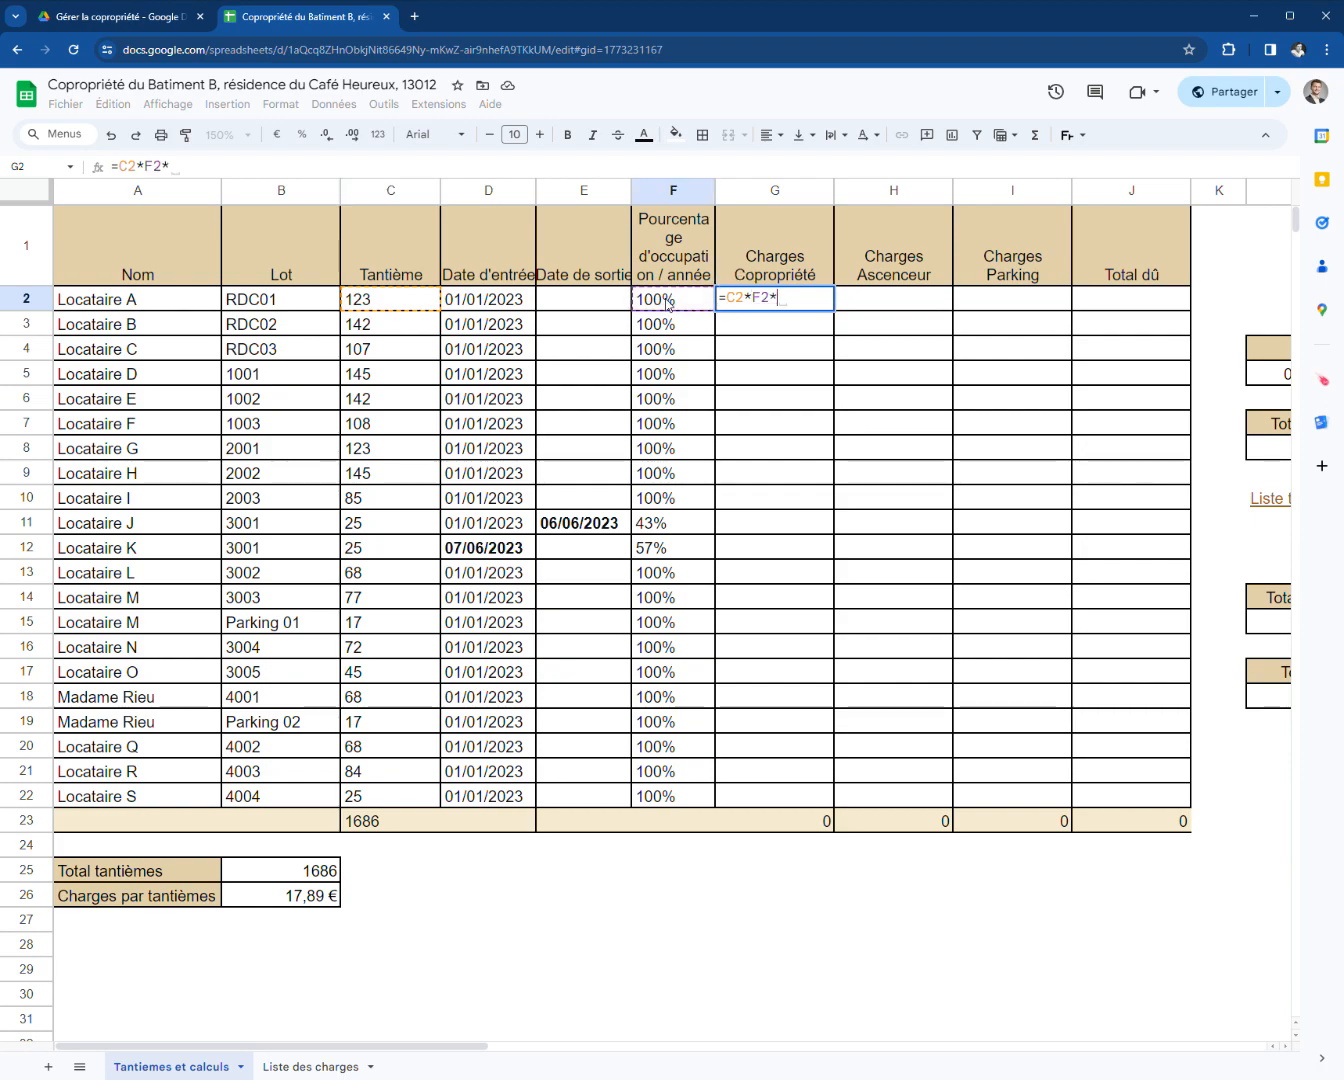
click(321, 897)
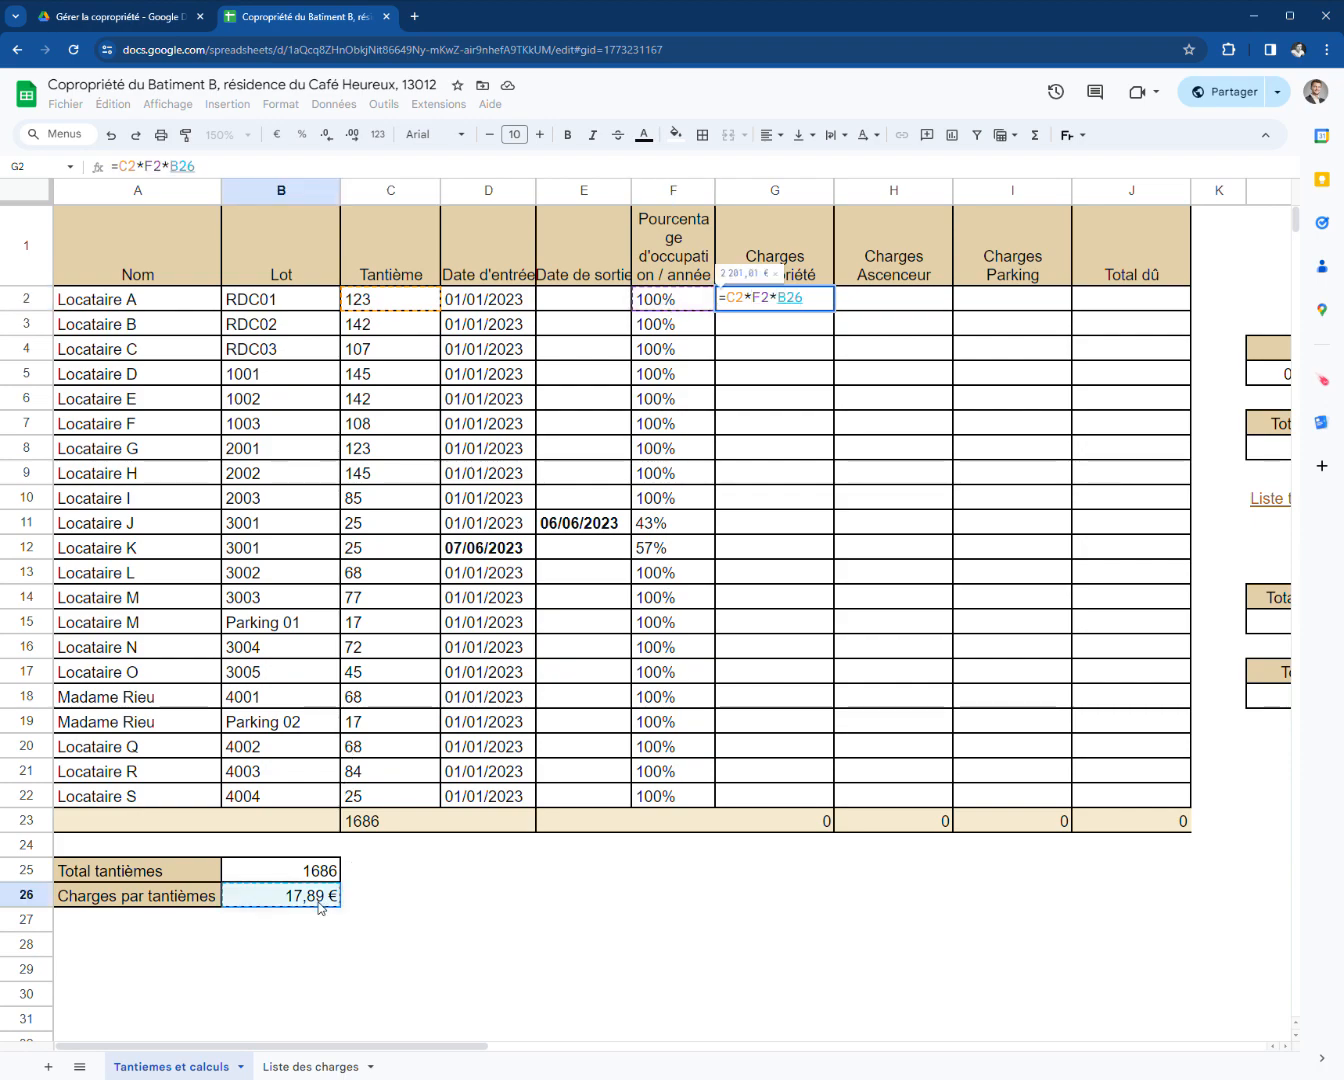
key(F4)
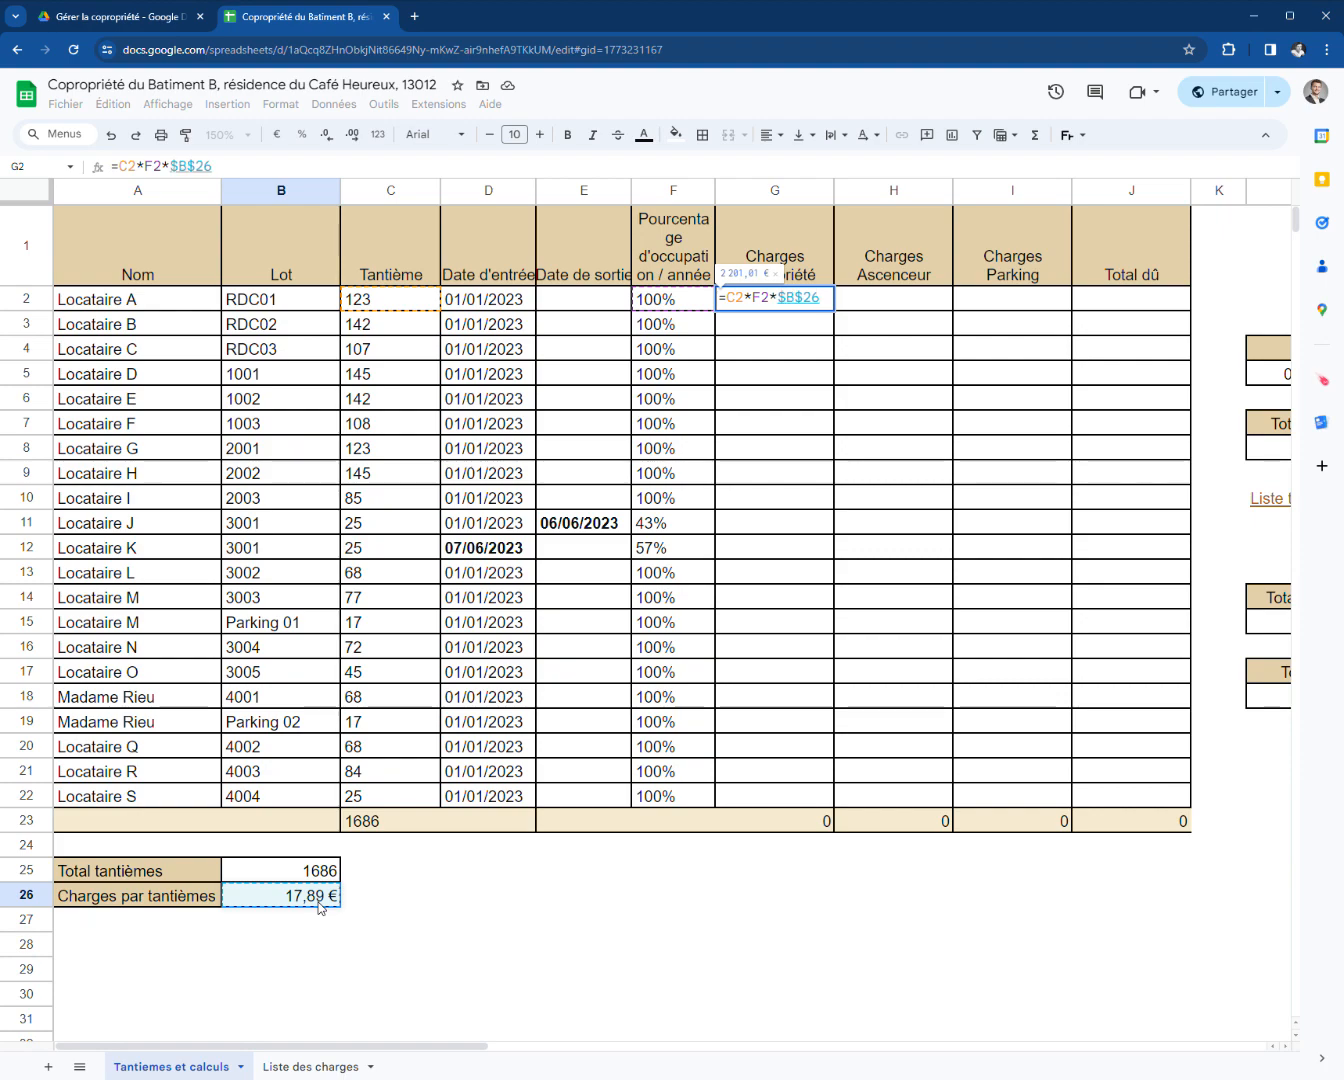
key(Return)
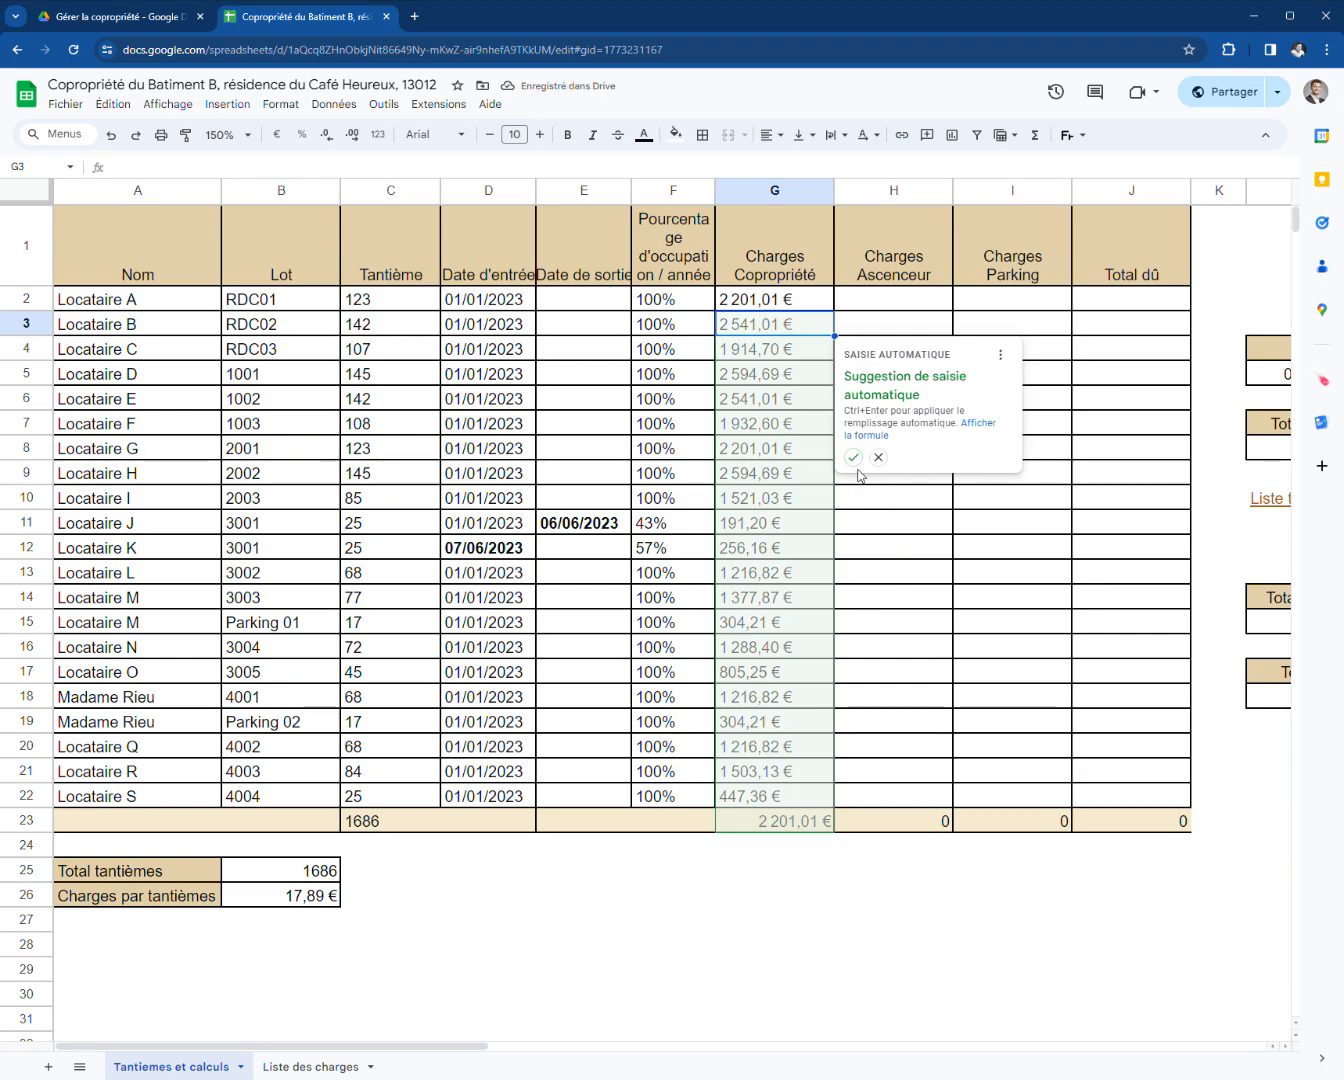
- Fill the copropriété charges formula from G2 down to G22 without using the autofill suggestion
click(864, 474)
click(810, 305)
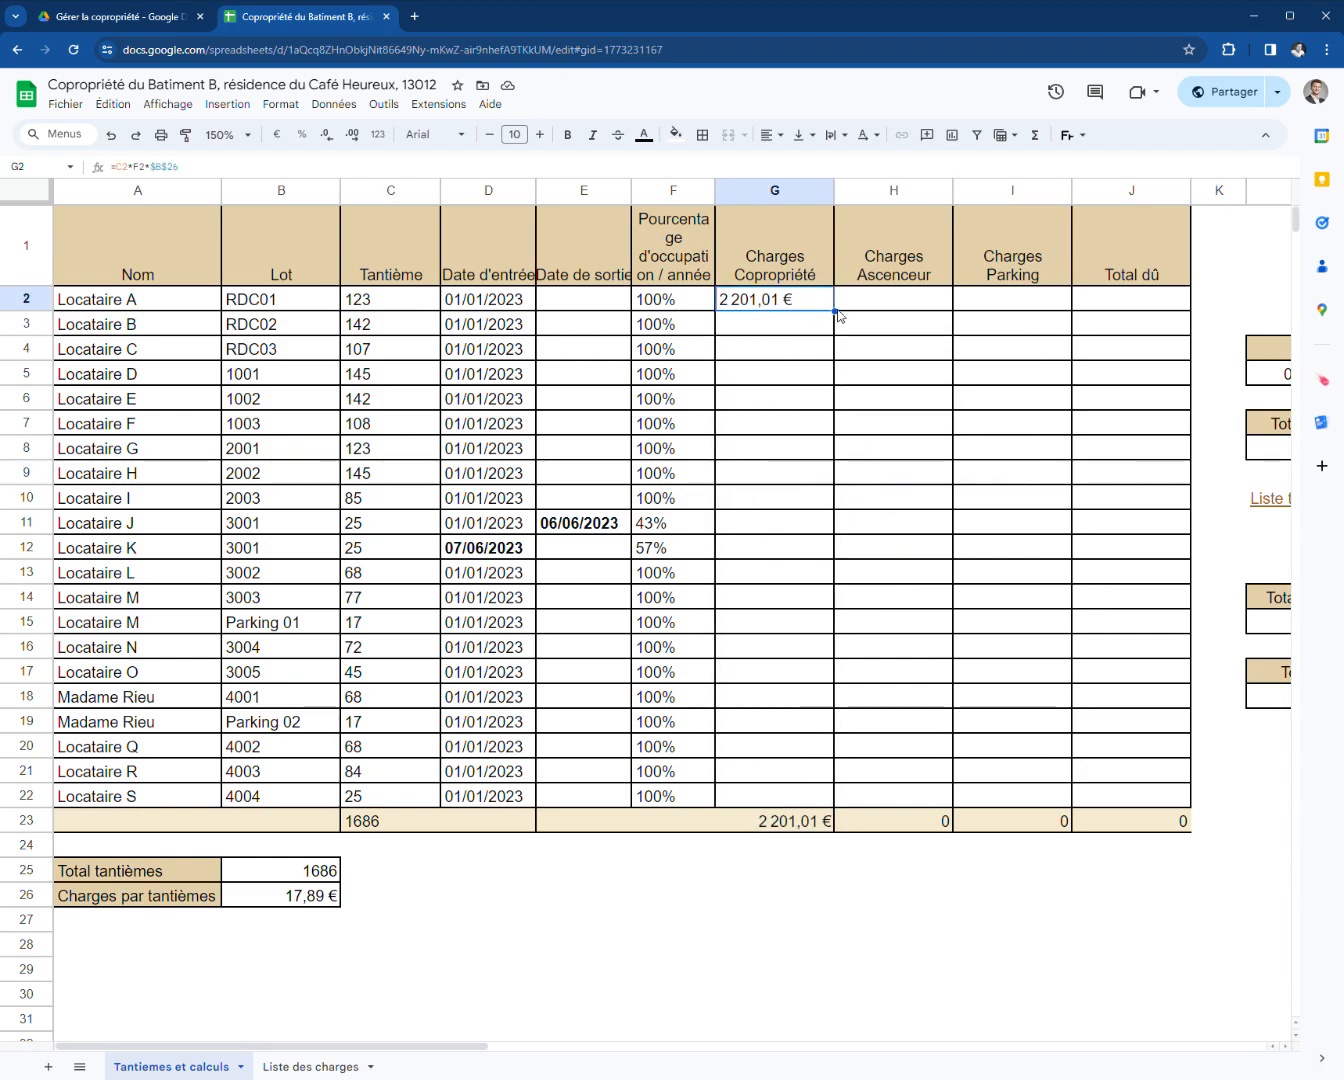
drag(849, 322, 795, 797)
click(776, 744)
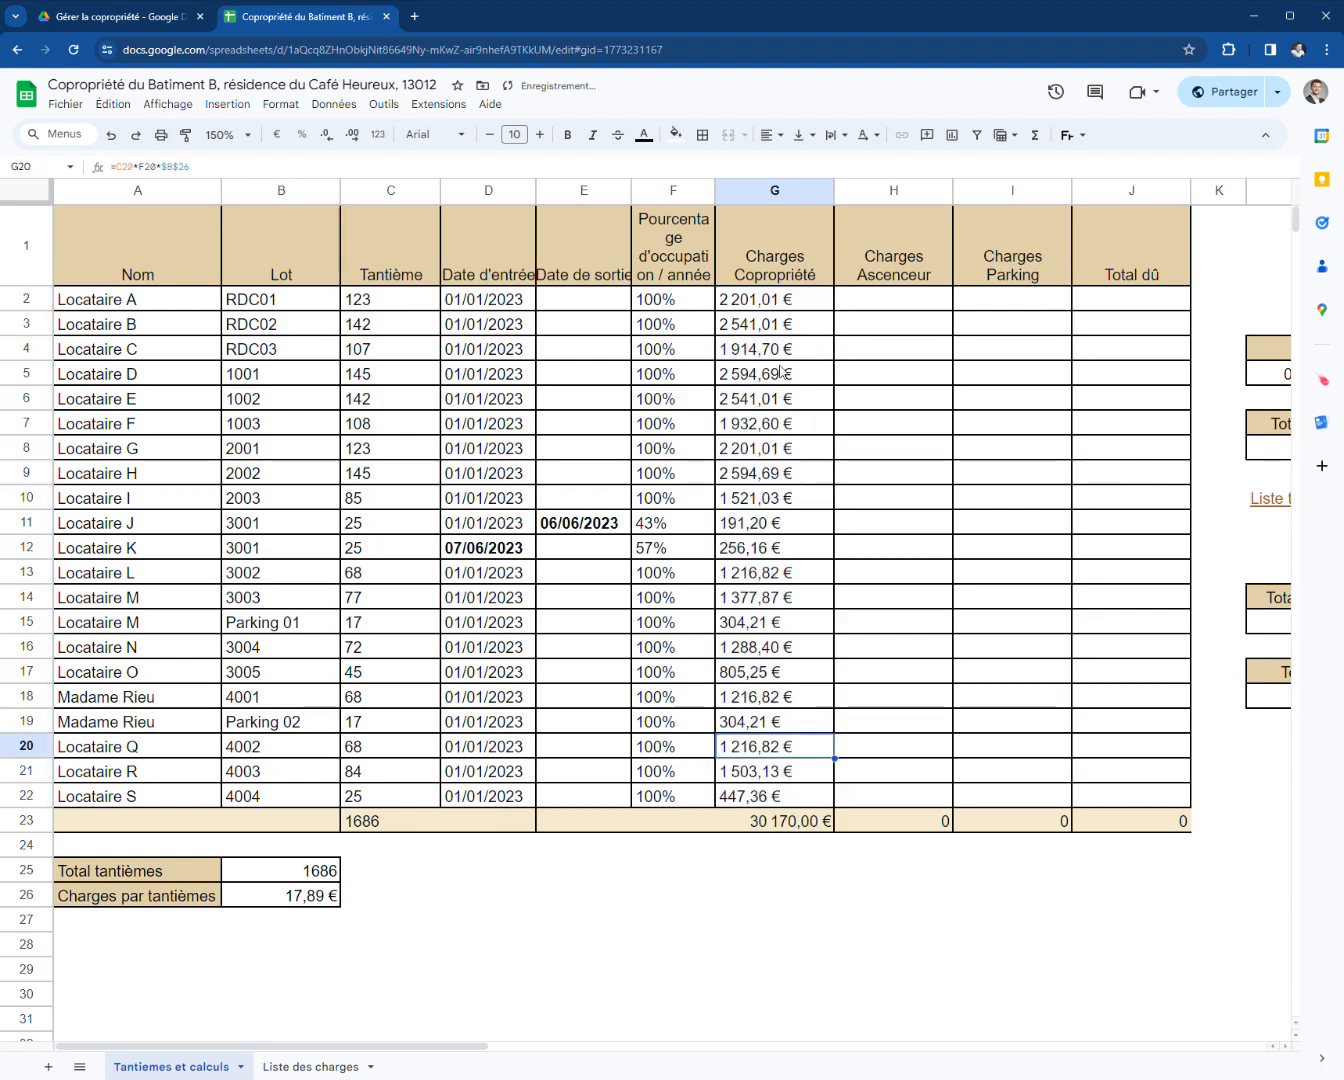
- Review the copropriété charges and their total, the elevator charges box, and the ground-floor, upper-floor and parking rows
drag(779, 305, 800, 796)
click(792, 830)
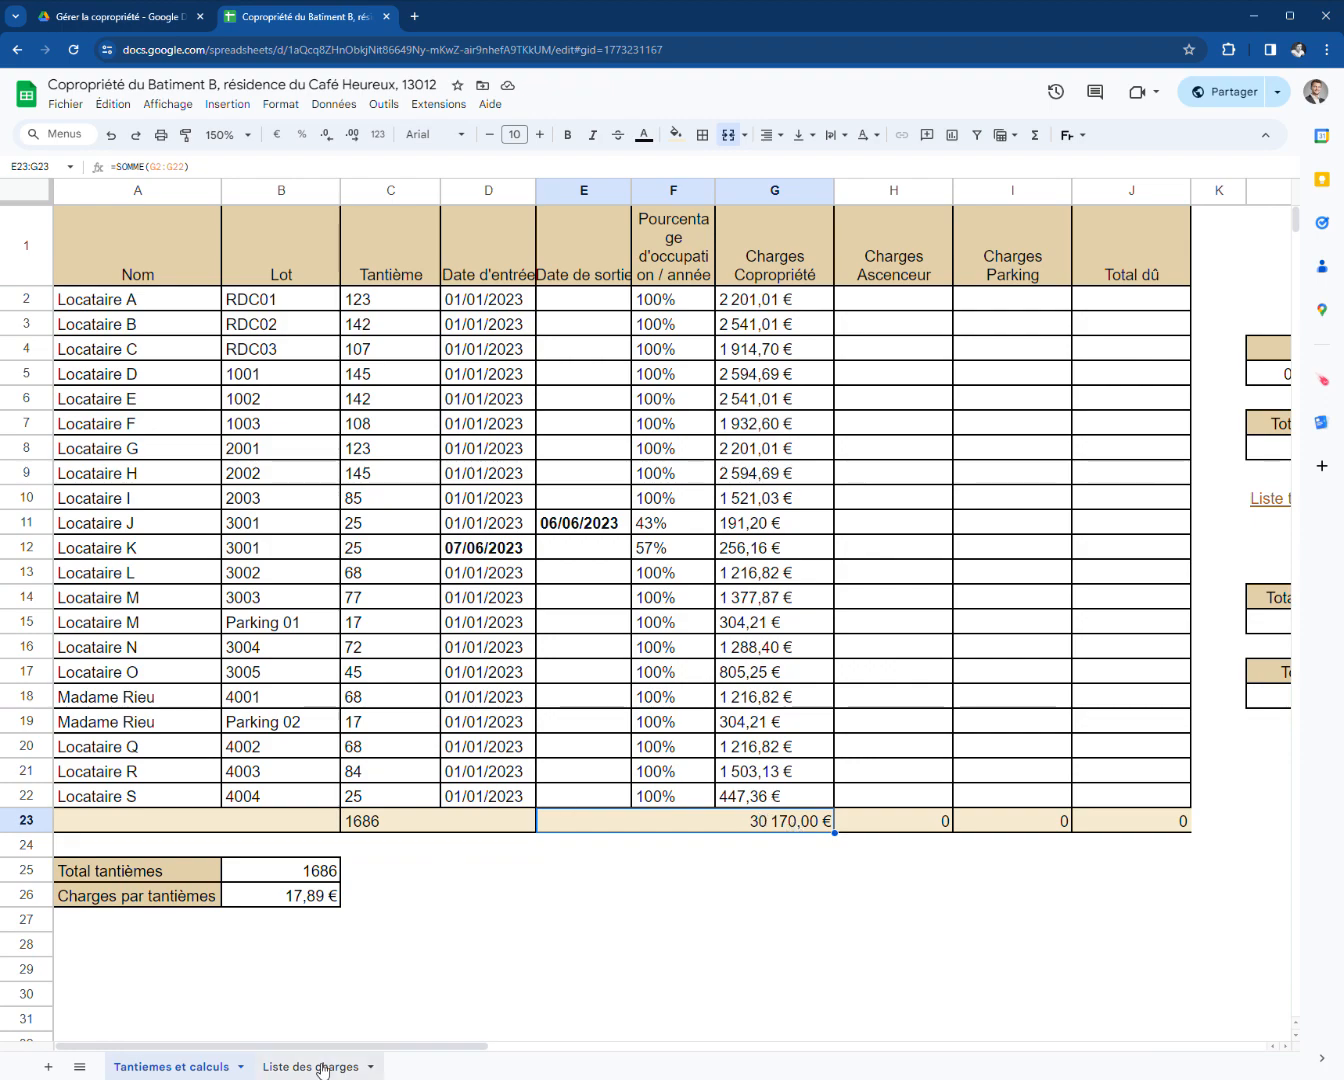
drag(1075, 625, 1313, 630)
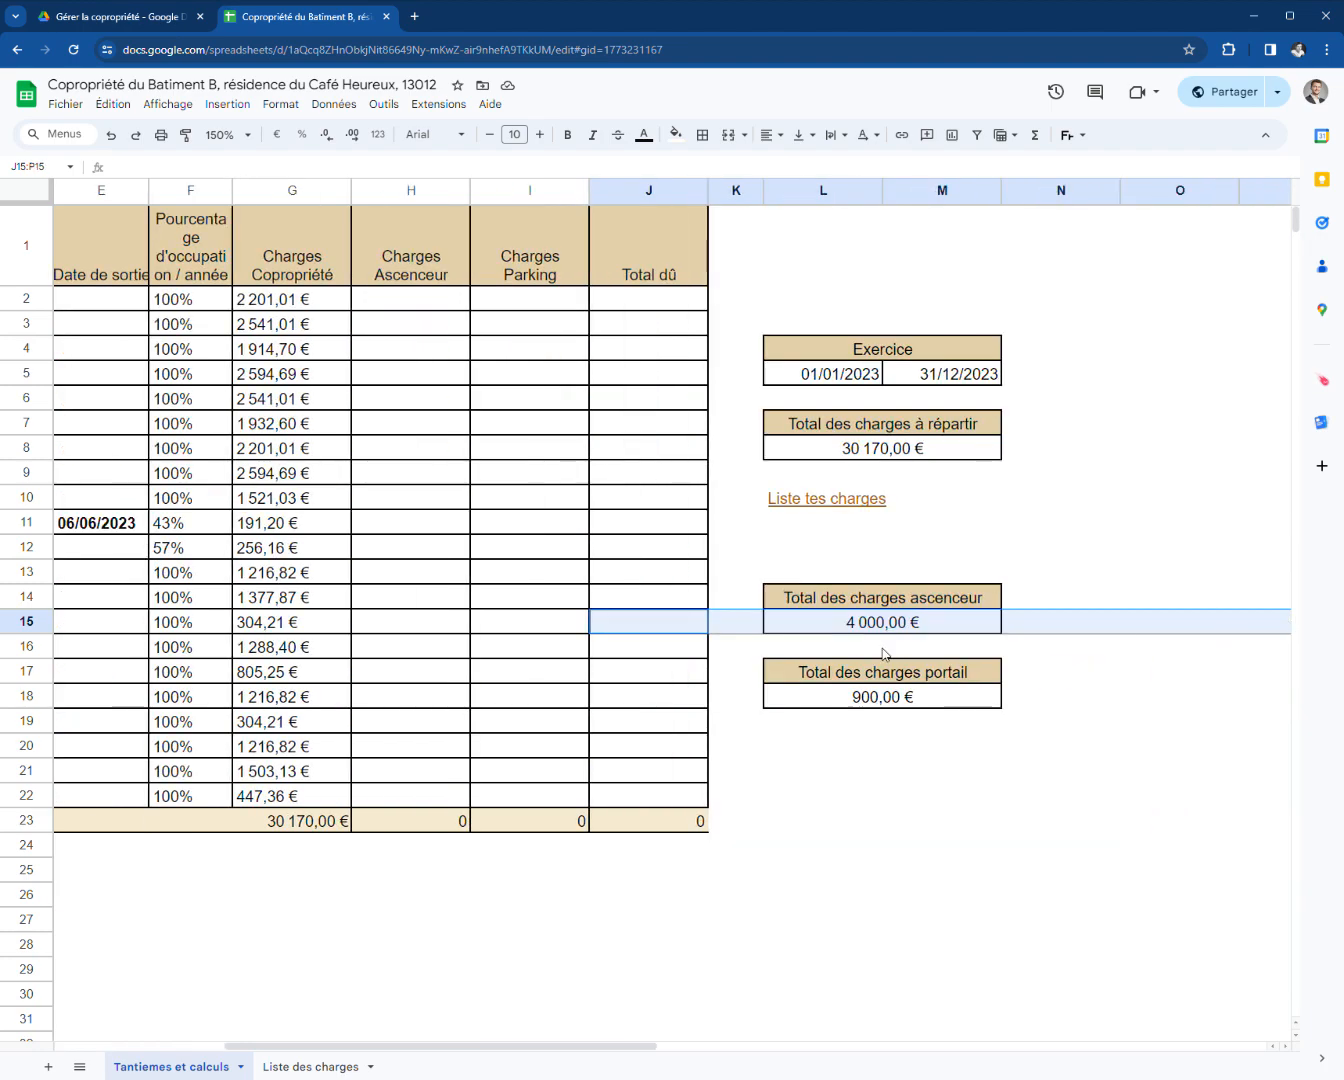
drag(598, 894, 130, 843)
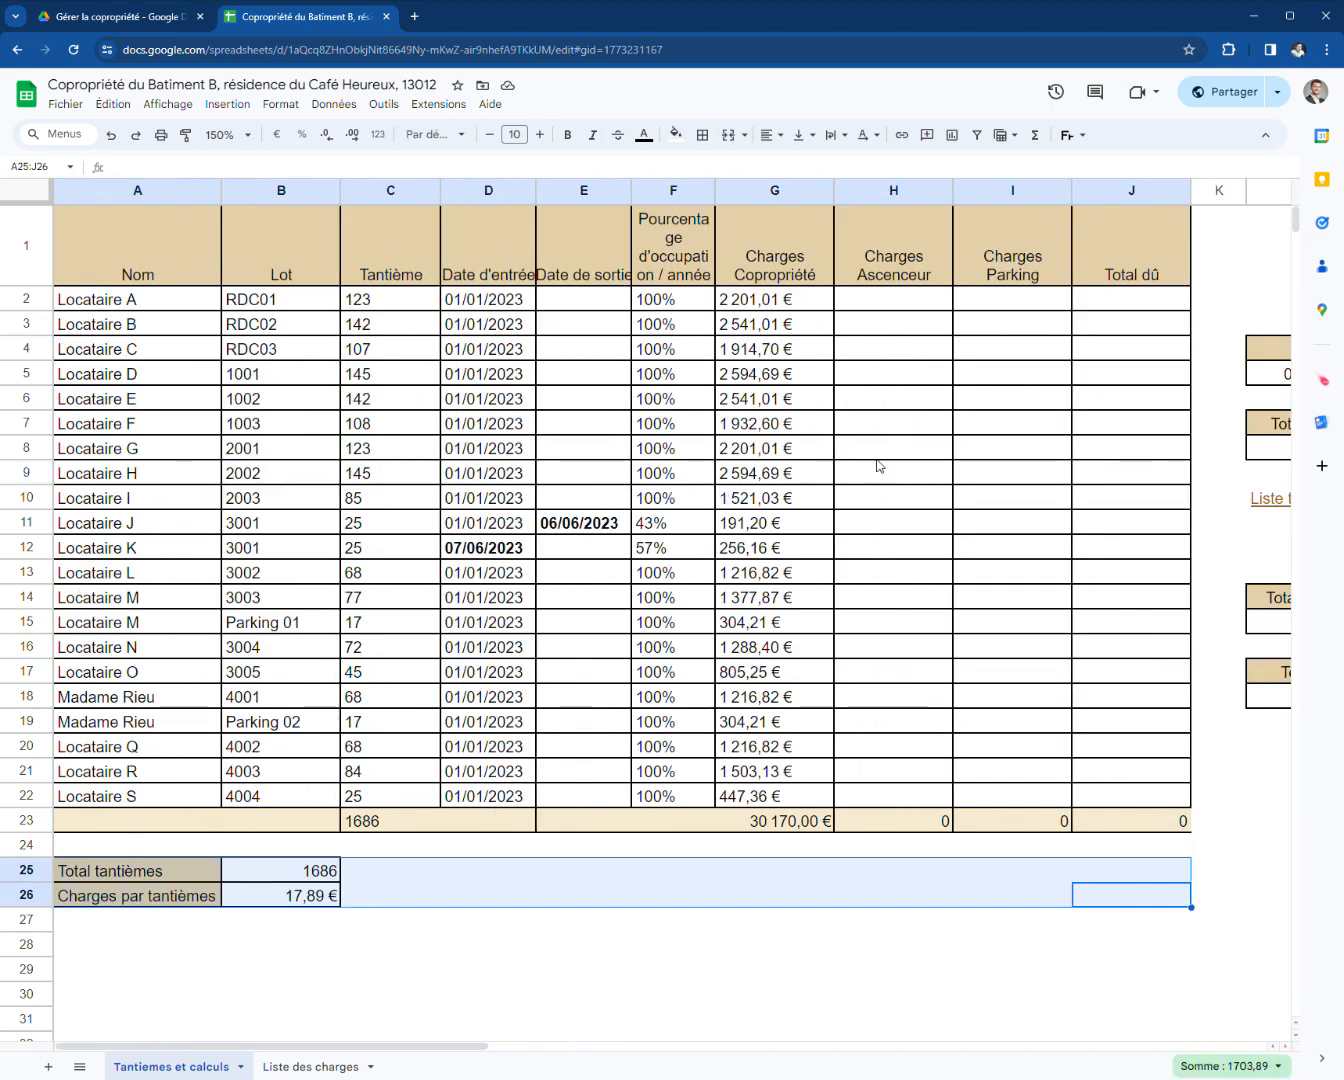
click(874, 458)
drag(820, 473, 132, 522)
drag(263, 381, 775, 796)
click(278, 313)
drag(278, 313, 775, 349)
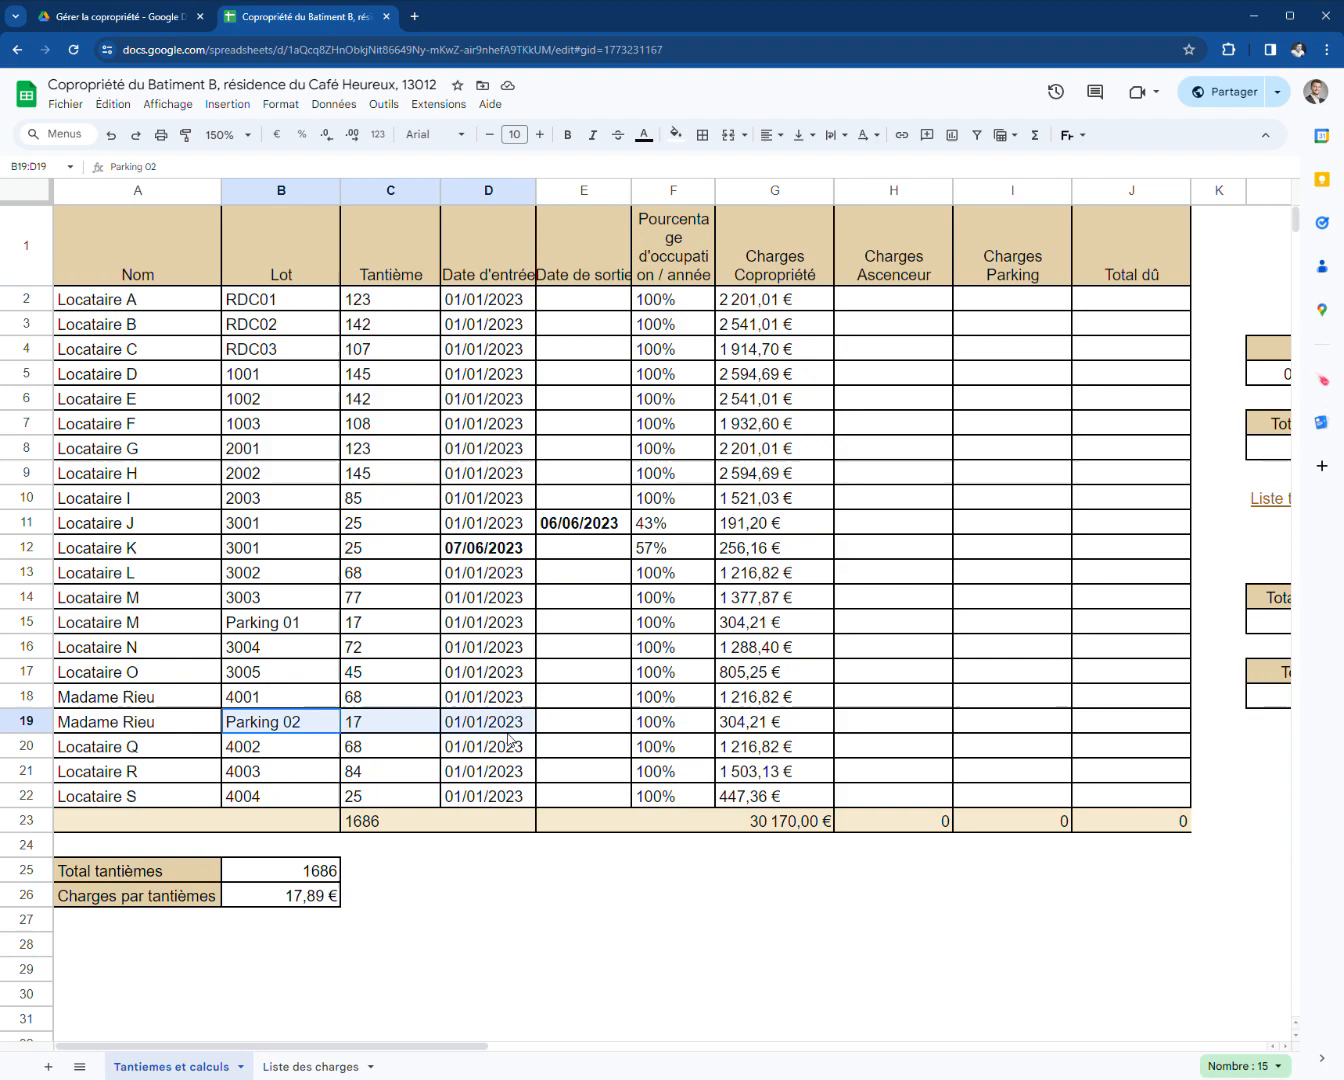
drag(244, 727, 730, 744)
drag(237, 623, 785, 622)
drag(275, 627, 910, 627)
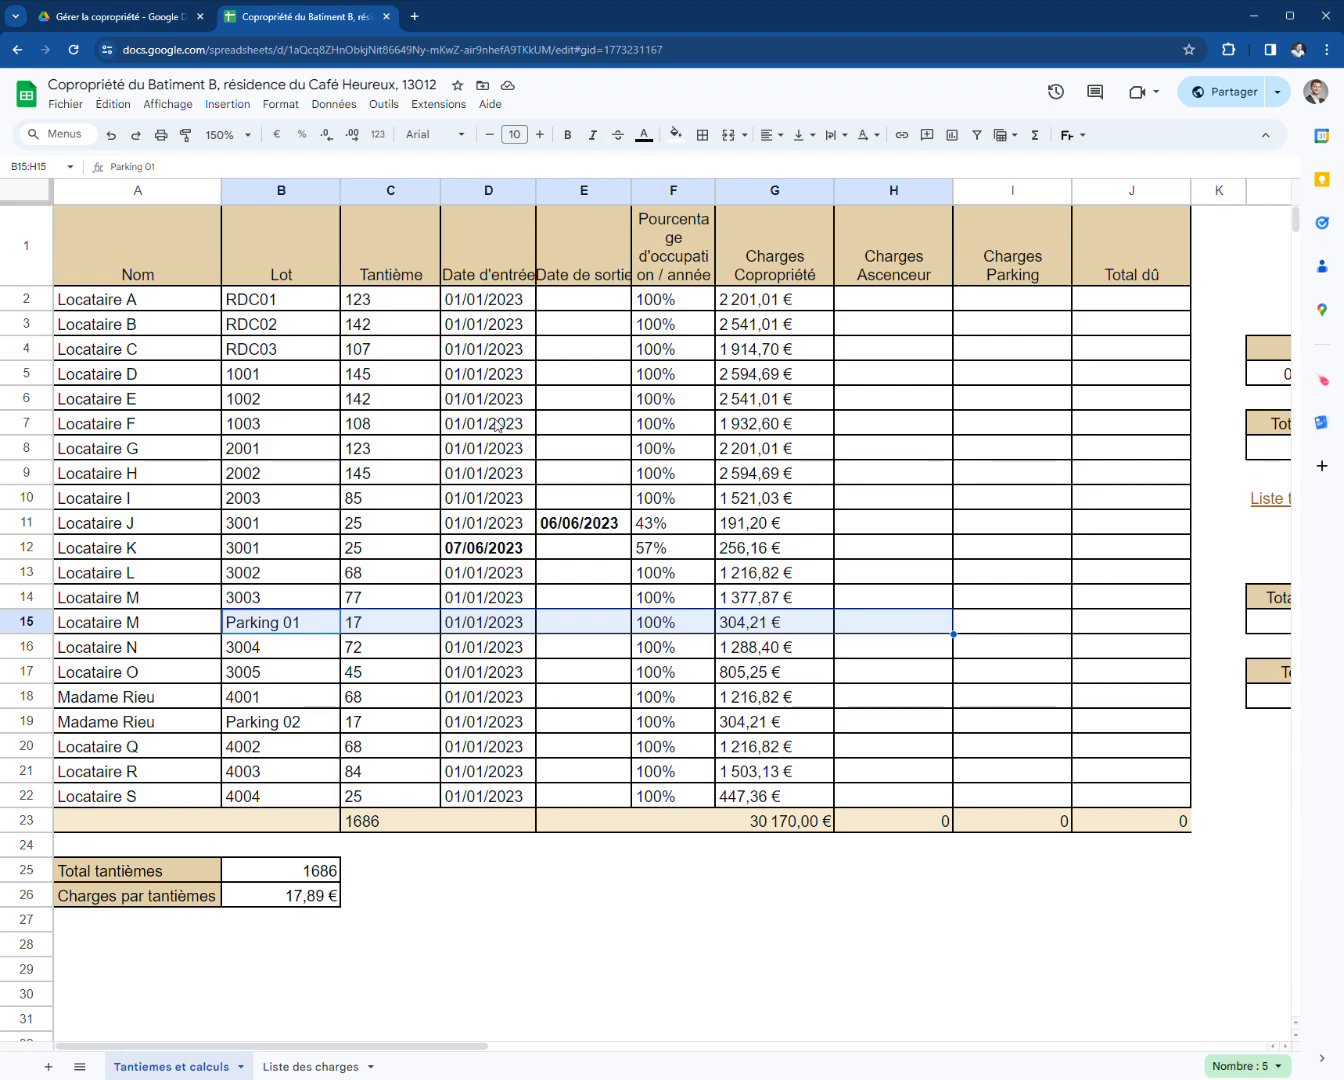
- Sum the tantièmes of the lots in C5:C22, leaving out the duplicate lot 3001 entry in C12
click(383, 382)
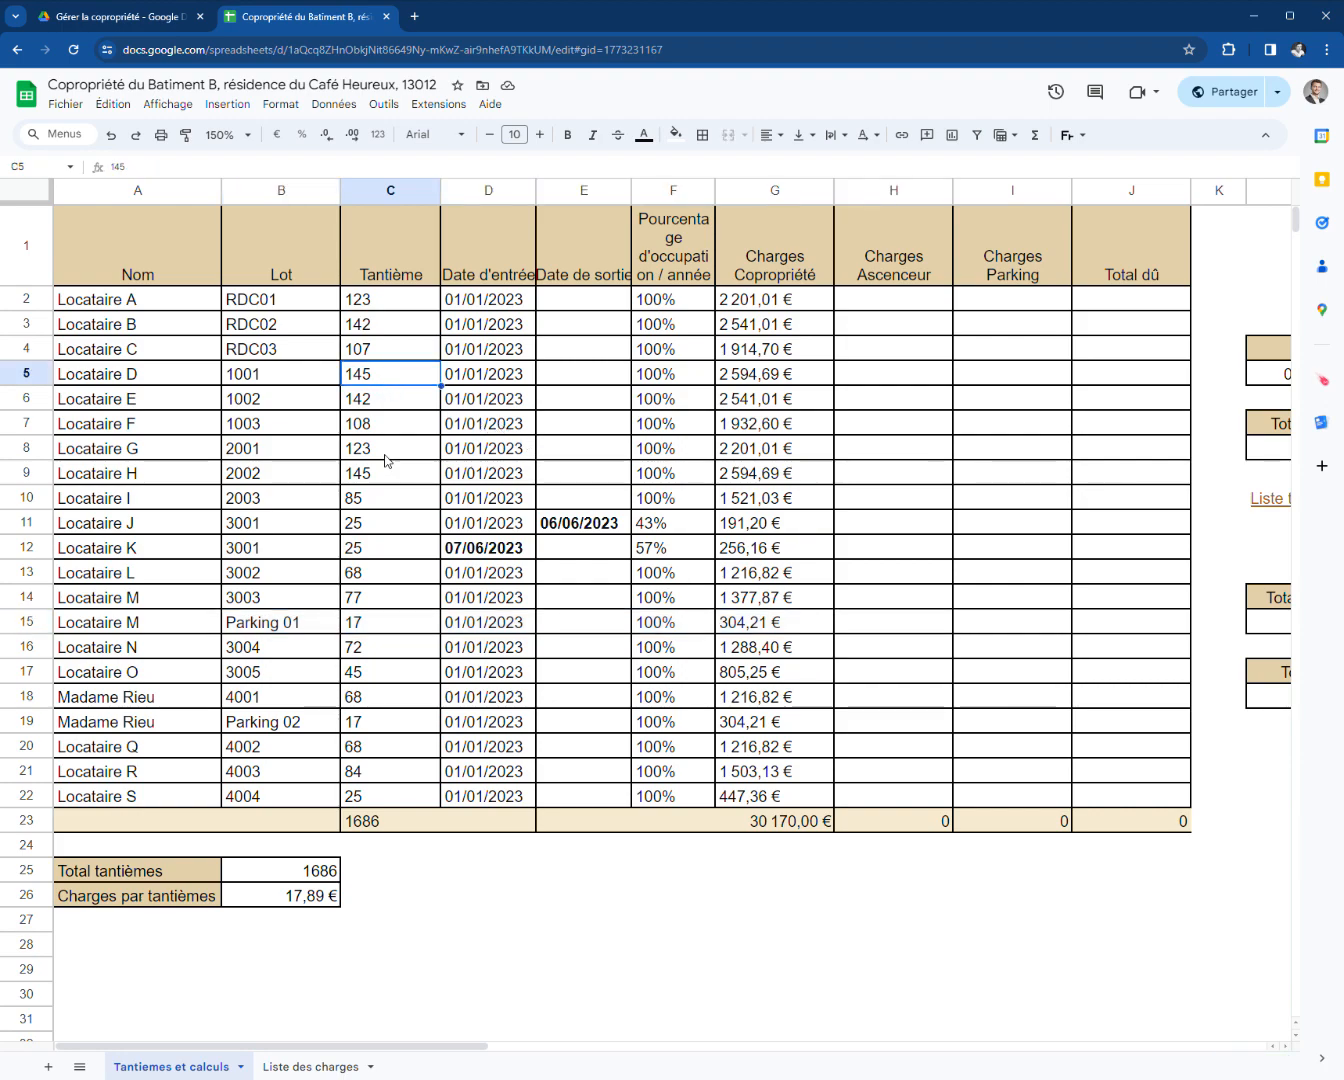
shift+click(384, 795)
click(268, 371)
drag(405, 380, 368, 794)
ctrl+click(372, 556)
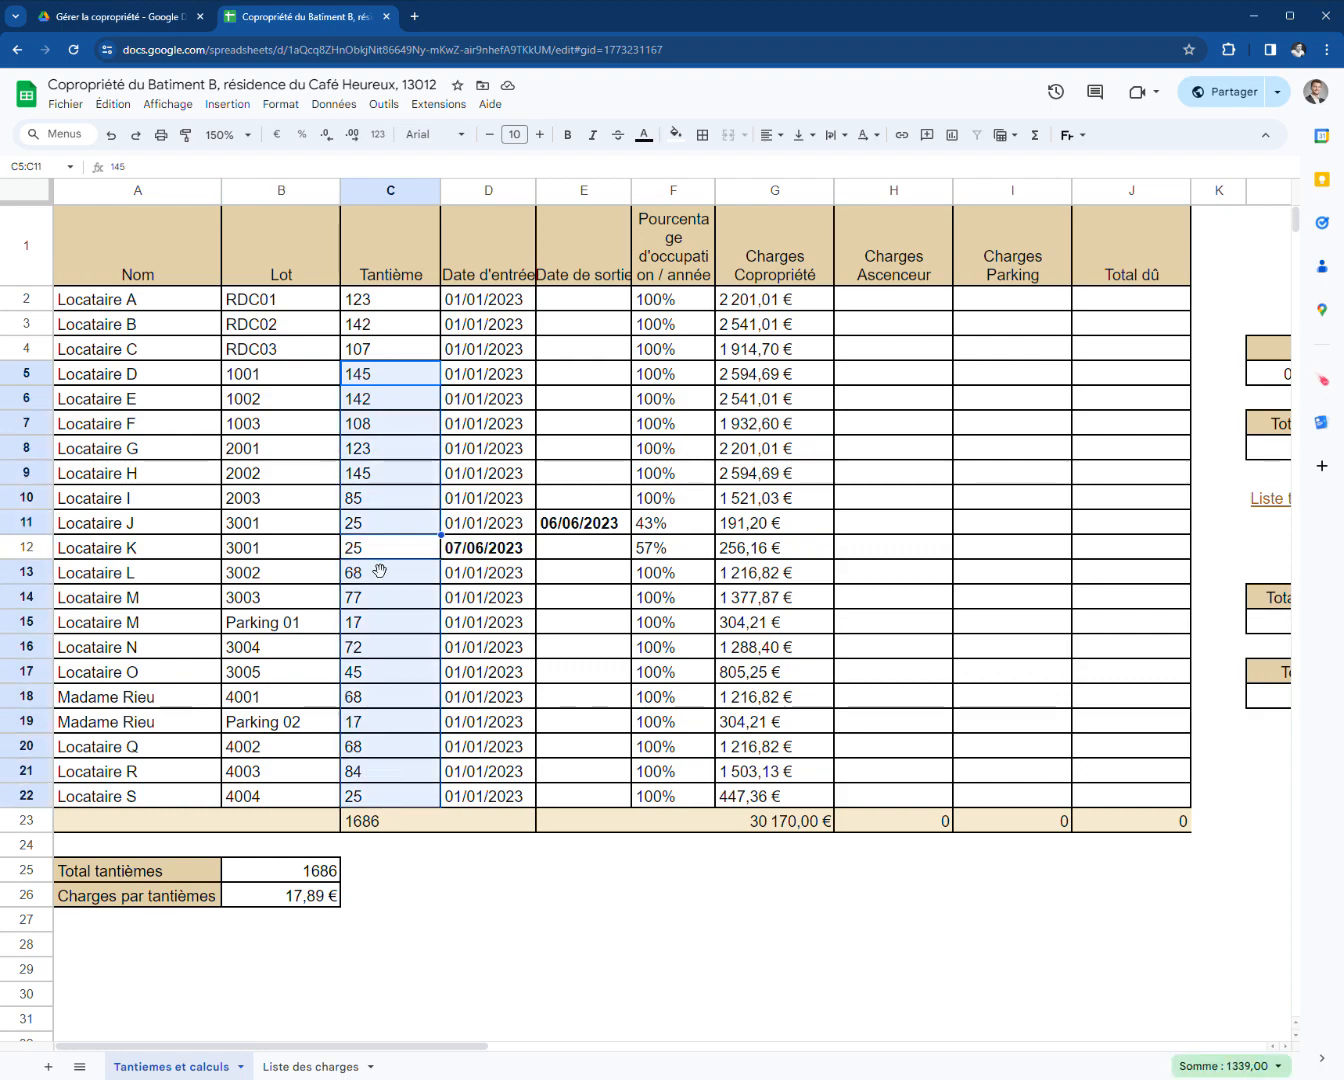
- Add the note "sur 1314 tantiemes" in N15 beside the elevator charges total
click(1129, 998)
scroll(1129, 998, right, 5)
click(954, 746)
click(914, 656)
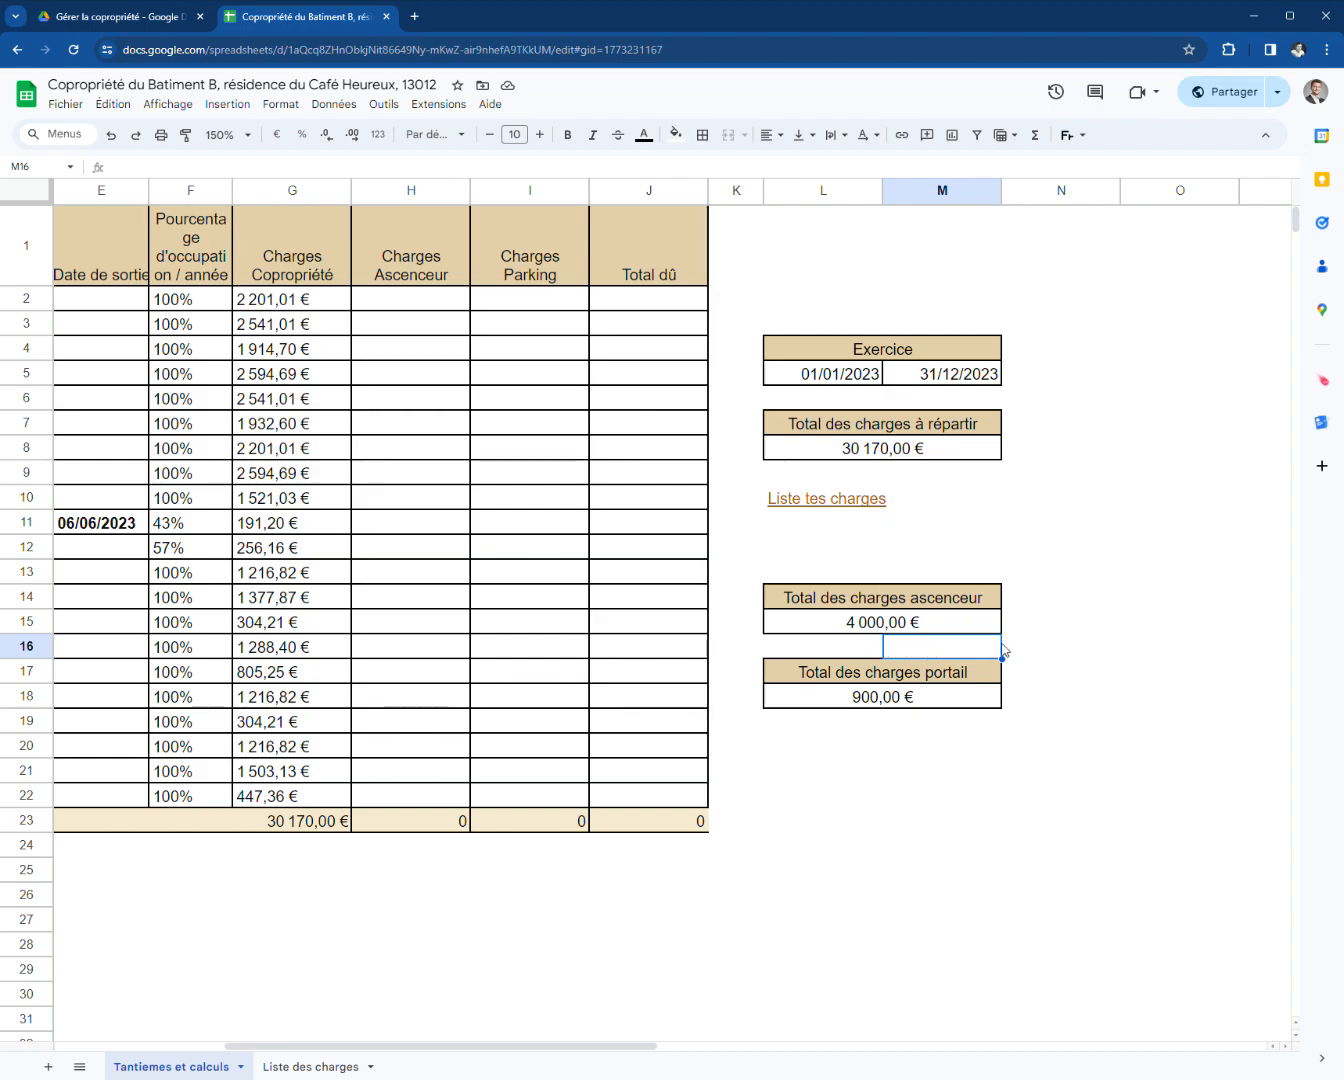
click(1080, 648)
click(1072, 621)
text(sur 1314 tantièmes)
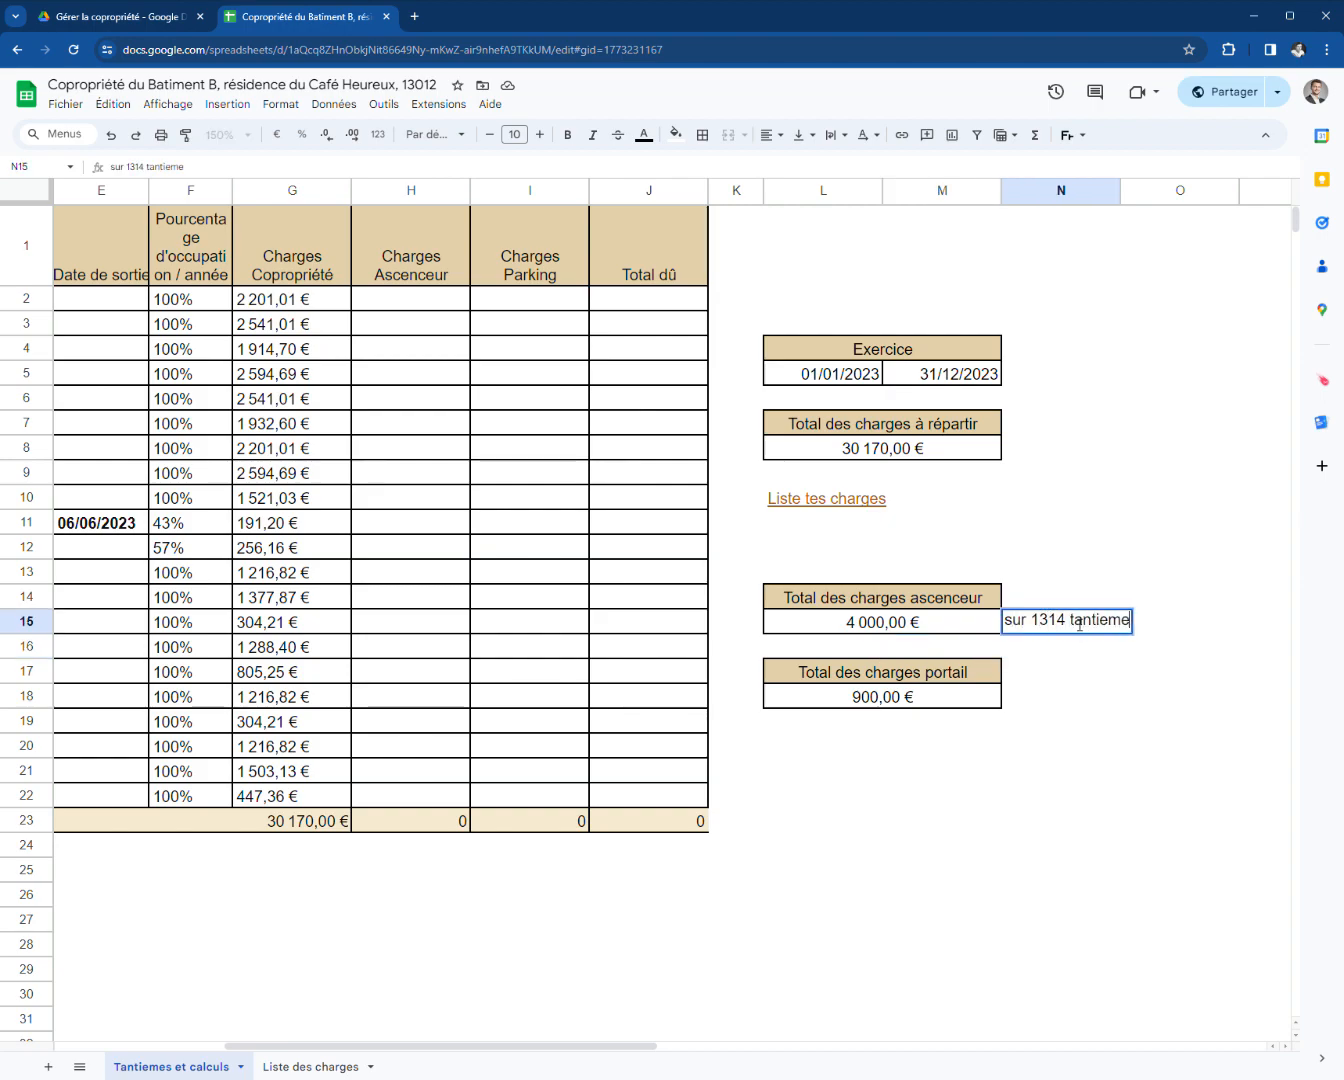
key(Return)
- Copy the block A25:B26 holding the total tantièmes and charges par tantièmes
drag(986, 881, 20, 890)
click(446, 676)
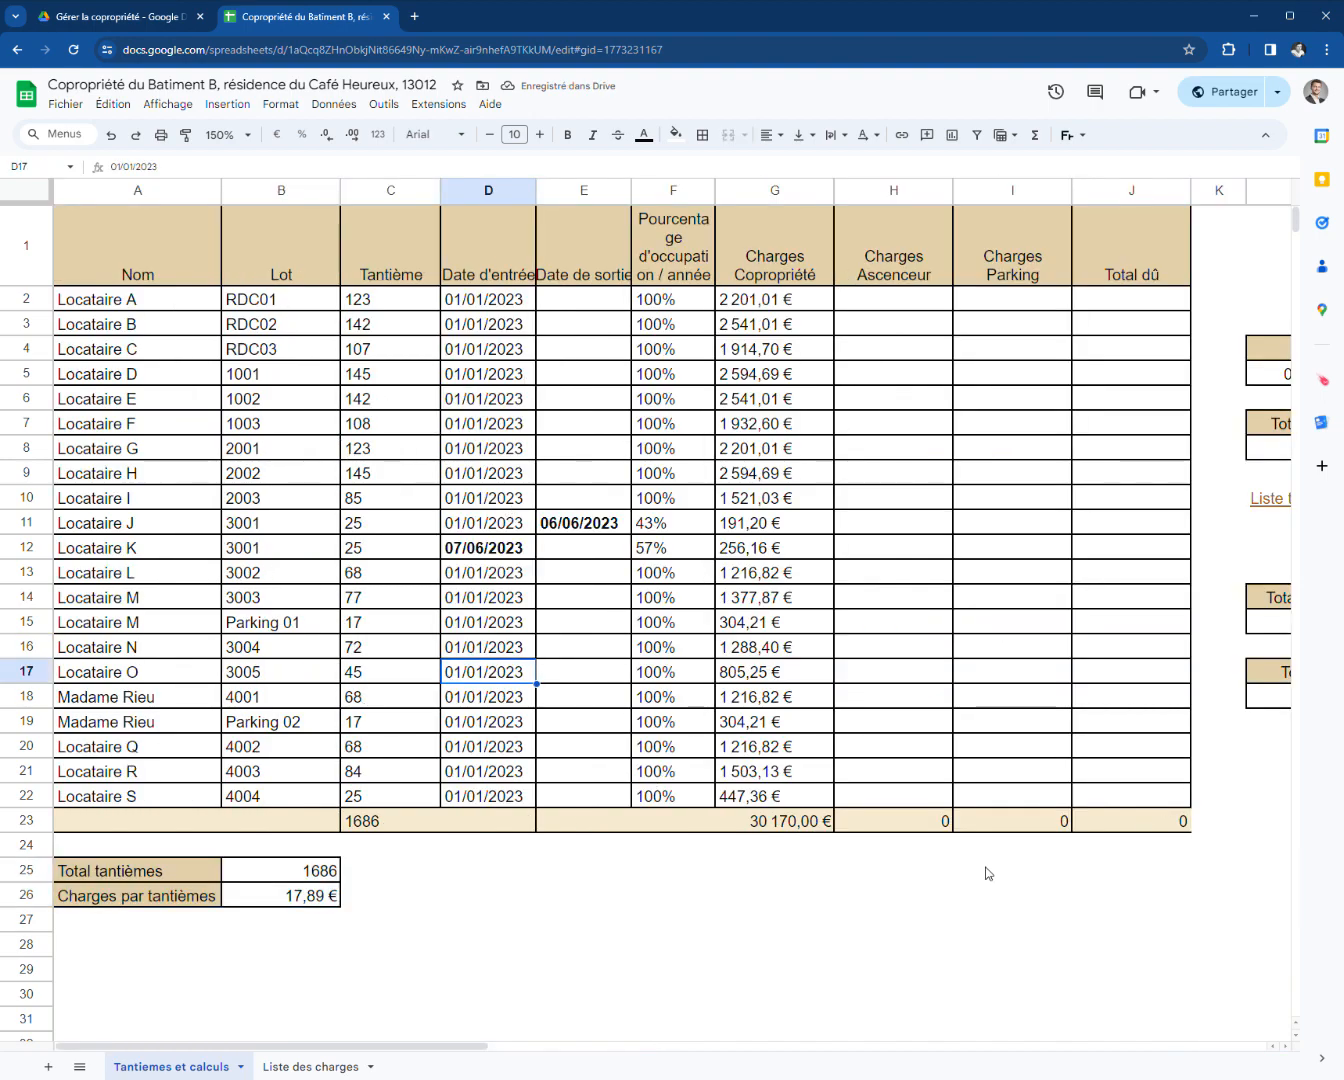
click(674, 921)
drag(282, 943, 174, 920)
drag(112, 876, 315, 892)
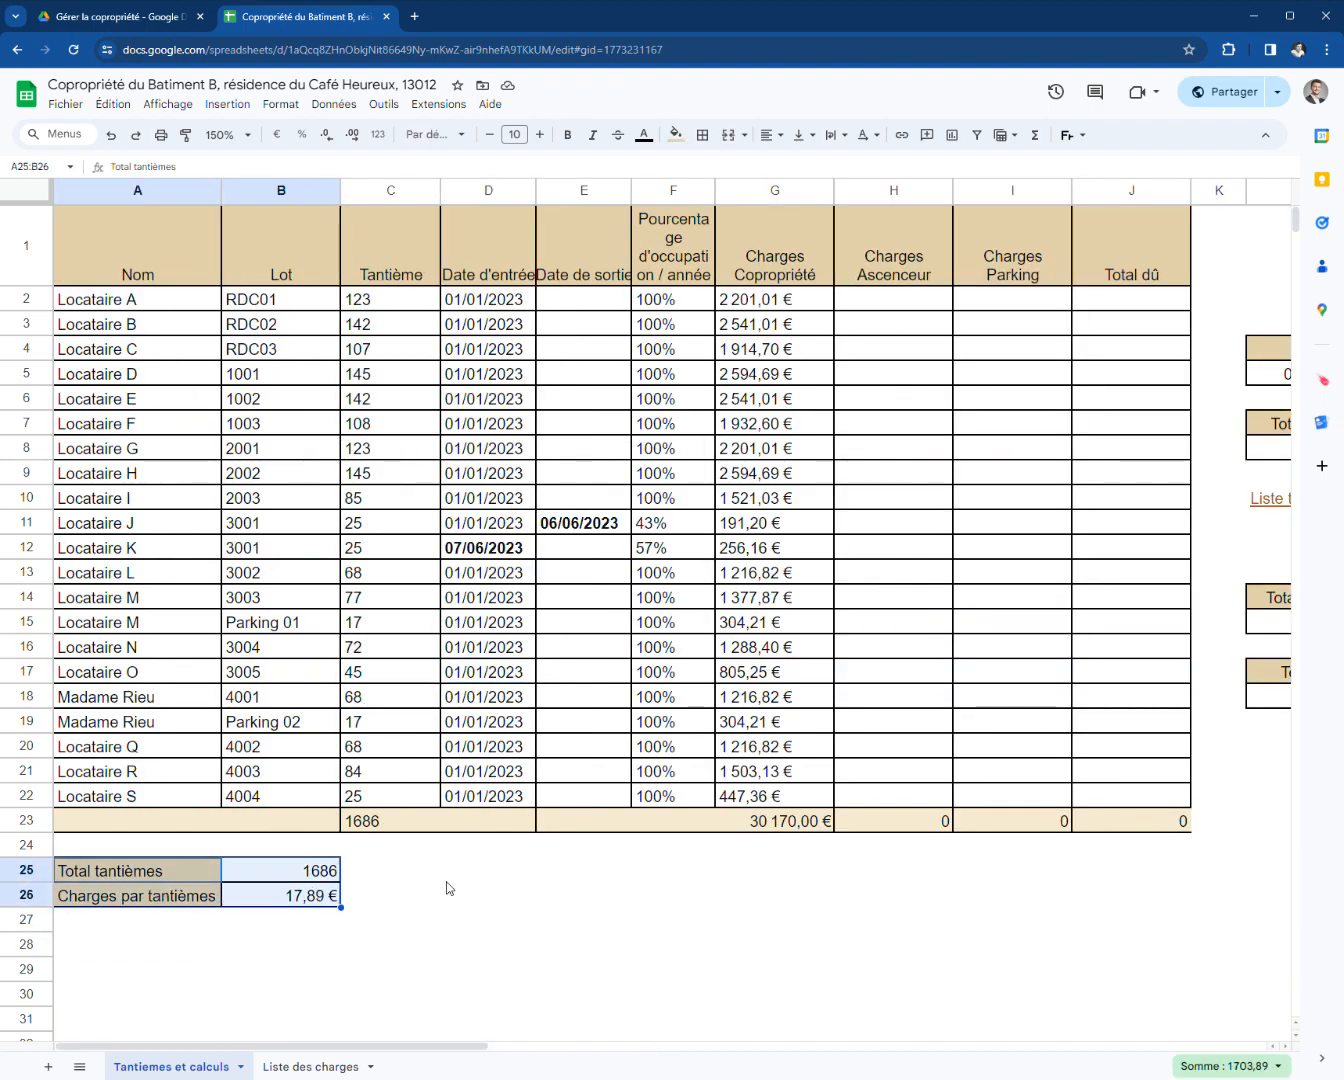
key(ctrl+c)
click(500, 873)
key(ctrl+v)
double_click(496, 876)
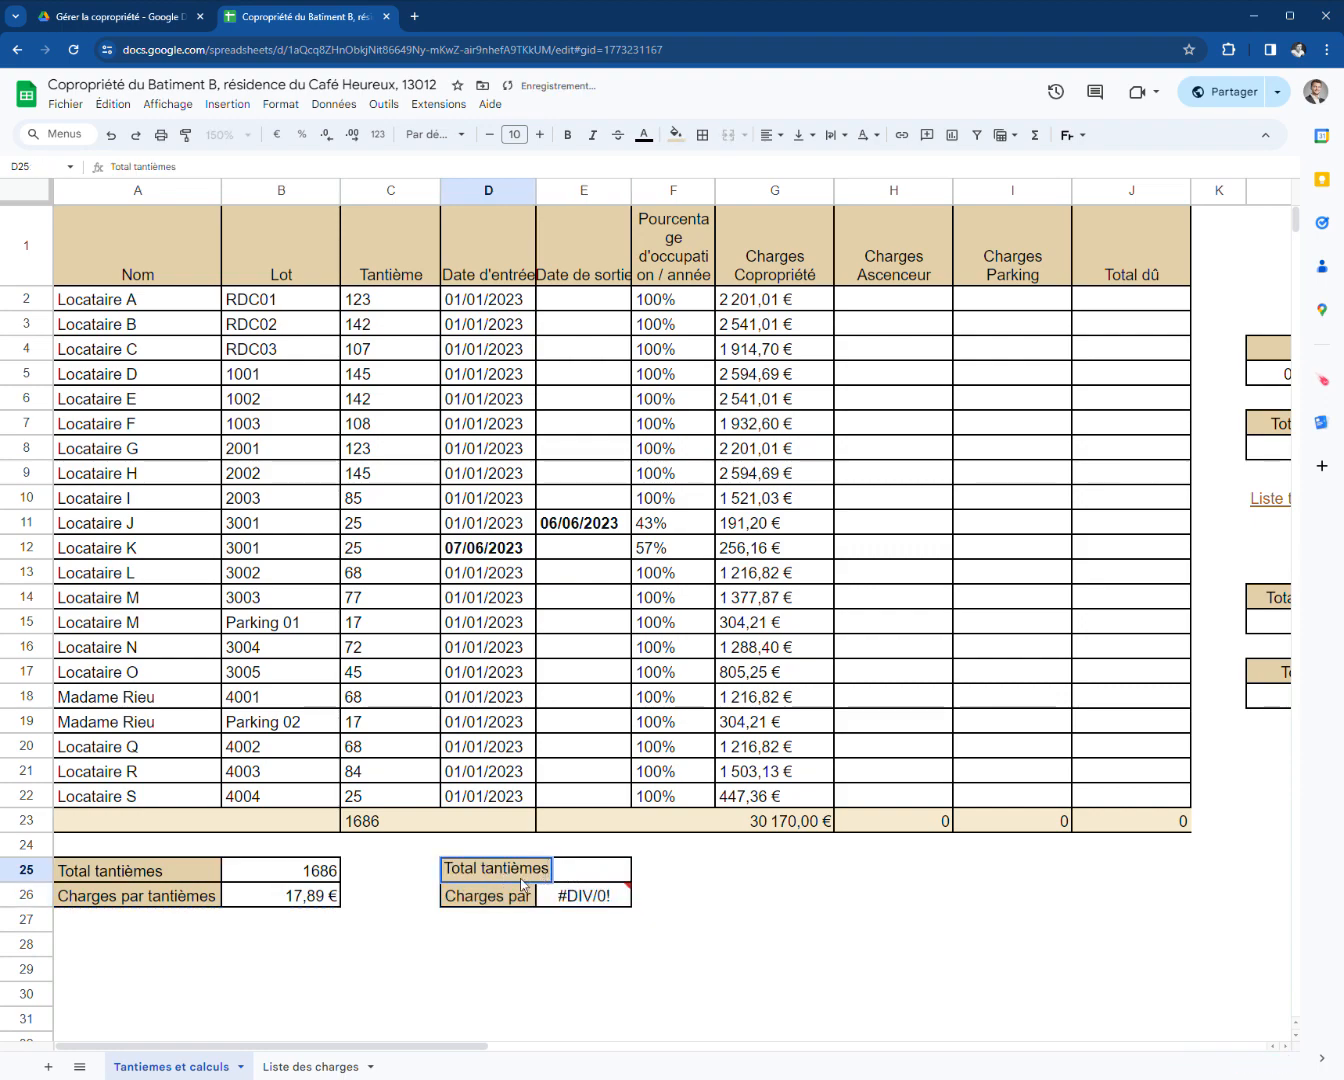
key(Escape)
key(ctrl+z)
- Paste the copied block at A28 and change the label in A28 to "Total tantièmes ascenceur"
click(95, 945)
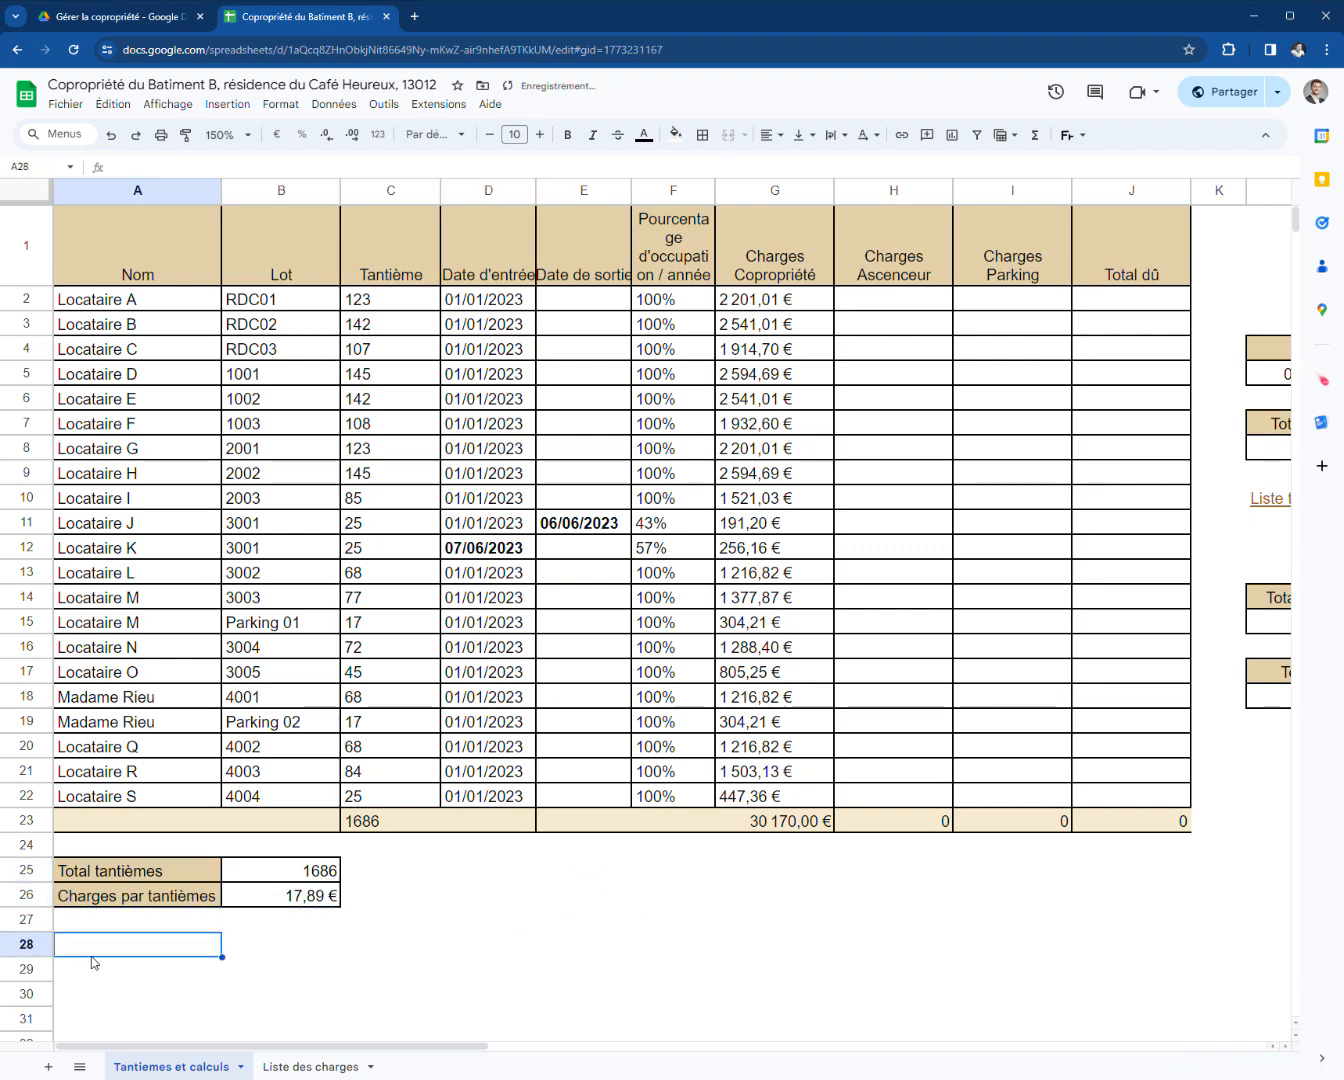
key(ctrl+v)
double_click(171, 953)
text(s)
key(BackSpace)
text(ascenceur)
key(Tab)
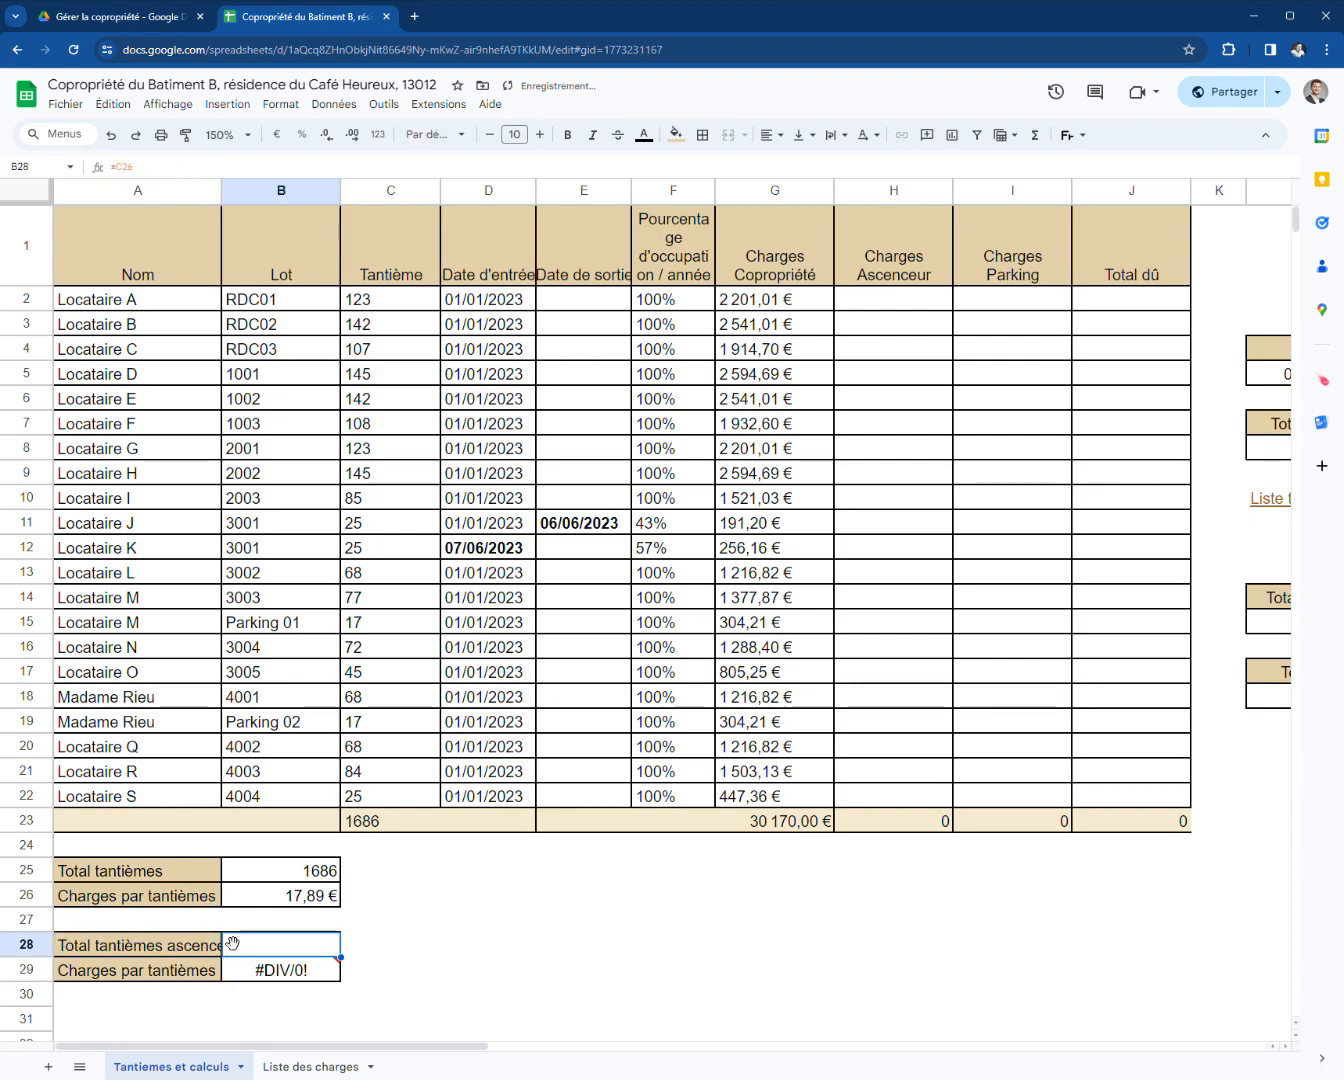
- Compute the elevator tantièmes in B28 as the total in C23 minus the ground-floor tantièmes in C2:C4
text(=)
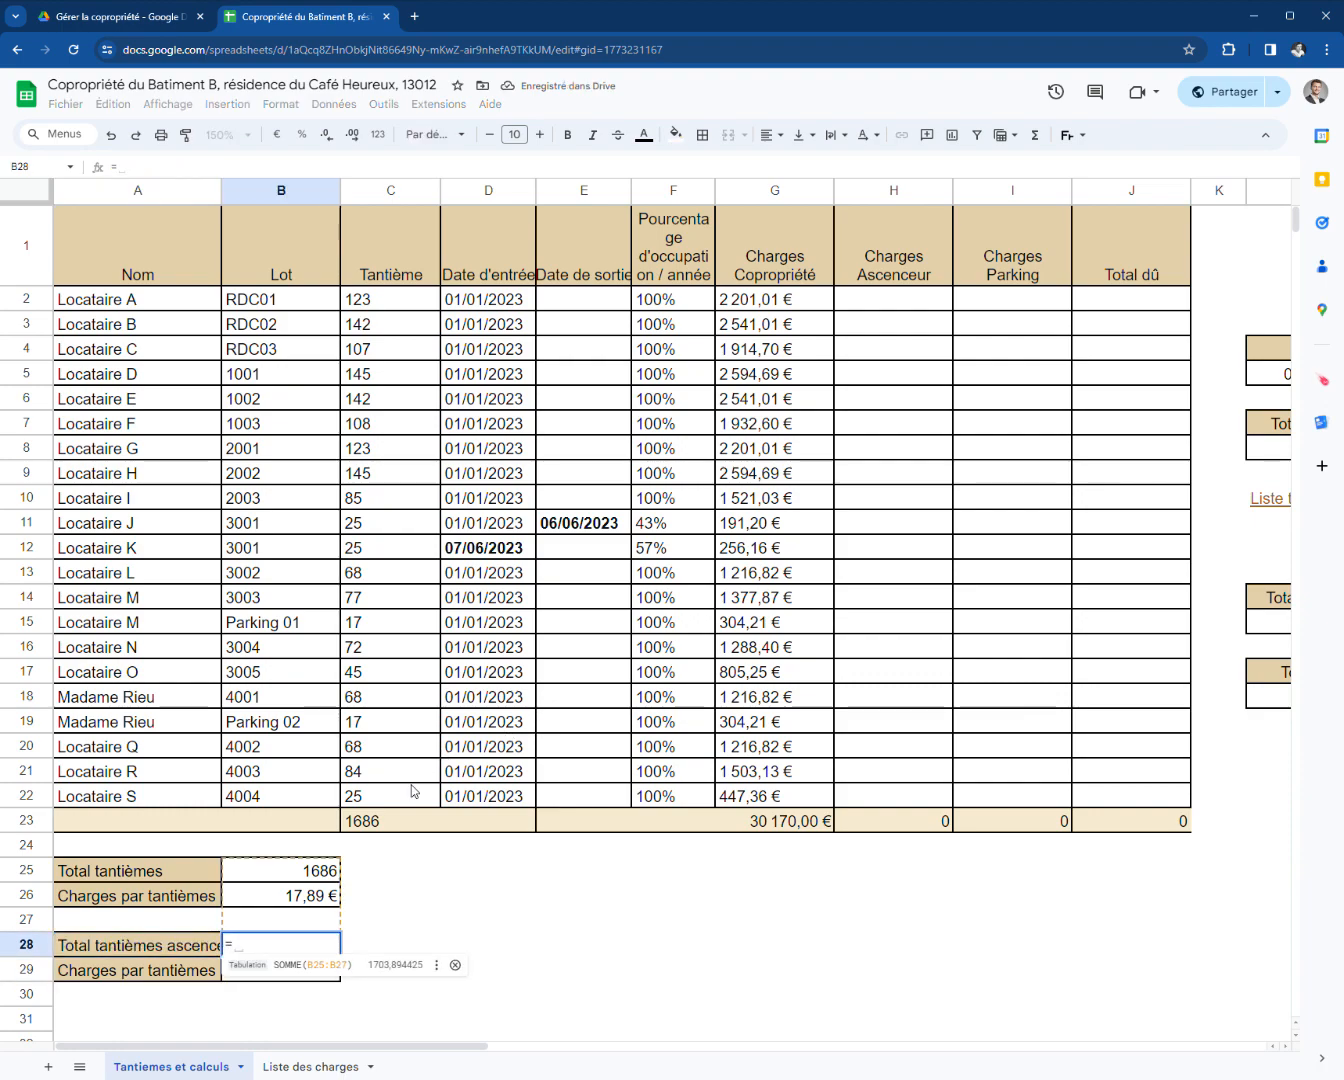
click(416, 829)
text(-)
drag(358, 300, 366, 347)
key(Return)
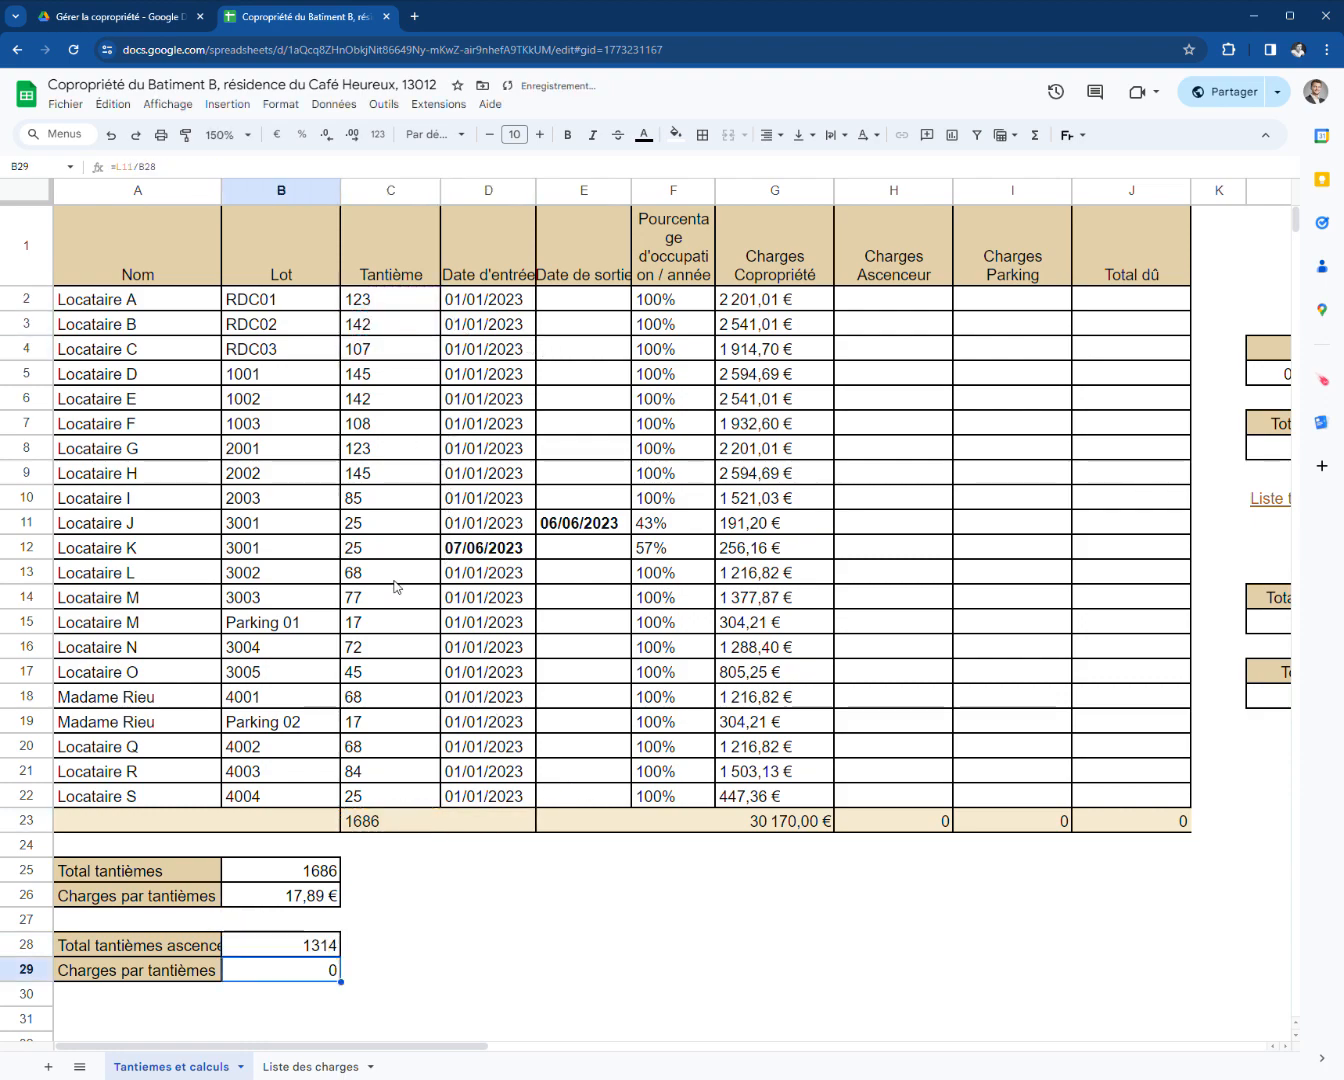
- Compute the elevator charge per tantième in B29 by dividing the elevator charges total in L15 by B28
text(=)
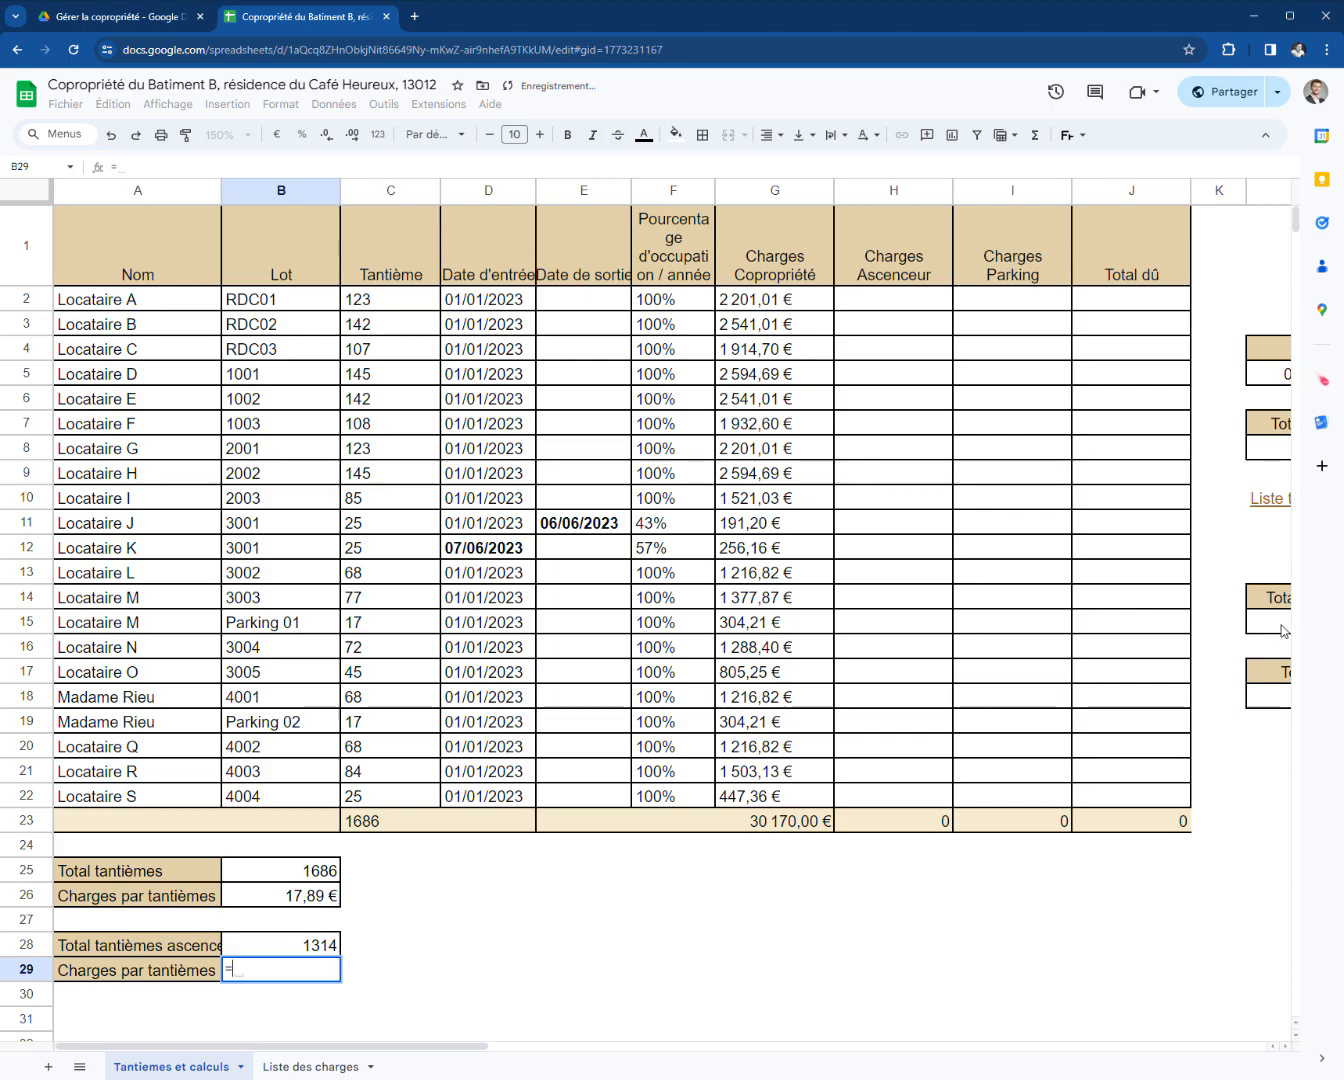
click(1252, 619)
text(/)
click(320, 946)
key(Return)
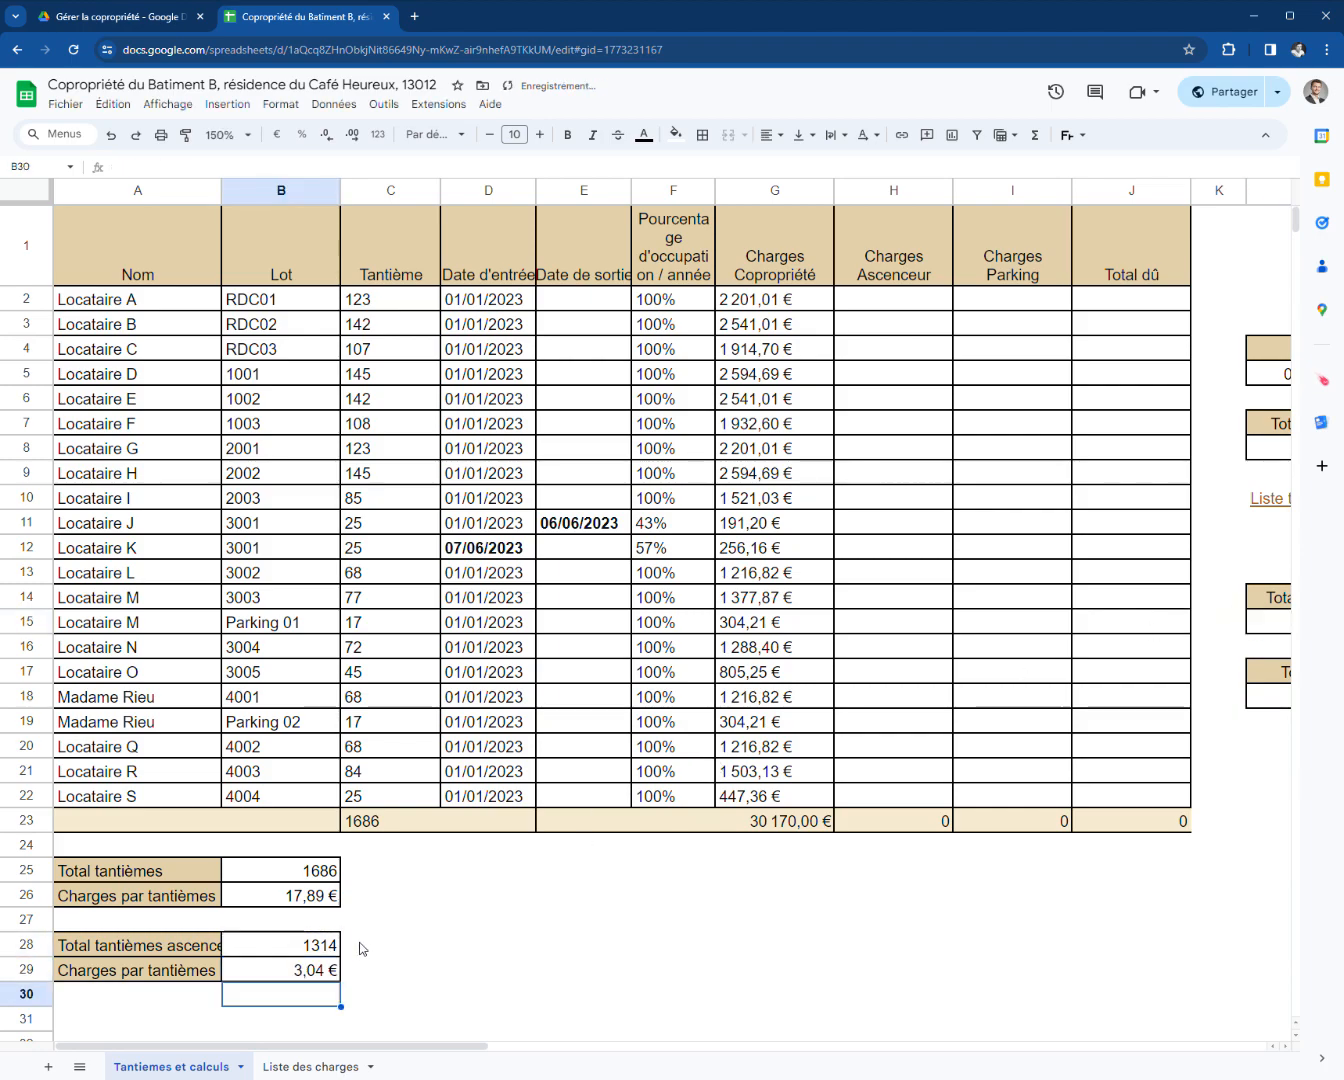
click(333, 973)
drag(434, 1046, 400, 1046)
click(297, 948)
click(324, 973)
click(891, 300)
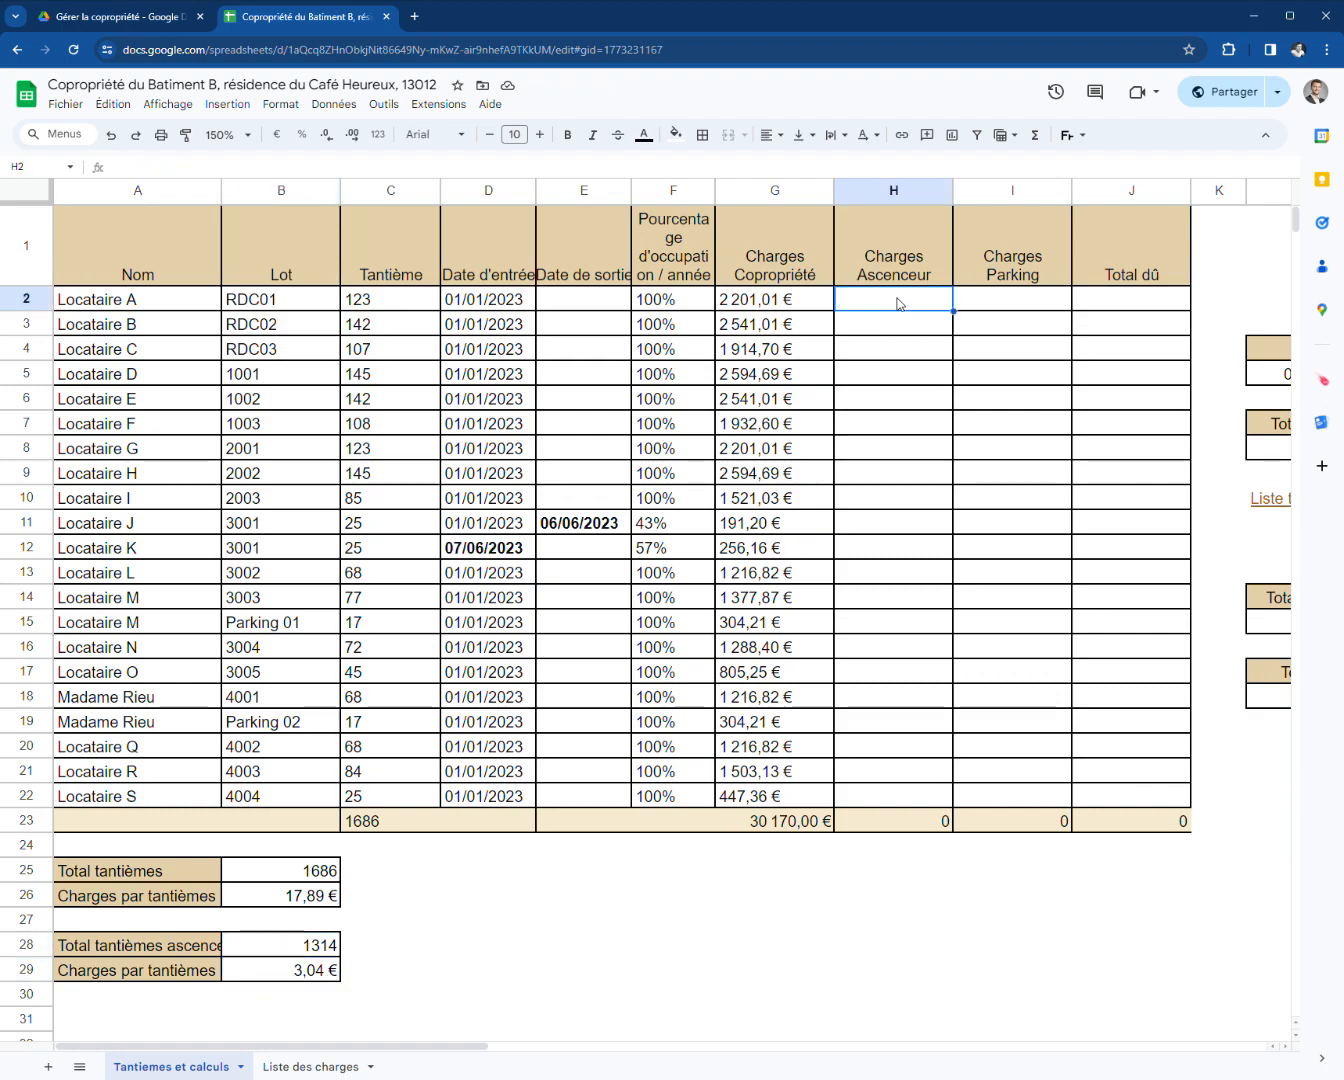
click(927, 350)
text(=)
click(364, 350)
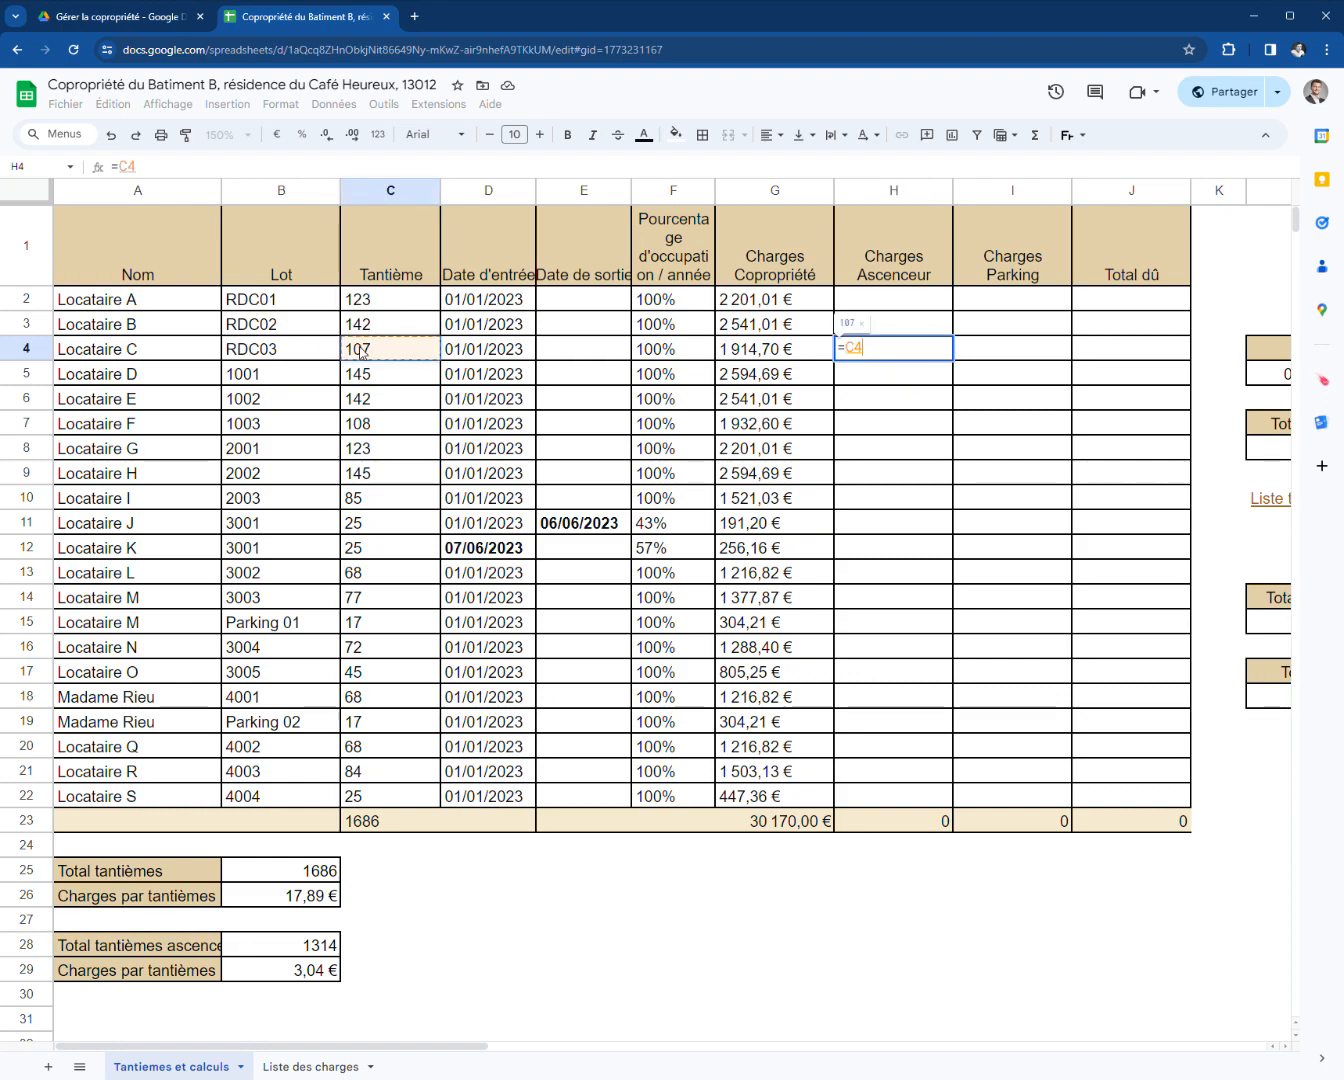
key(Return)
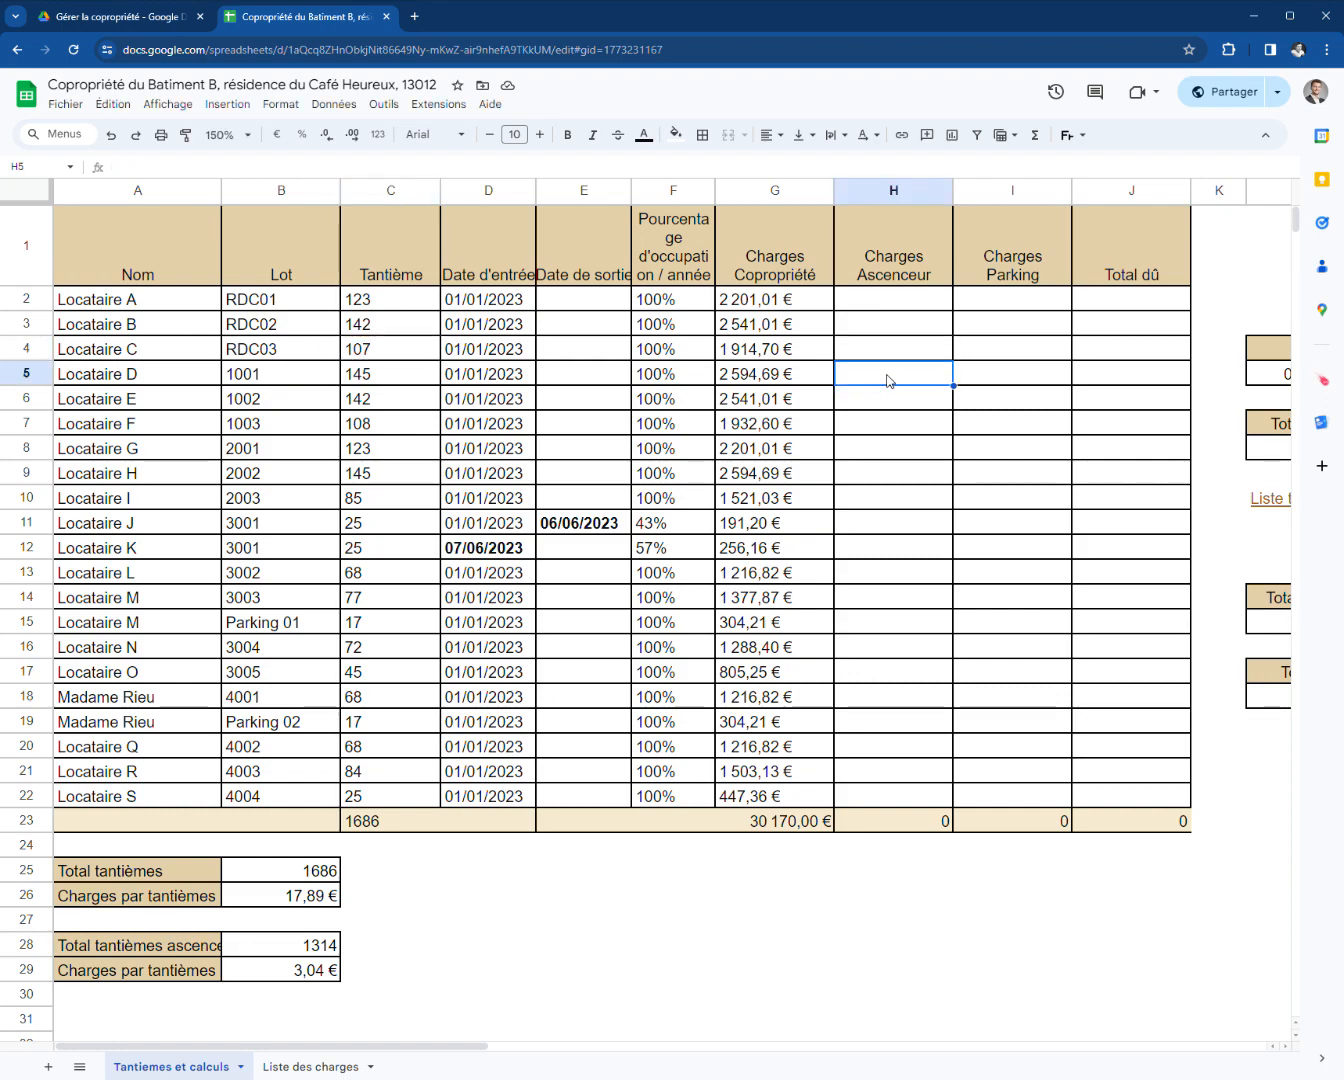
- Enter a formula in H5 multiplying B5 by the occupation percentage F5 and the fixed elevator rate $B$29
text(=)
click(287, 376)
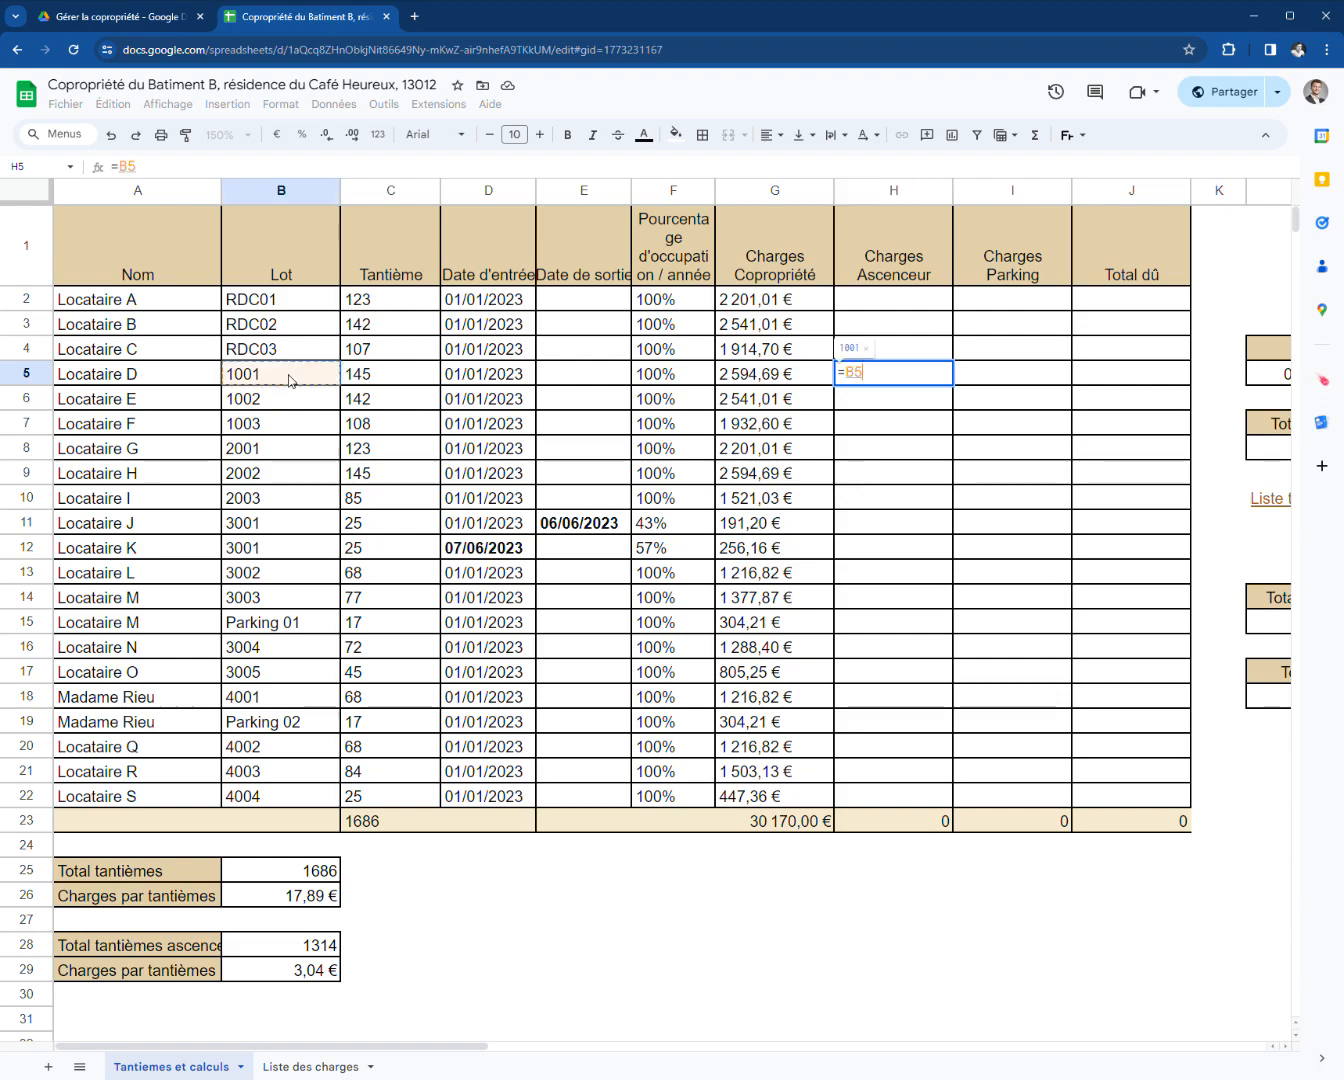
text(*)
click(672, 382)
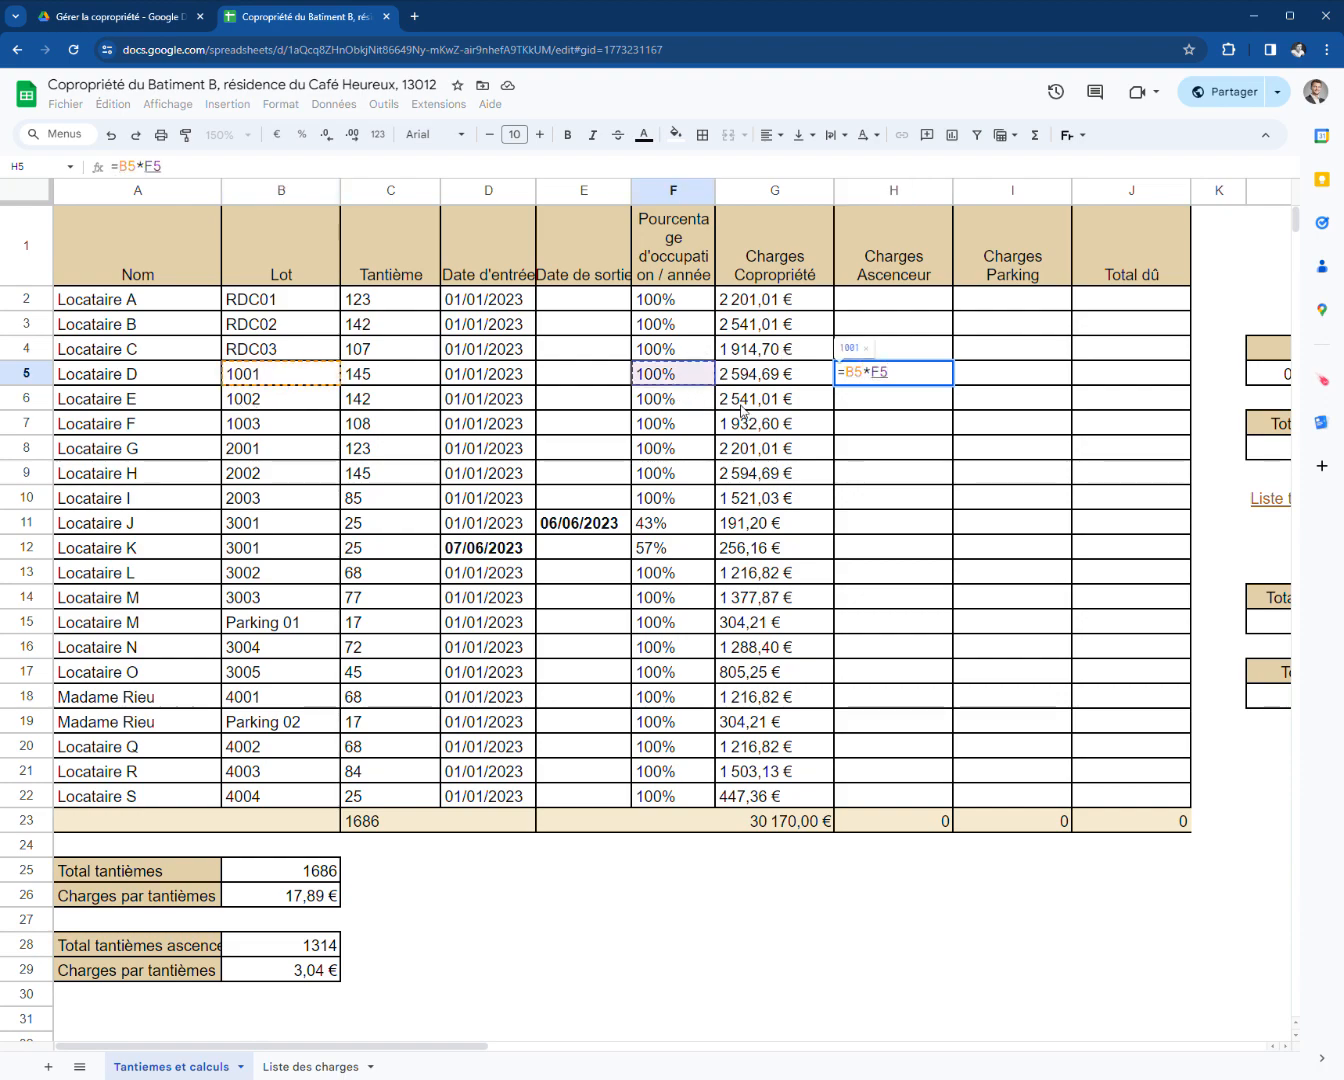
text(*)
click(312, 973)
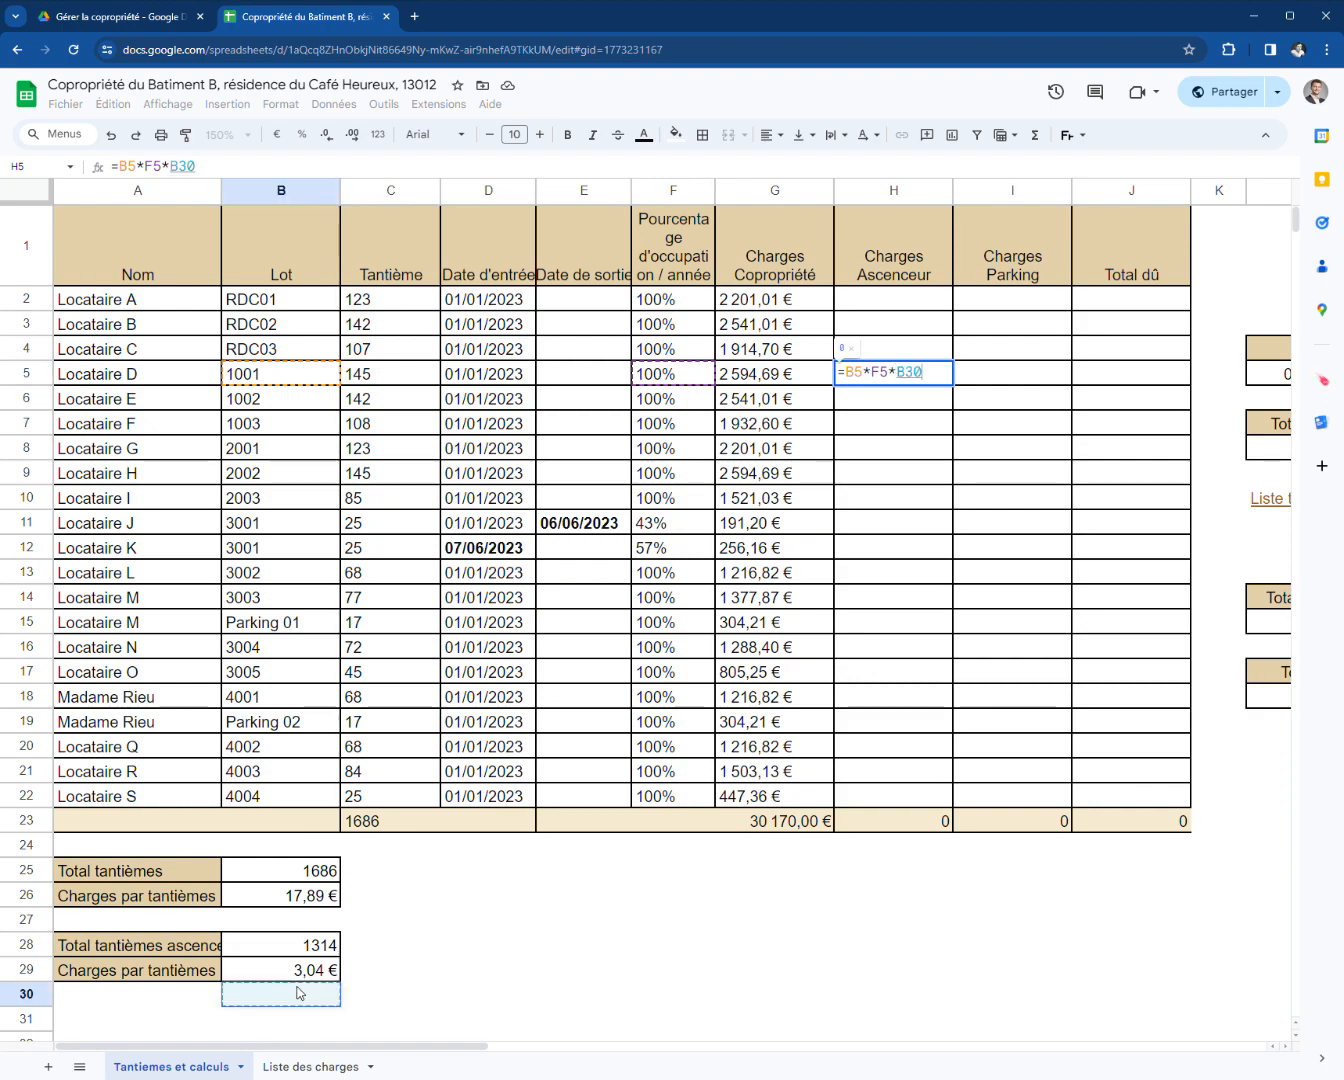
key(F4)
key(Return)
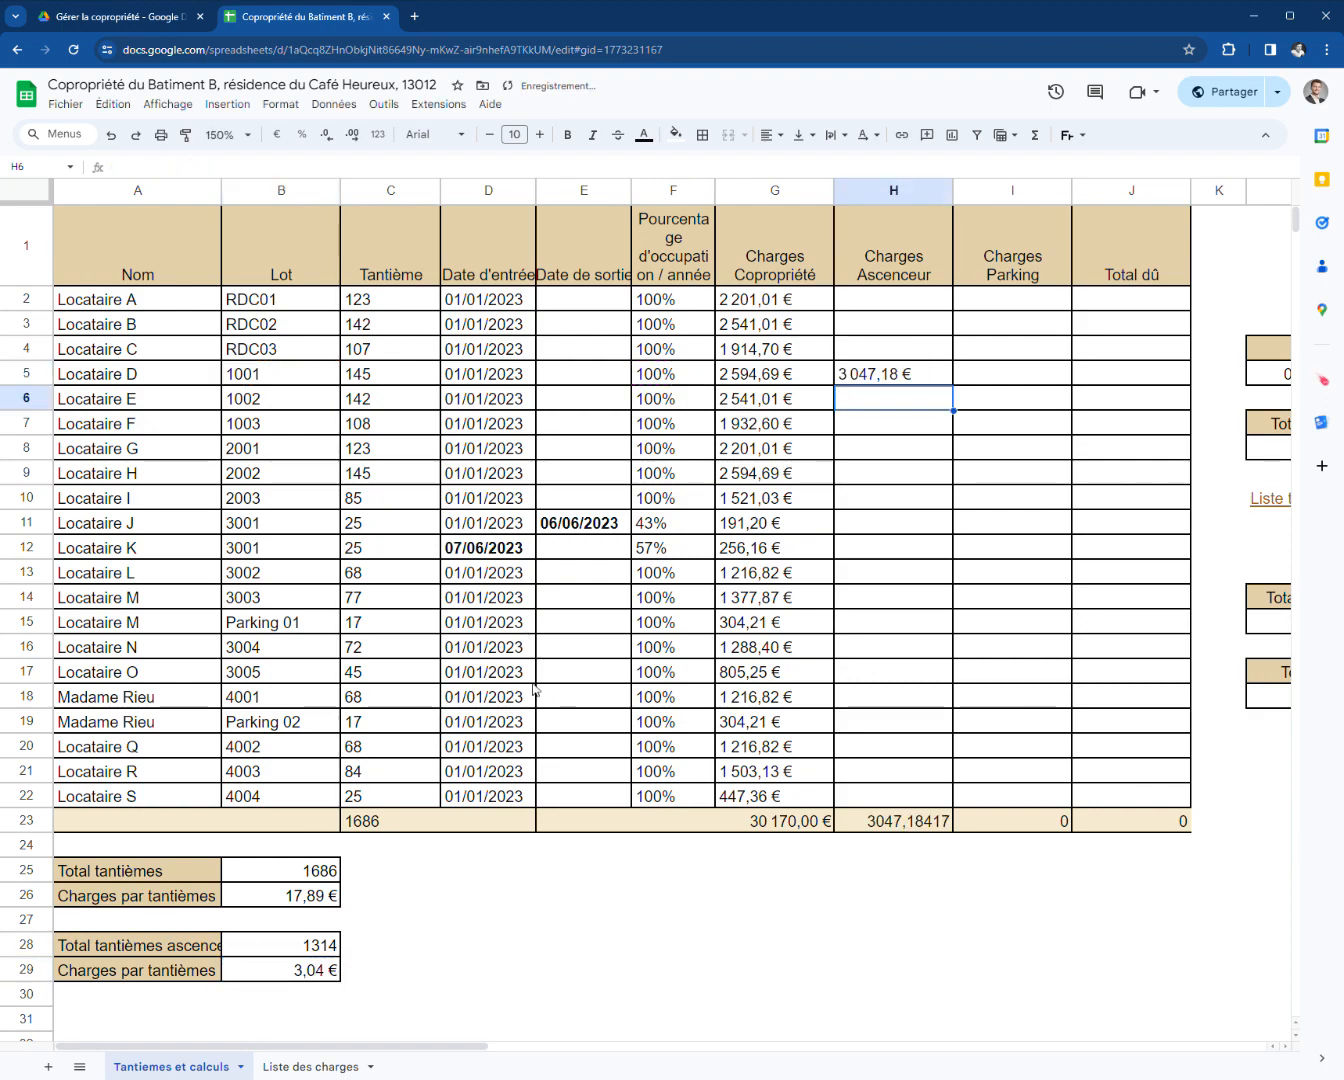
- Correct the elevator charge formula in H5 to use the tantièmes in C5 instead of the lot number in B5
click(862, 380)
double_click(862, 380)
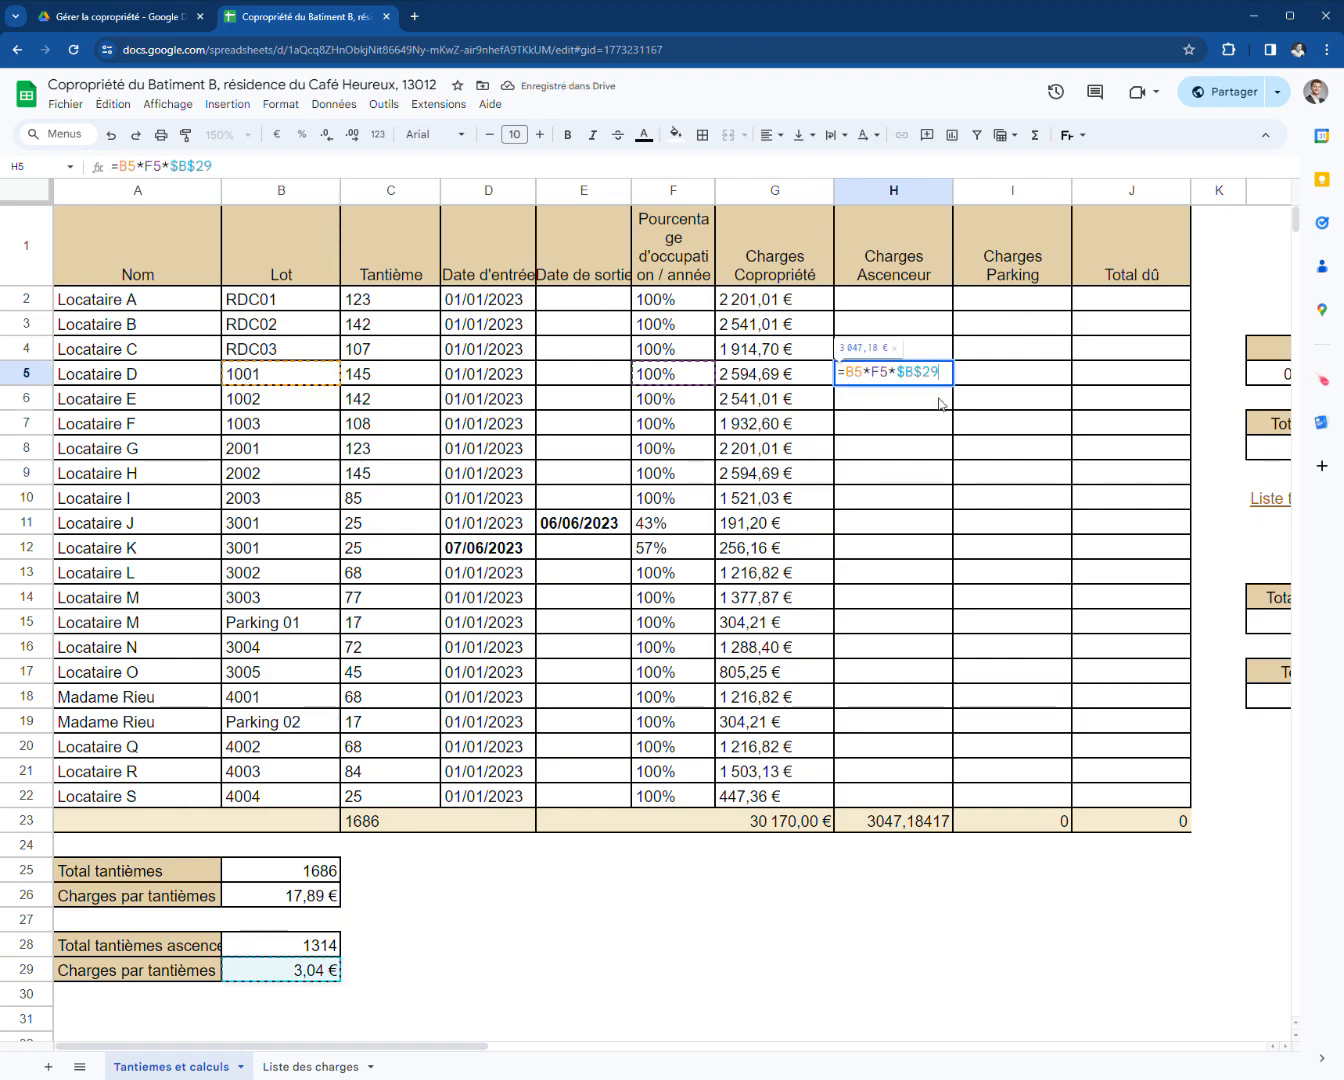
drag(854, 385, 874, 386)
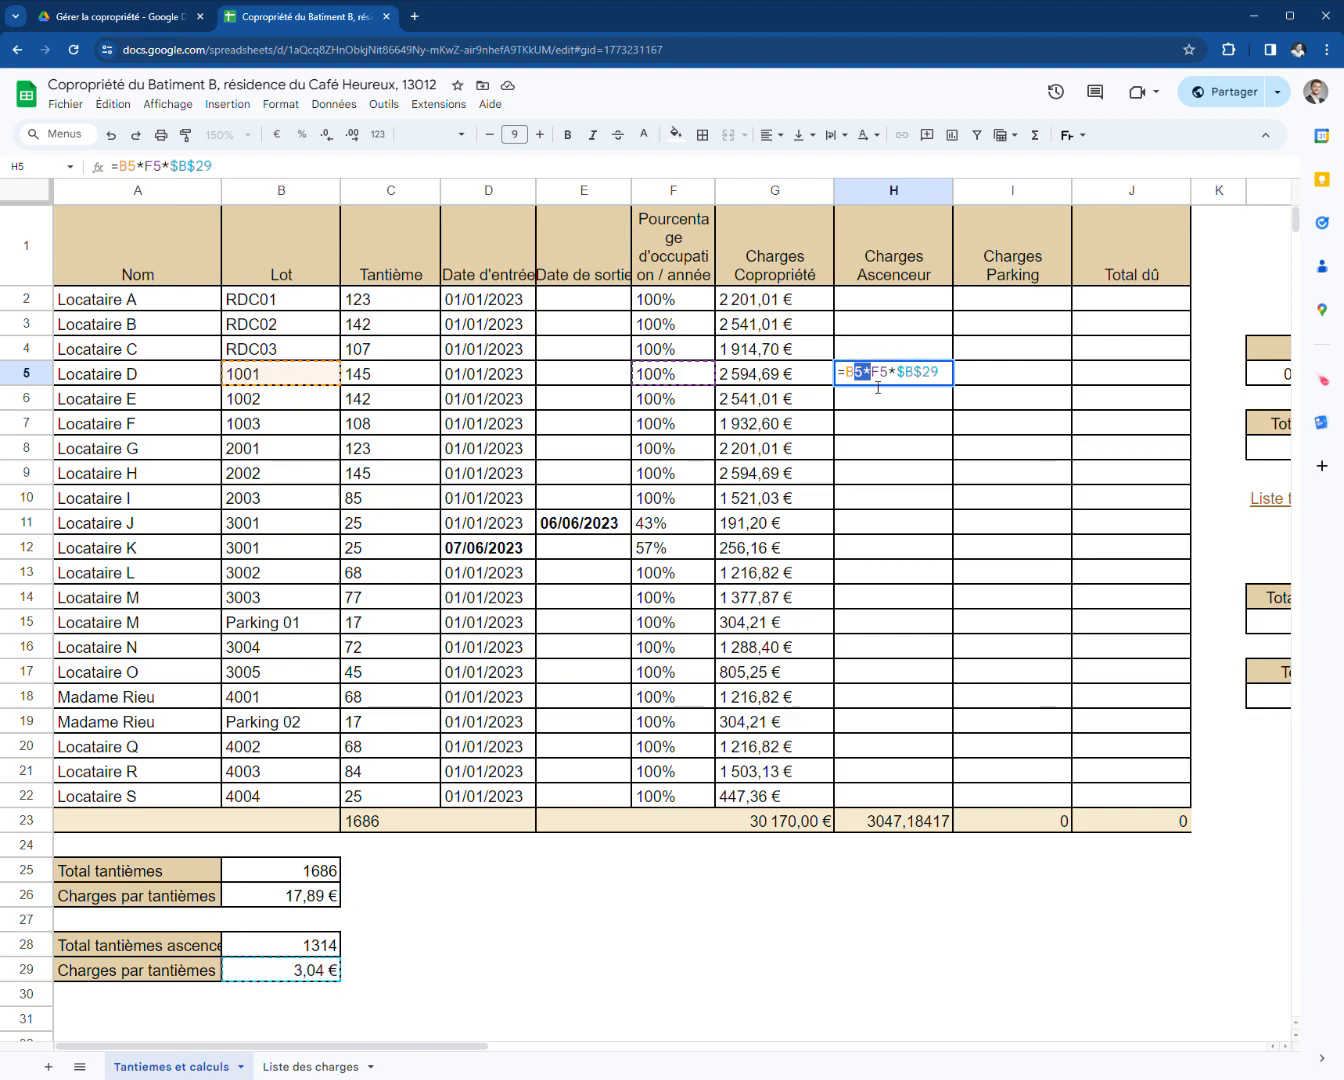
click(410, 380)
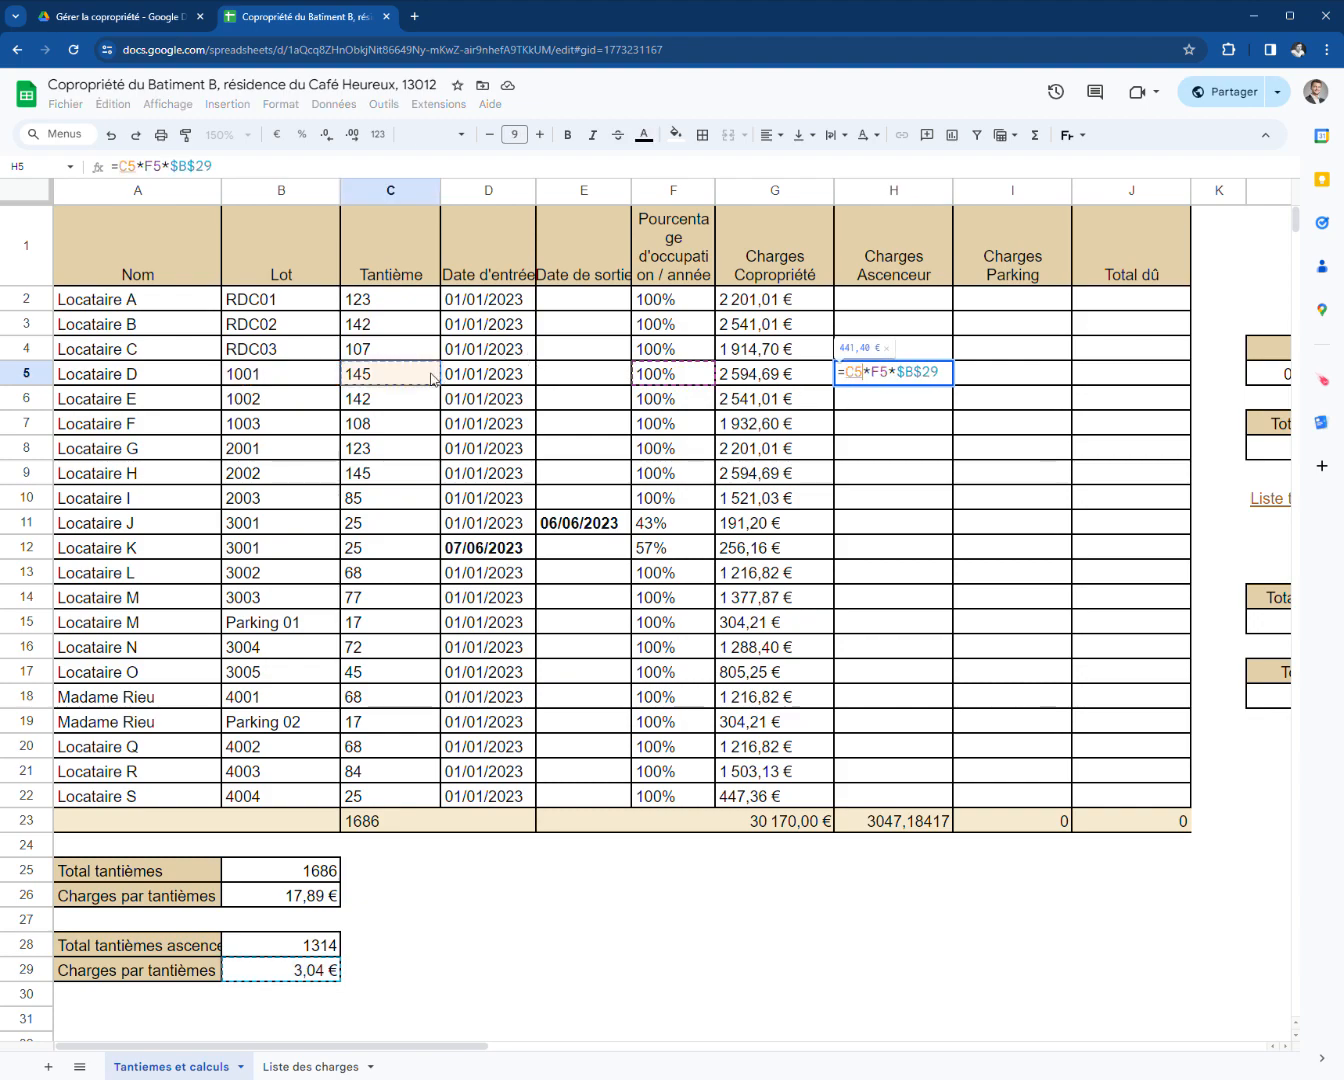
key(Return)
- Fill the elevator charge formula from H5 down to H22
click(924, 372)
drag(953, 386, 953, 806)
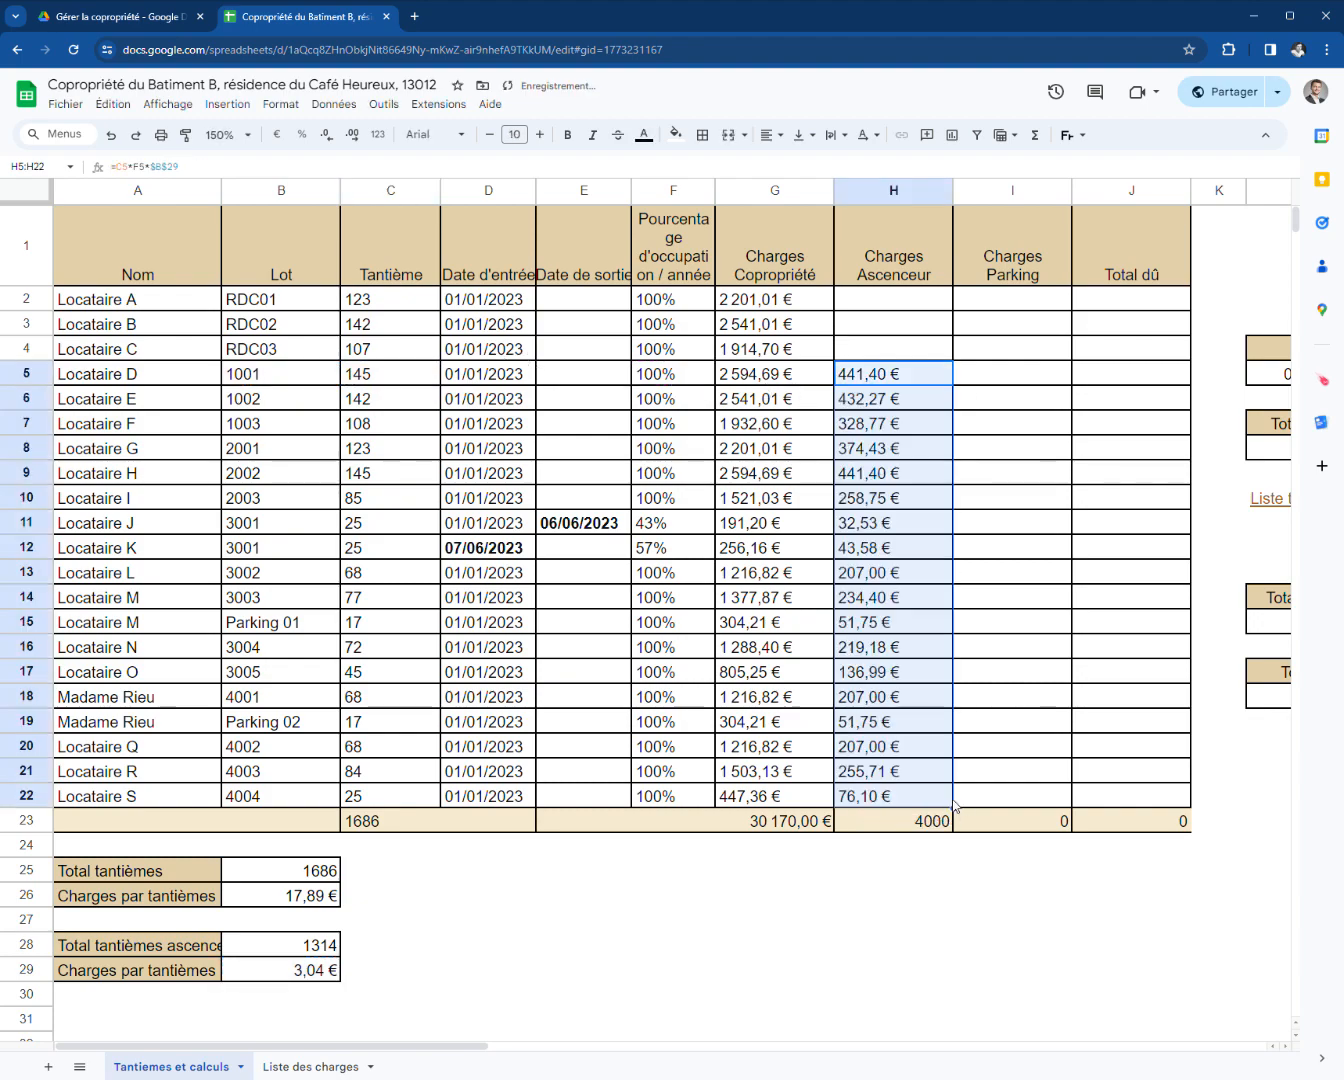
click(921, 848)
- Right-align the charge and total due cells in G2:J22
drag(790, 790, 1158, 309)
click(770, 135)
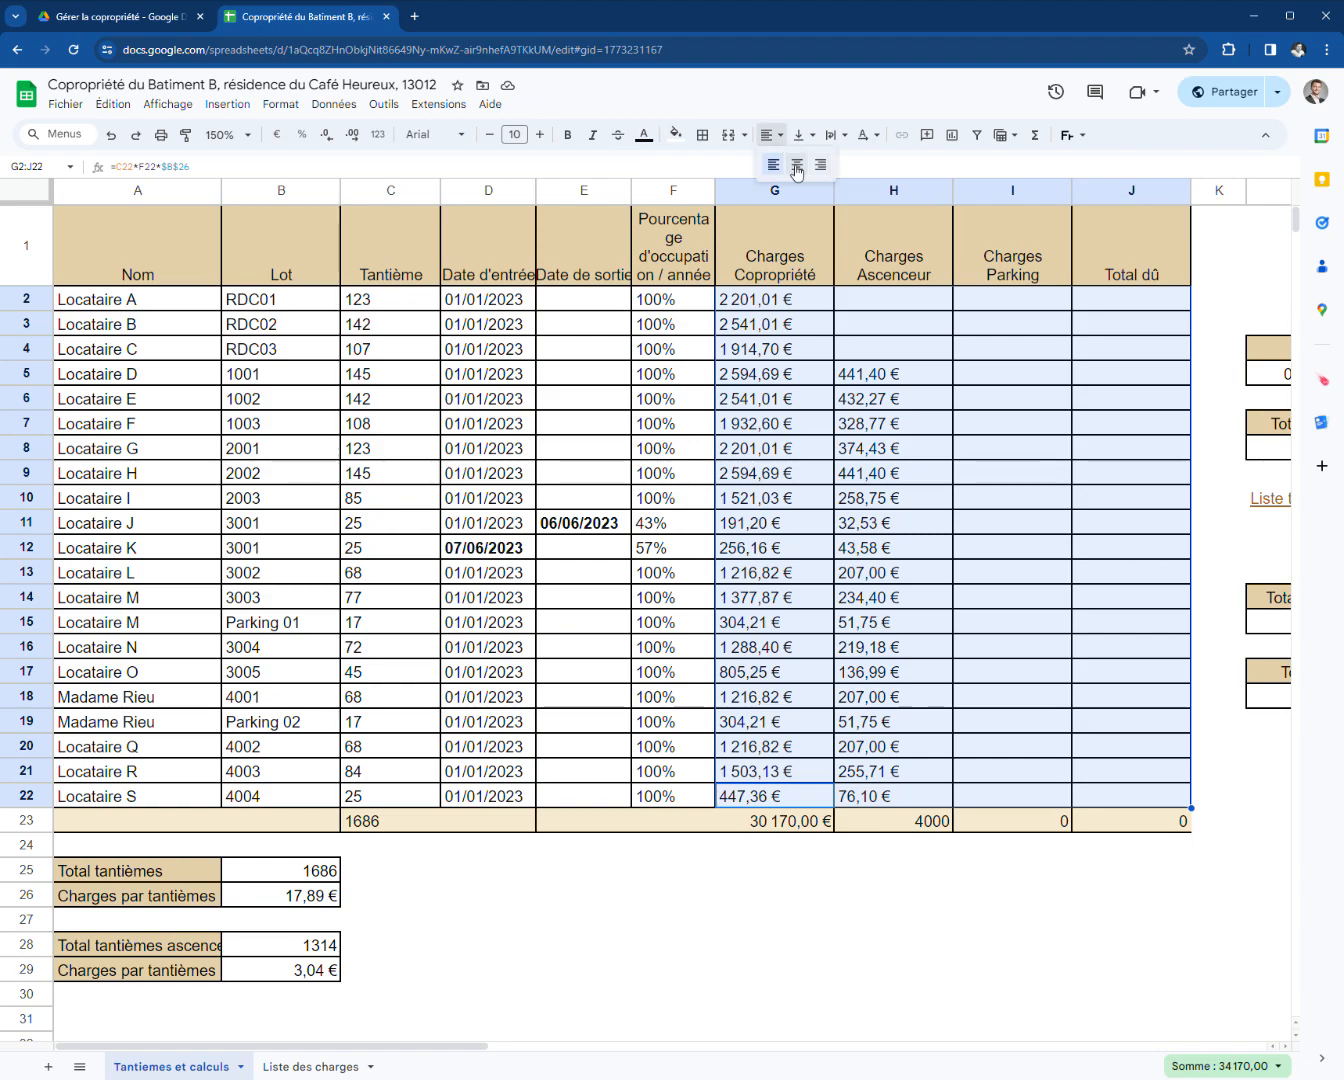
click(812, 171)
click(738, 451)
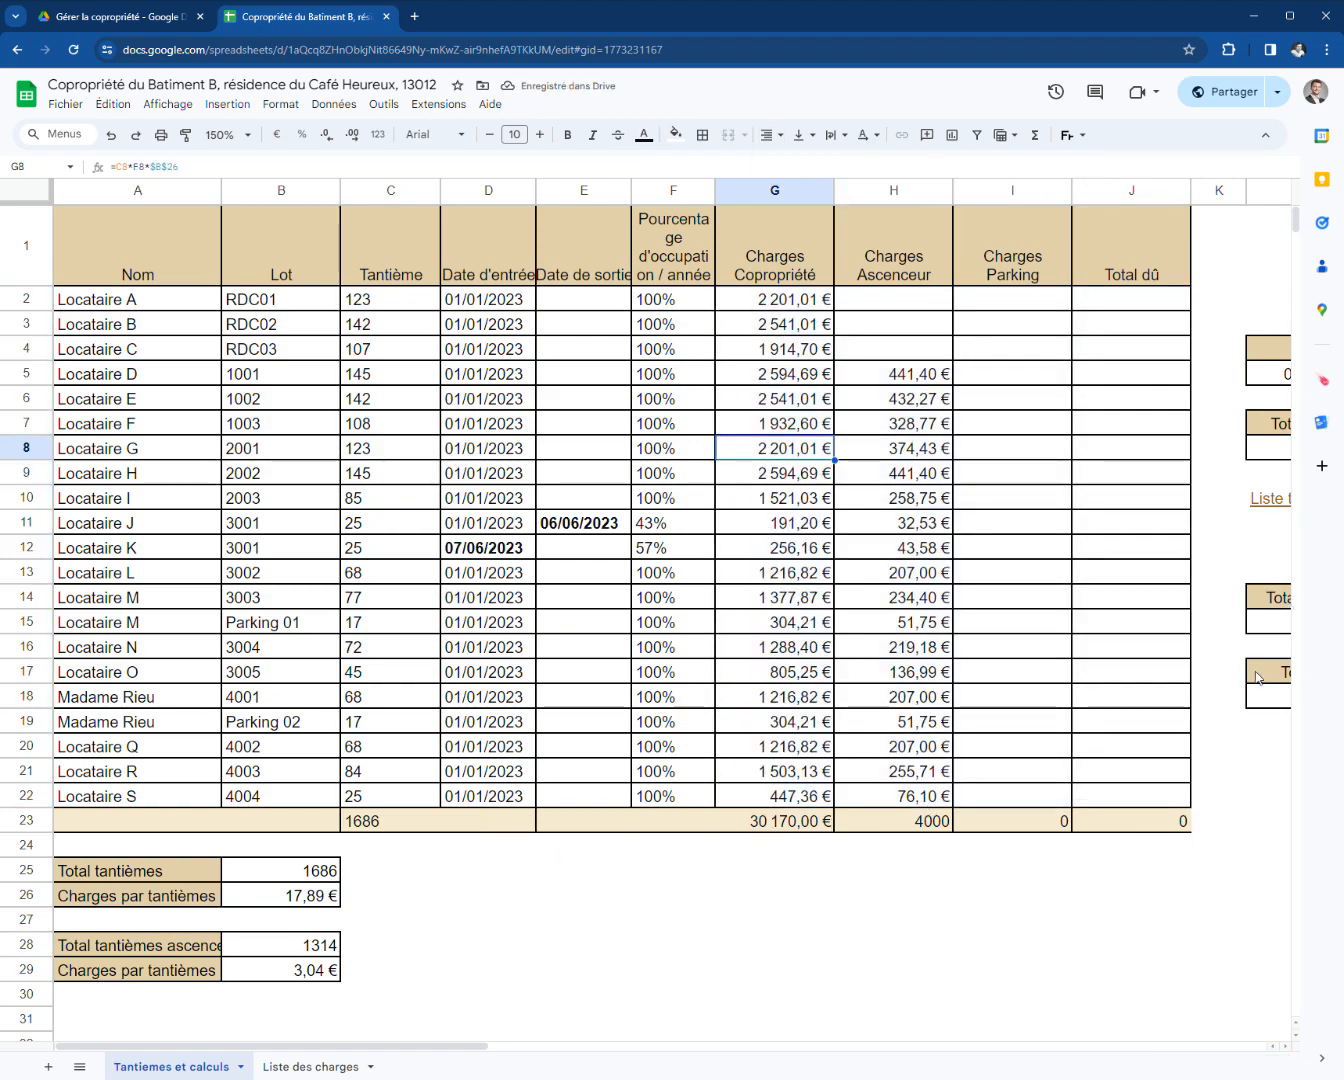
- Copy the label in A28 to A31 and change it to "Total tantièmes parking"
drag(450, 1046, 338, 1070)
scroll(245, 986, down, 1)
click(132, 940)
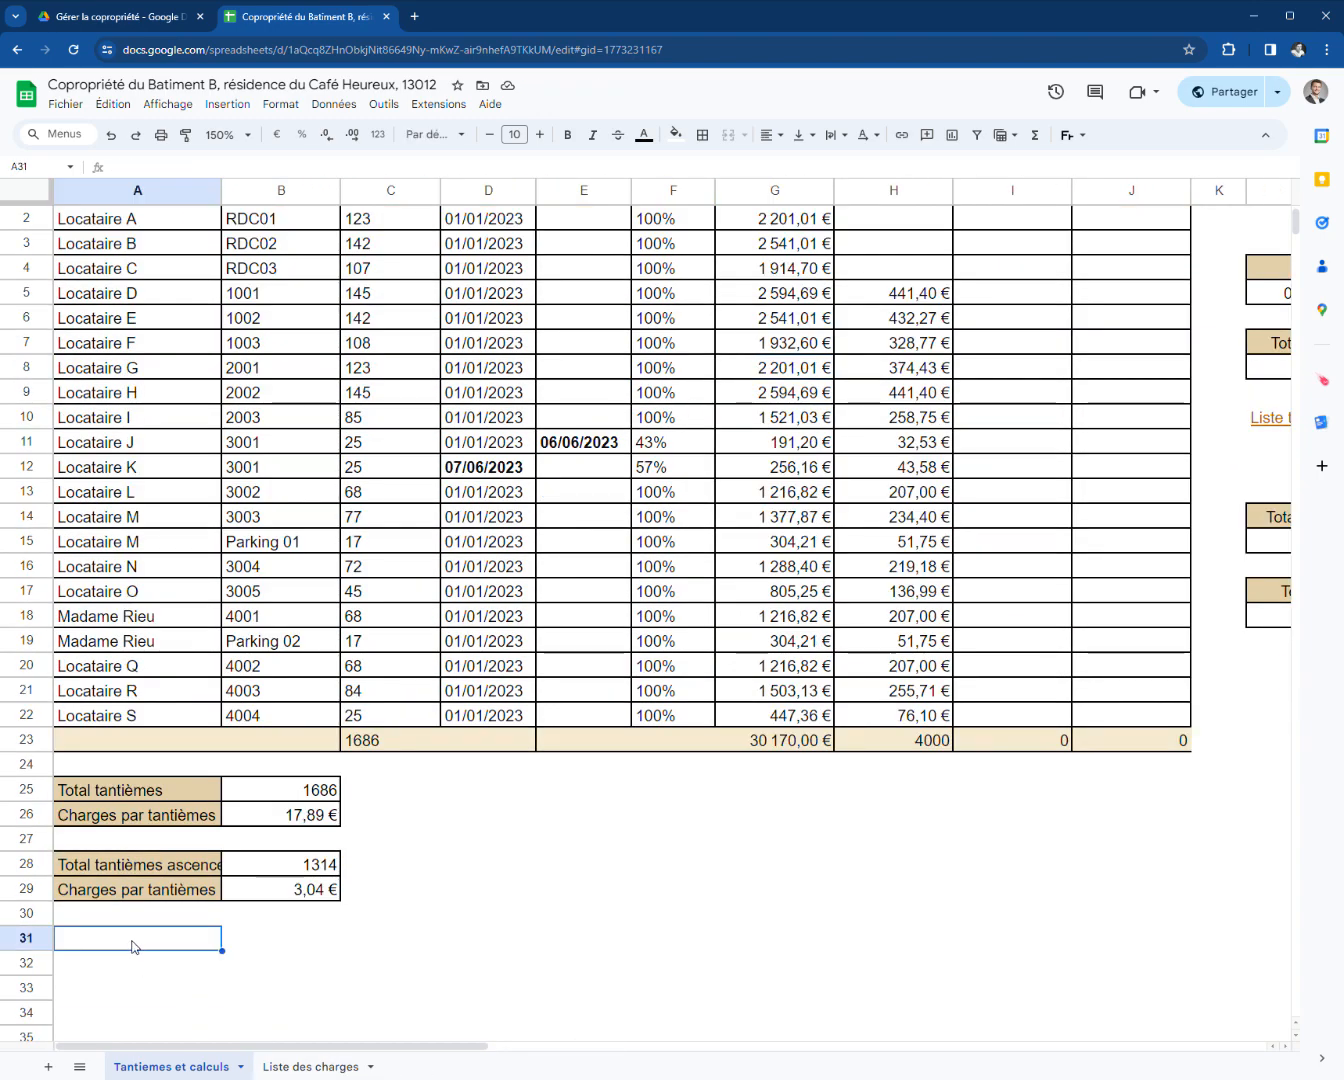
click(164, 871)
key(ctrl+c)
click(137, 948)
key(ctrl+v)
double_click(138, 946)
click(147, 944)
double_click(203, 940)
text(parking)
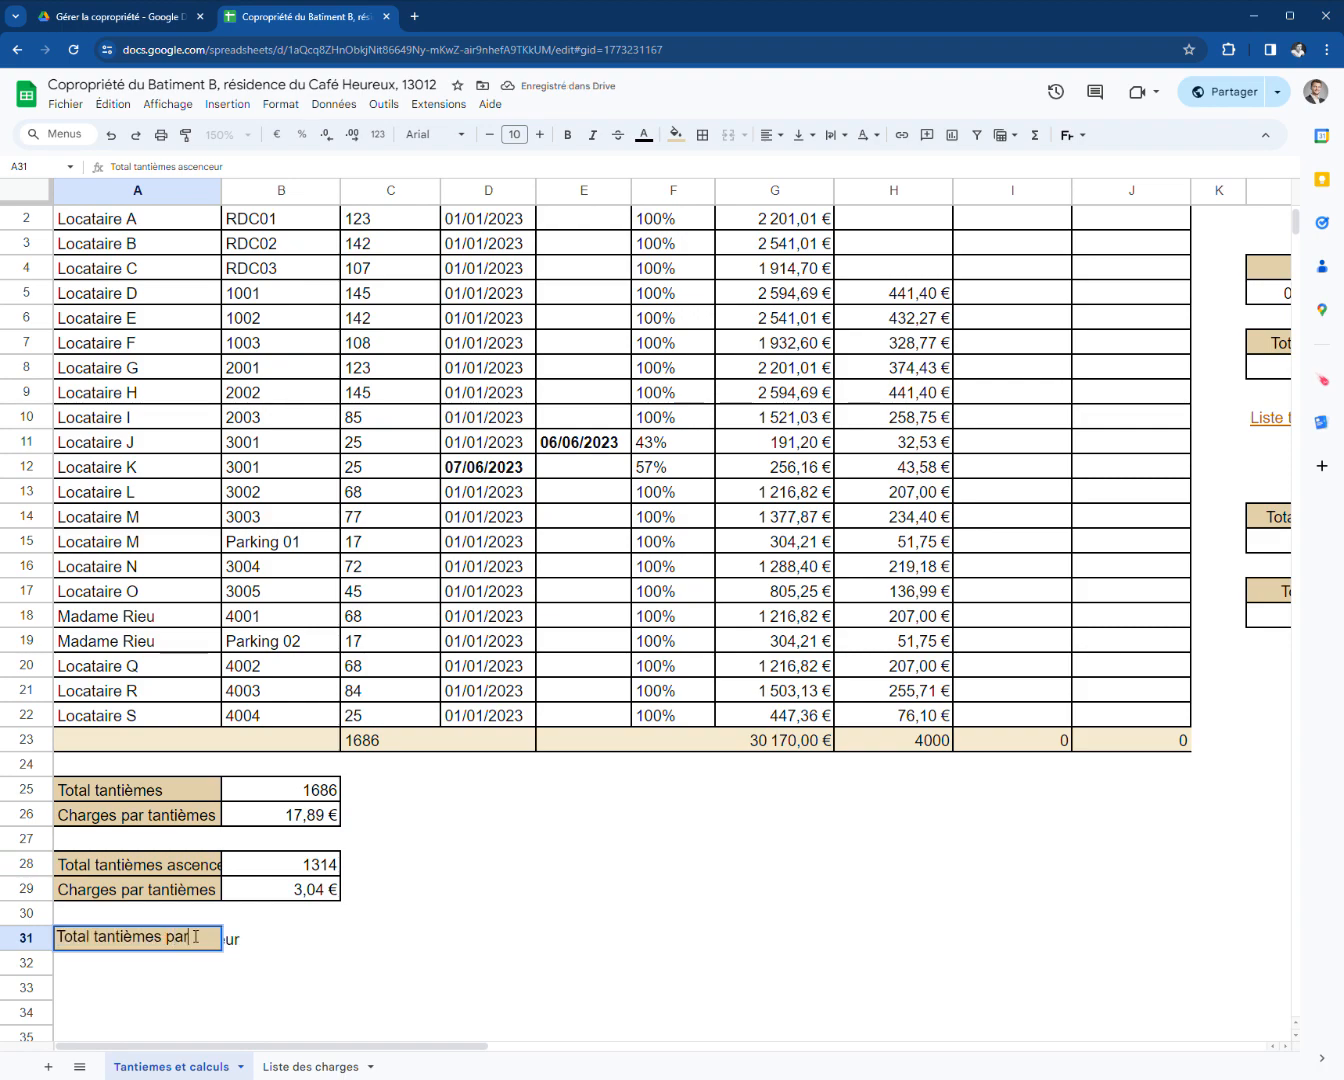
key(Return)
- Compute the parking tantièmes in B31 by adding the two parking lots' tantièmes in C15 and C19
key(Up)
key(Right)
text(=)
click(409, 557)
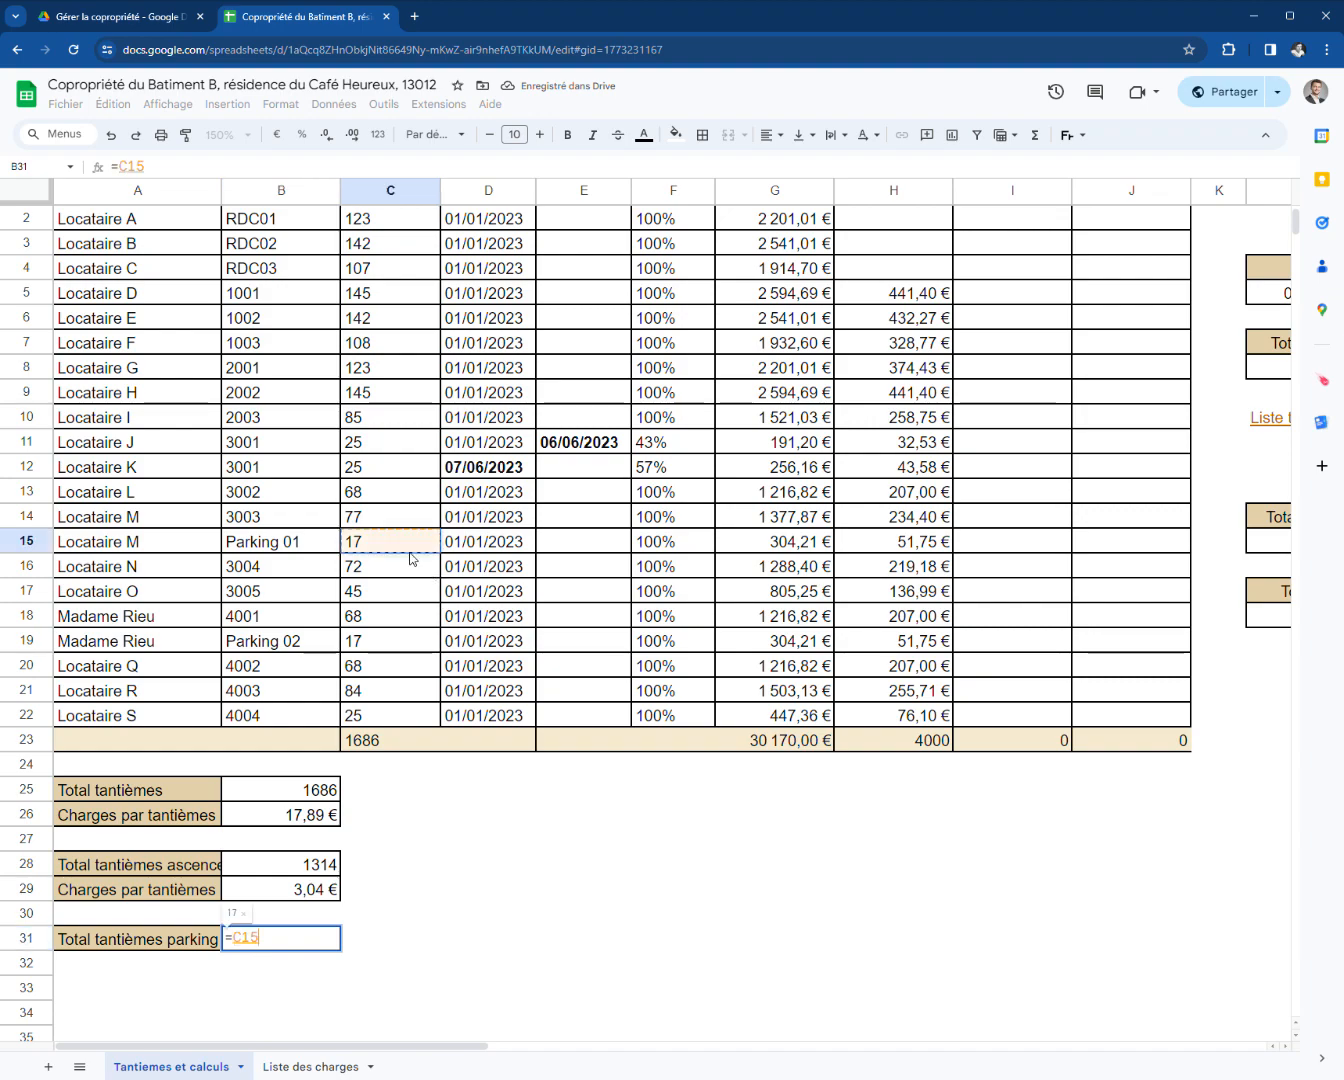
text(+)
click(427, 643)
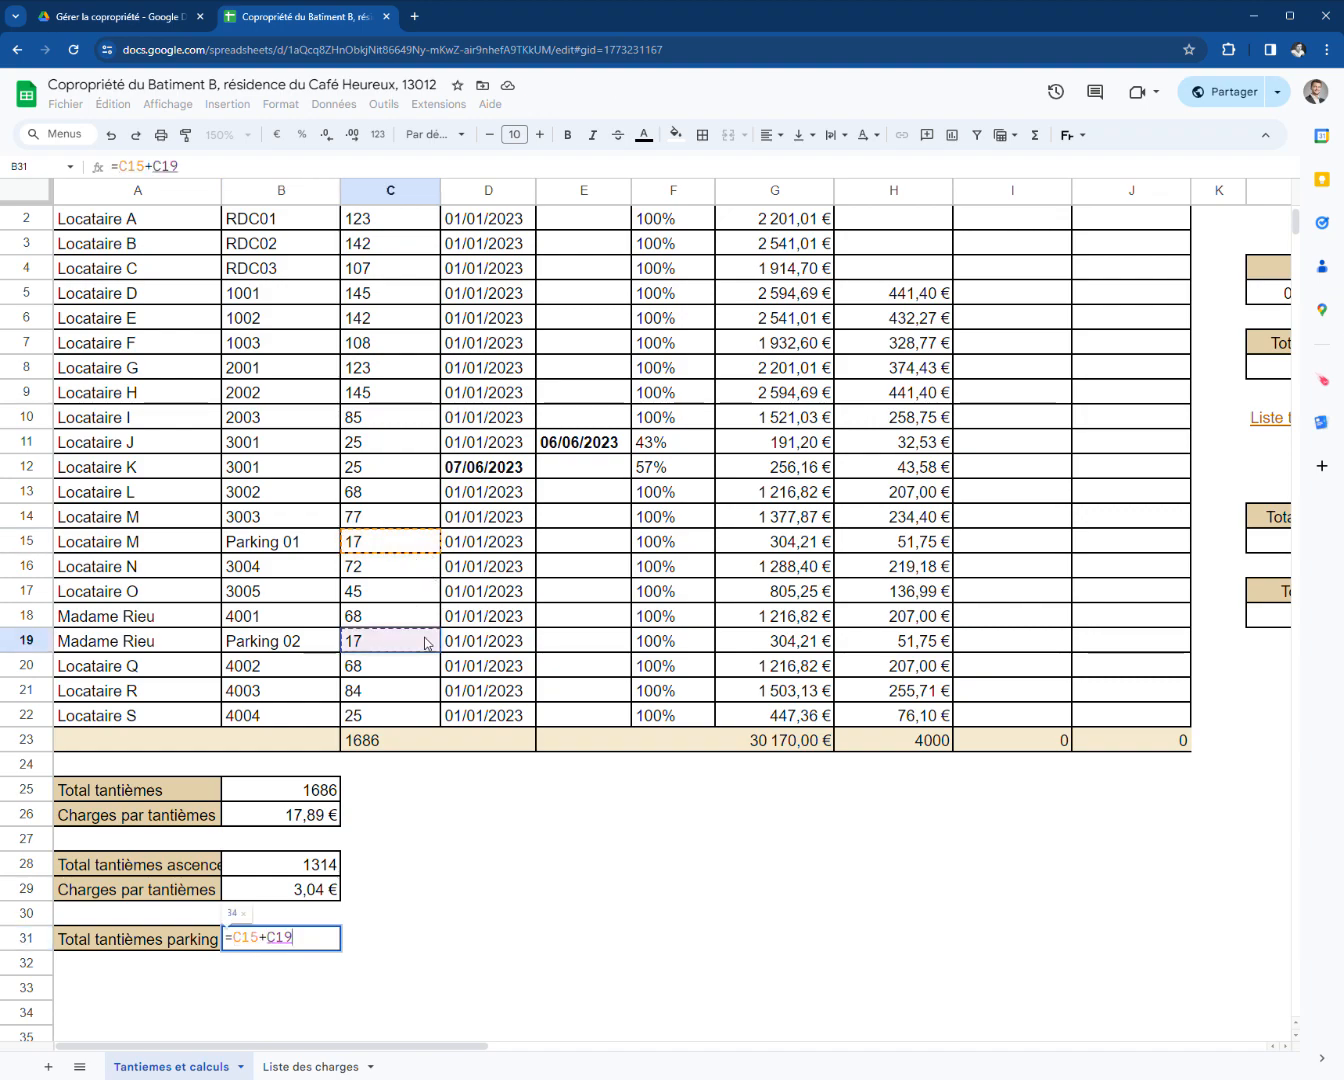
key(Return)
- Copy the "Charges par tantièmes" label from A29 to A32
click(153, 908)
click(168, 891)
key(ctrl+c)
click(160, 963)
key(ctrl+v)
- Compute the parking charge per tantième in B32 by dividing the parking charges total in L18 by B31
click(256, 966)
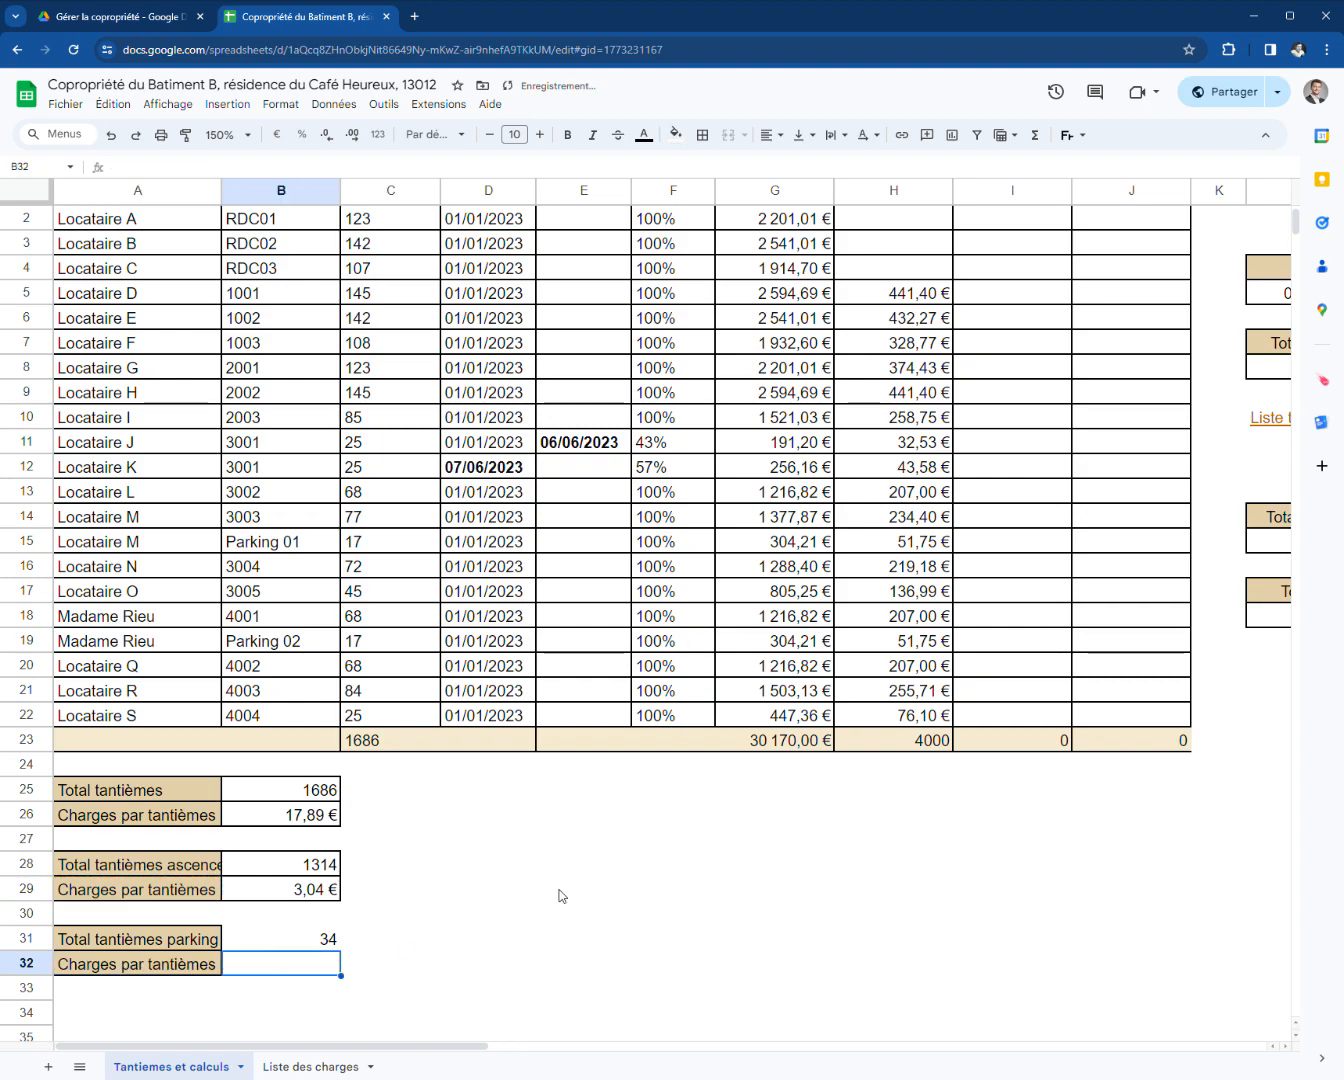
text(=)
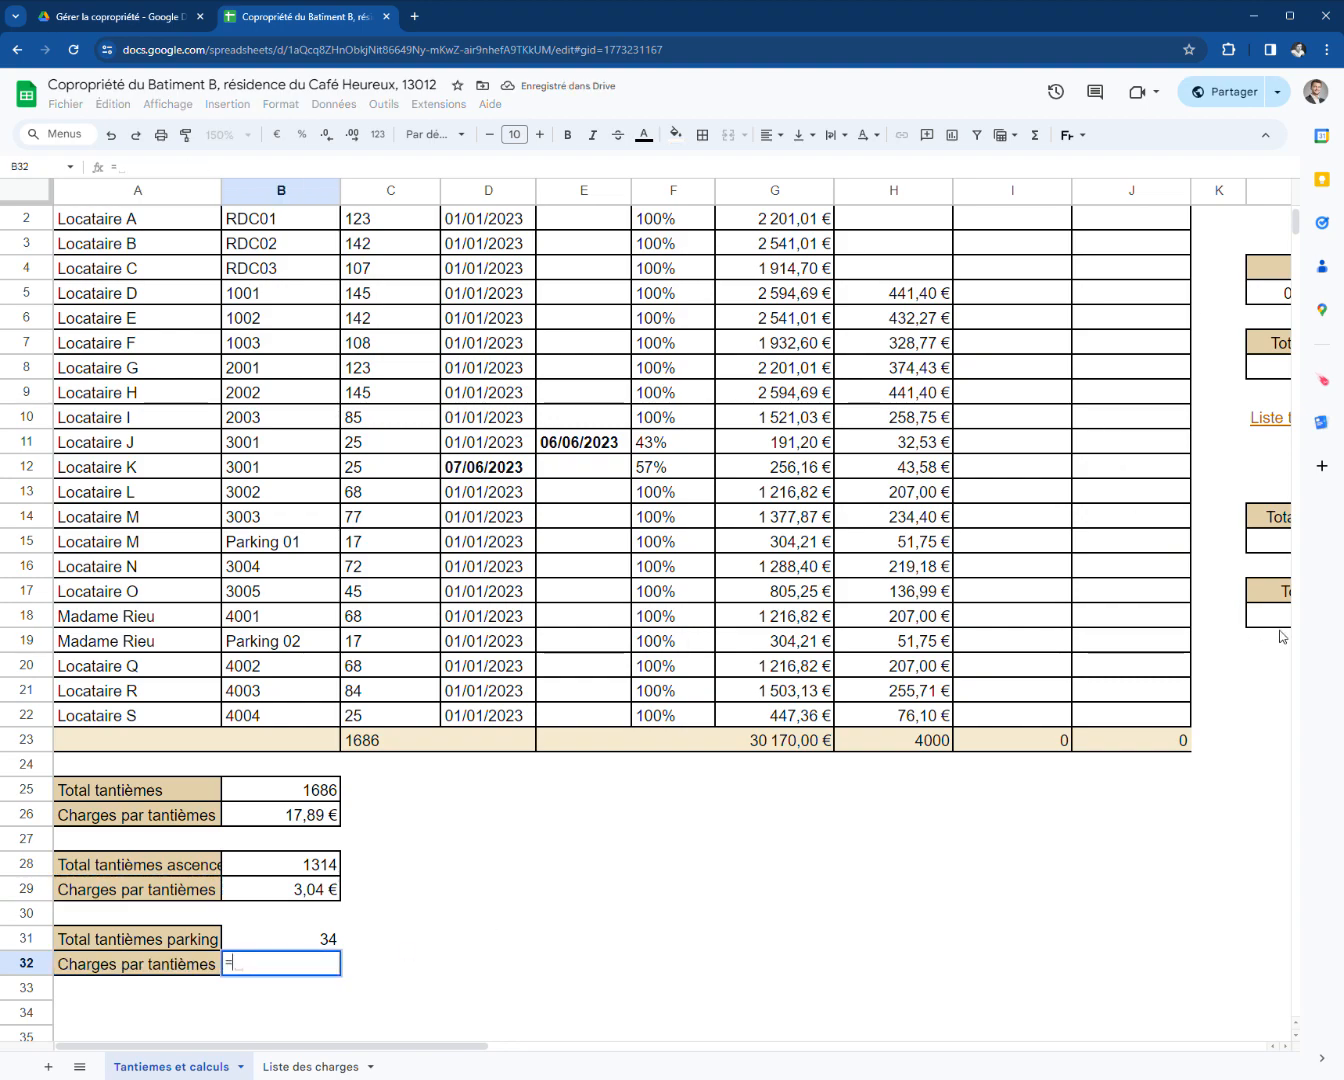
click(1283, 615)
text(/)
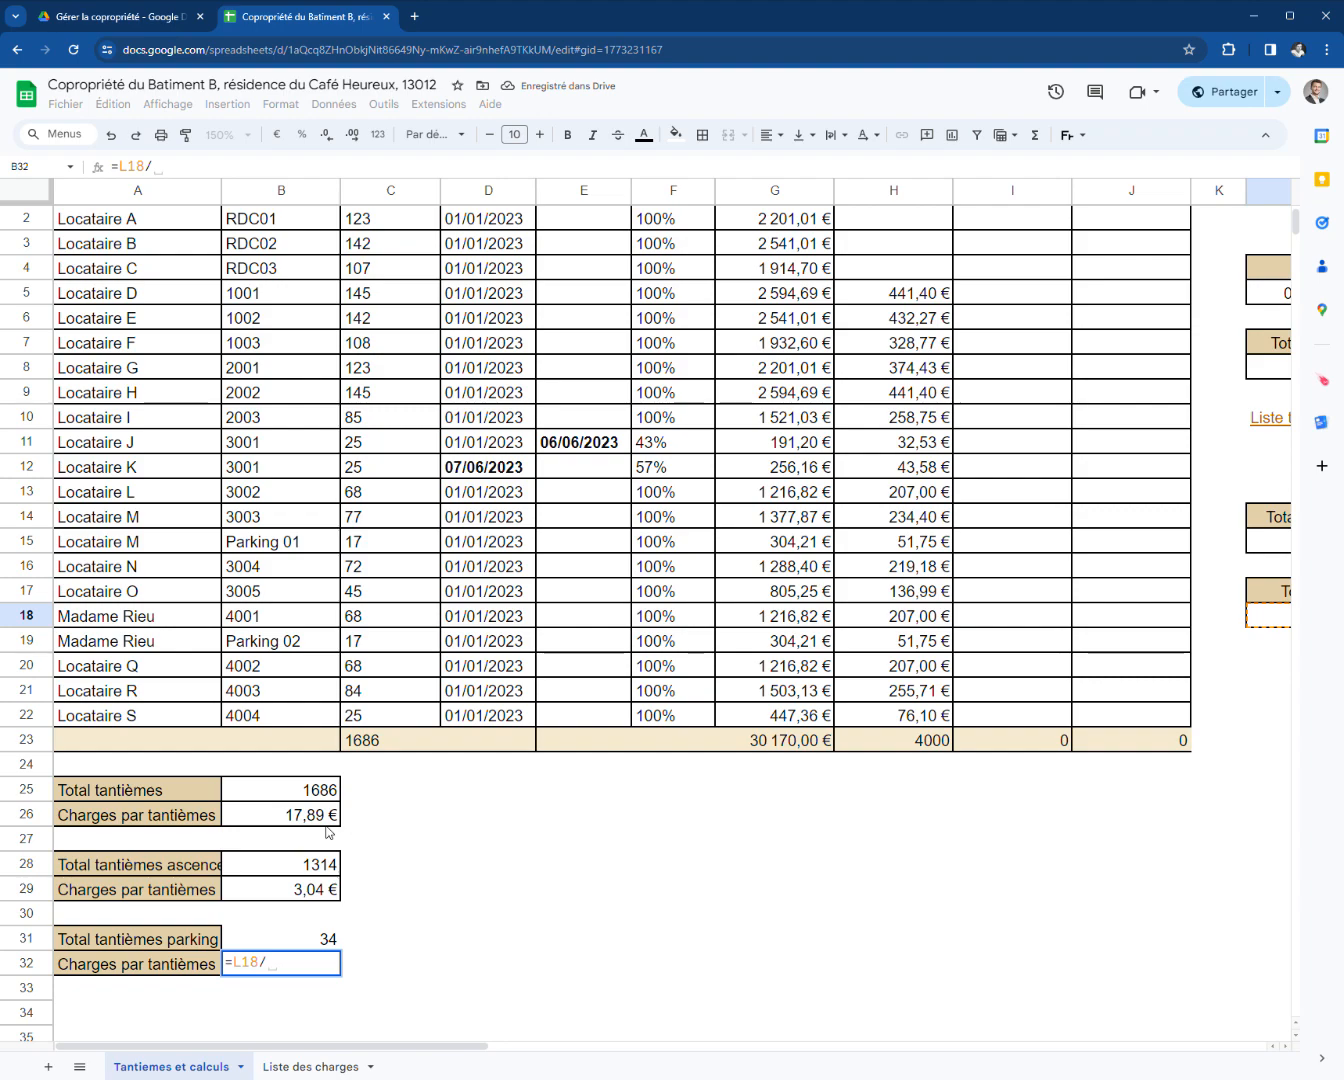
click(300, 940)
key(Return)
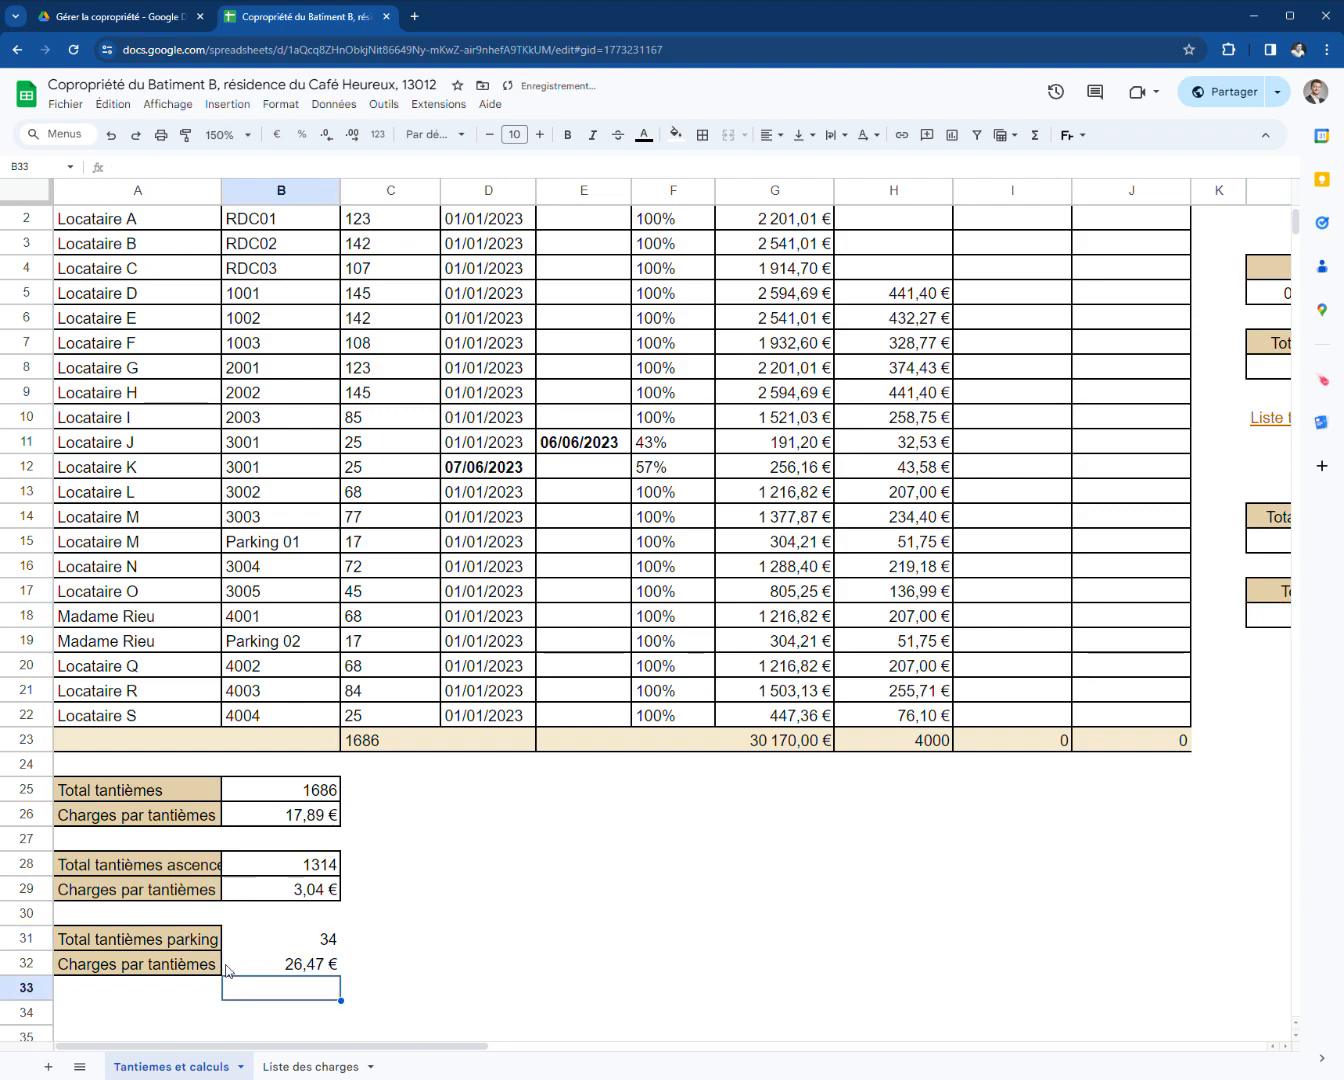
- Copy the formatting of the elevator block A28:B29 onto the parking block A31:B32
drag(178, 964, 250, 940)
drag(176, 874, 250, 891)
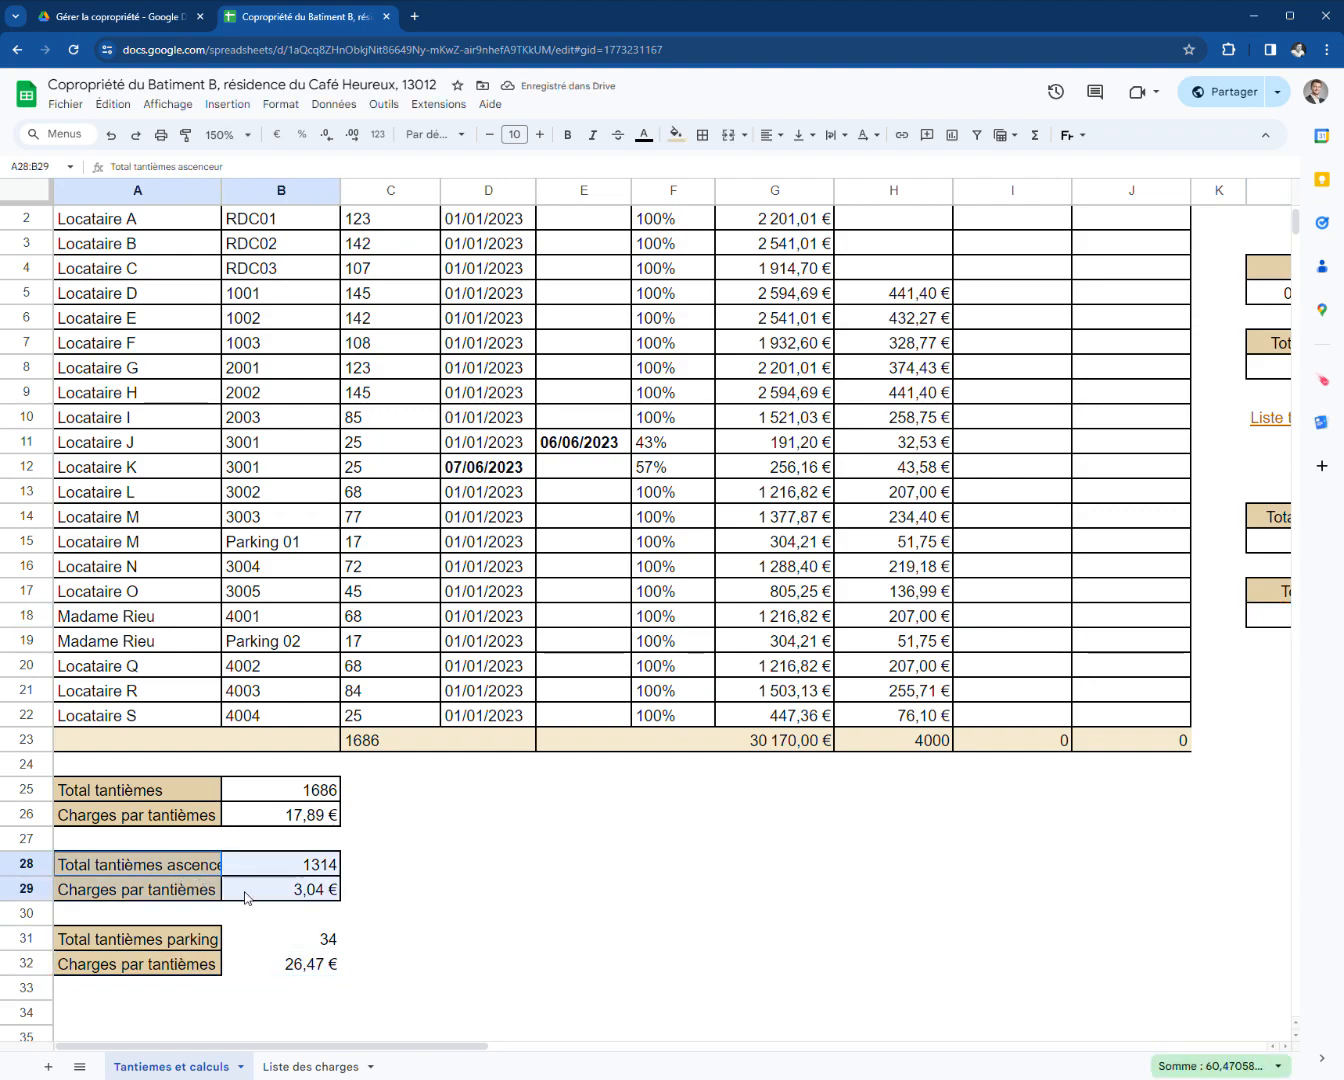
click(185, 134)
drag(185, 947, 290, 964)
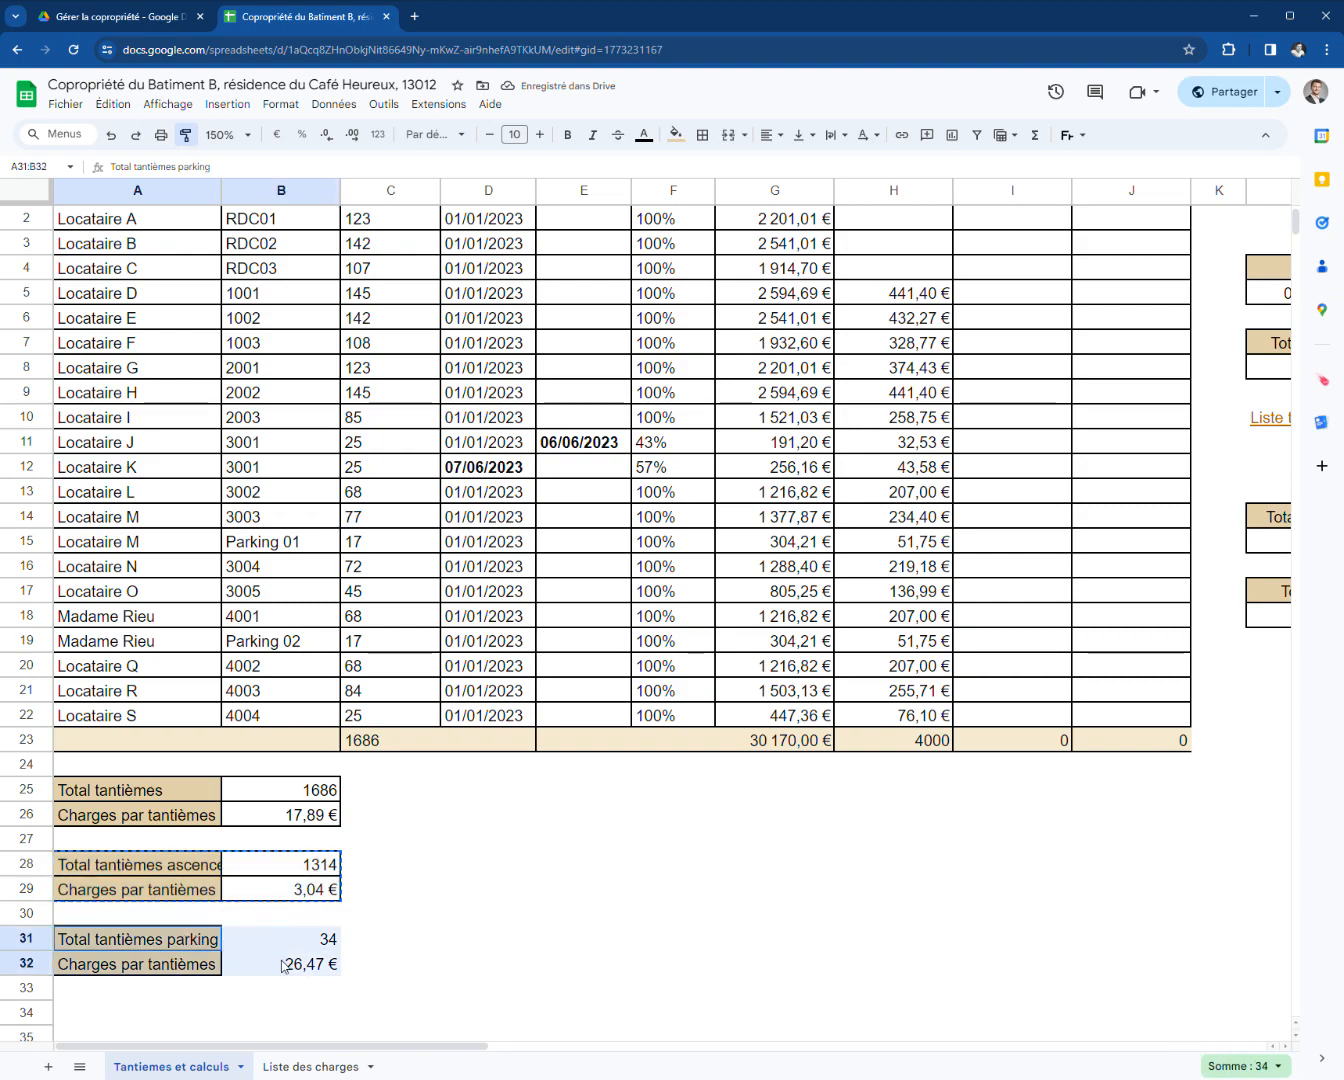
click(346, 945)
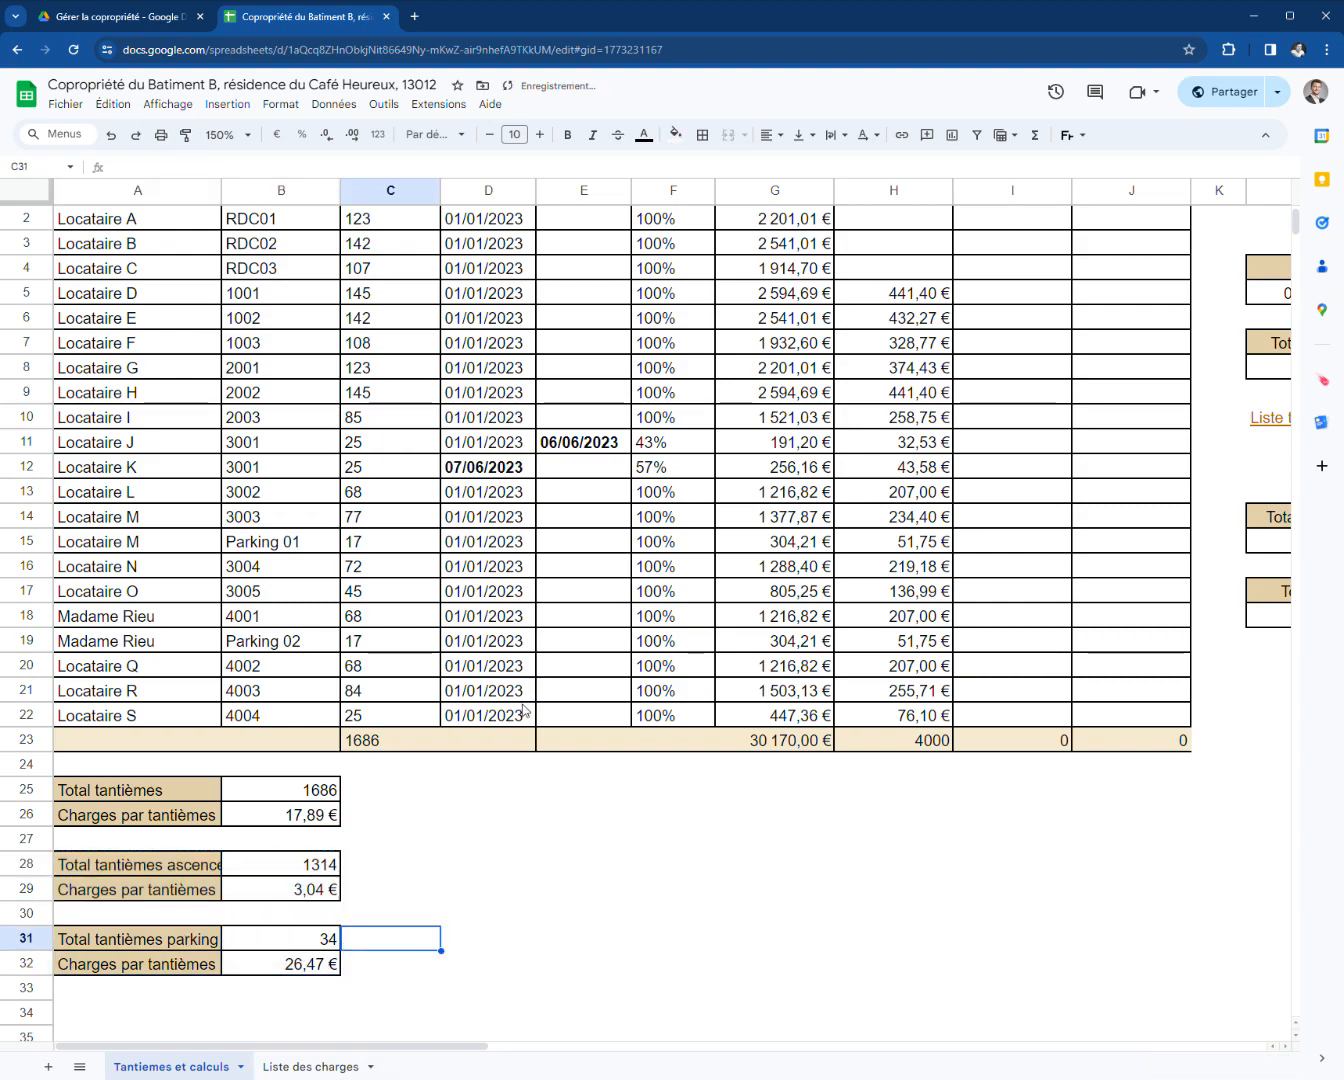
- Compute the Parking 02 charge in I19 as C19 times F19 times the fixed parking rate $B$32
click(320, 966)
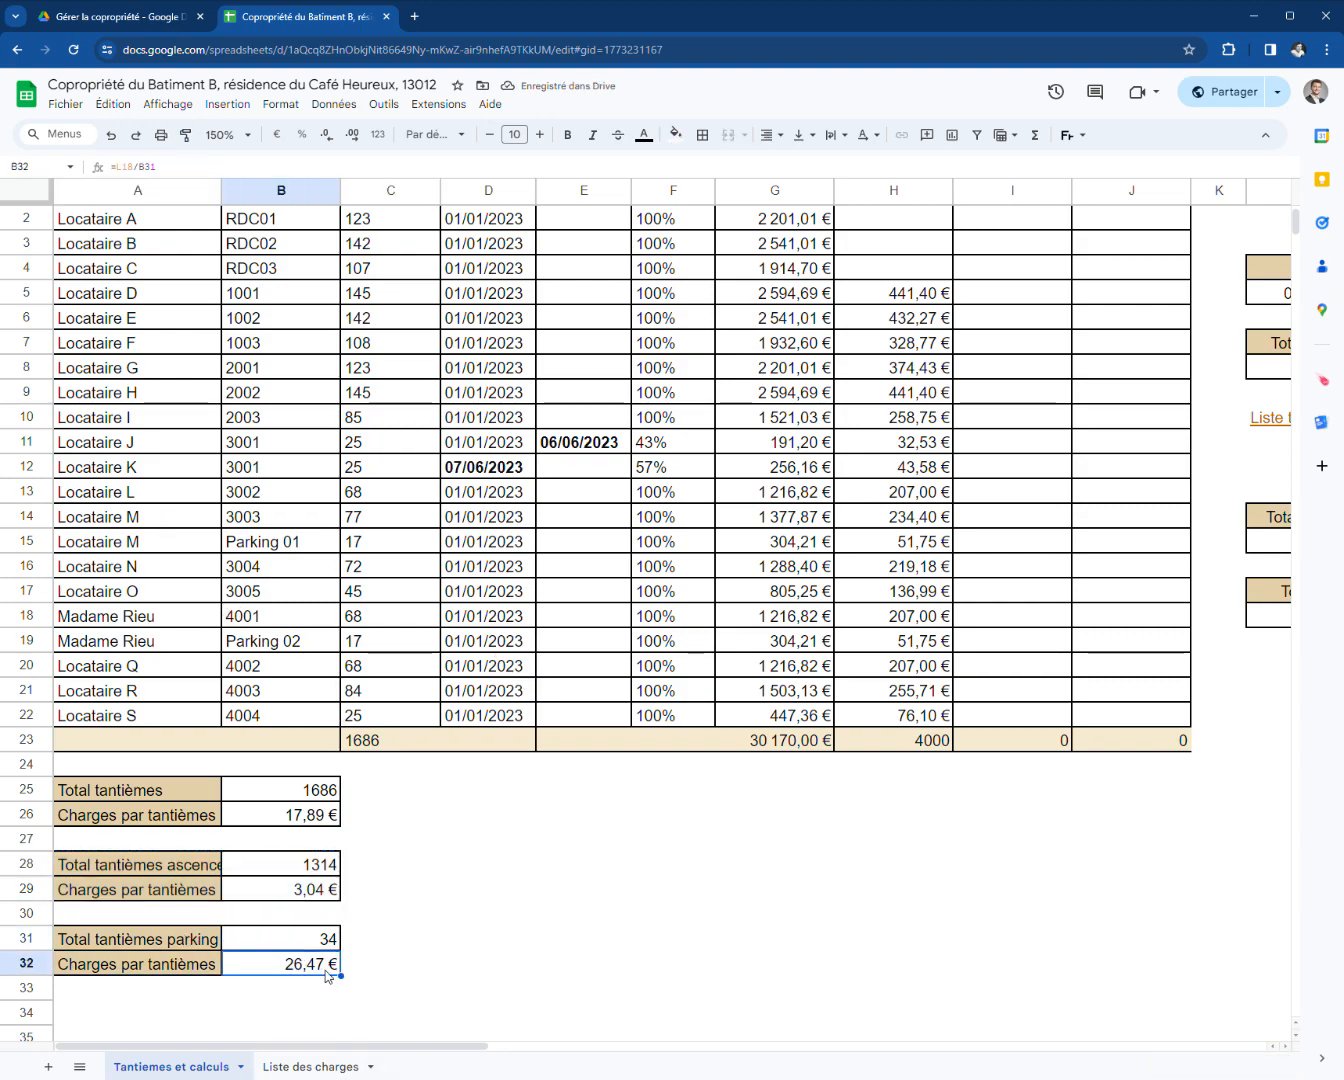
click(976, 651)
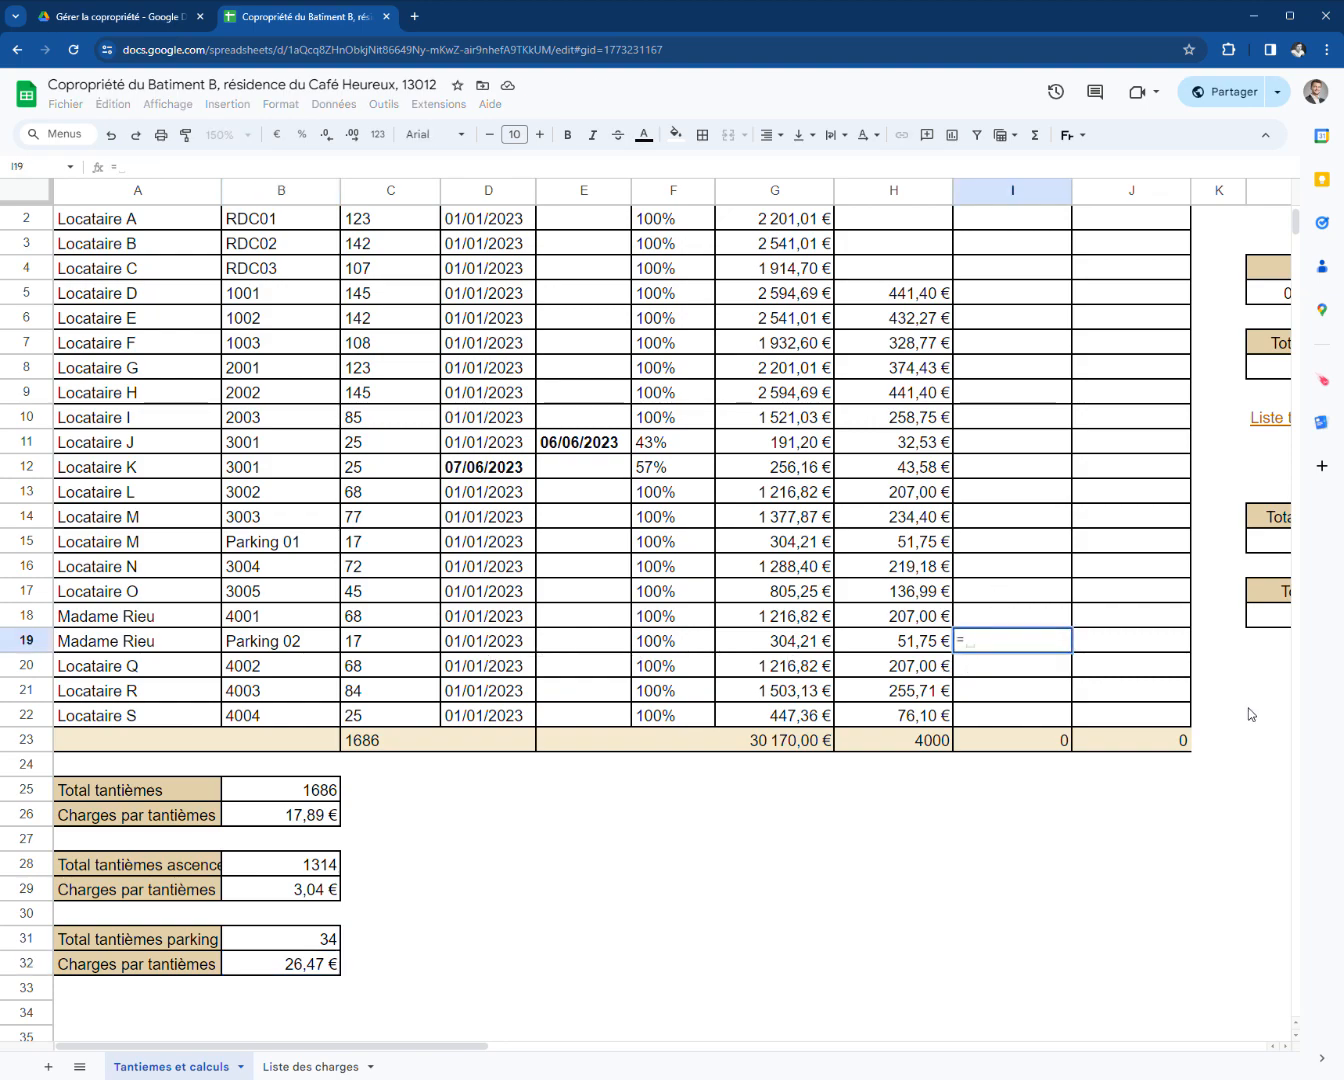
click(364, 648)
text(*)
click(667, 660)
click(673, 648)
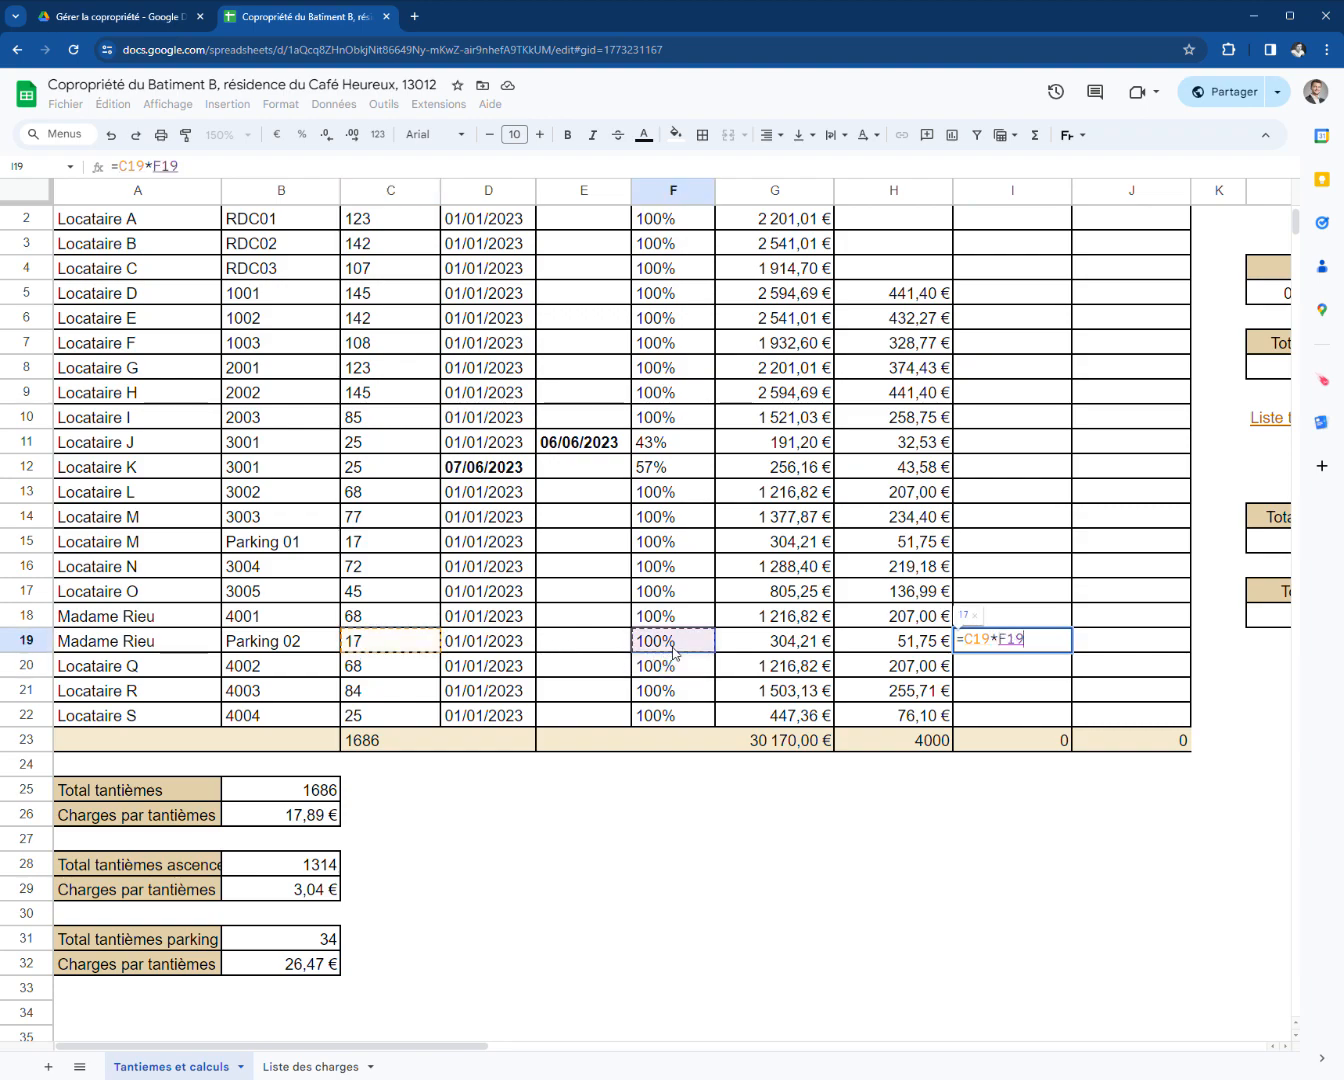
text(*)
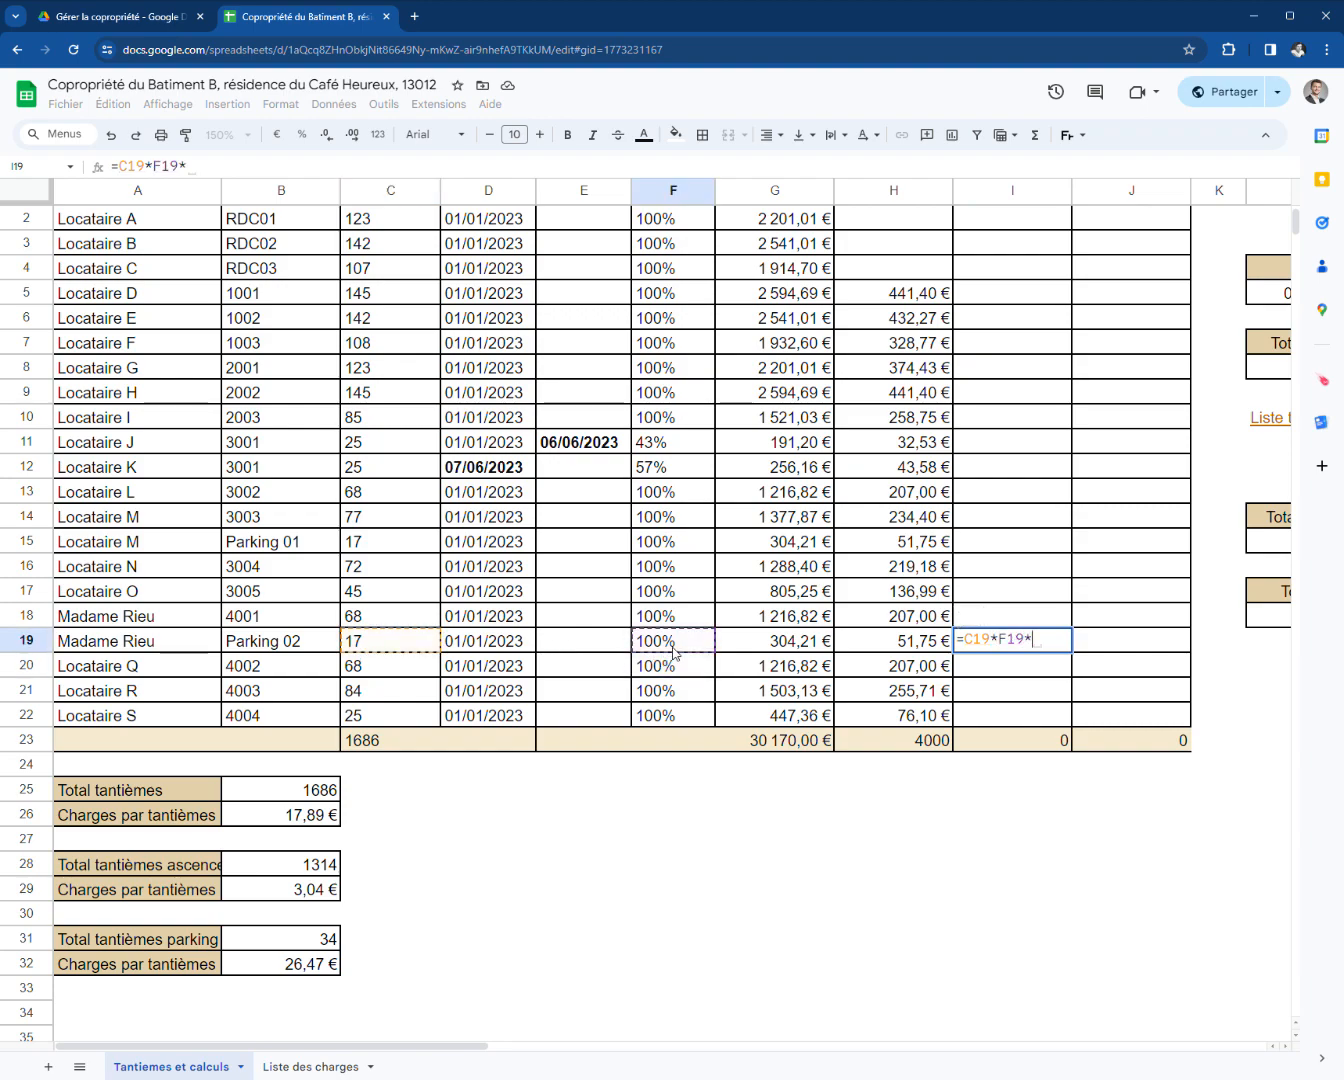
click(305, 966)
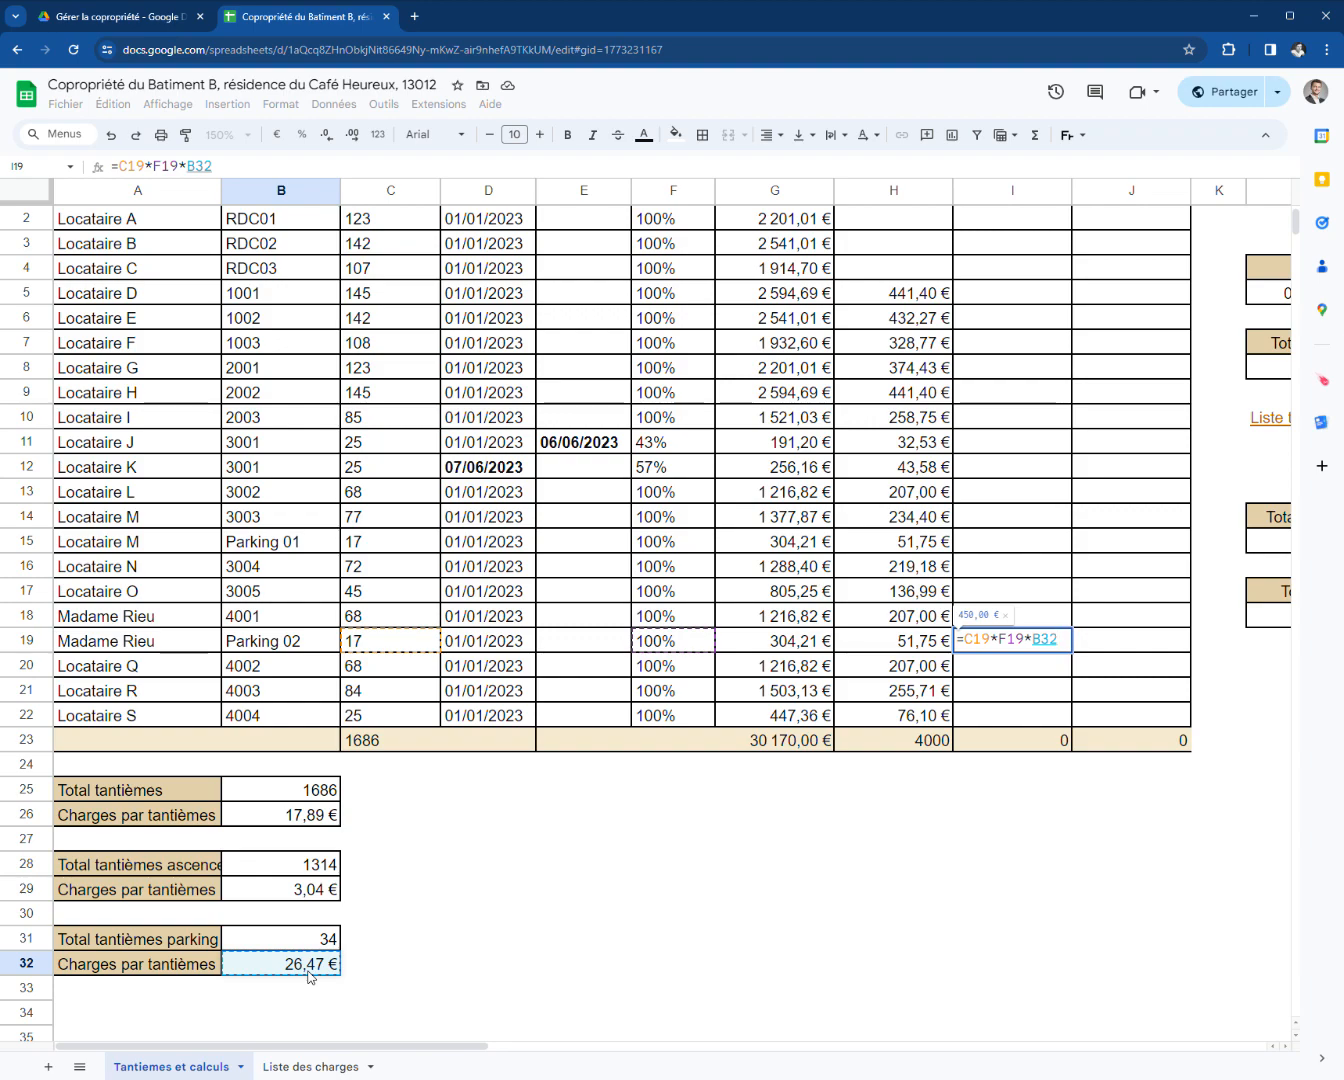
key(Return)
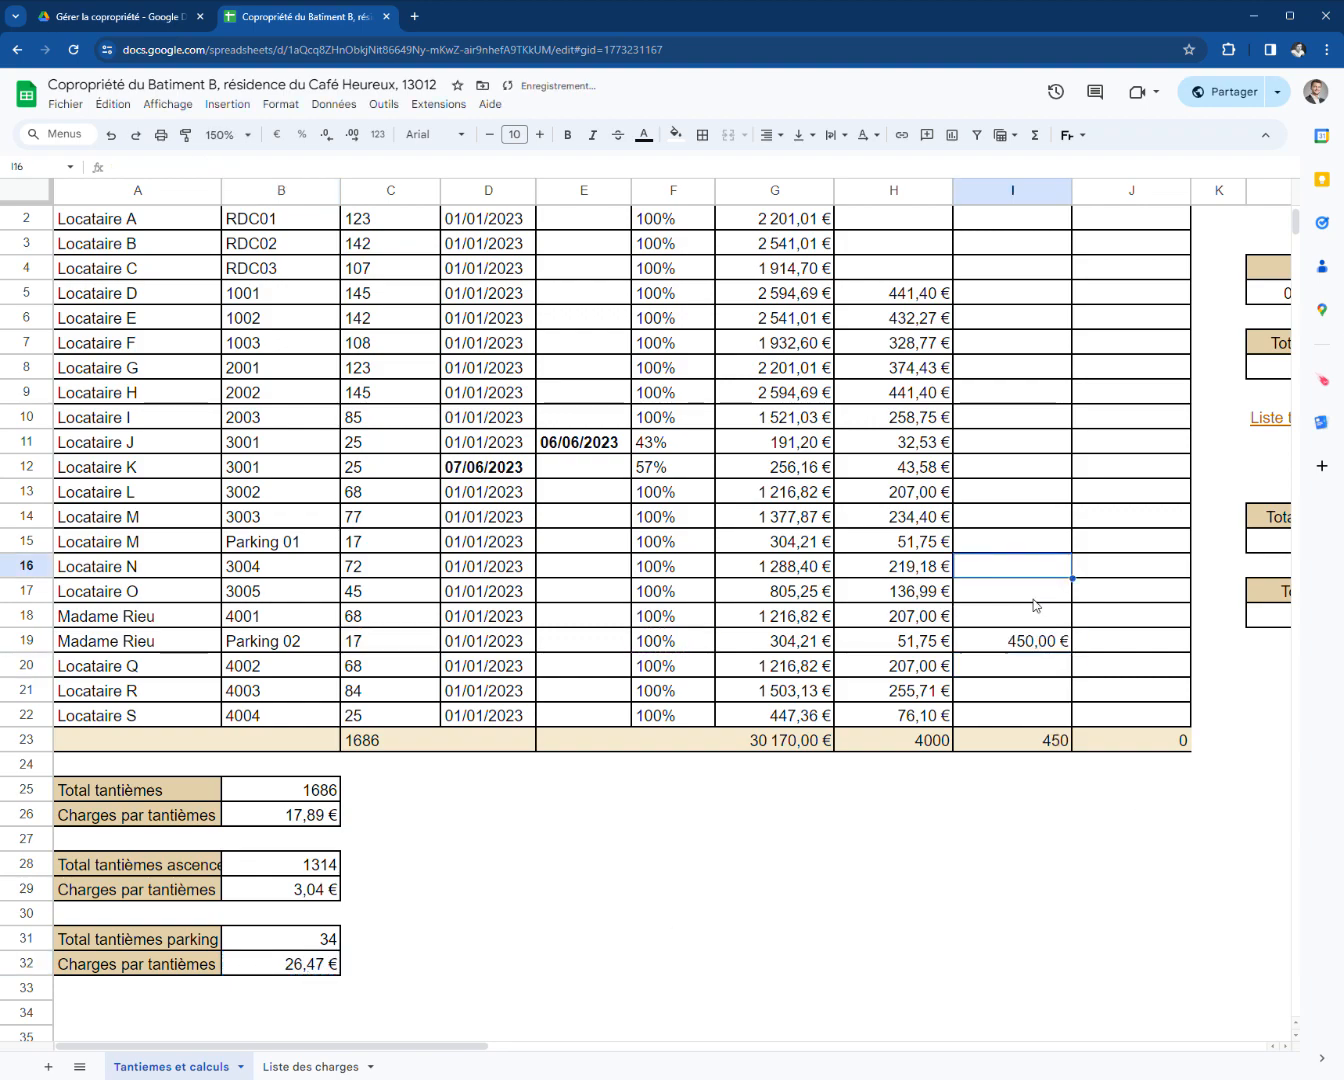
- Extend the parking charge formula from I19 to I15 for Parking 01, keeping I16:I18 empty
click(1066, 644)
drag(1087, 663, 1057, 632)
key(Delete)
click(1058, 626)
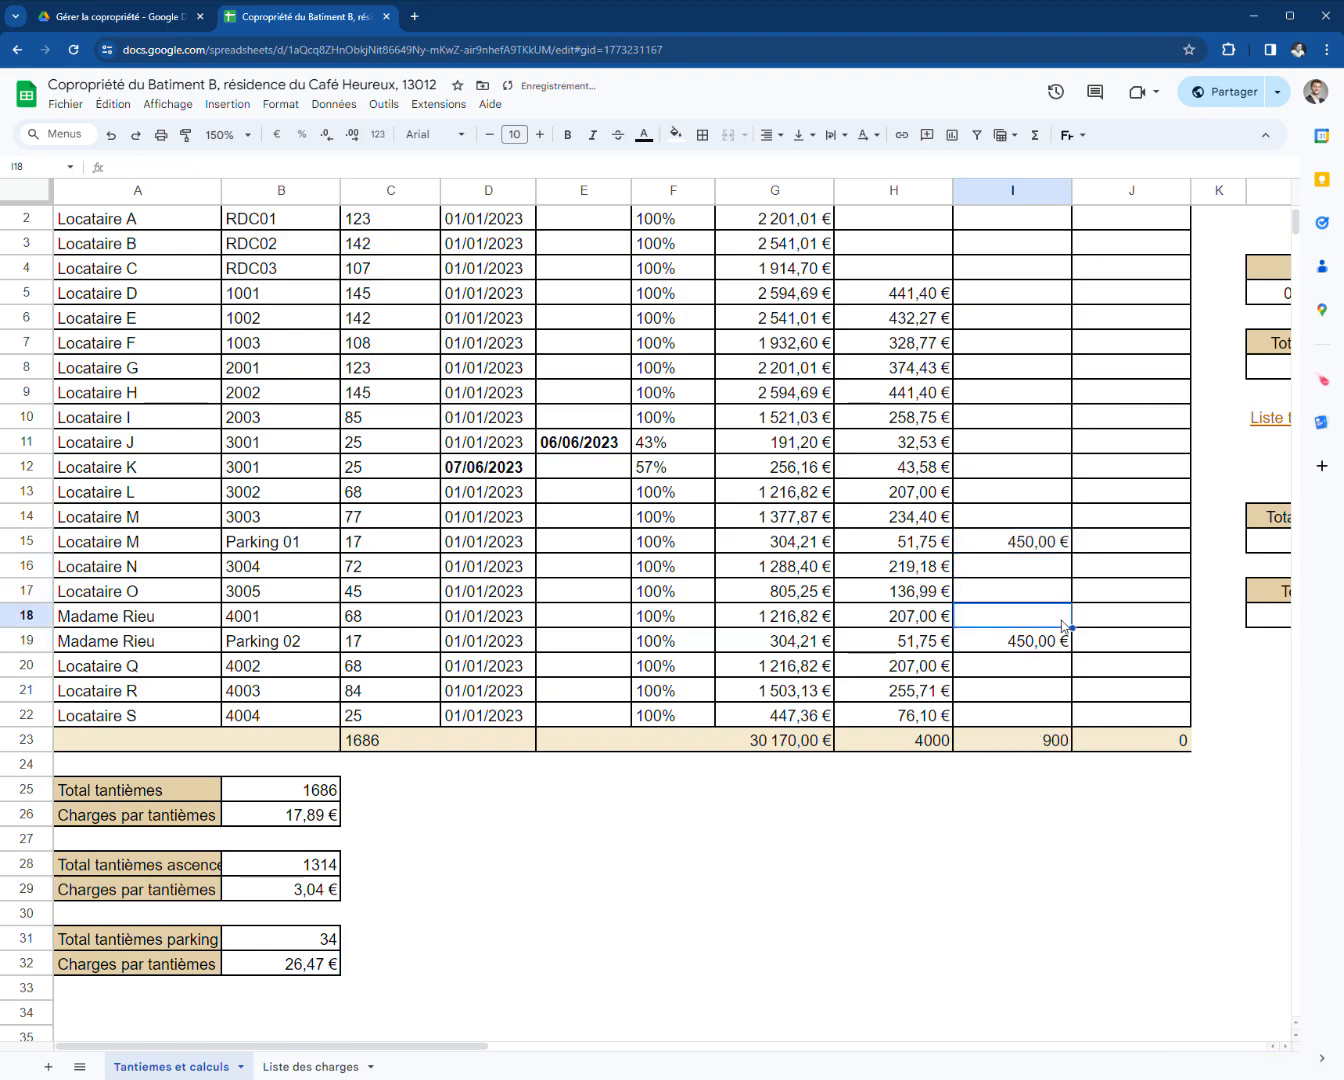
- Review the copropriété, elevator and parking charge columns with their totals in row 23, and the ground-floor lots in B2:B4
click(797, 742)
scroll(787, 780, up, 2)
drag(771, 297, 803, 832)
click(804, 824)
drag(935, 818, 910, 372)
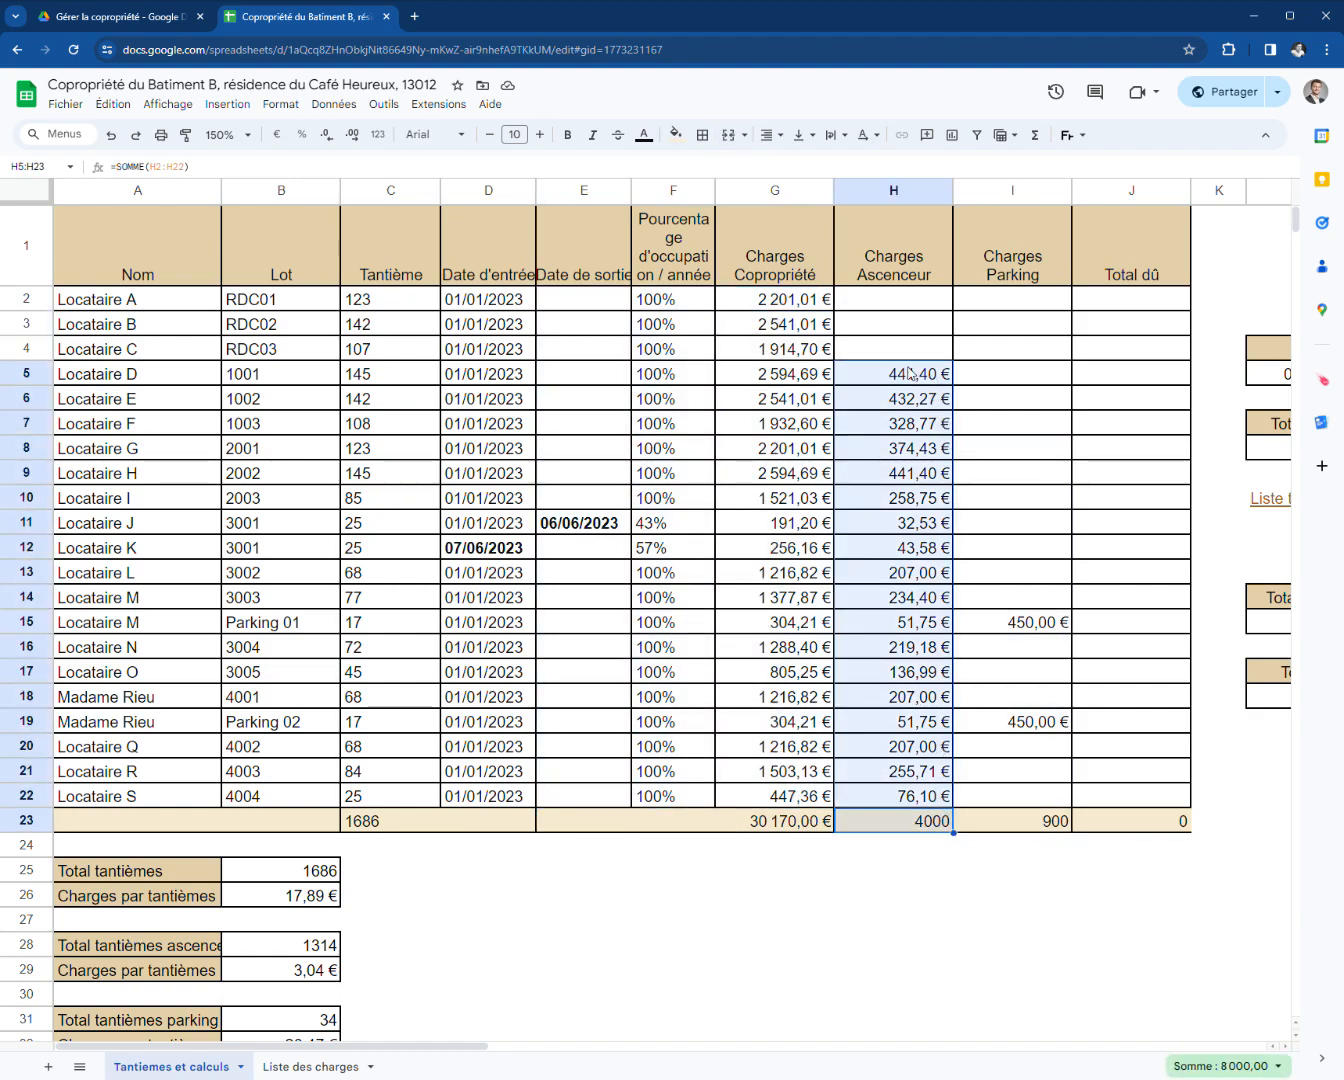
drag(272, 300, 262, 339)
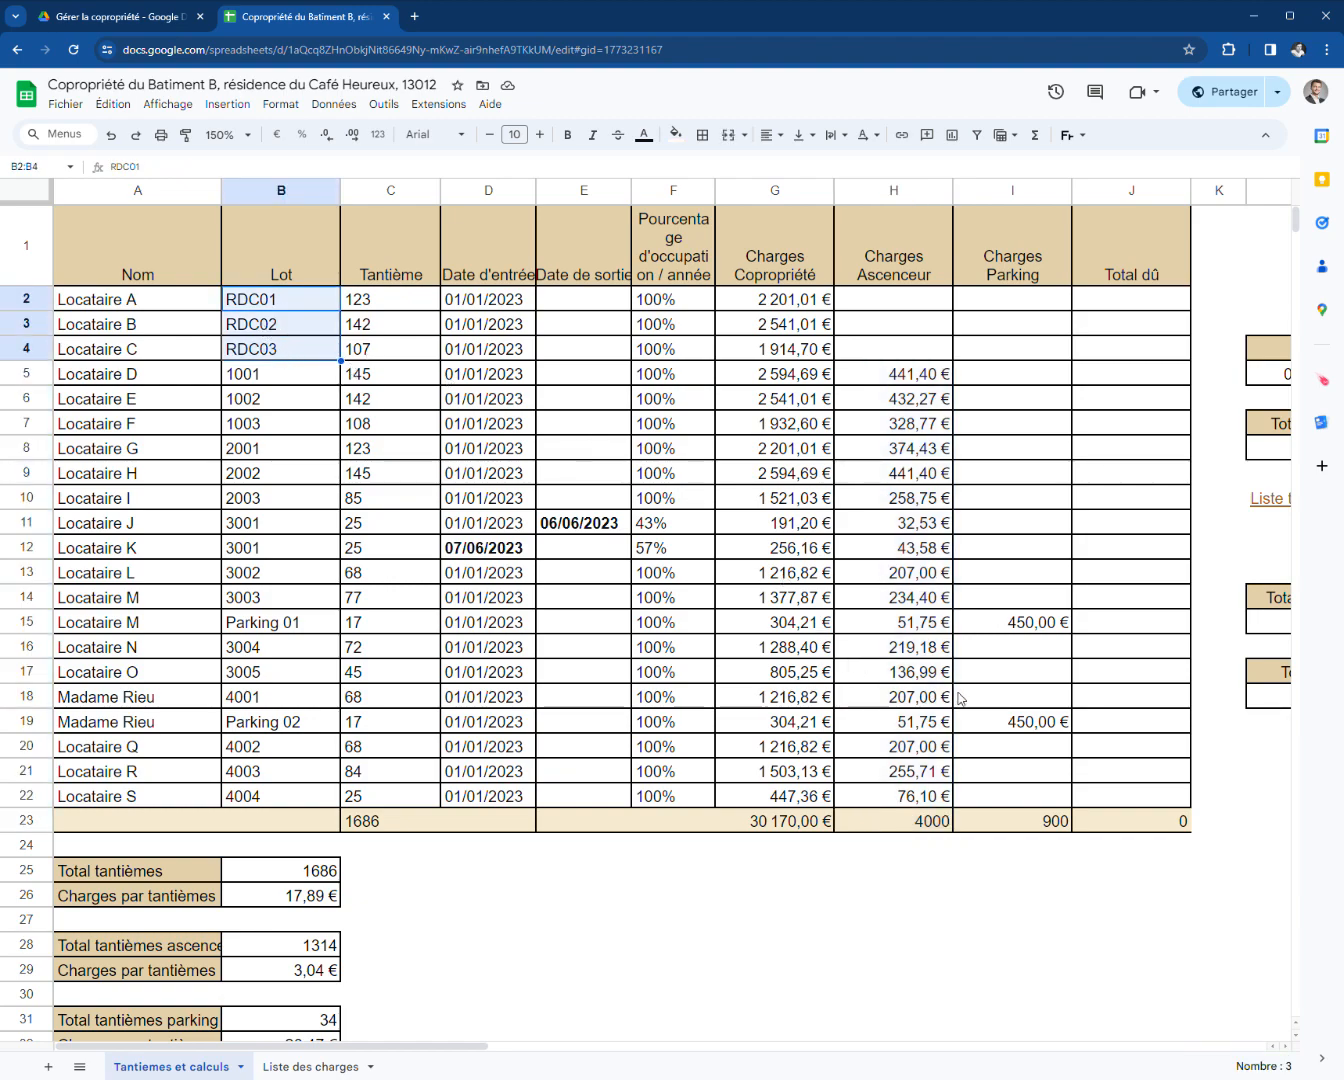
click(1013, 646)
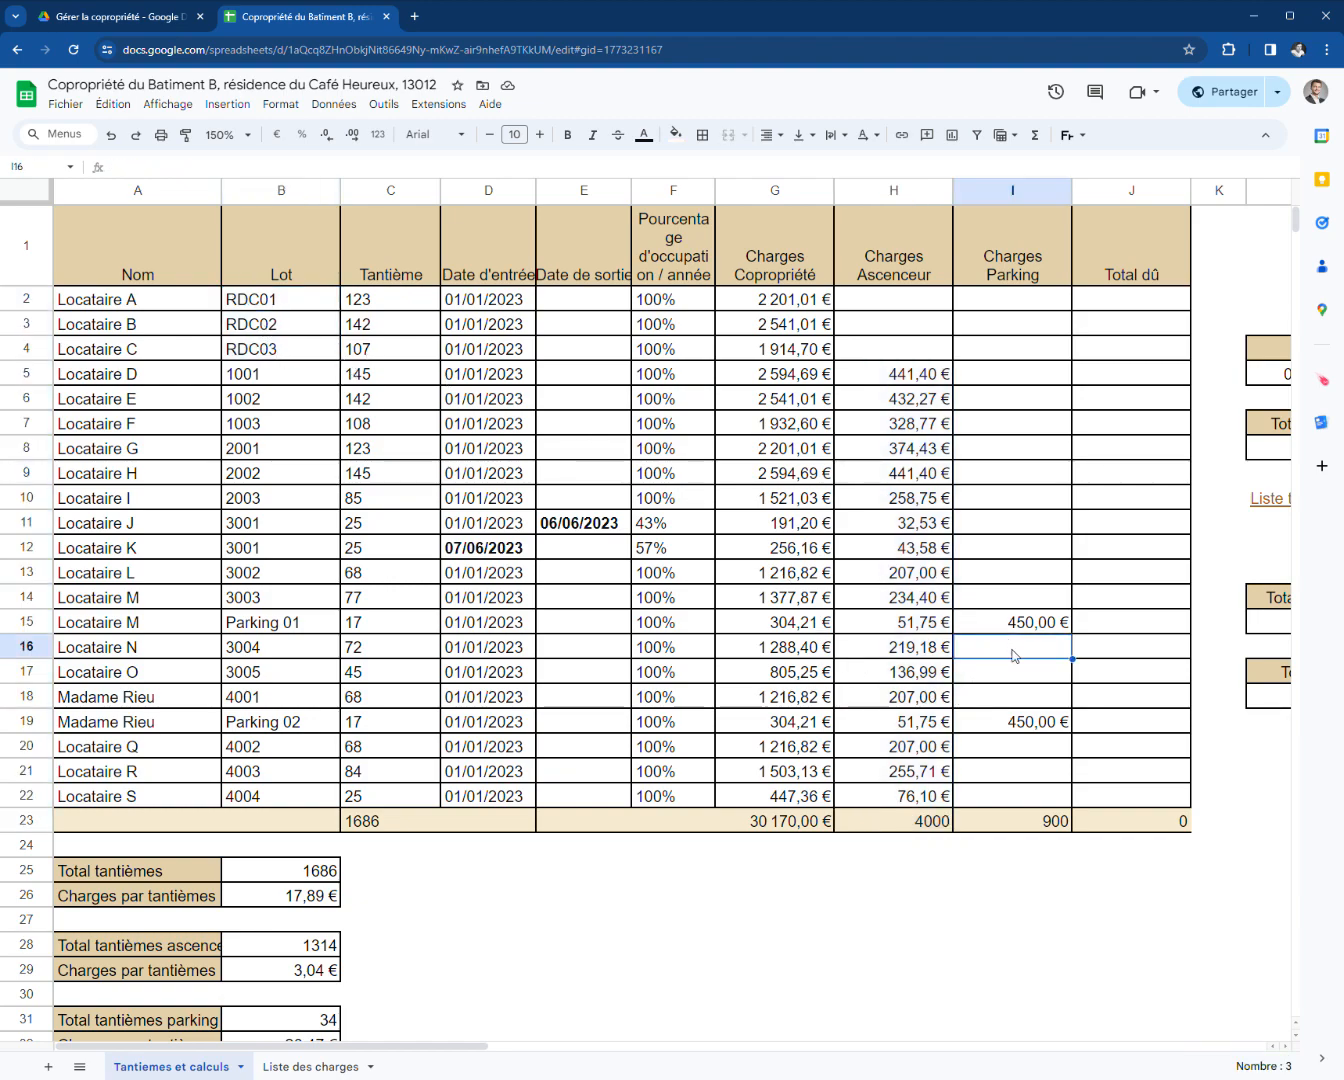
click(1040, 726)
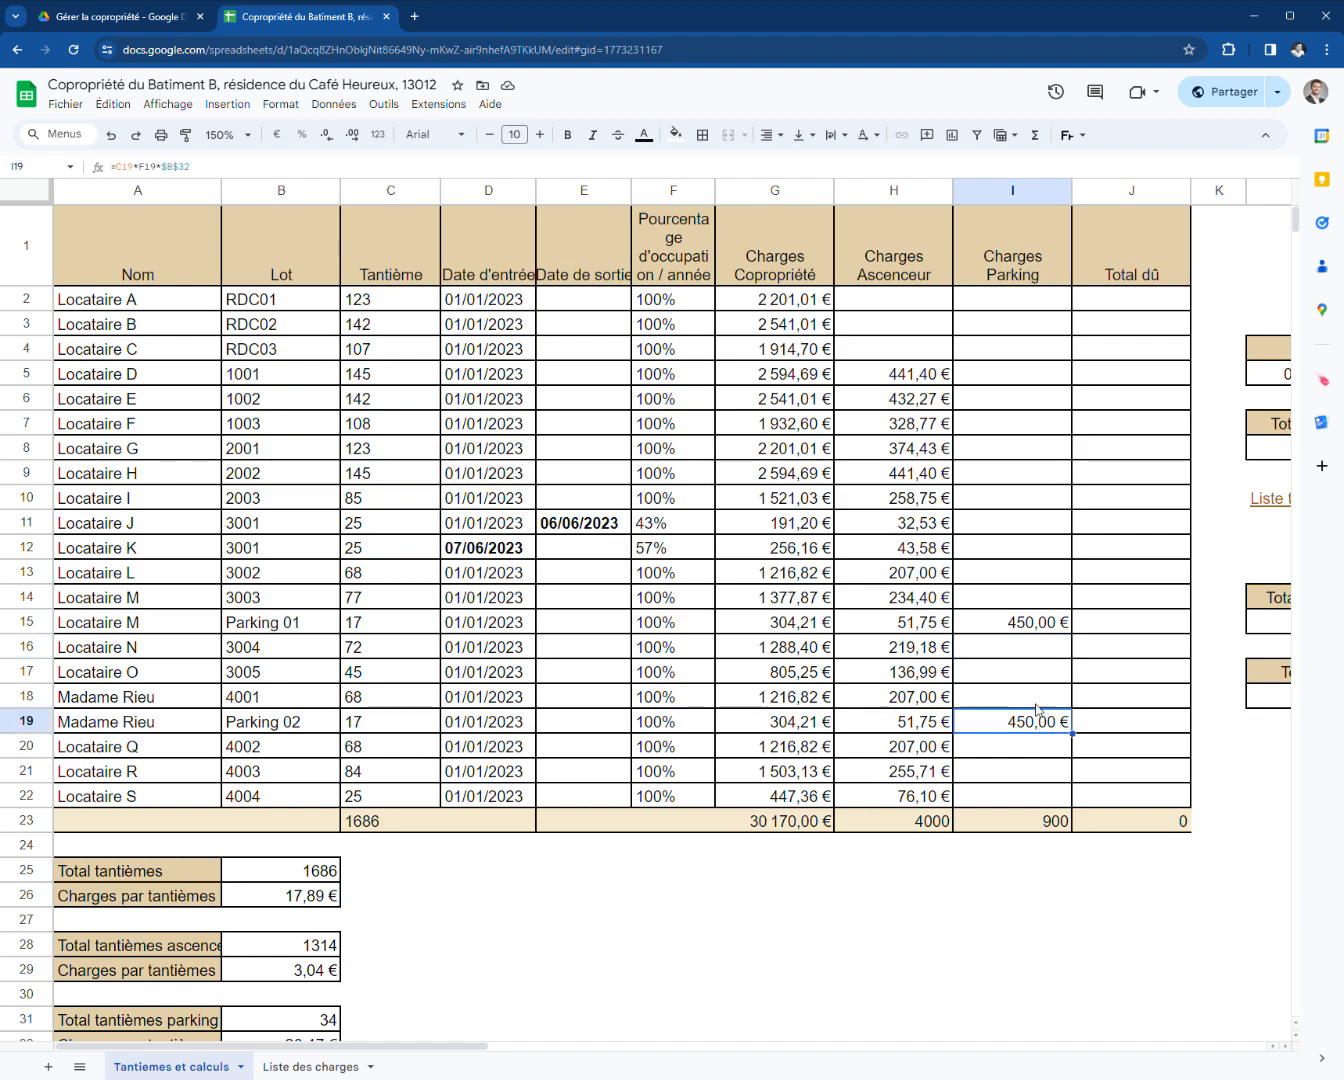
click(1032, 625)
- Compute the total due for the first lot in J2 as the SOMME of its charges G2:I2
click(1144, 324)
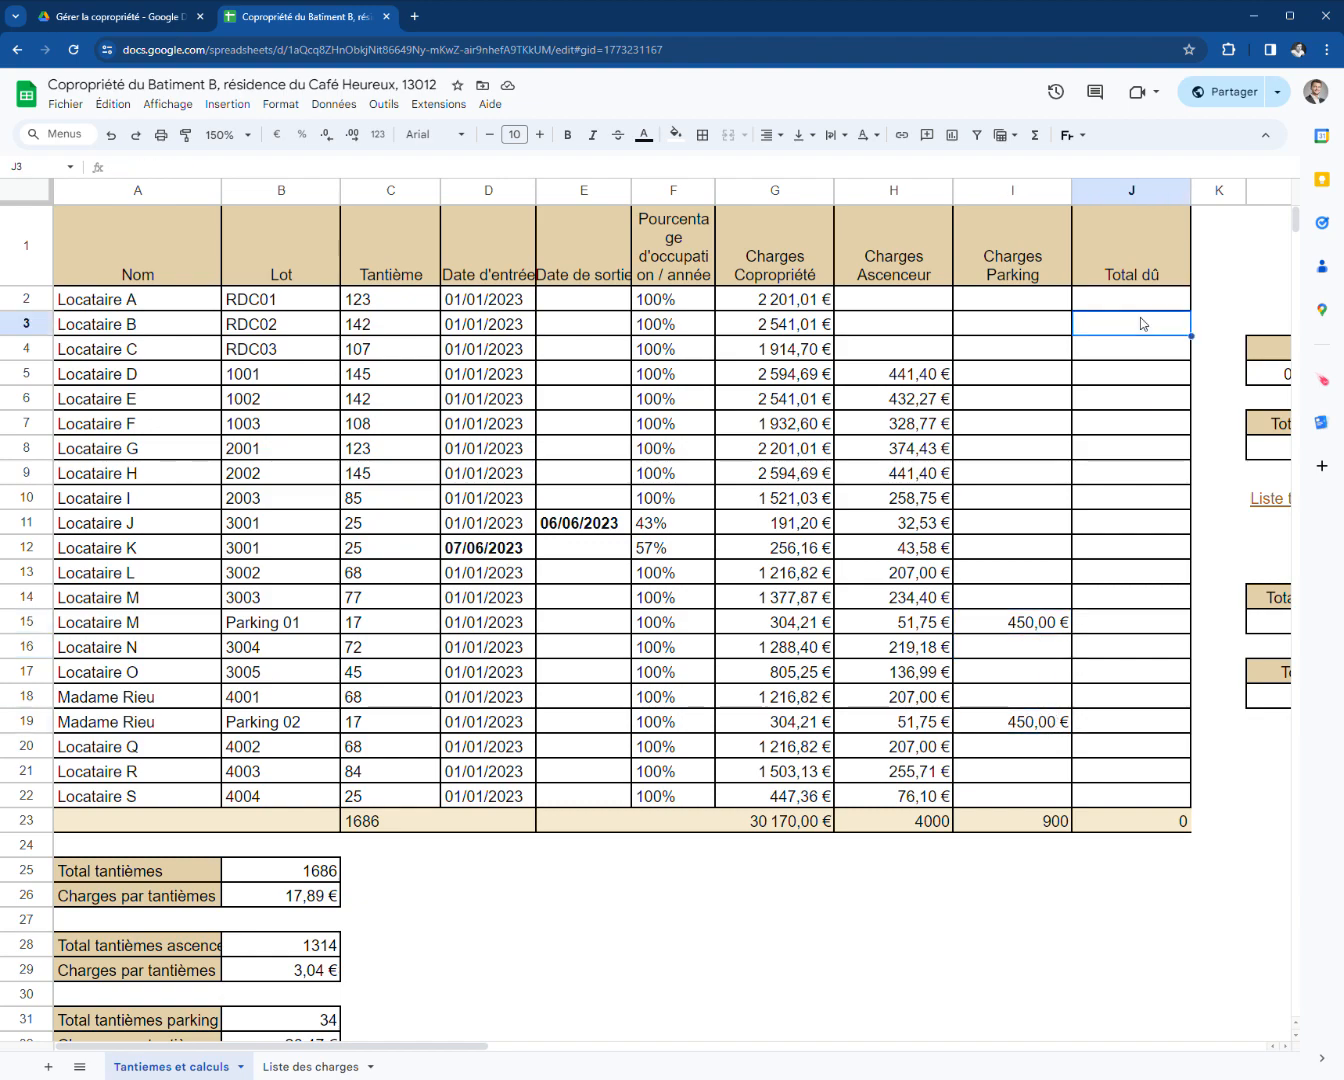
click(1152, 302)
text(=)
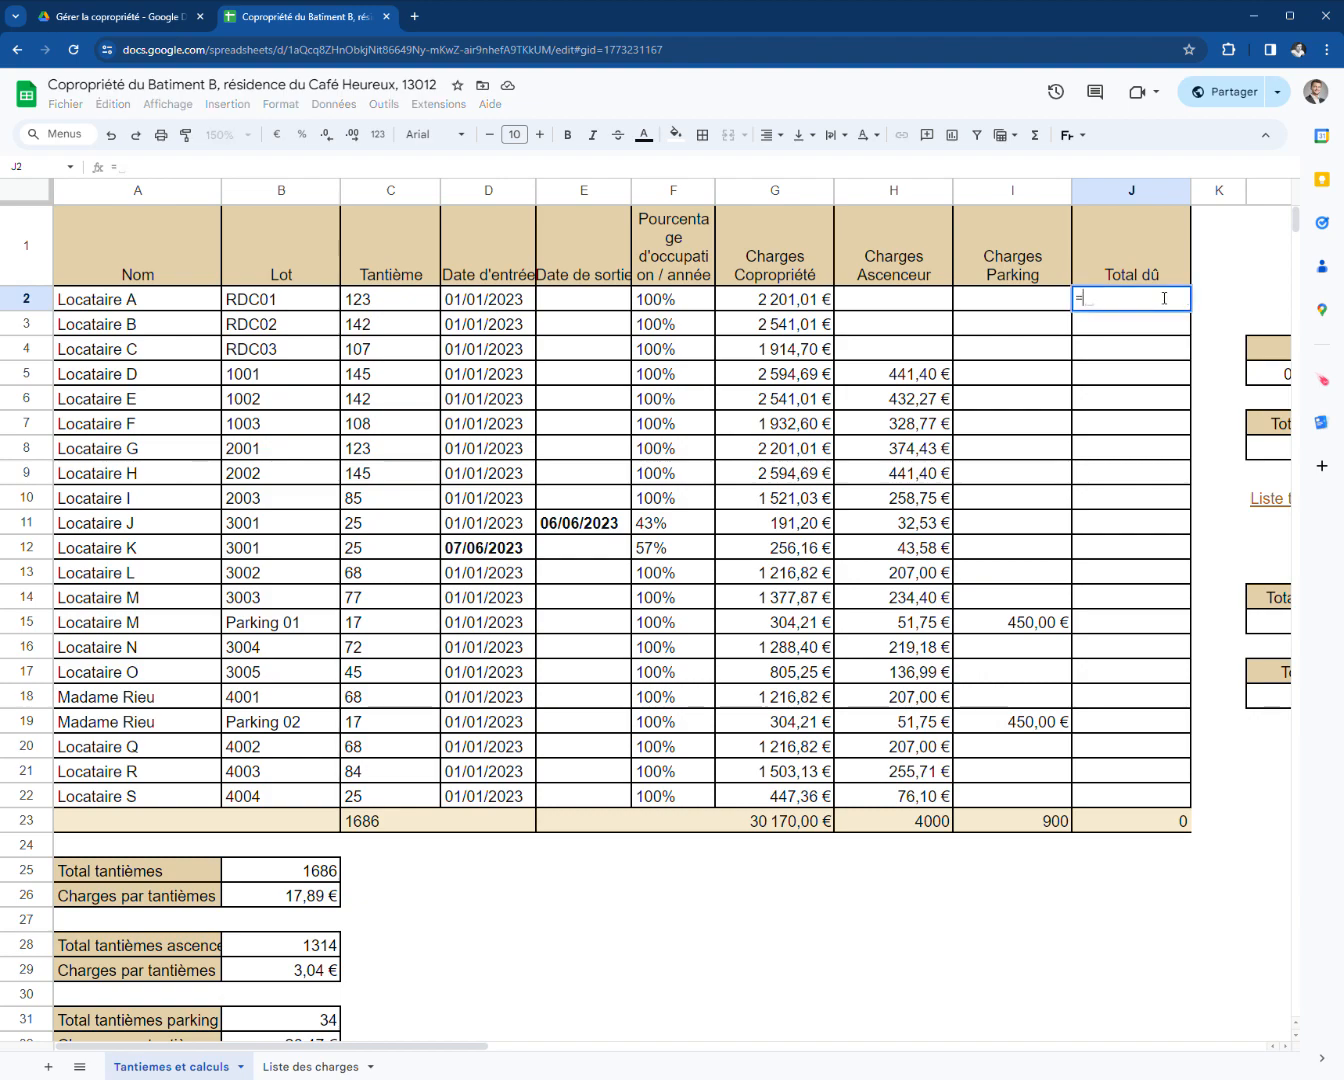
text(somme)
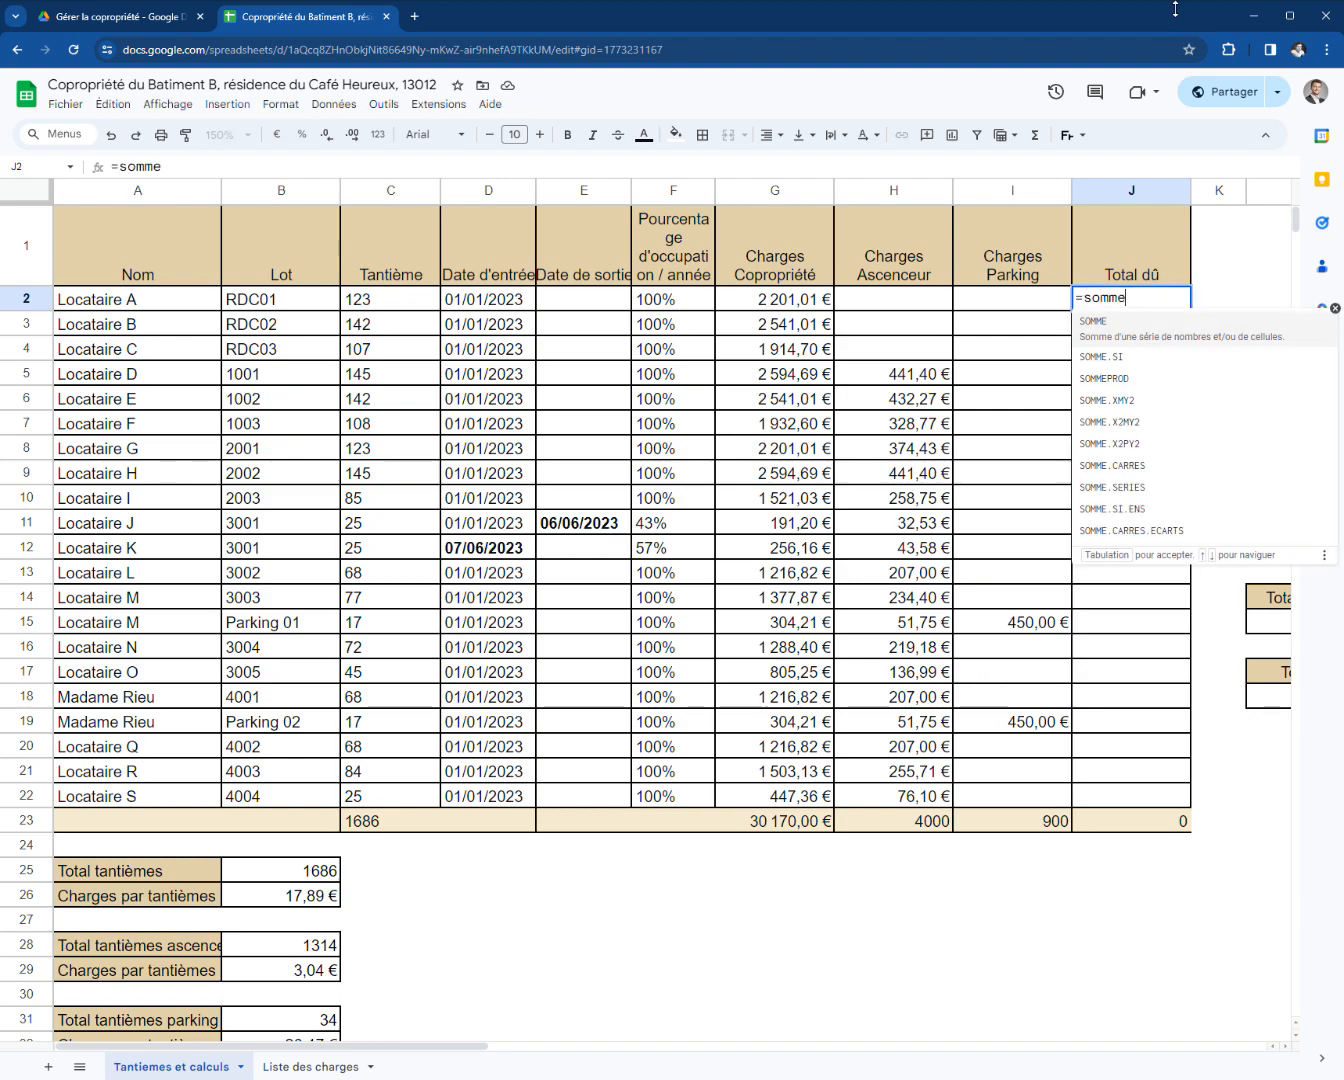
text(()
drag(806, 298, 1061, 304)
key(Return)
click(1126, 298)
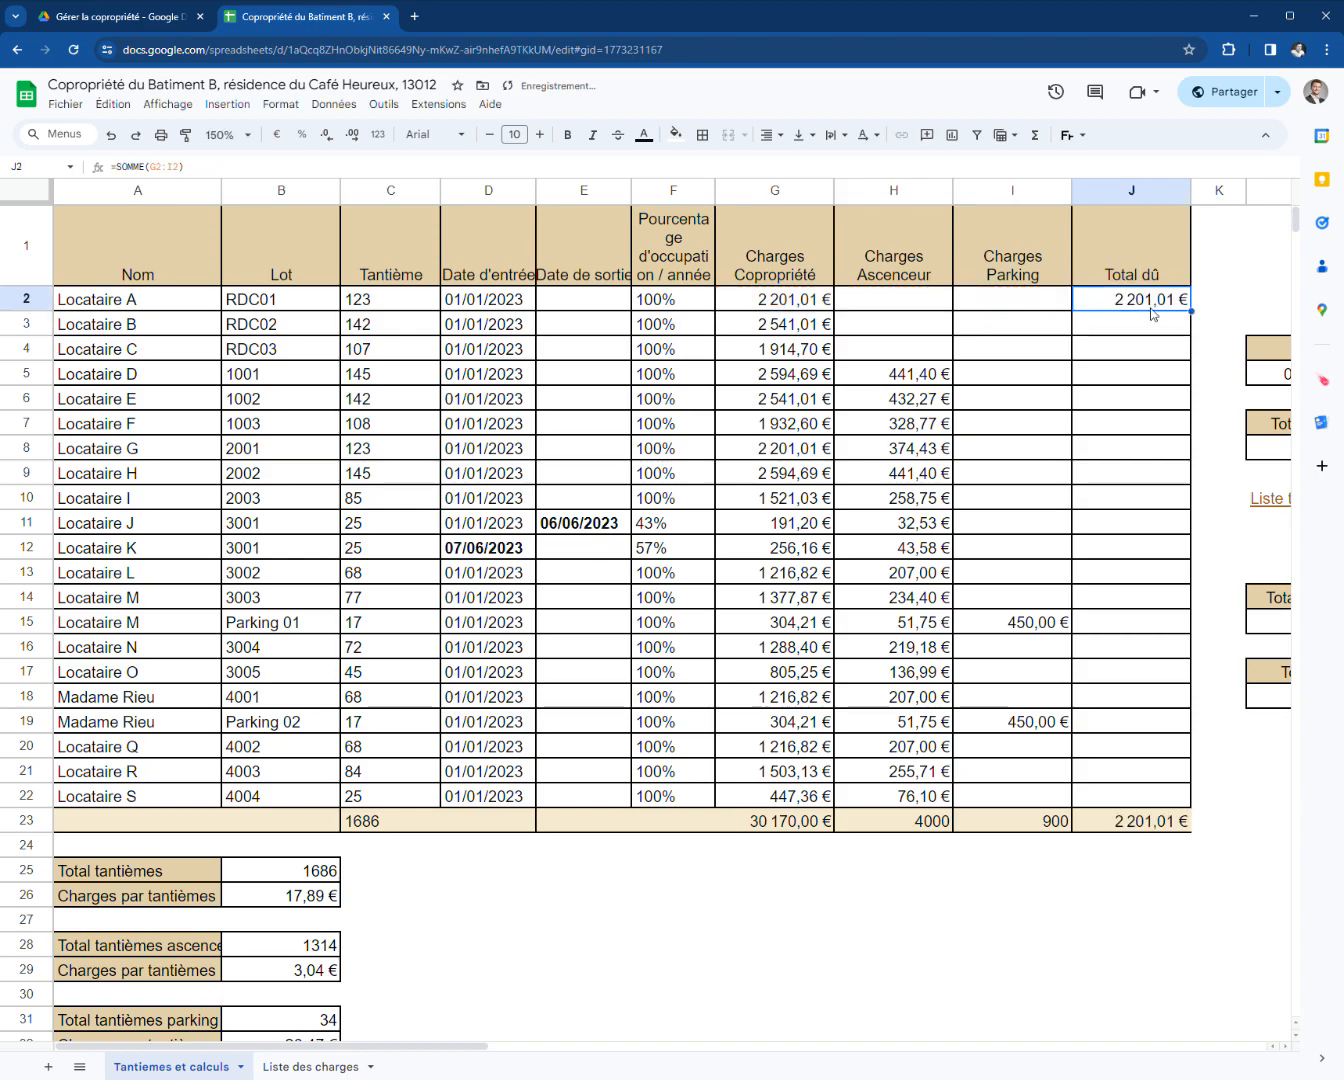
- Extend the total due formula from J2 down to J22 and check the overall total in J23
drag(1191, 312, 1160, 807)
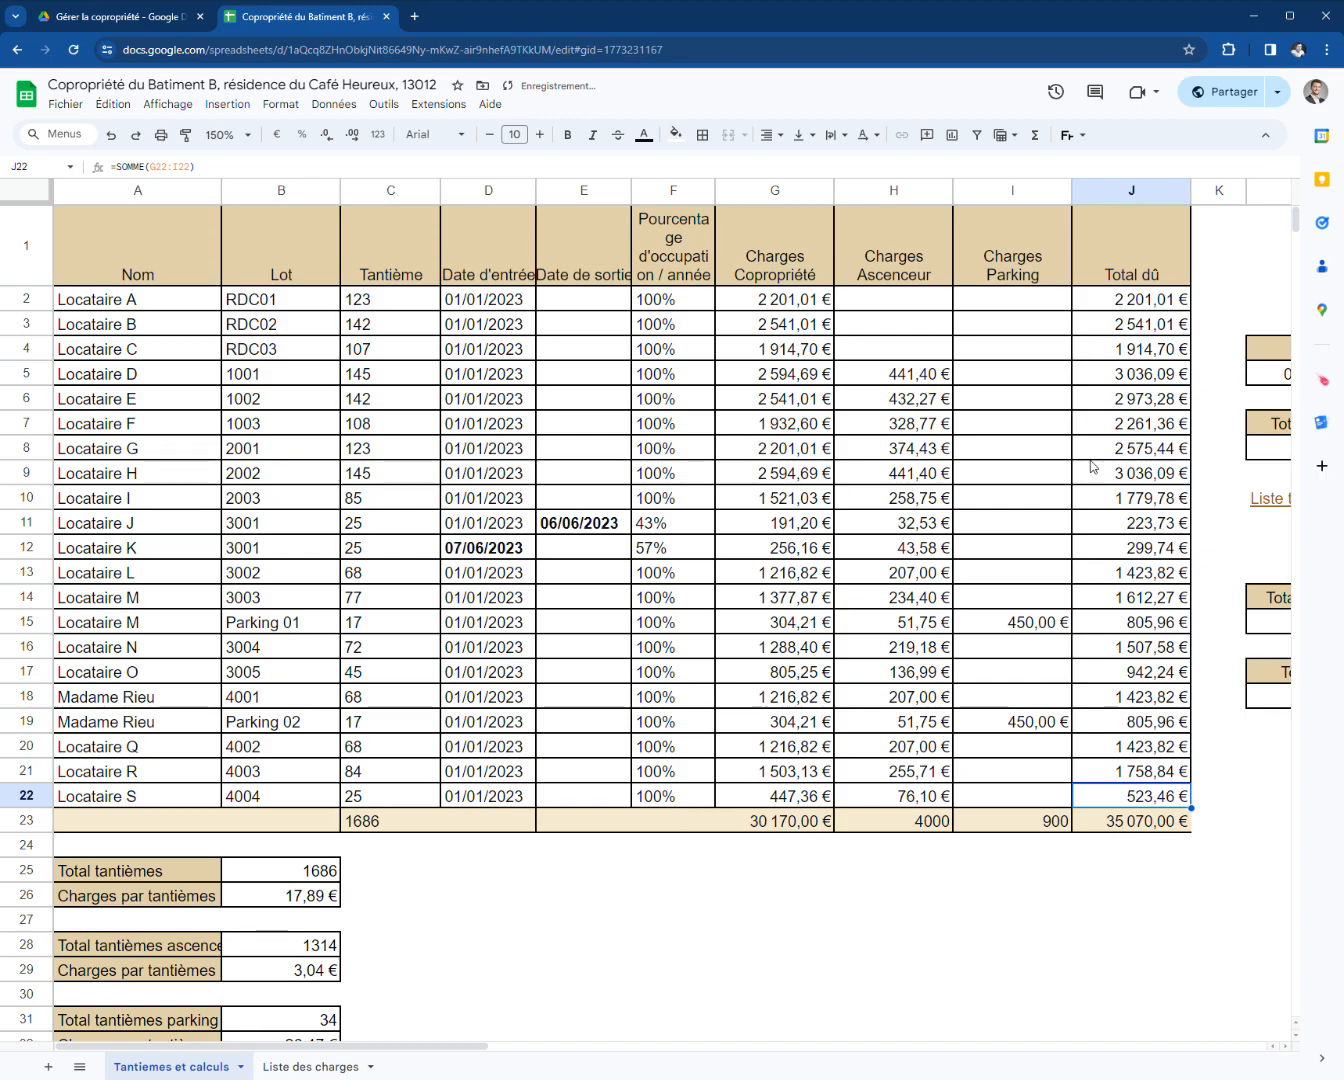
shift+click(1128, 854)
click(1143, 826)
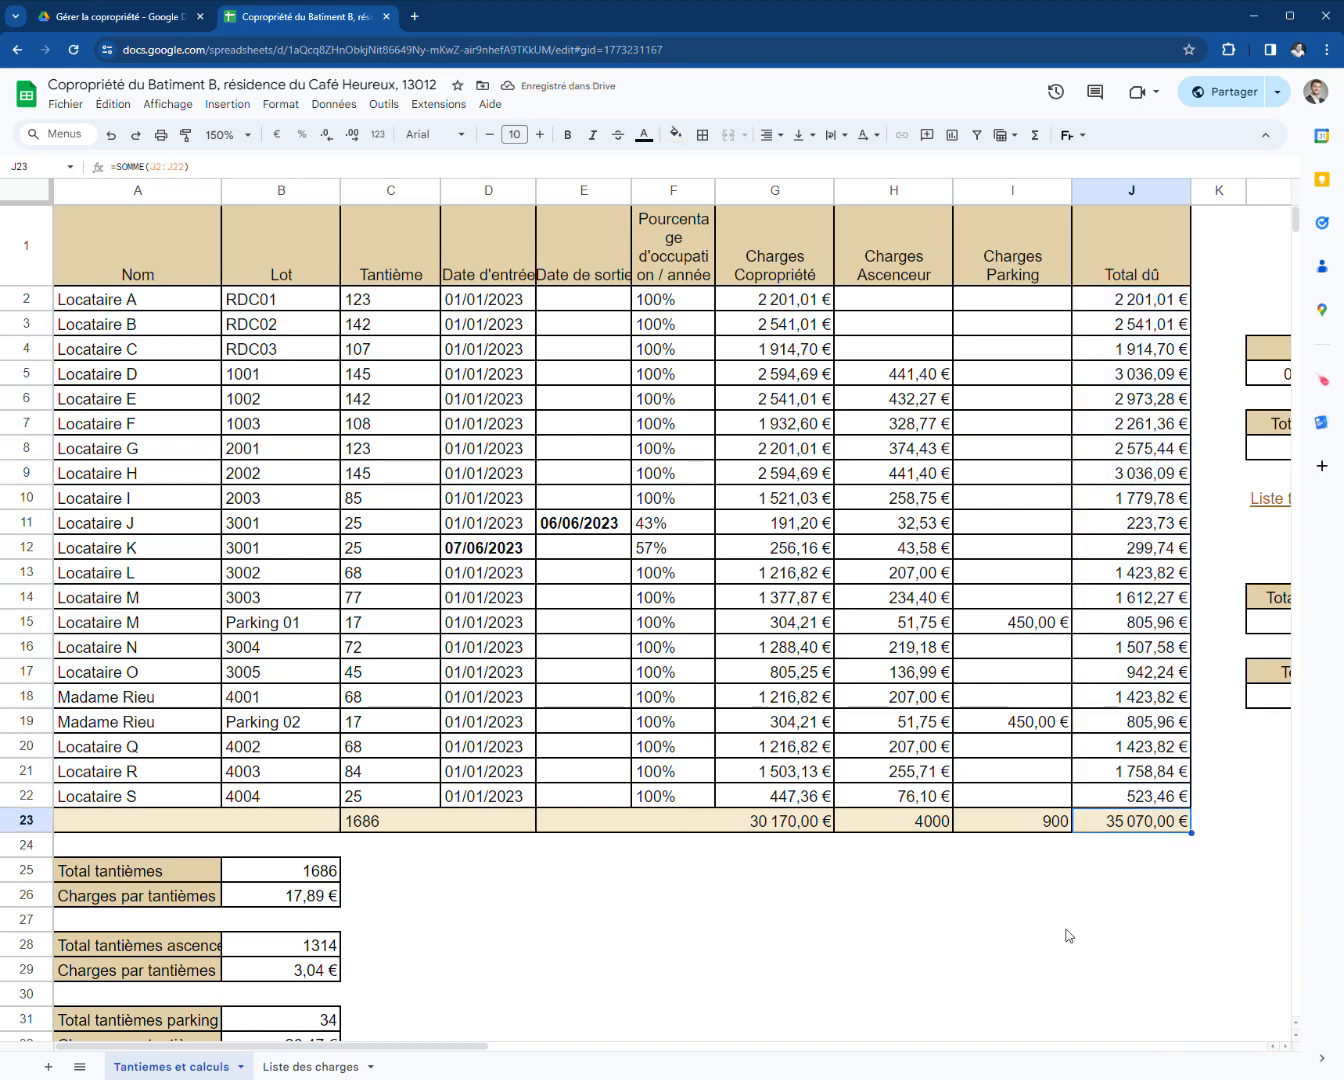
- Below the charges table, enter the label T1 2024 in E28 and the name of the occupant of lot 4001 in E29
scroll(1054, 900, down, 1)
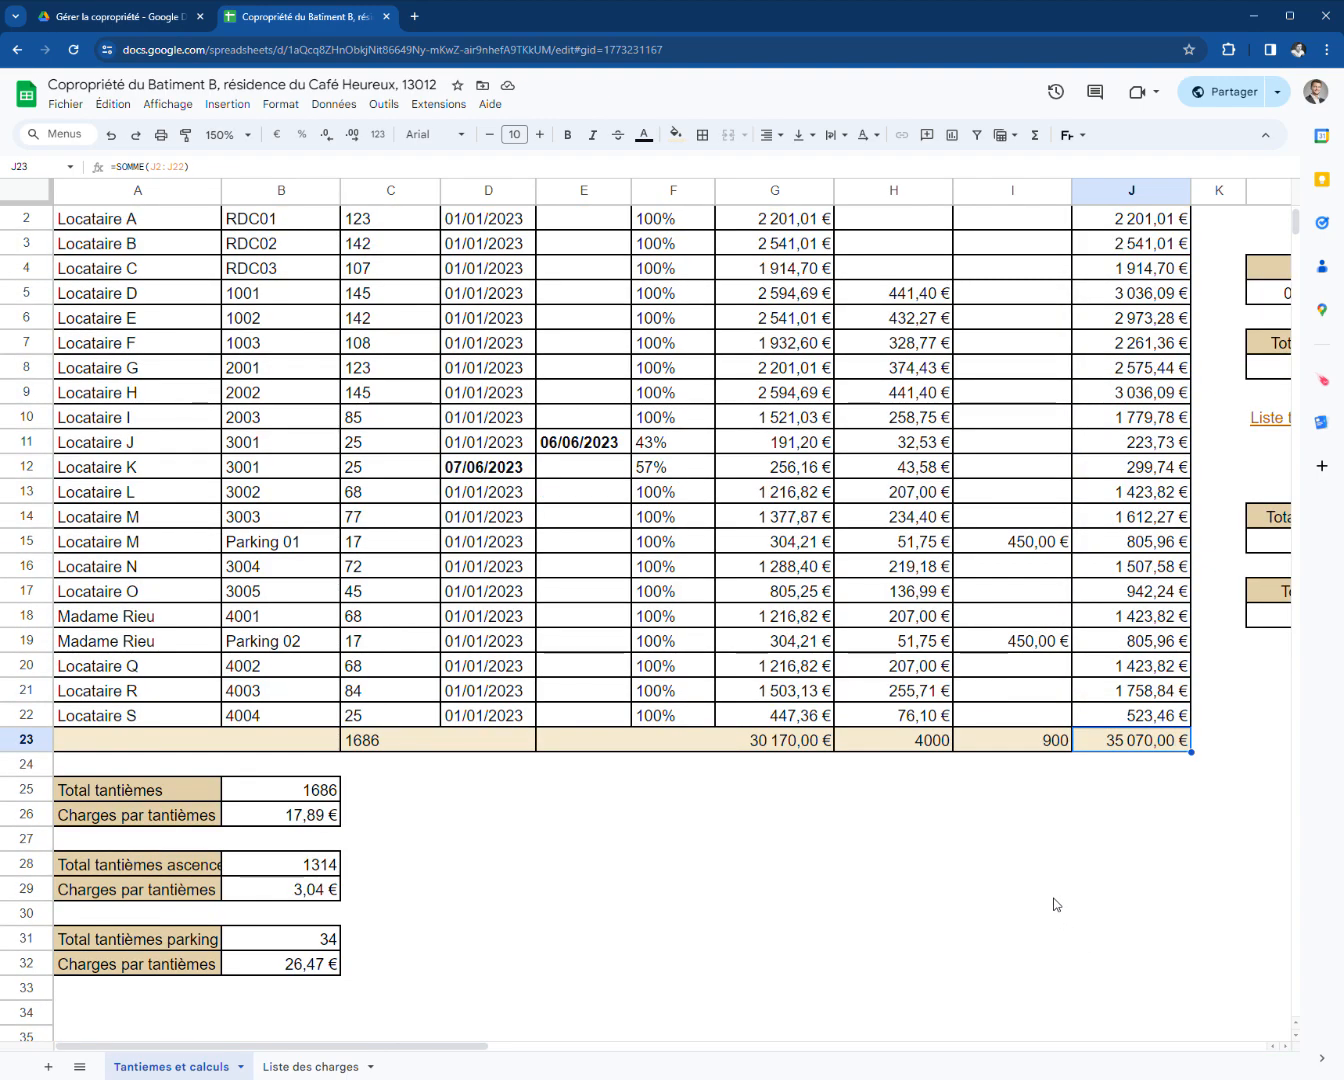
click(594, 868)
text(T1 2024)
key(Return)
text(Madame Rieu)
- Enter a quarterly charge formula in G29 that adds the totals due J18 and J19 and divides them by 25%
key(Tab)
key(Tab)
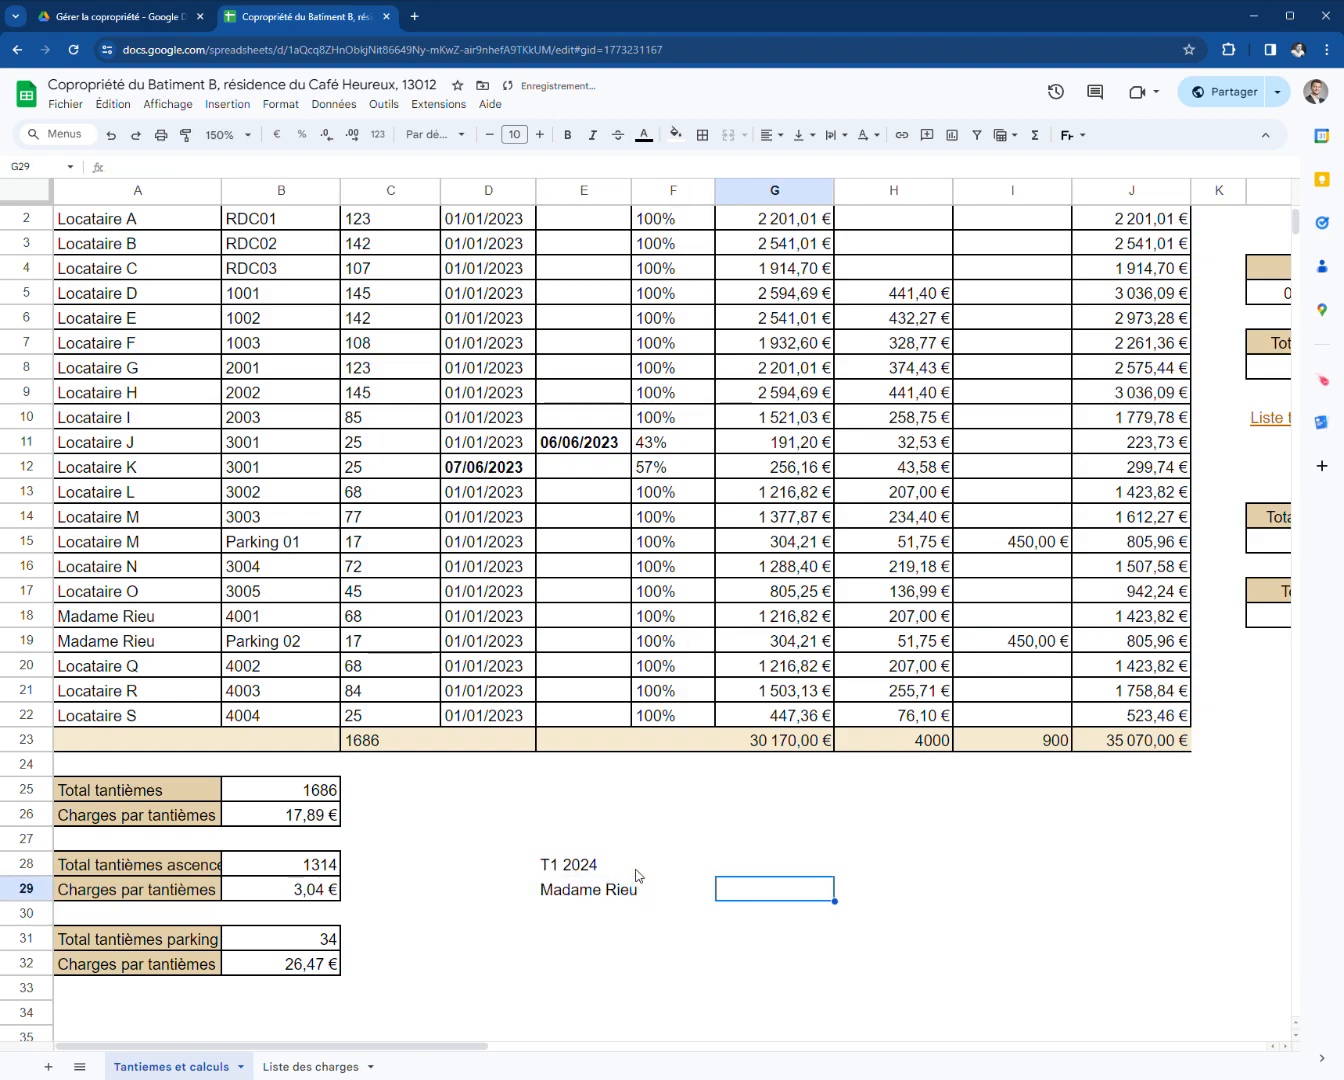
text(=()
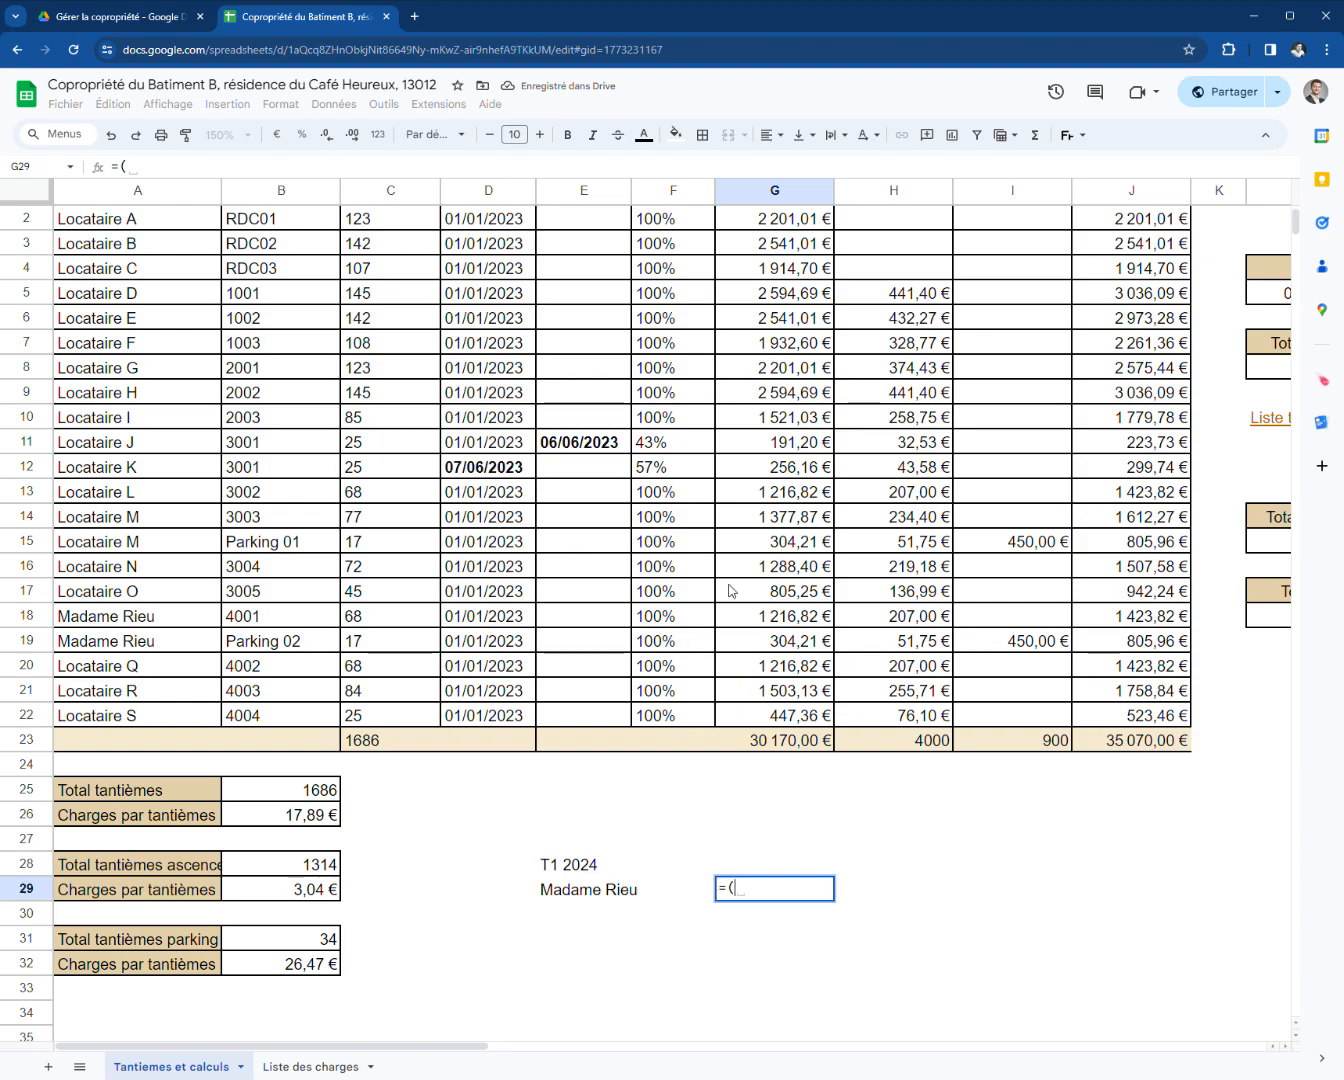
click(1128, 622)
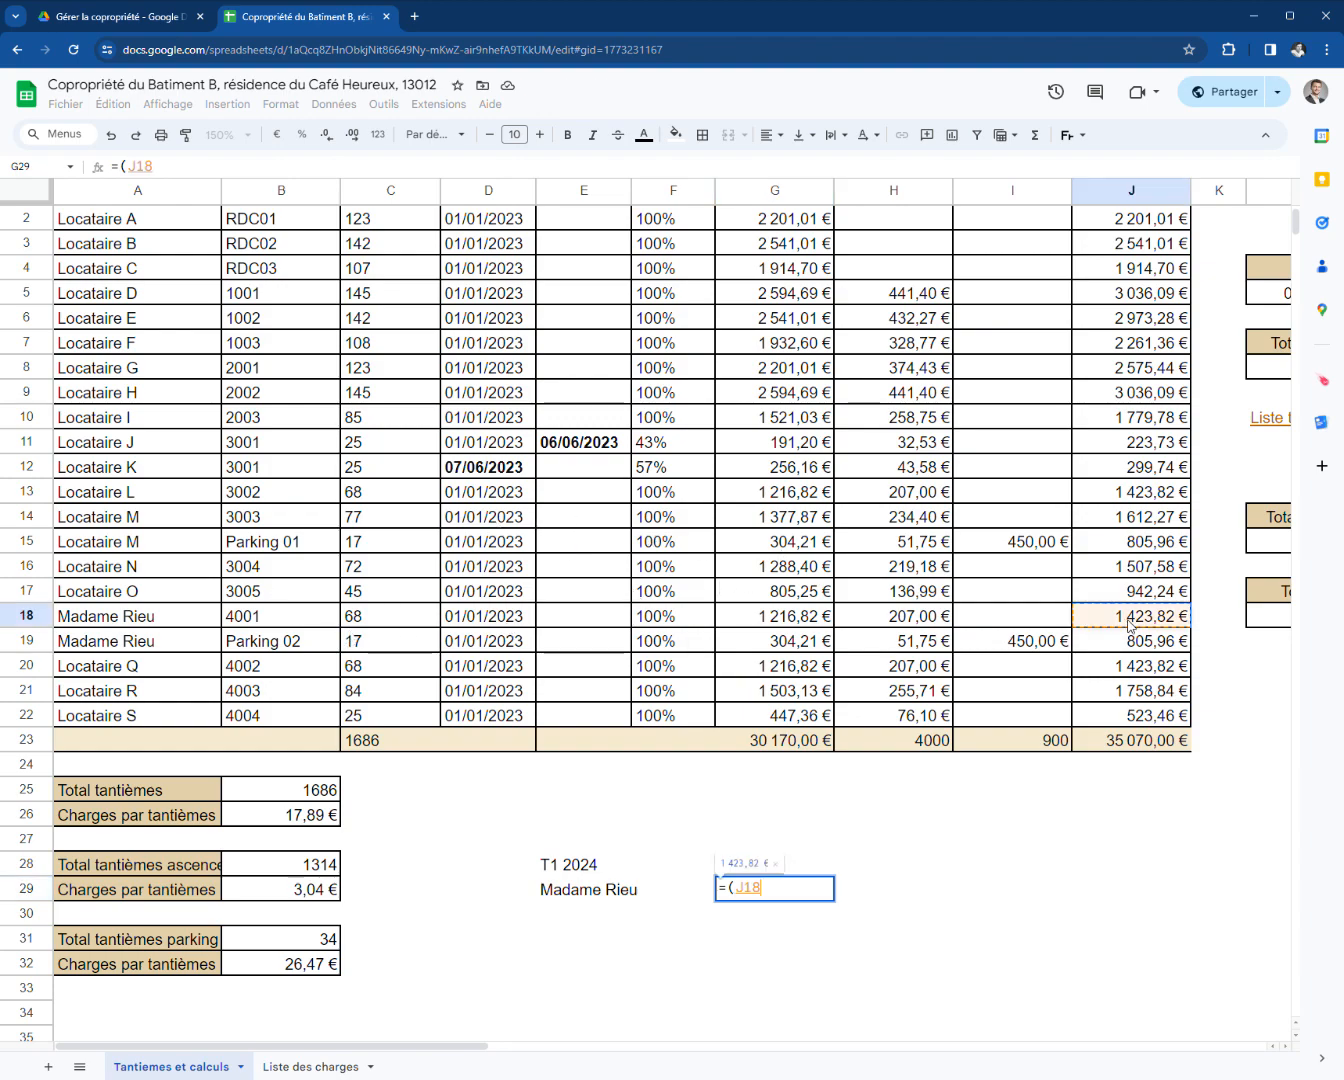
text(+)
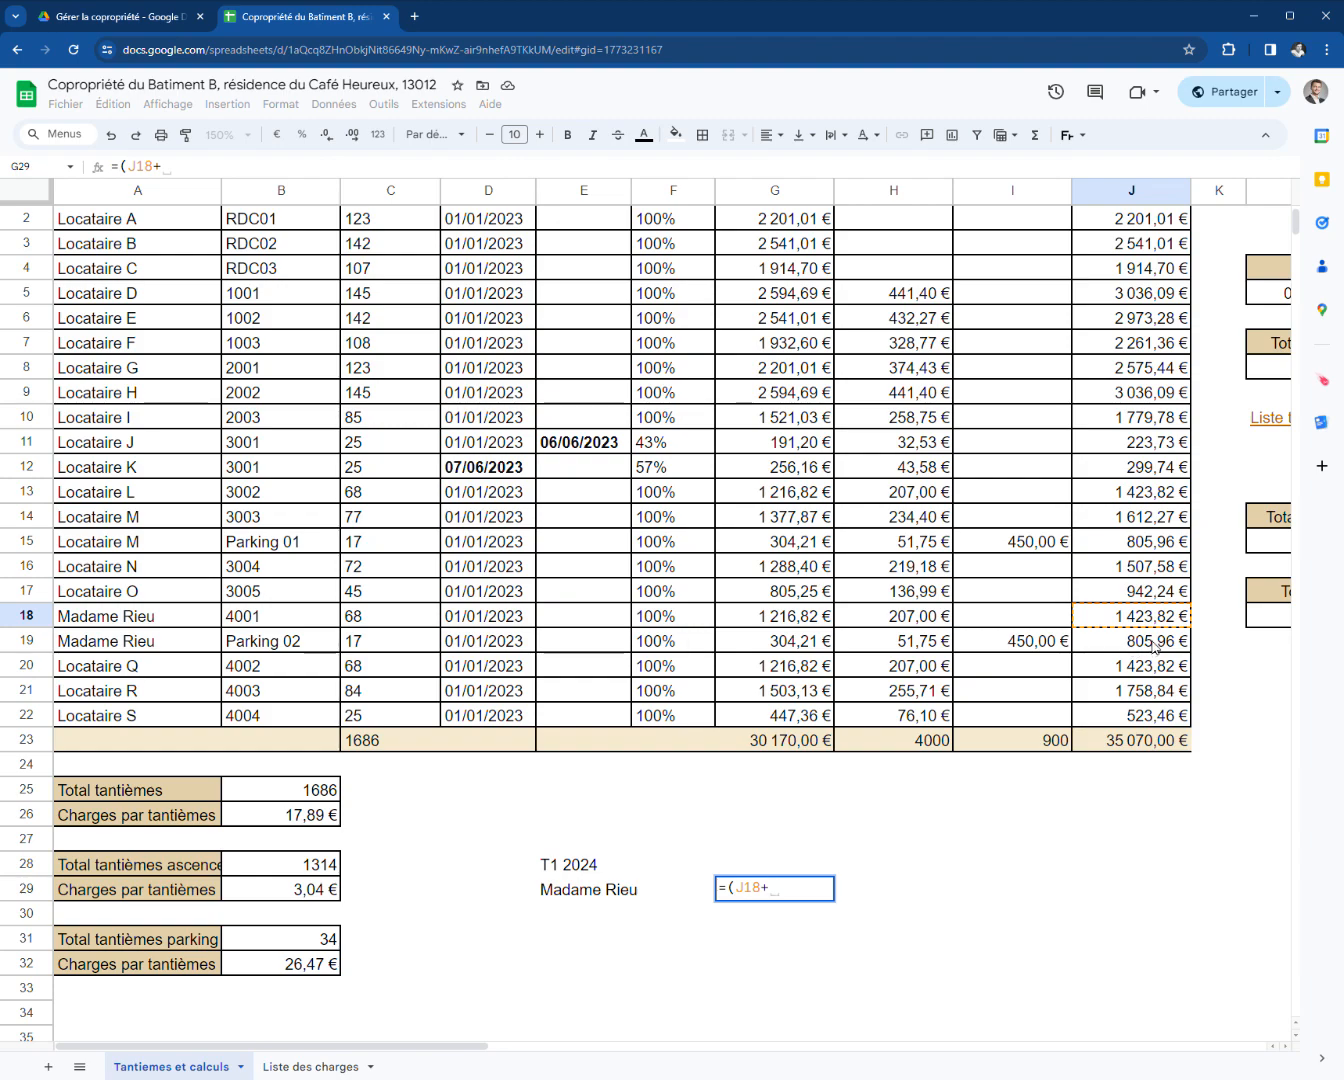
click(1154, 643)
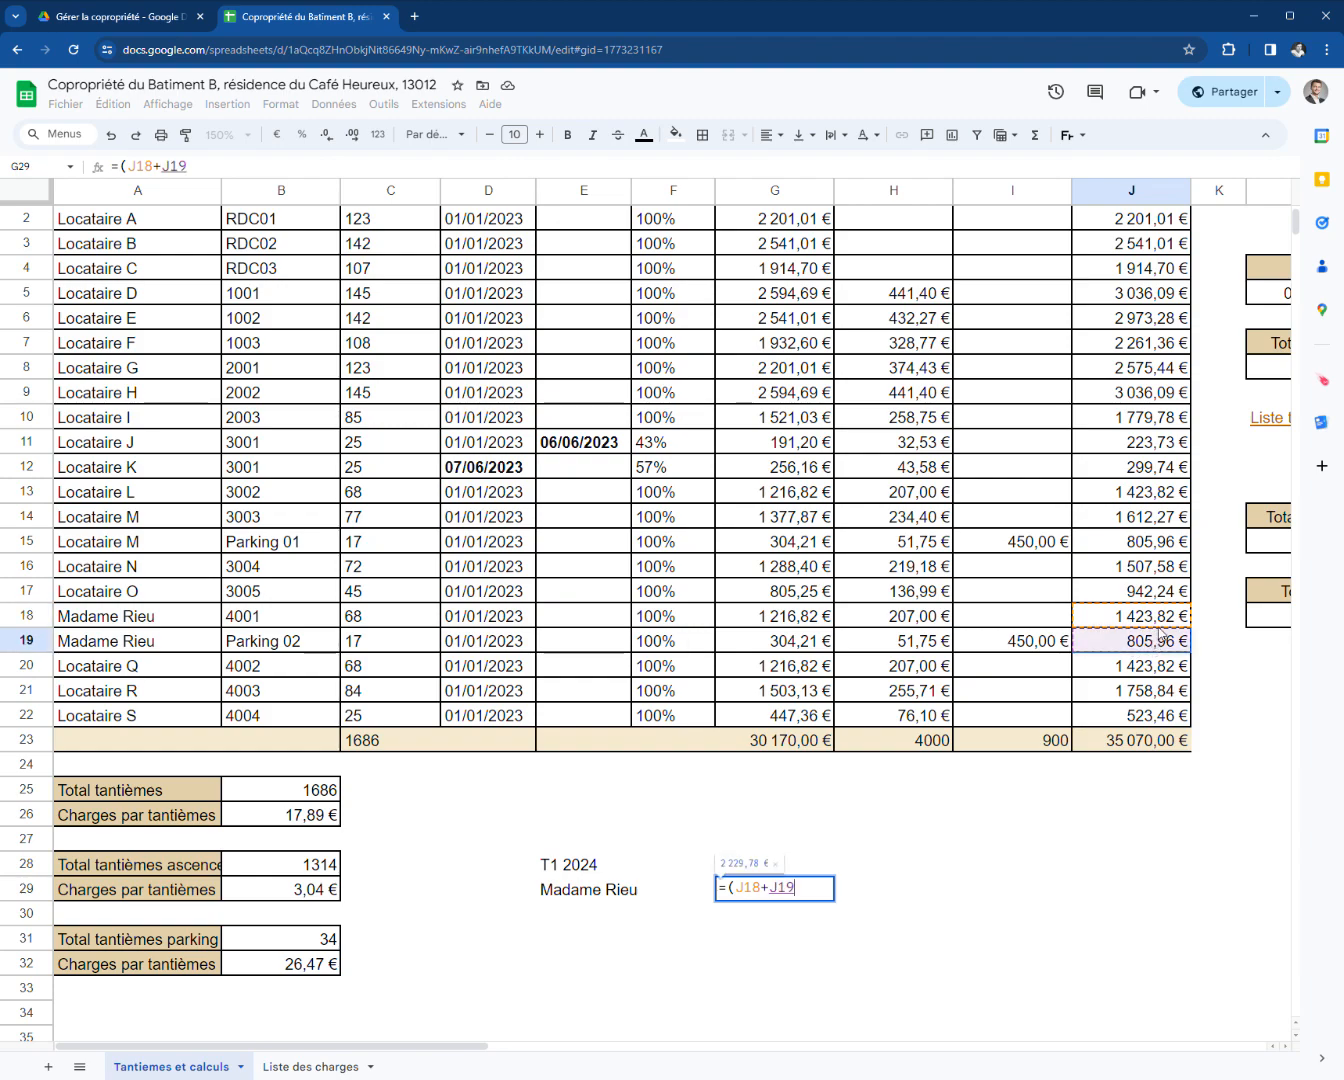
text()/25%)
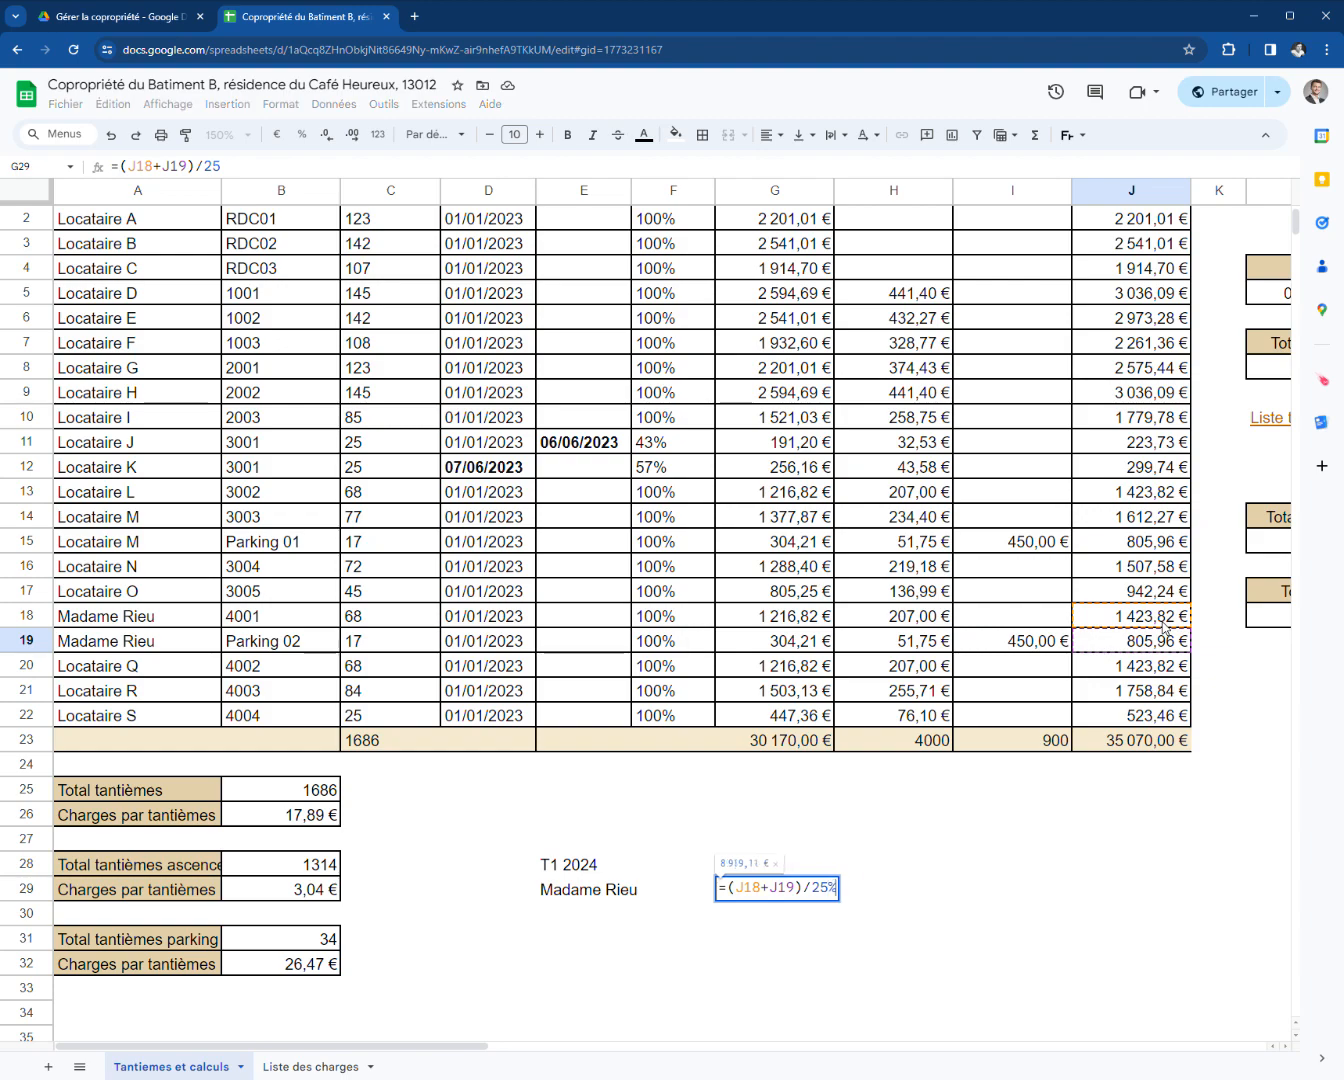
key(Return)
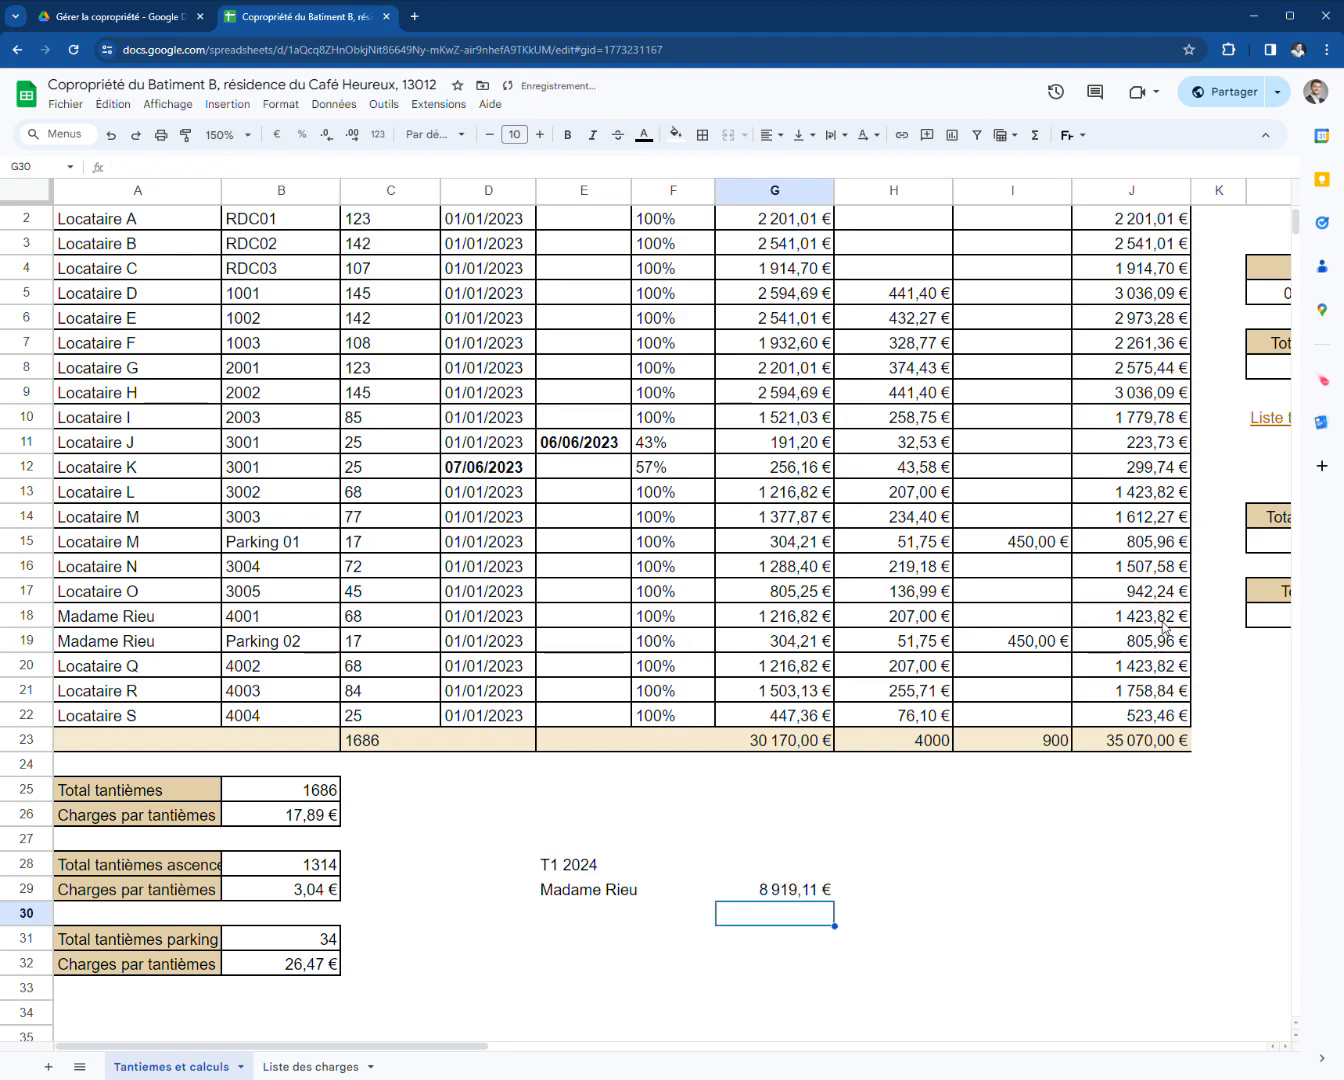
- Correct the G29 formula to multiply the sum of J18 and J19 by 25%, and check it against those two totals
double_click(796, 890)
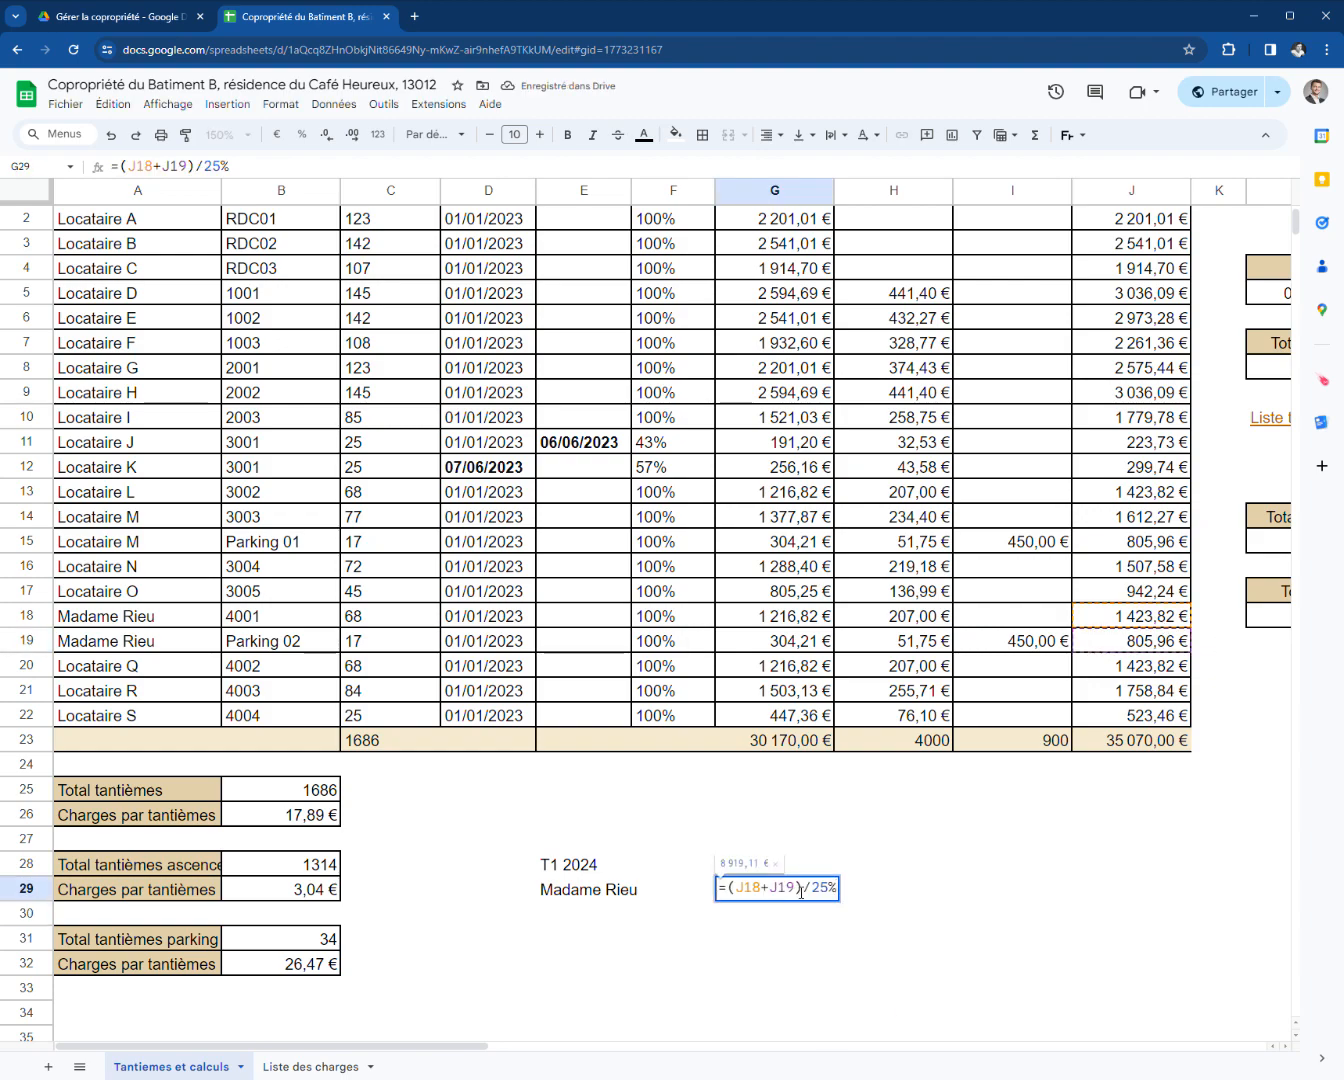
click(814, 888)
key(BackSpace)
text(*)
key(Return)
click(818, 887)
drag(1143, 618, 1143, 642)
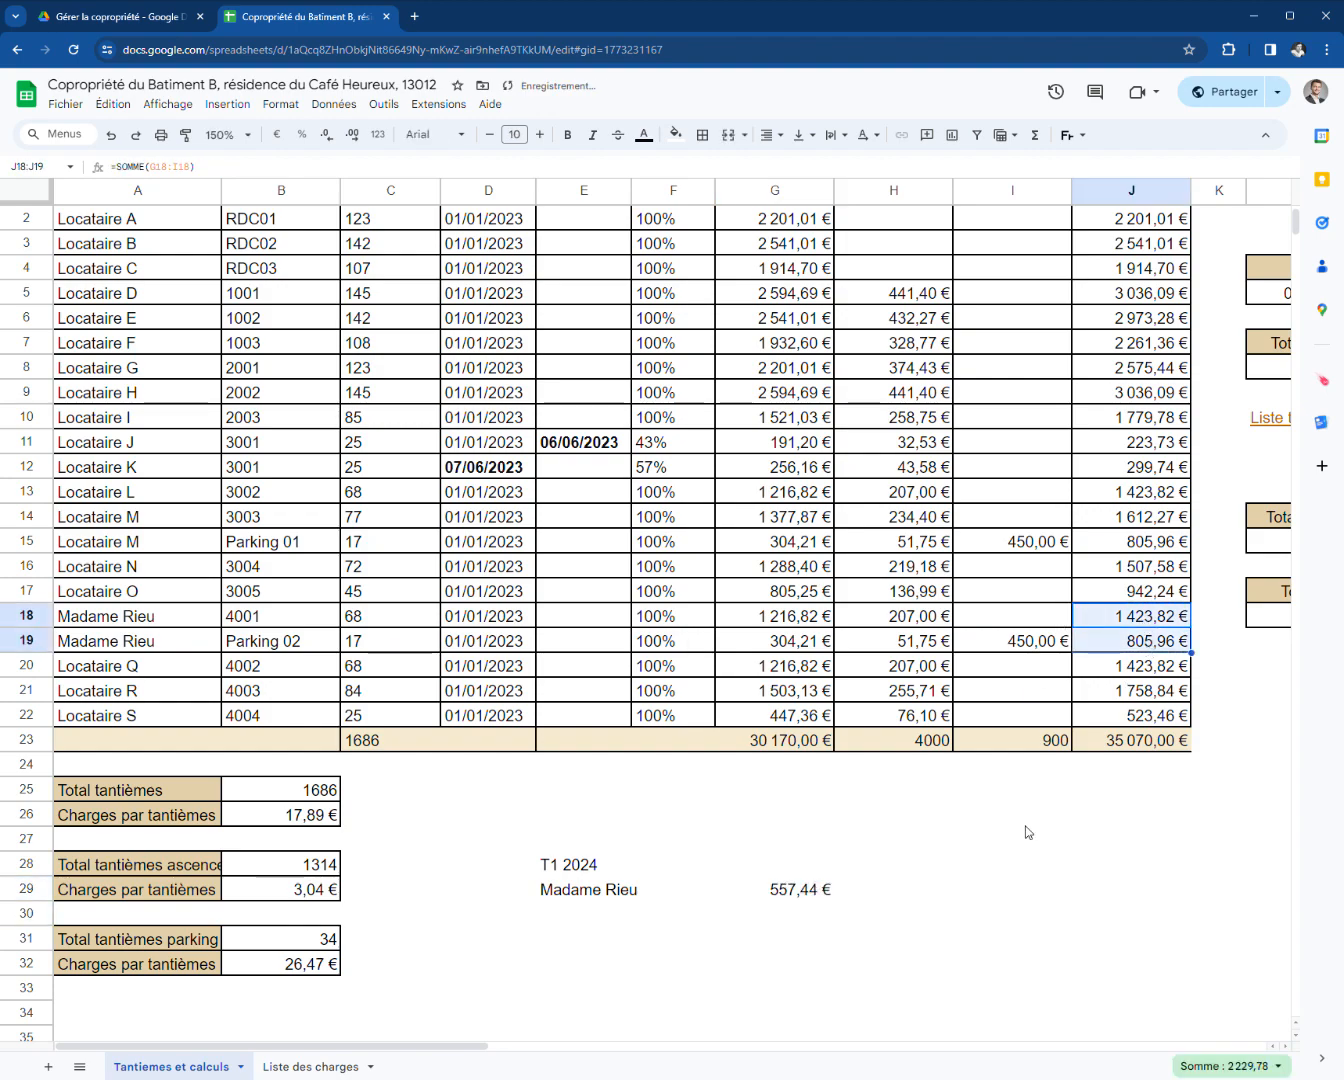
click(777, 895)
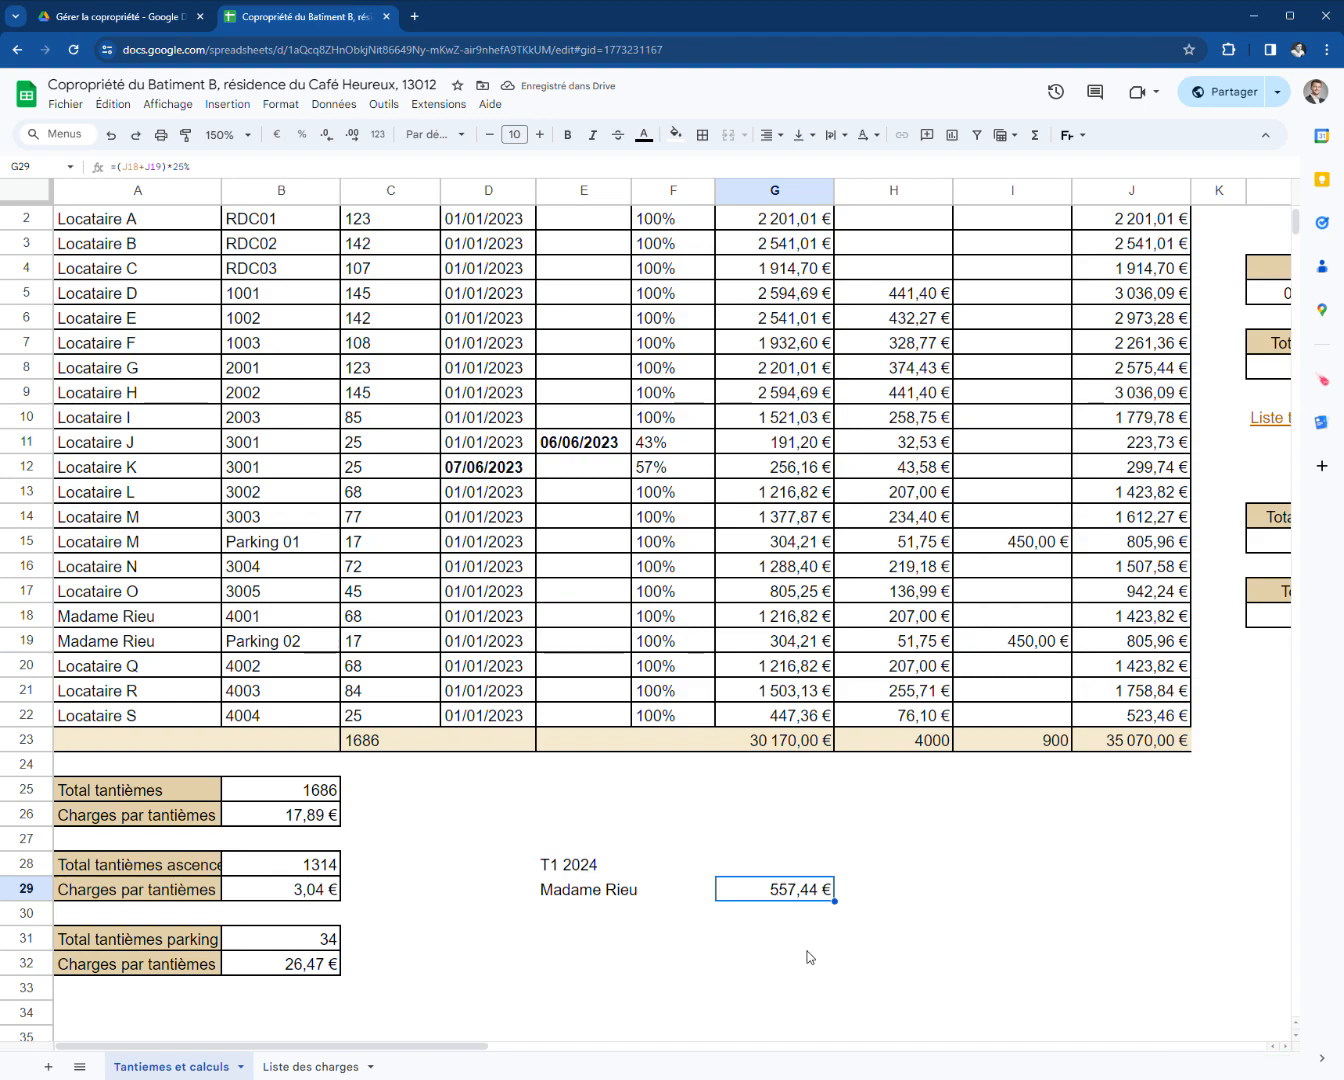